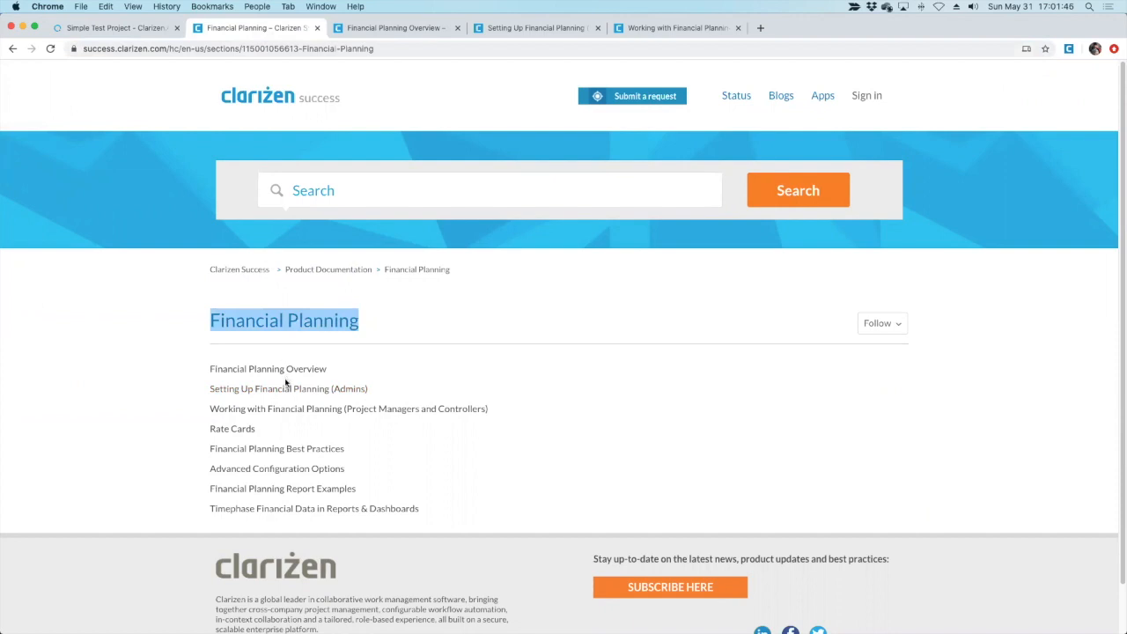
Review the Financial Planning Overview article, including its table of standard work item fields for budget management.
left_click(360, 27)
scroll(469, 396, "down", 15)
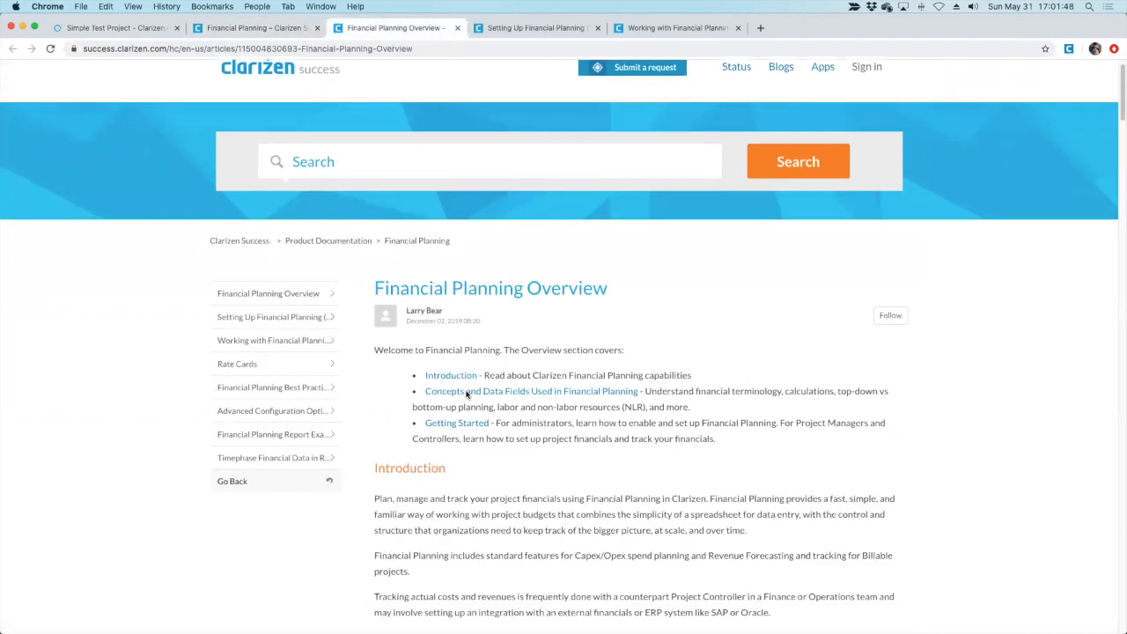
scroll(469, 396, "down", 10)
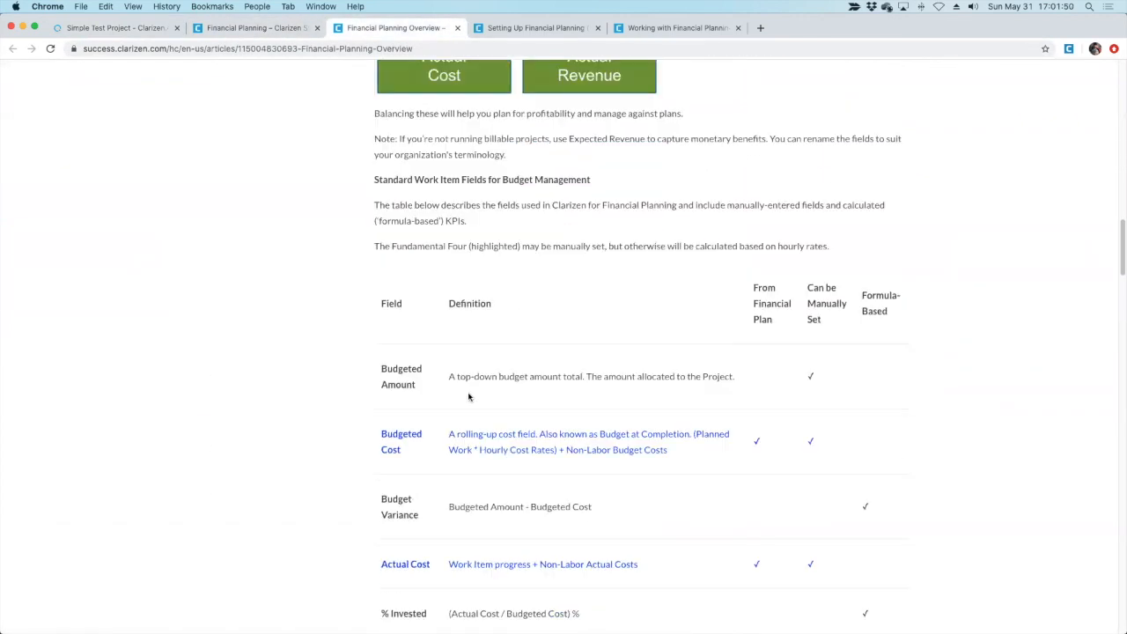
scroll(468, 397, "up", 15)
scroll(467, 397, "up", 10)
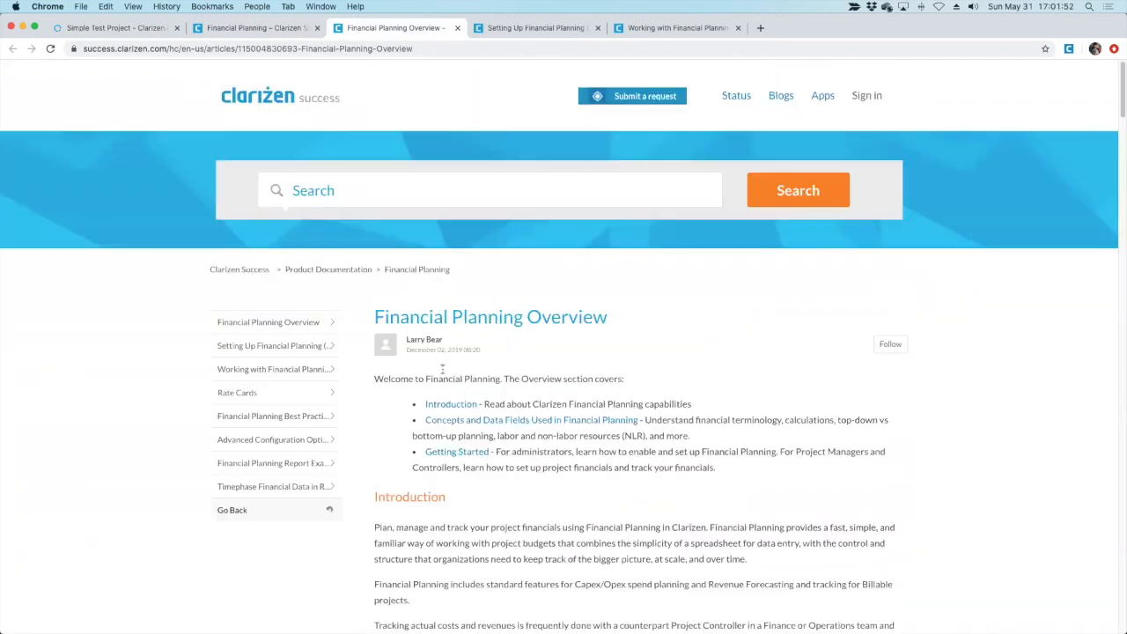
Go back to Simple Test Project and display it in the Financial Planning View.
left_click(119, 27)
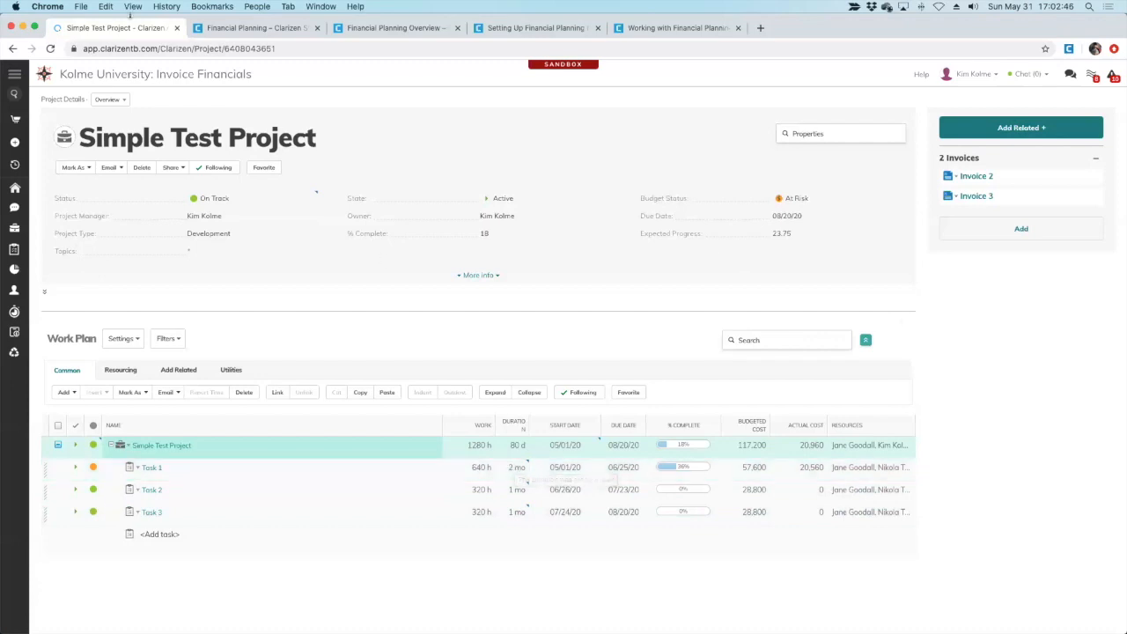
left_click(112, 102)
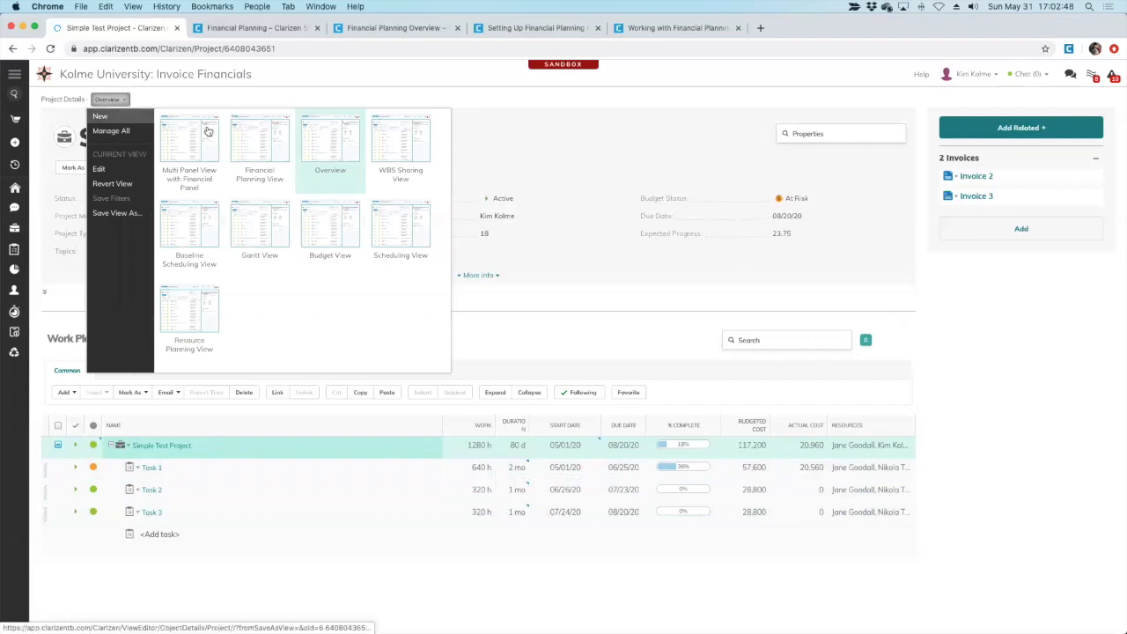
left_click(253, 137)
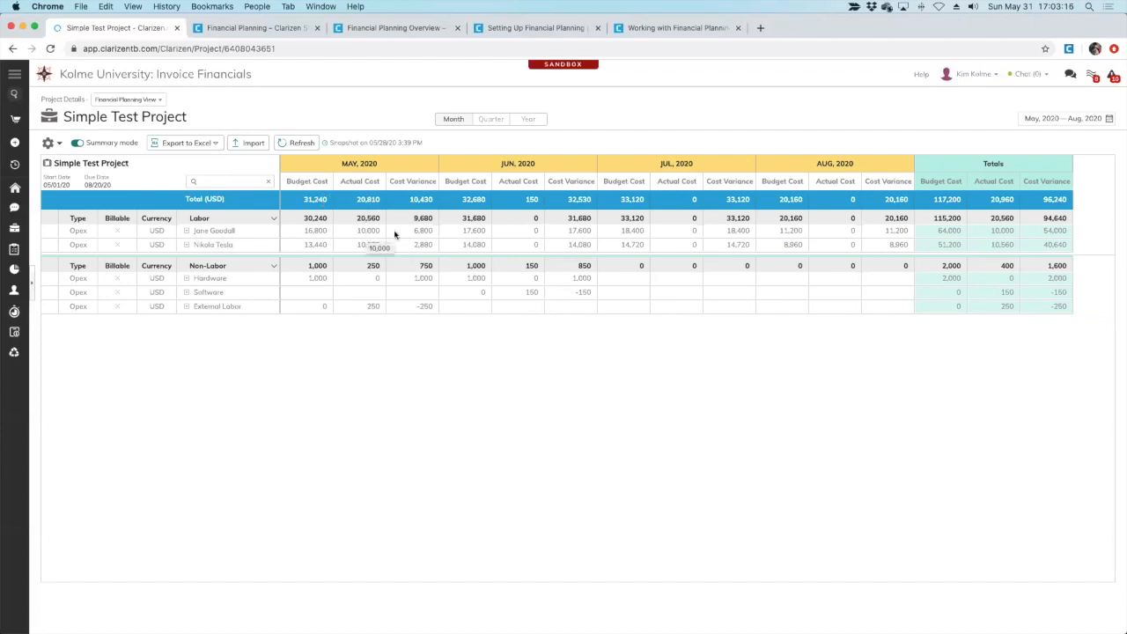
Switch Simple Test Project to the Overview and back to the Financial Planning View.
left_click(137, 101)
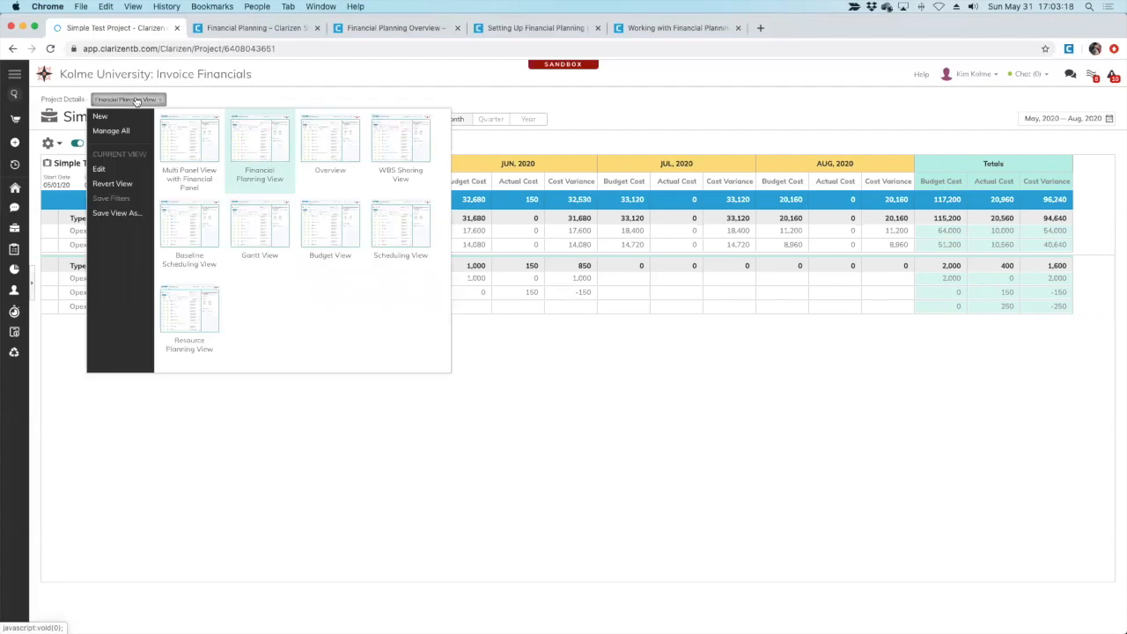
left_click(330, 138)
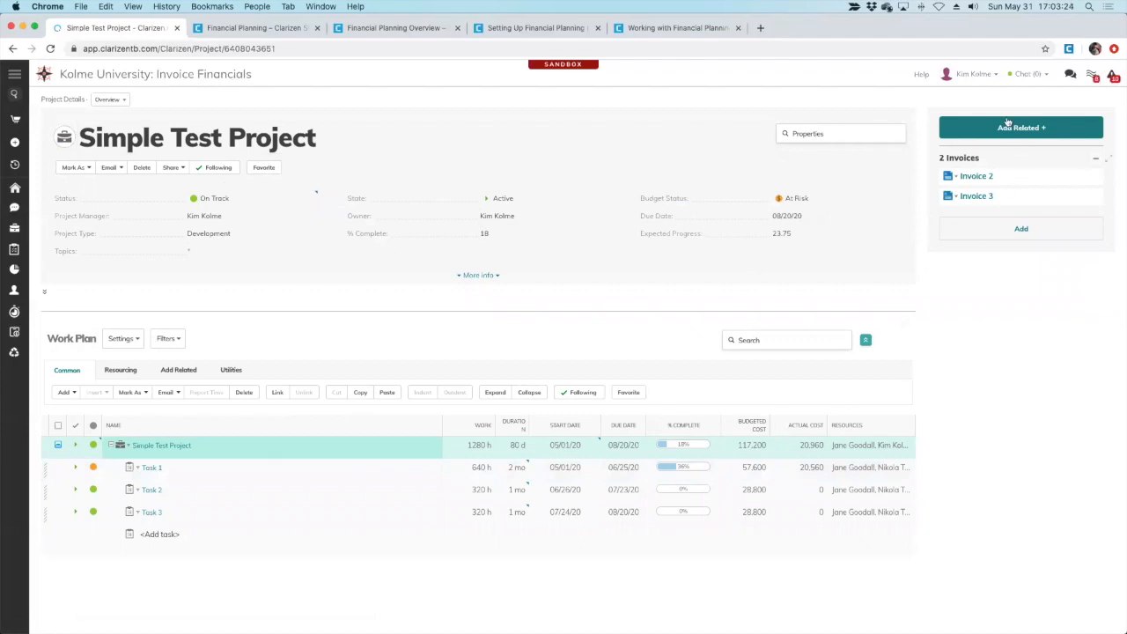
left_click(115, 100)
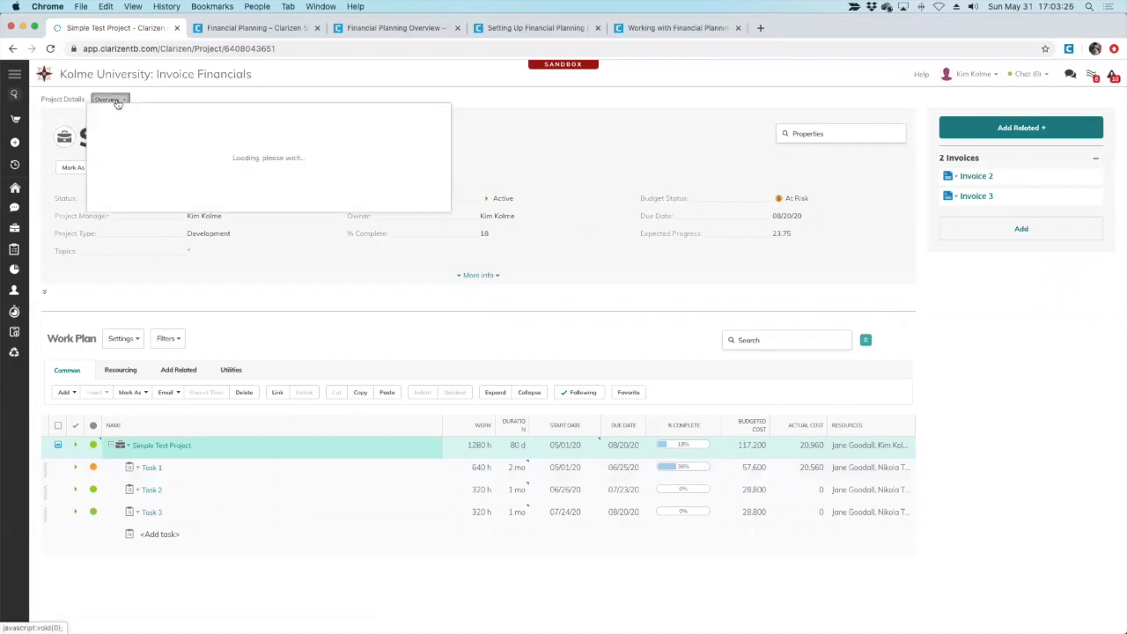
left_click(260, 139)
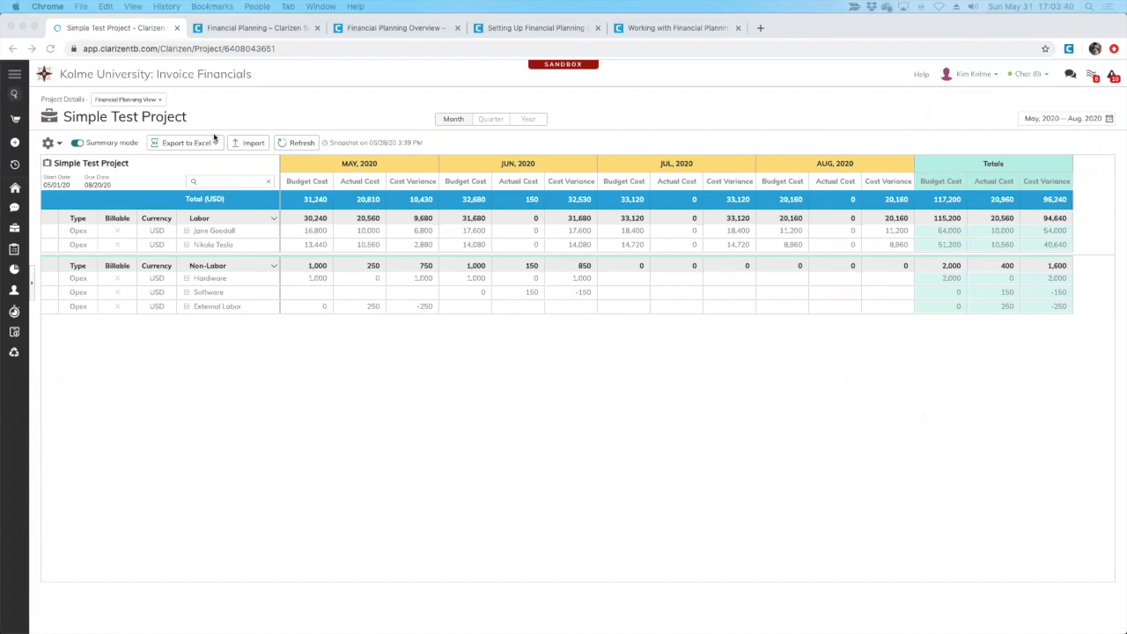
Display Simple Test Project in the Multi Panel View with Financial Panel.
left_click(152, 99)
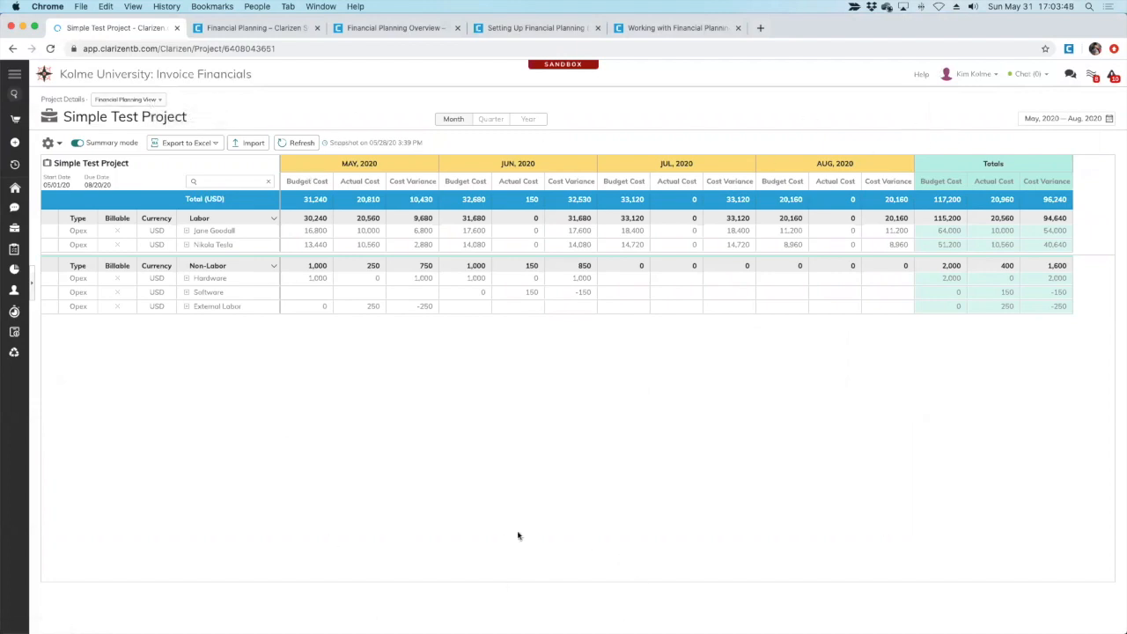
left_click(156, 100)
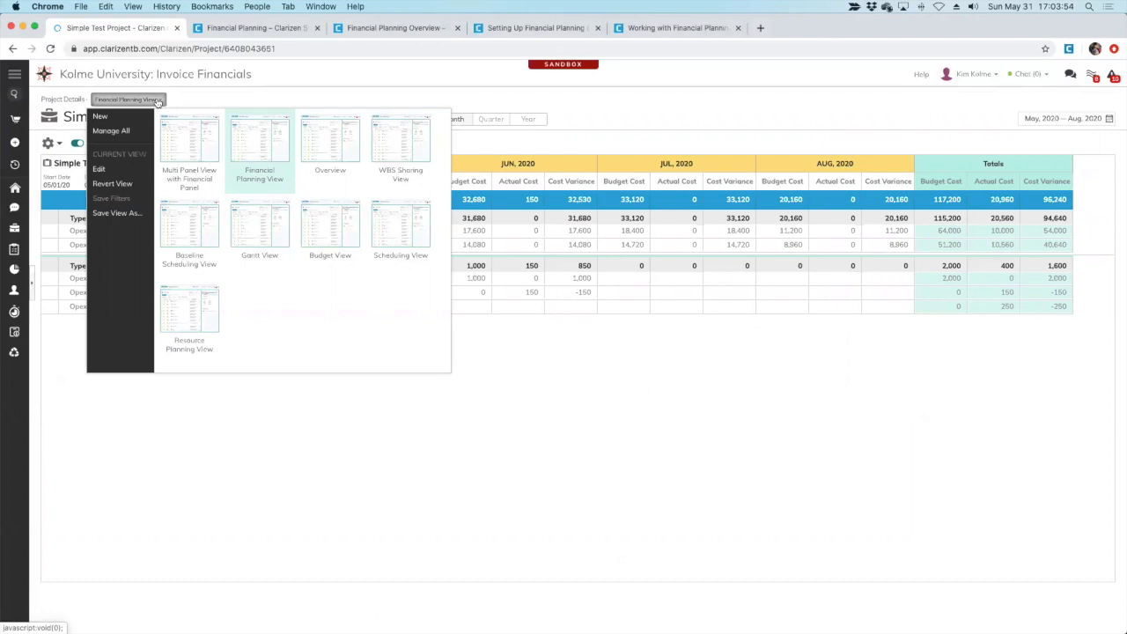
left_click(189, 152)
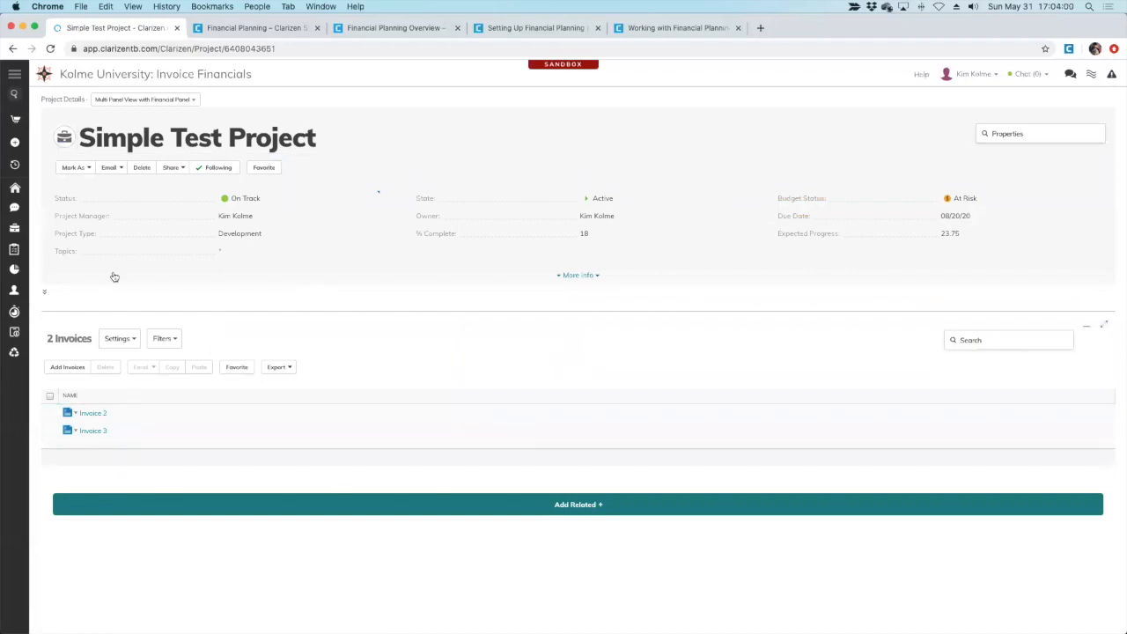
Reveal the project's minimized panels and restore the Financial Planning Panel below the invoices.
left_click(45, 292)
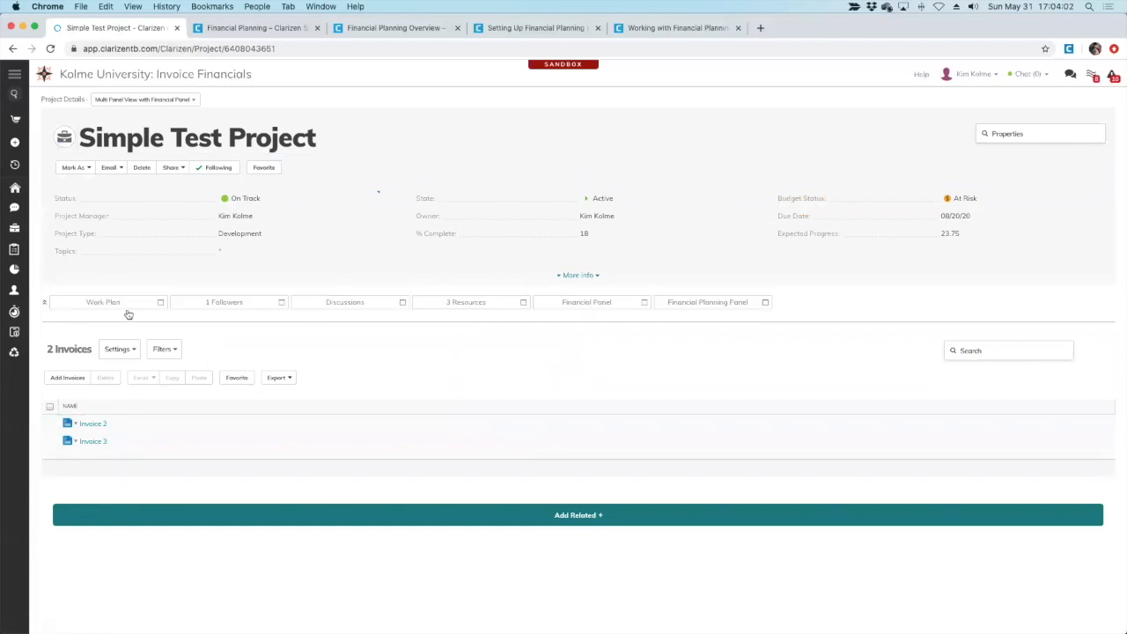
left_click(767, 303)
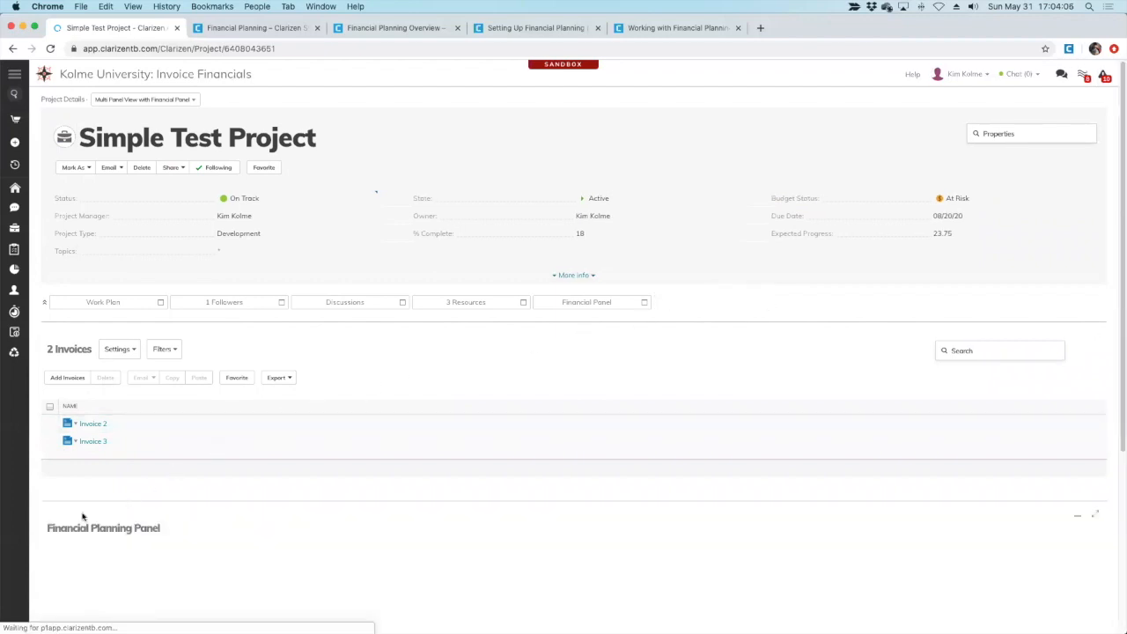
scroll(264, 471, "down", 4)
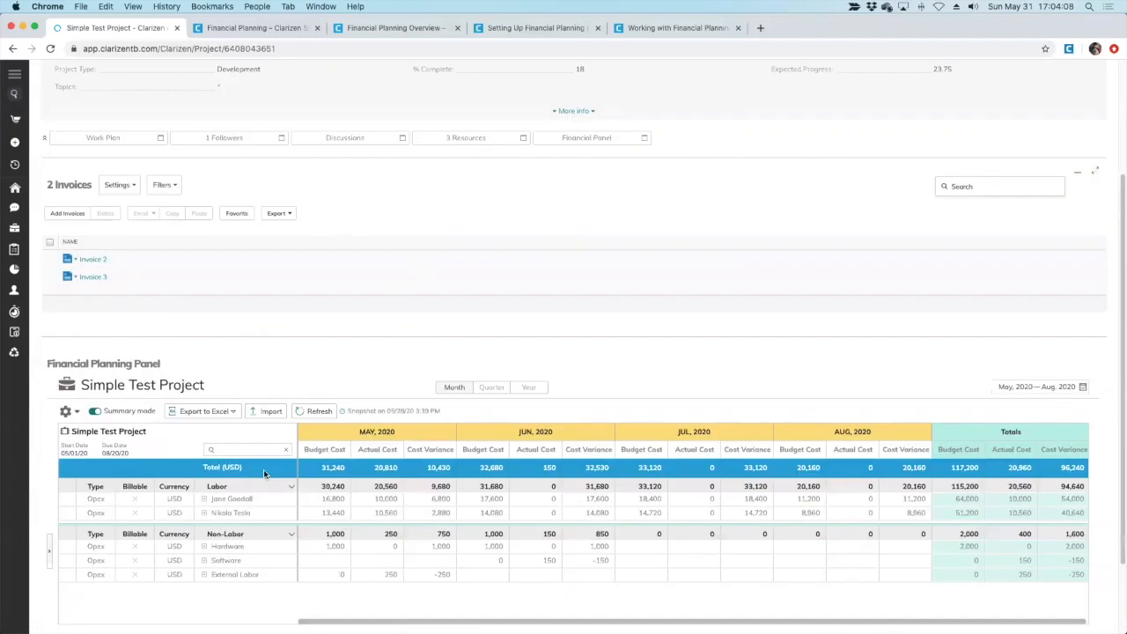
scroll(263, 474, "down", 3)
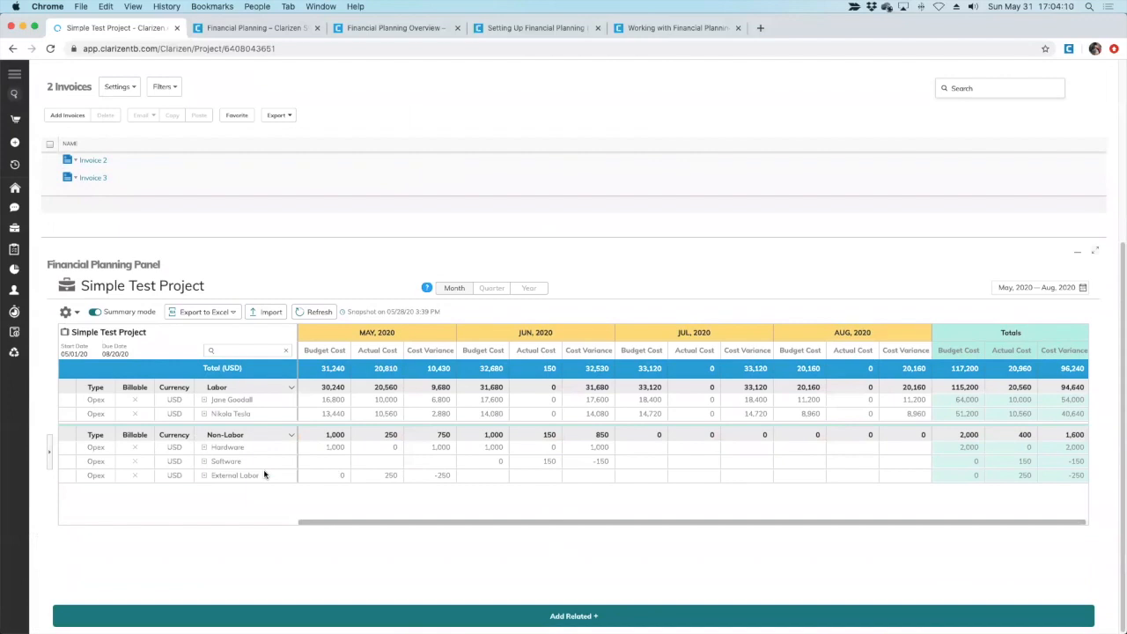
scroll(246, 258, "up", 5)
scroll(247, 264, "down", 5)
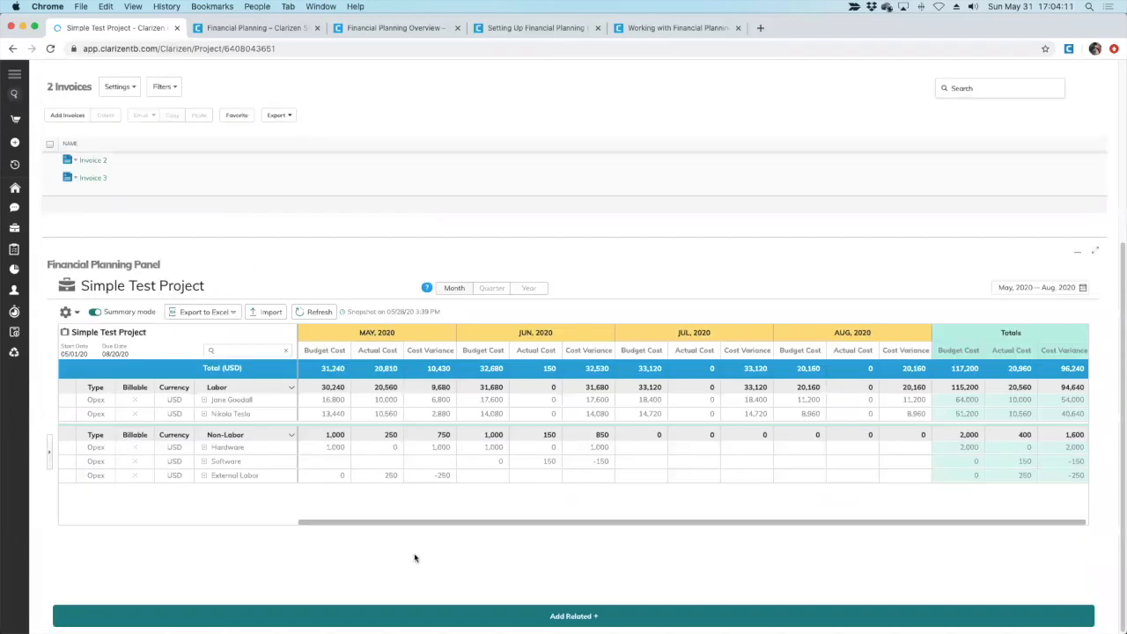
Bring up the form for adding a new related invoice to the project, and close it without saving.
left_click(554, 615)
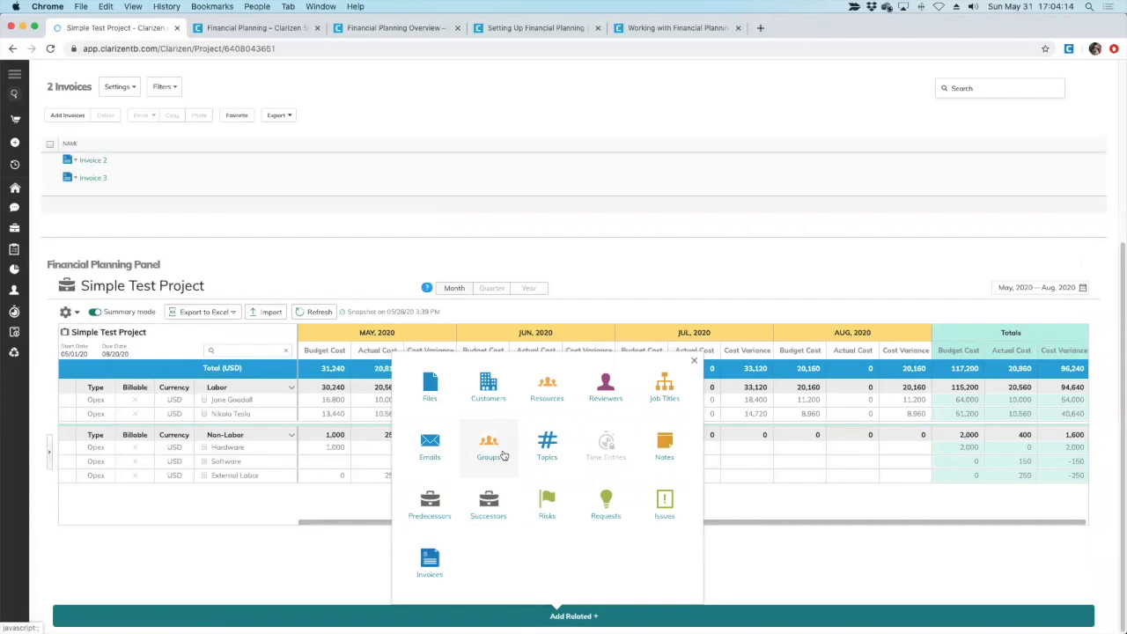
left_click(428, 565)
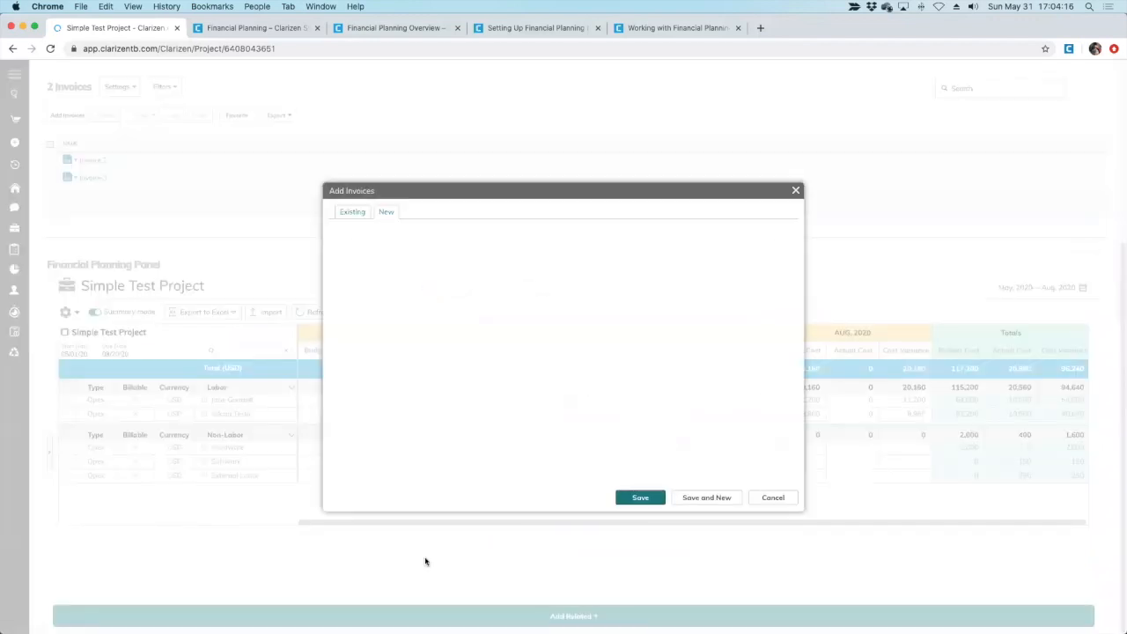
left_click(796, 190)
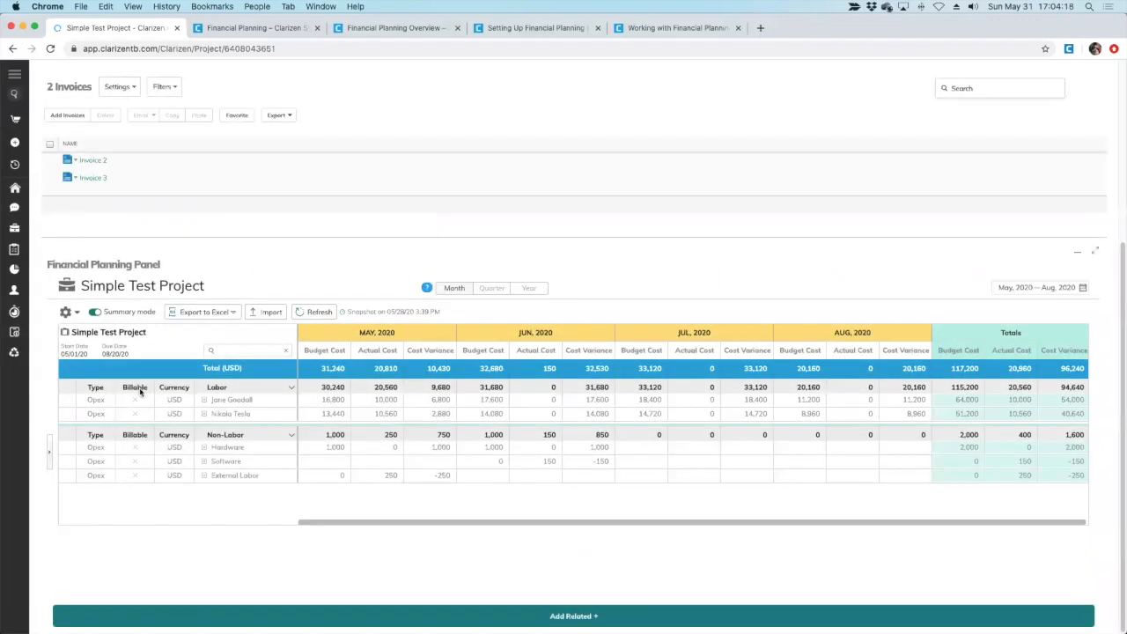
Open the Custom Financial Panel worksheet PDF in Preview, review its title, prerequisites and view ID instructions, and close it.
scroll(299, 302, "up", 1)
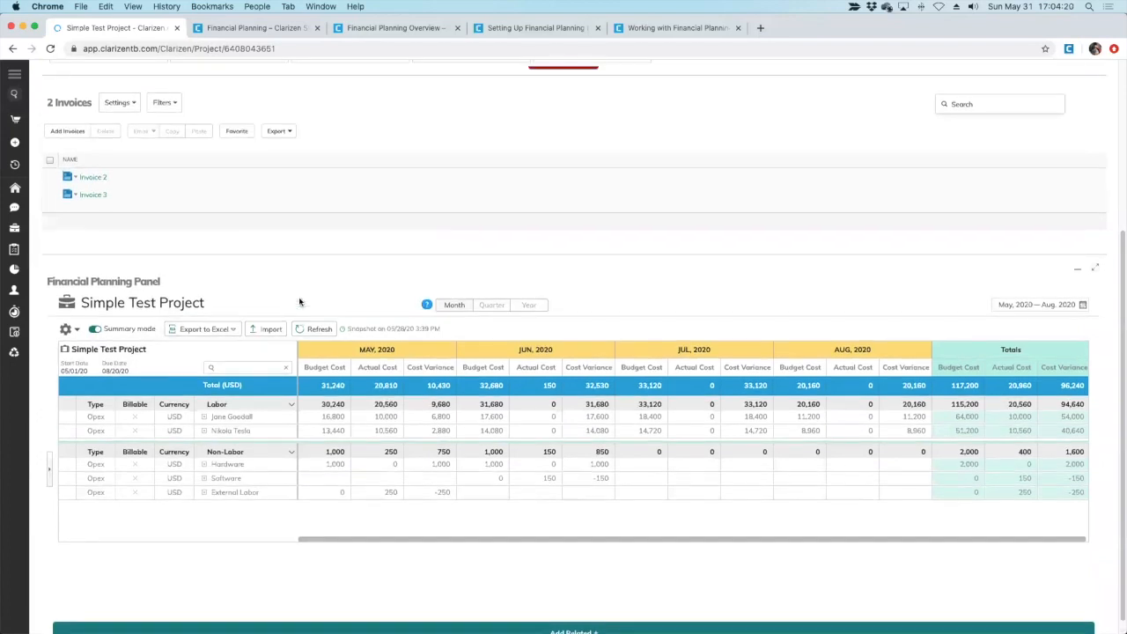
scroll(299, 302, "up", 3)
left_click_drag(0, 123, 543, 12)
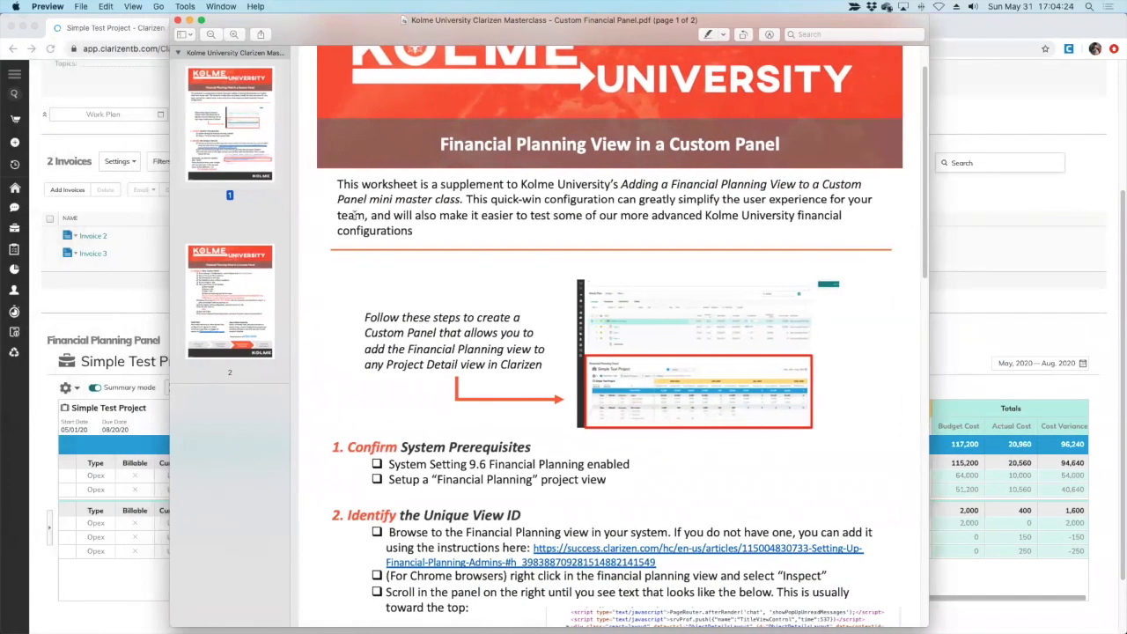
scroll(492, 182, "up", 1)
left_click_drag(447, 149, 784, 150)
left_click(783, 150)
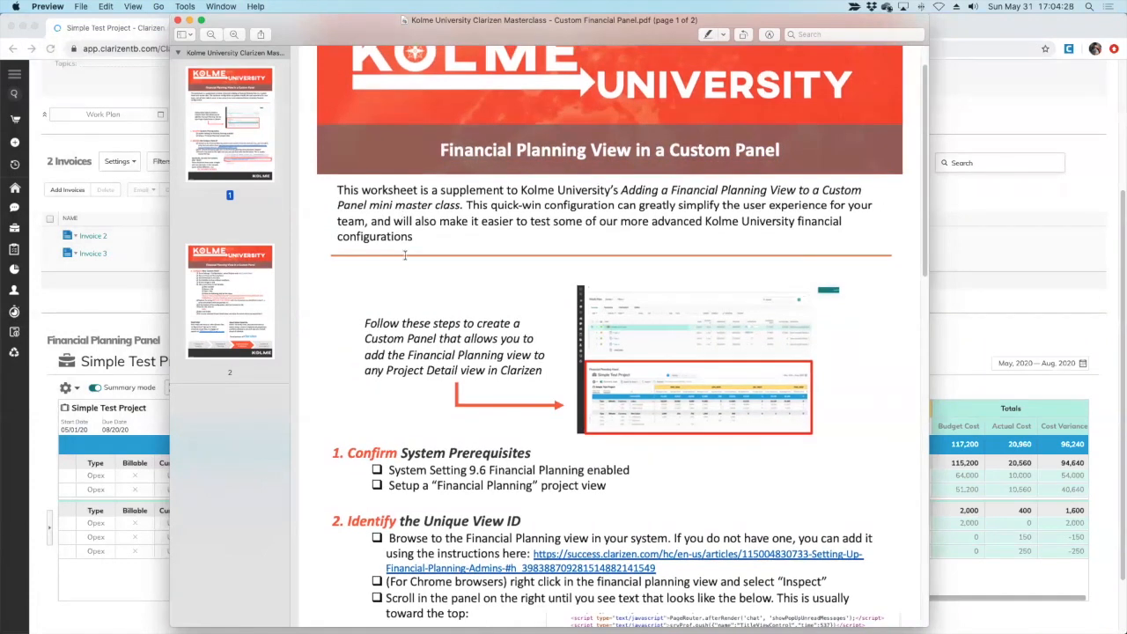
scroll(403, 257, "down", 2)
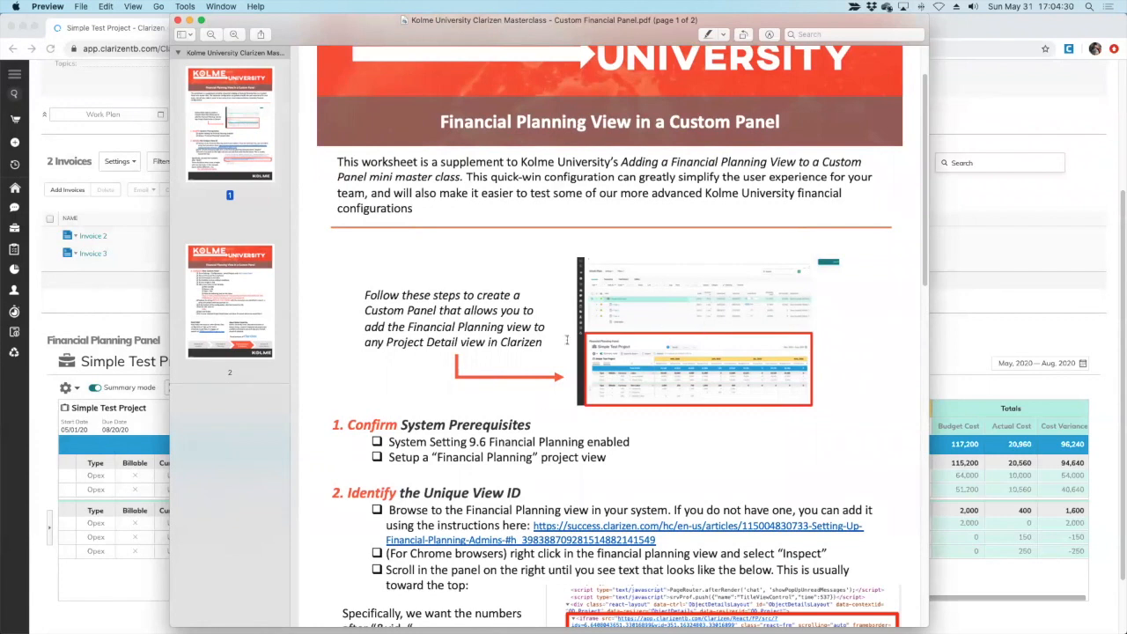
scroll(554, 478, "down", 10)
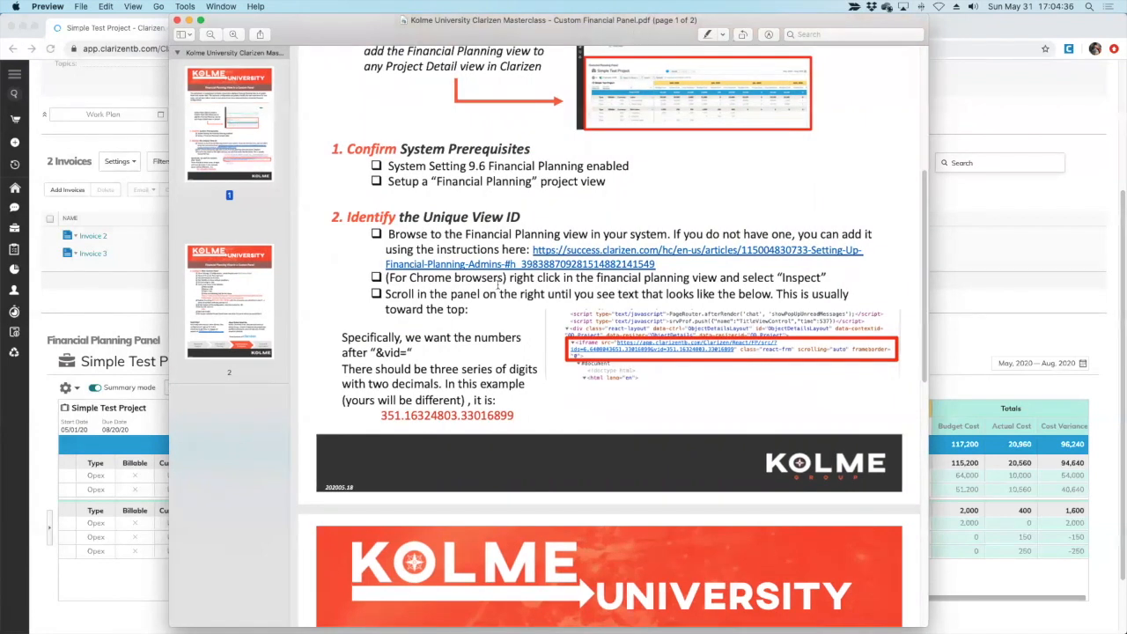
scroll(438, 88, "up", 10)
left_click_drag(440, 150, 885, 141)
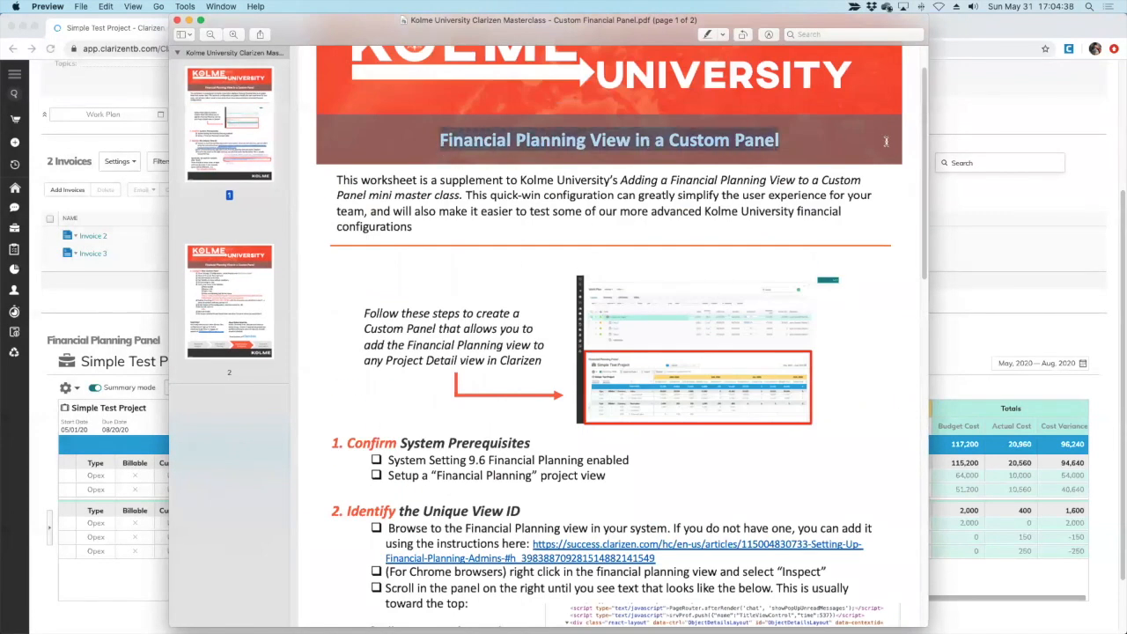
scroll(652, 295, "down", 2)
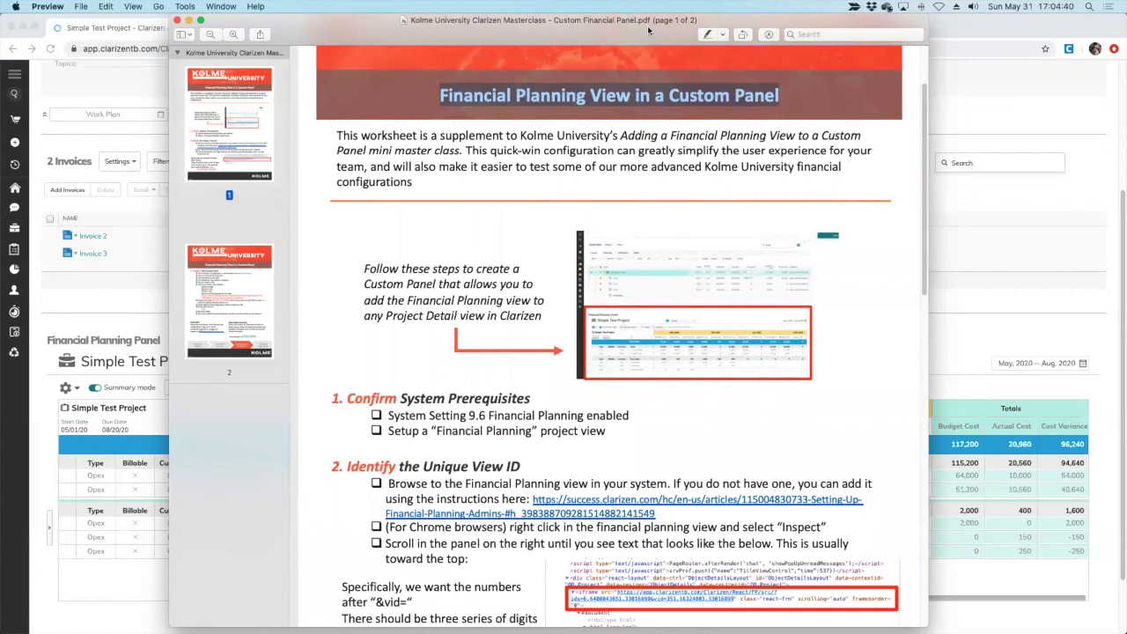
key("super+w")
Switch Simple Test Project from the multi-panel view to the Overview, and from there to the Gantt View.
scroll(459, 435, "down", 2)
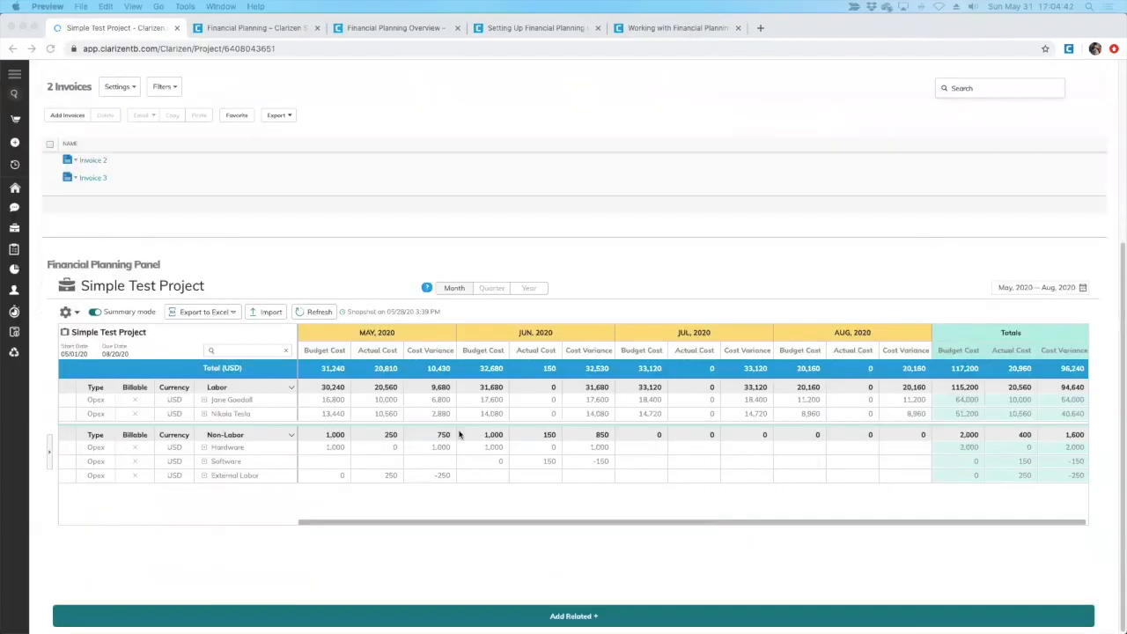
scroll(459, 434, "up", 6)
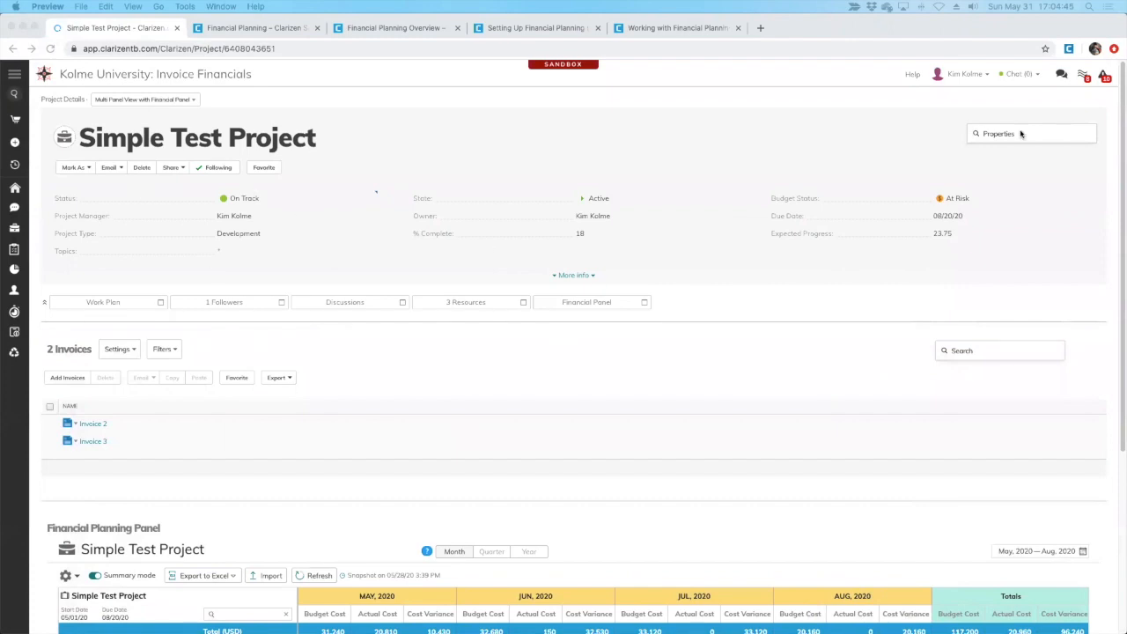
scroll(317, 432, "down", 6)
scroll(219, 103, "up", 6)
left_click(145, 99)
left_click(317, 143)
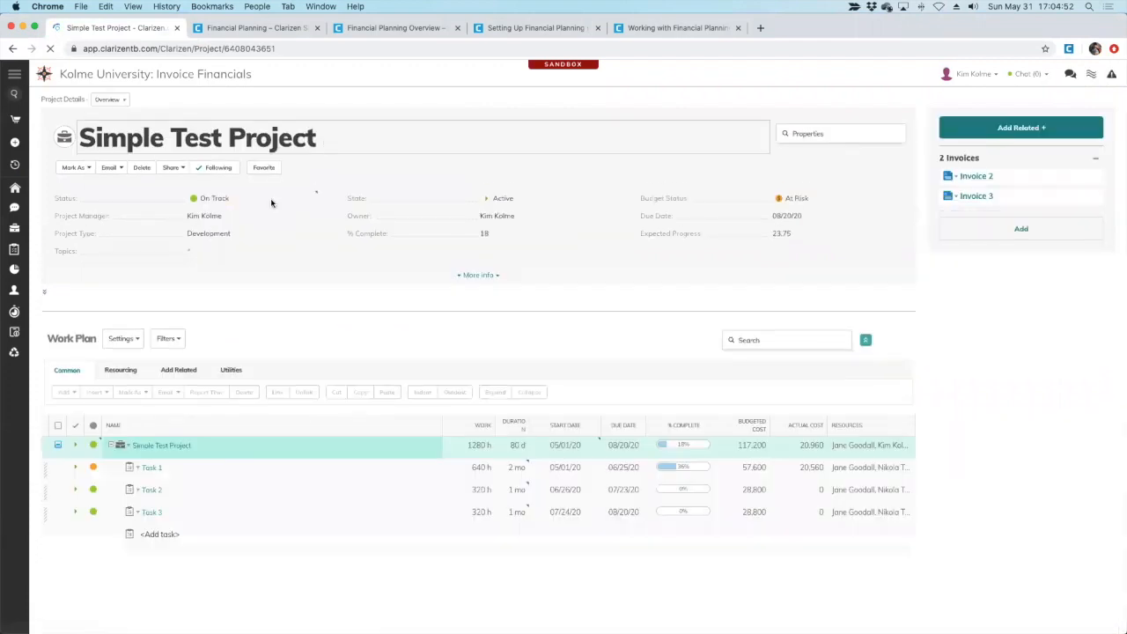
left_click(113, 101)
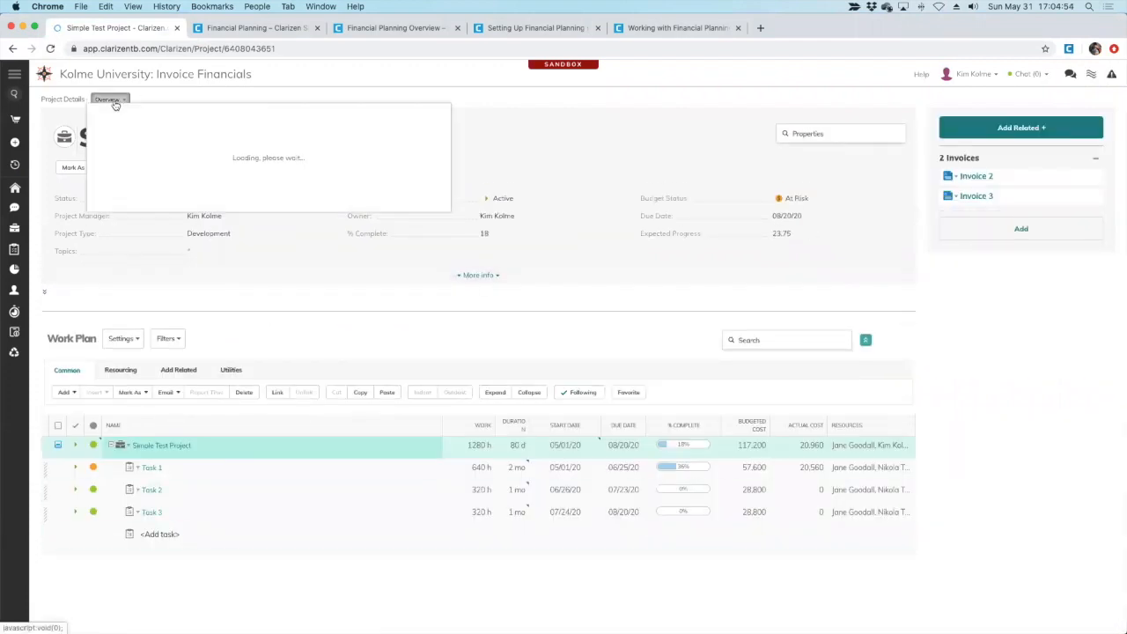
left_click(272, 254)
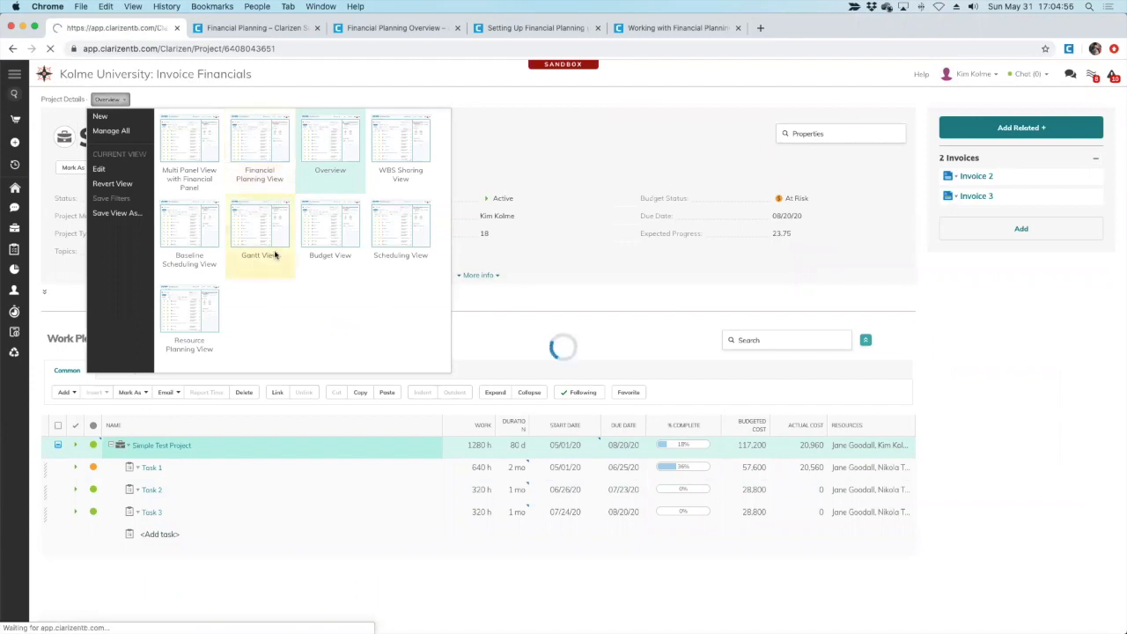
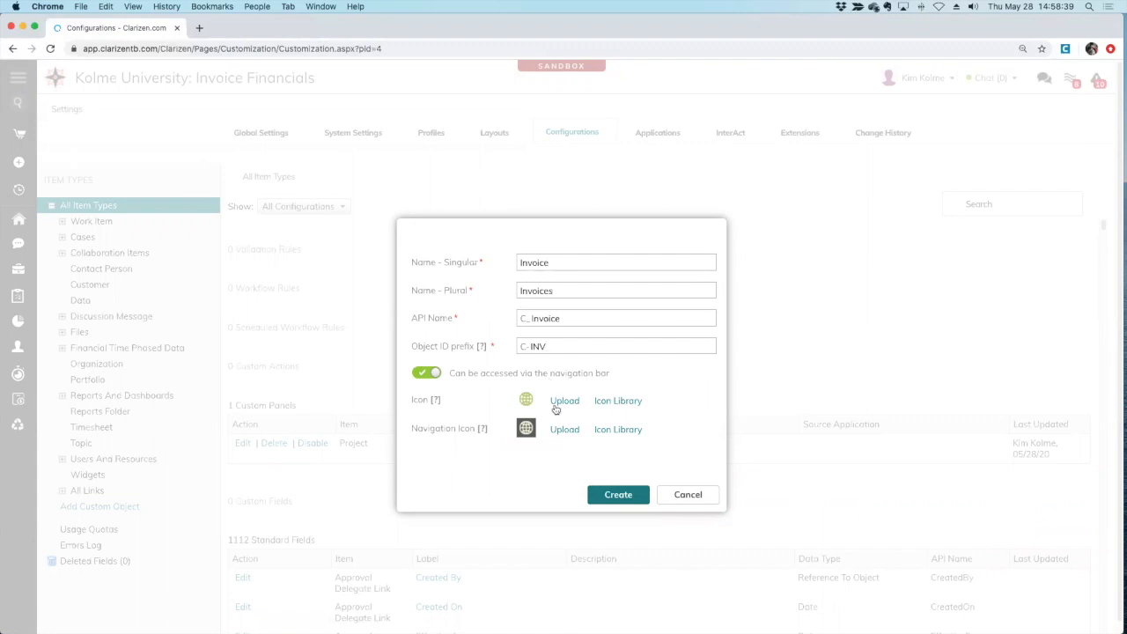
Assign the blue document image from the icon library as the Invoice object's icon and navigation icon, and create the object.
left_click(613, 400)
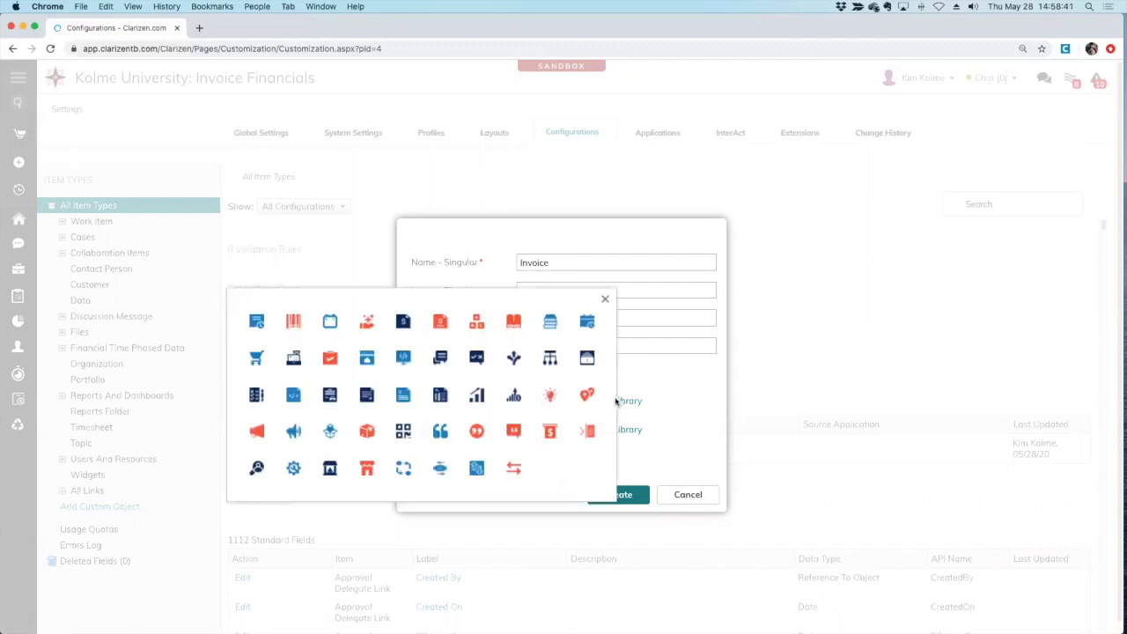
left_click(402, 395)
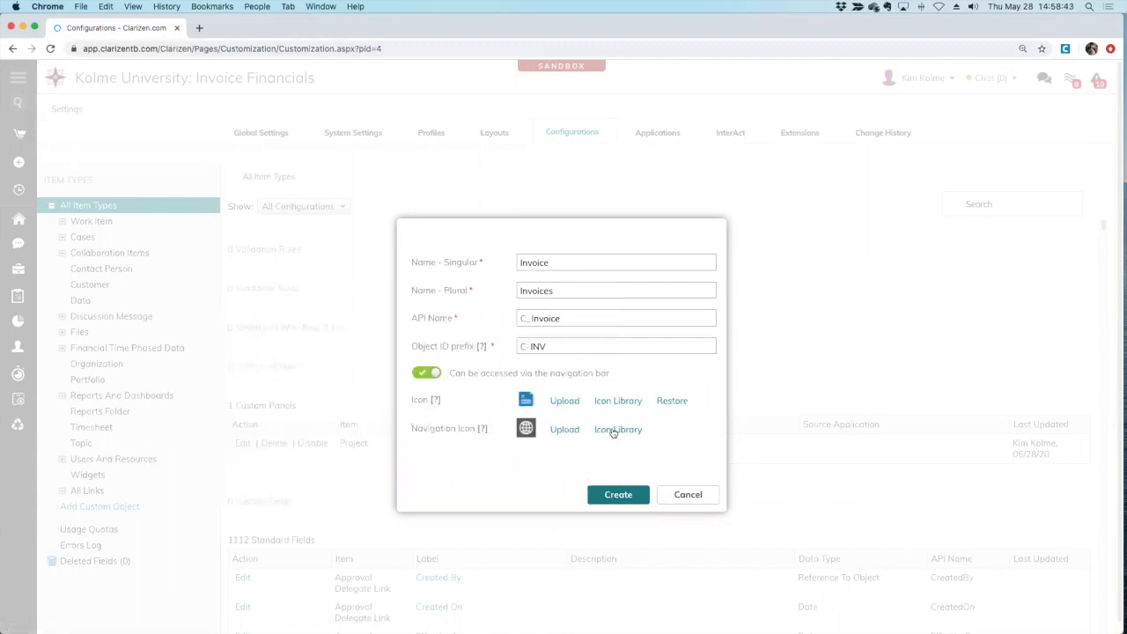
left_click(614, 430)
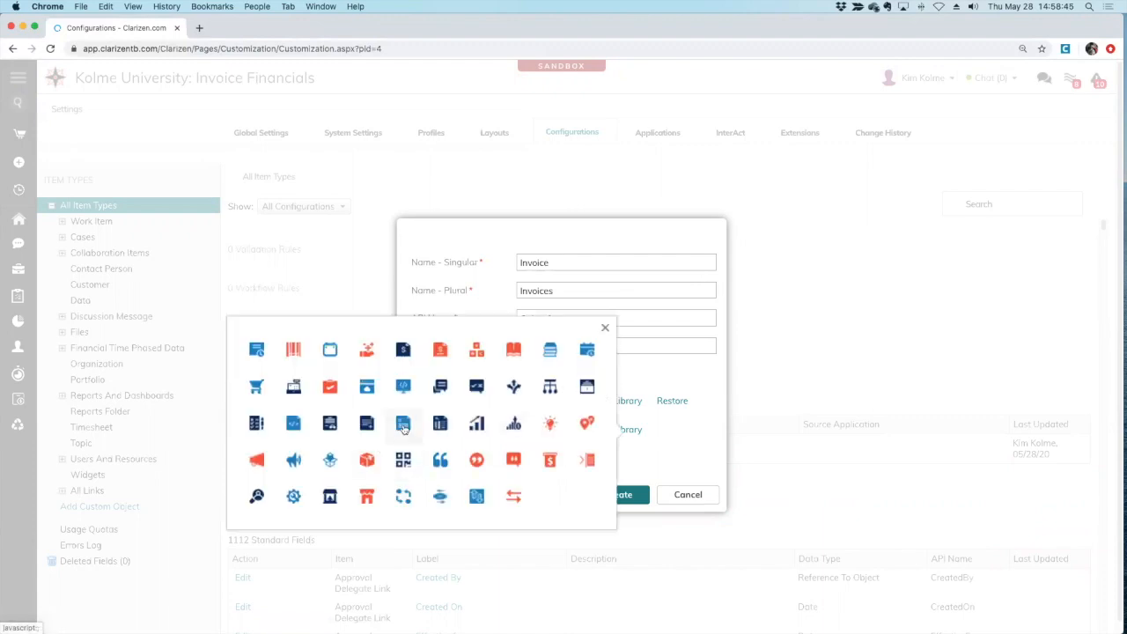
left_click(403, 425)
left_click(627, 498)
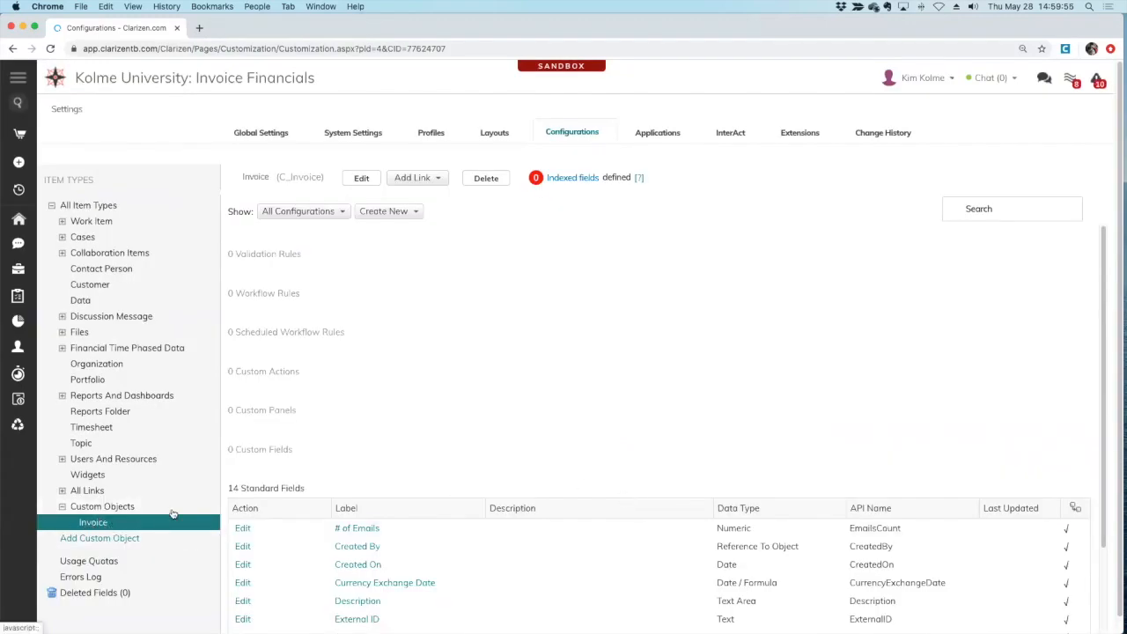
Start a new custom field for the Invoice object with type Reference To Object and Project as the referenced entity.
left_click(416, 213)
left_click(379, 326)
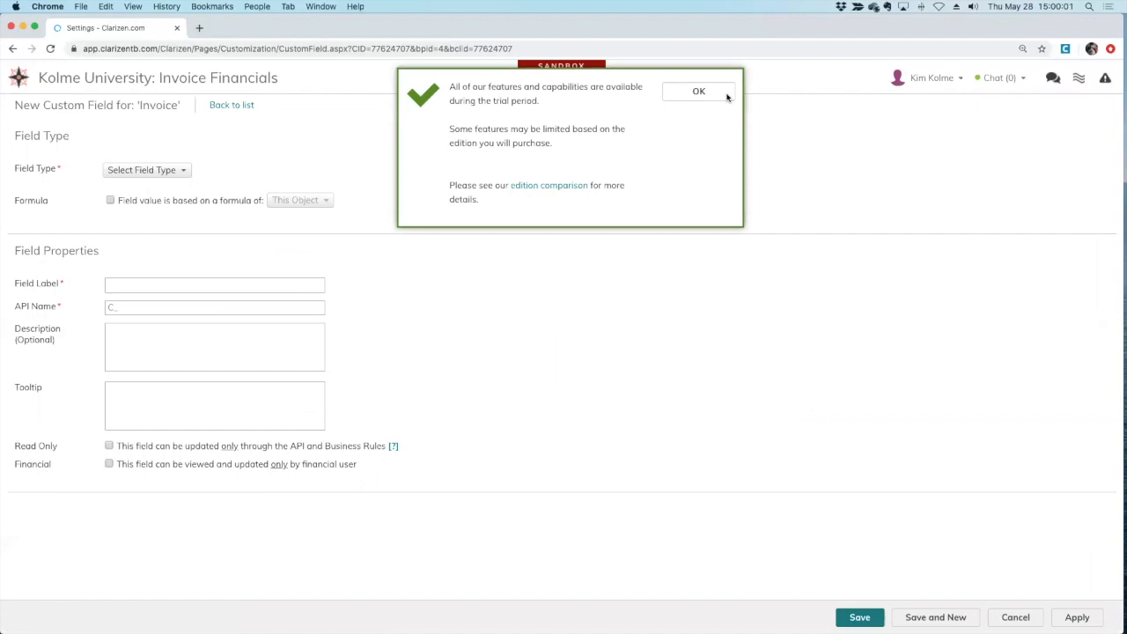
left_click(709, 92)
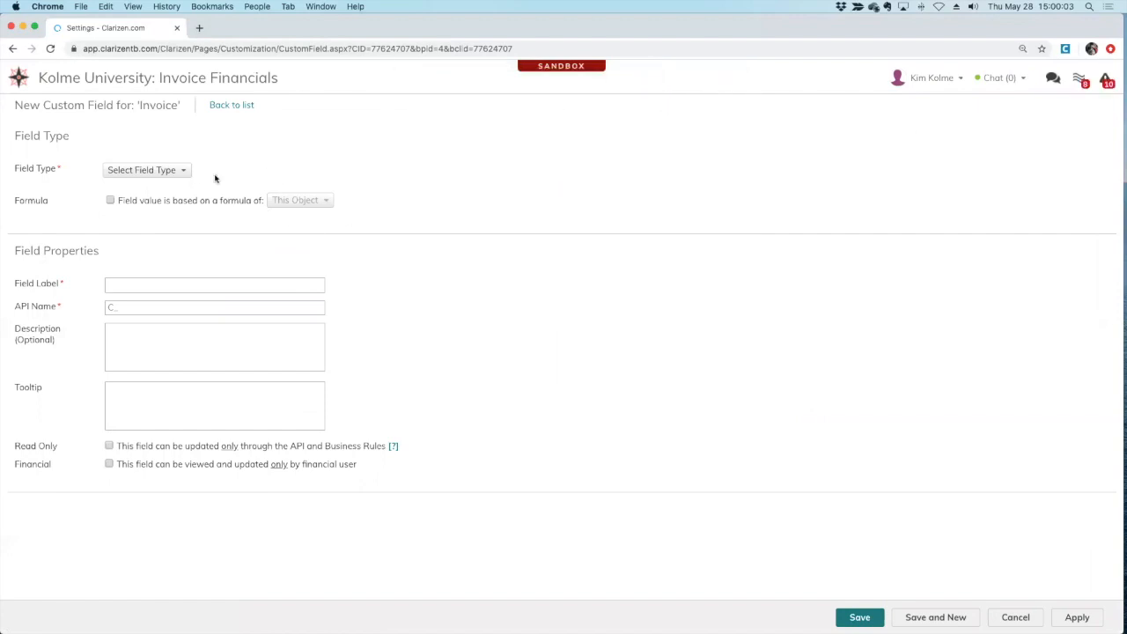
left_click(184, 172)
scroll(224, 287, "down", 5)
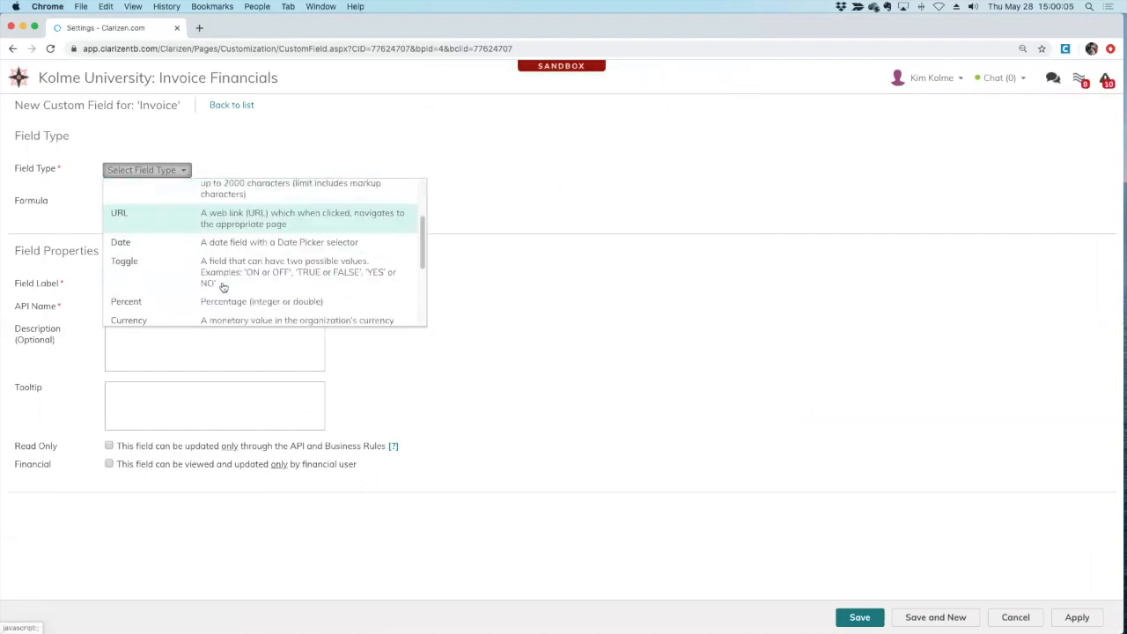
scroll(224, 287, "down", 2)
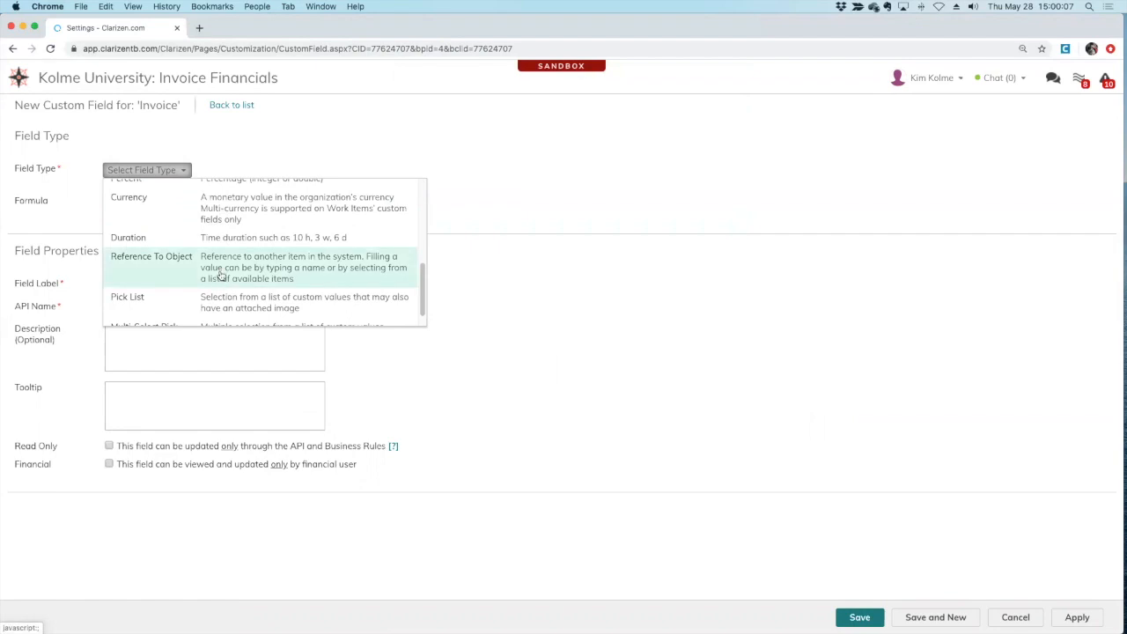
left_click(223, 278)
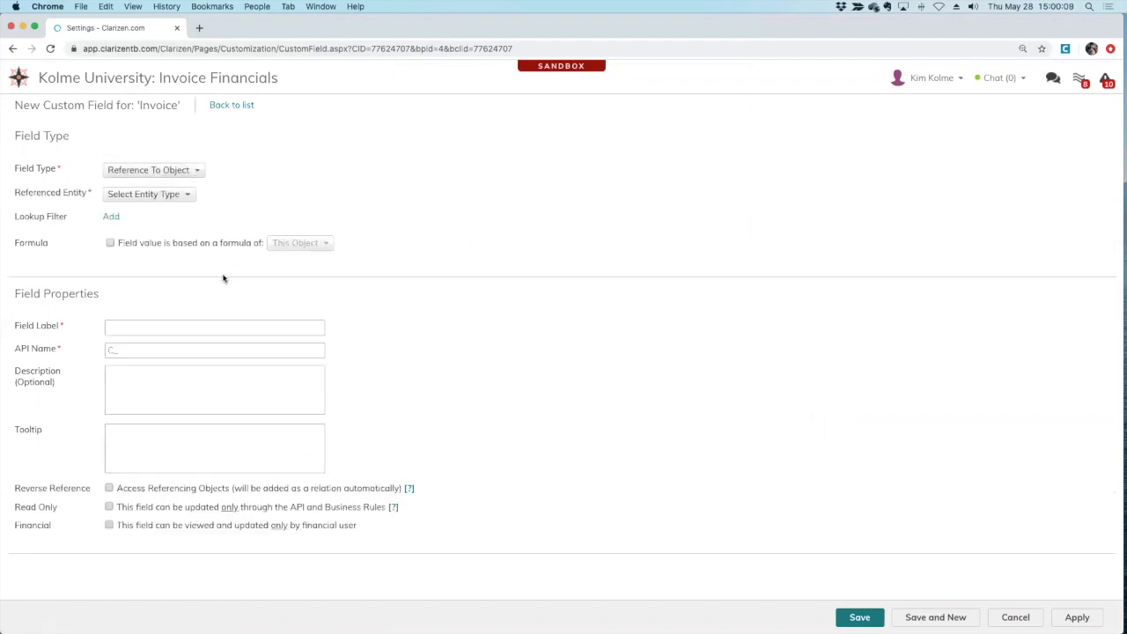
left_click(172, 199)
left_click(112, 210)
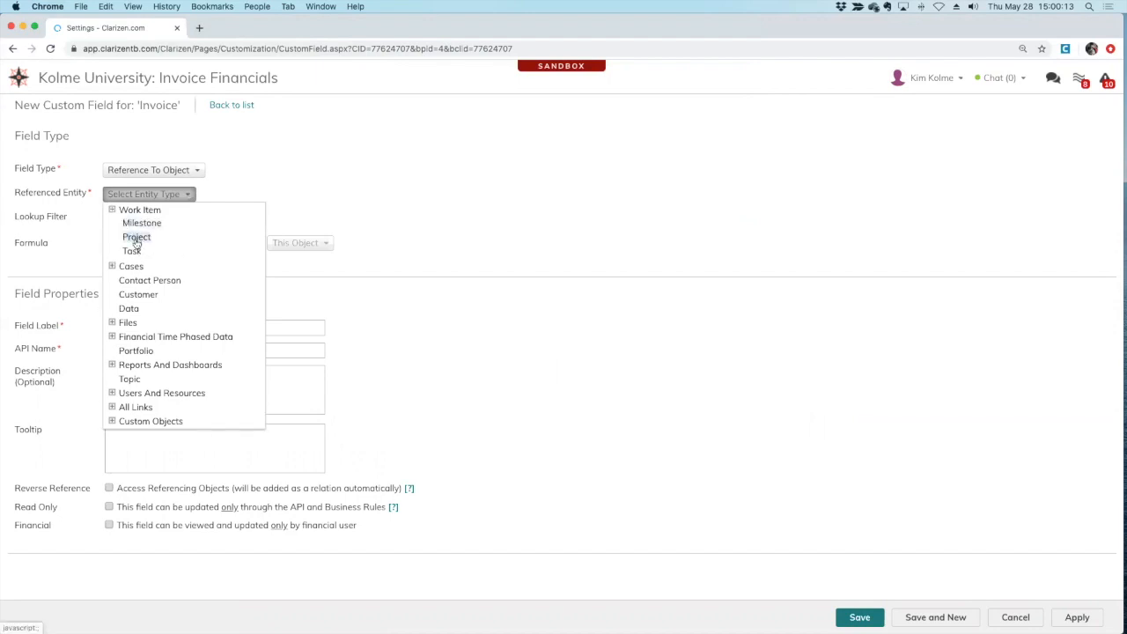
left_click(136, 238)
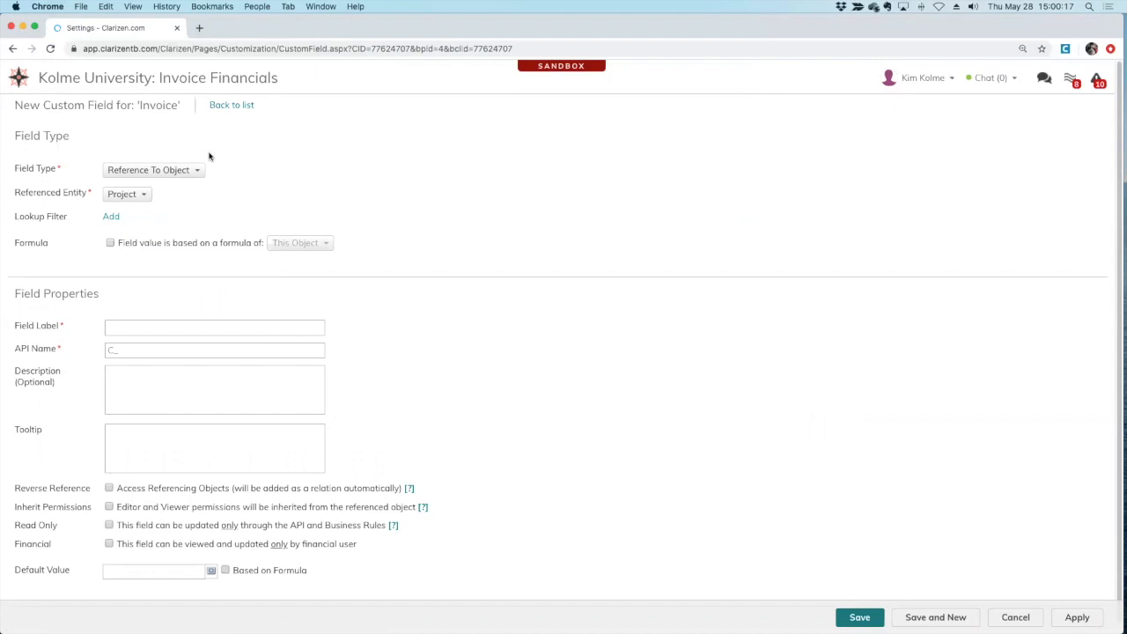
Label the reference field Project and enable its reverse reference with the label Invoices.
left_click(121, 325)
type("Project")
left_click(109, 488)
left_click(212, 507)
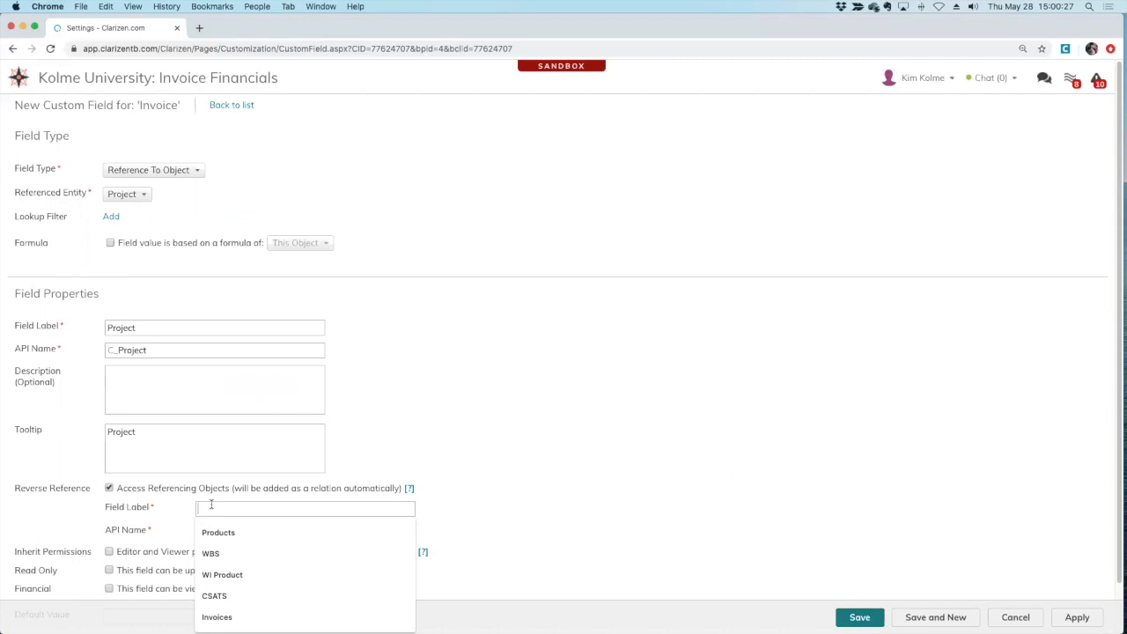
type("Invoices")
key("Tab")
Describe the field as "Relation from Invoice to Project" and save it, continuing with another new field.
left_click(689, 446)
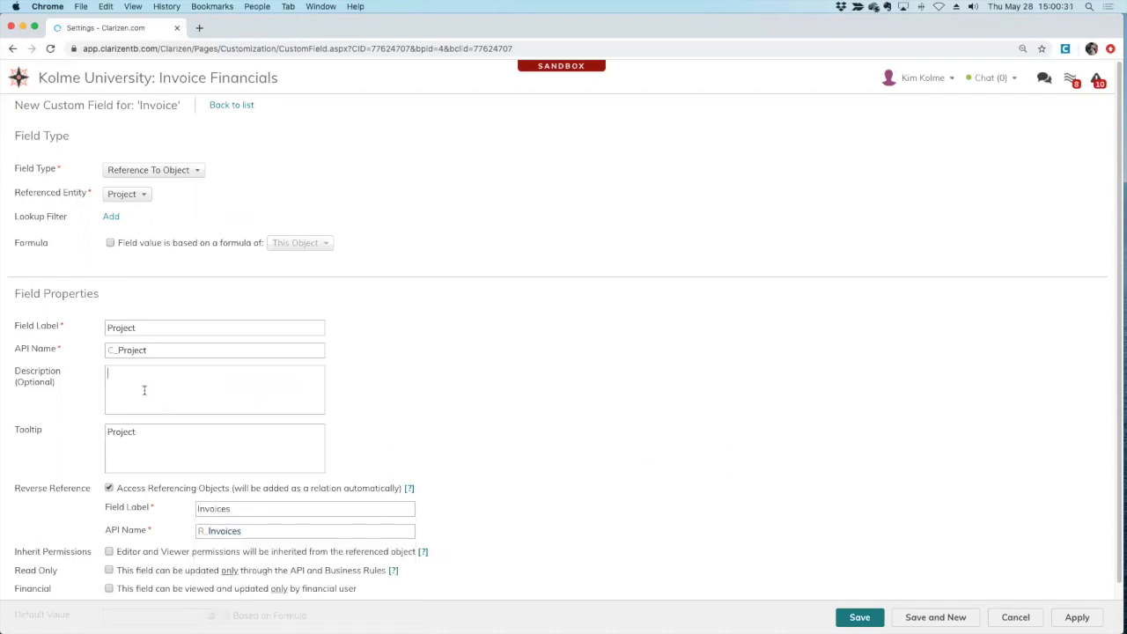
type("Relation from Invoice to Project")
scroll(656, 427, "down", 2)
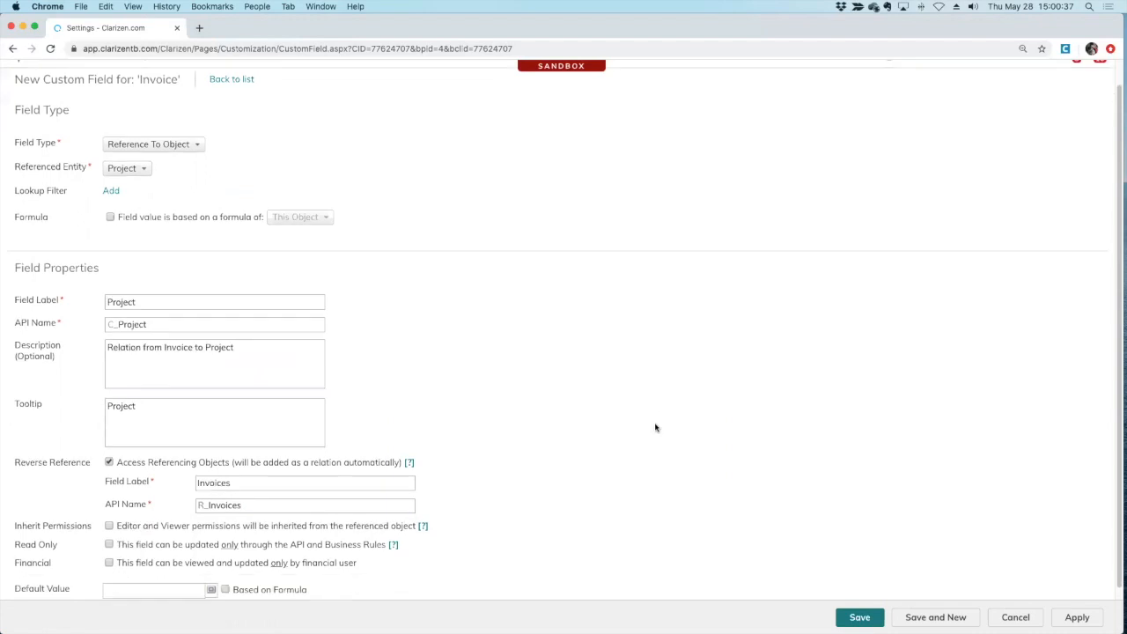
scroll(661, 432, "up", 2)
left_click(935, 616)
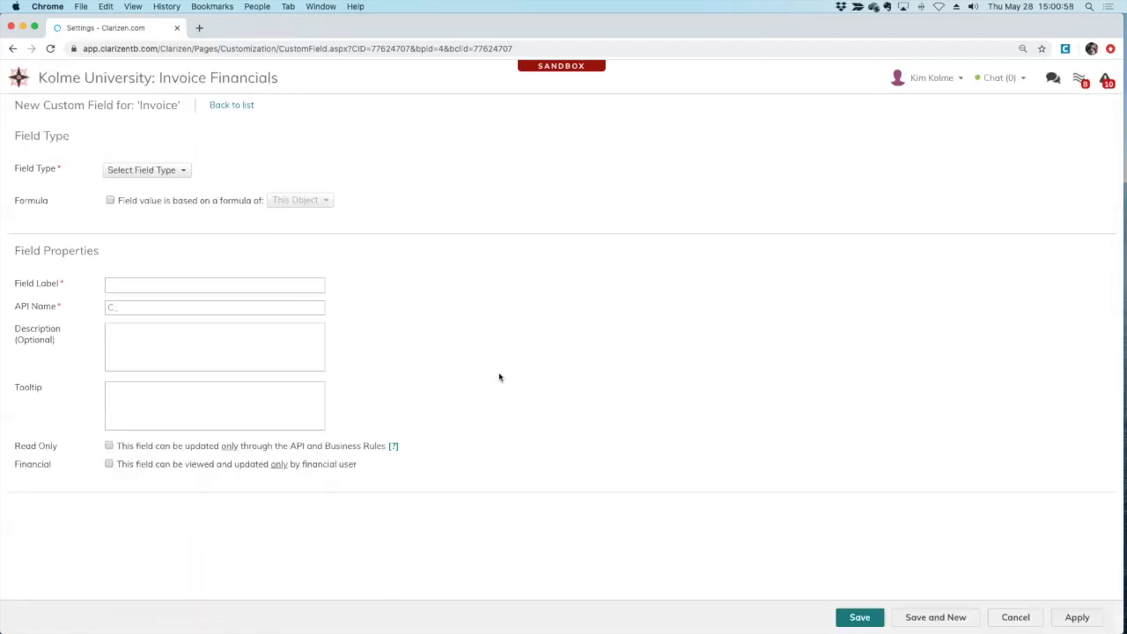
Set the new Invoice field's type to Pick List and label it Cost Type.
left_click(183, 171)
scroll(244, 256, "up", 5)
scroll(244, 258, "up", 1)
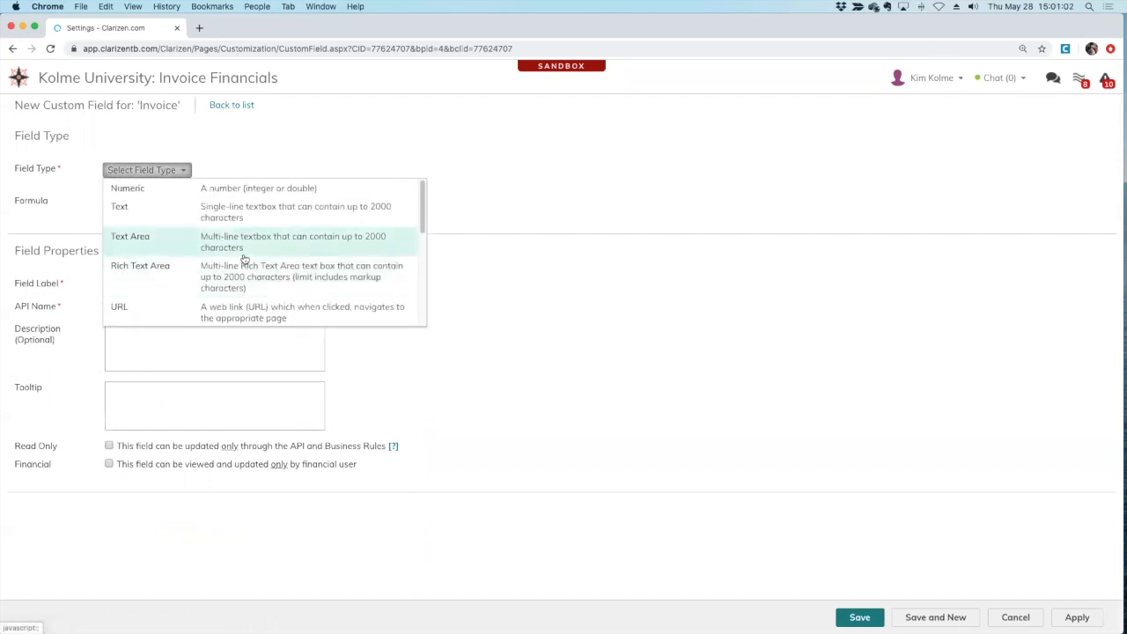
scroll(244, 258, "down", 3)
scroll(244, 258, "down", 5)
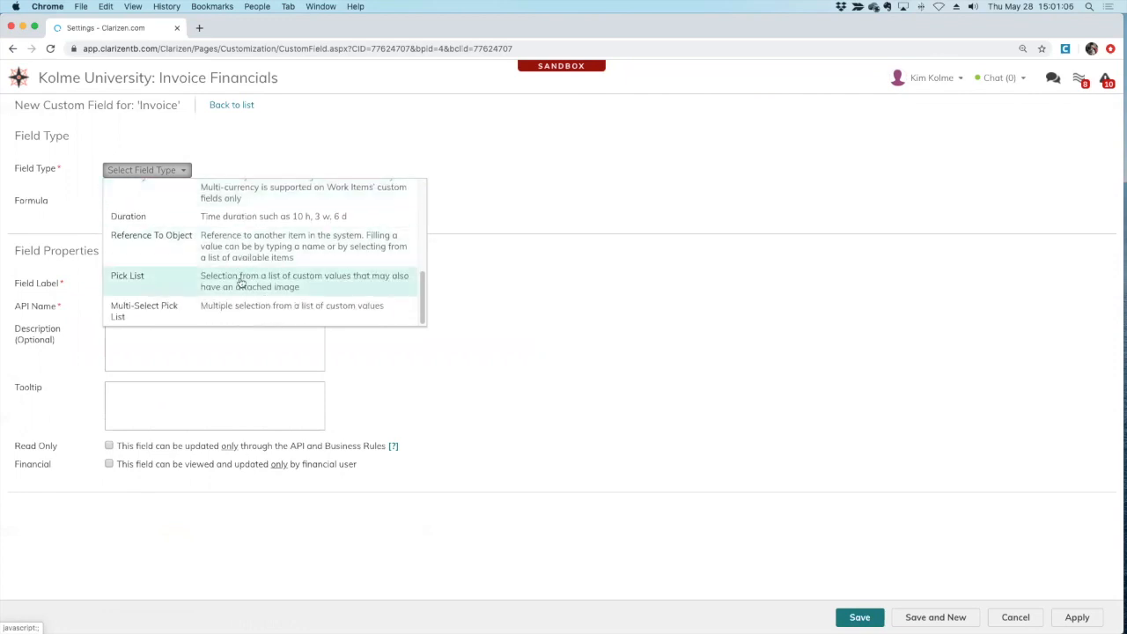
left_click(239, 279)
left_click(152, 285)
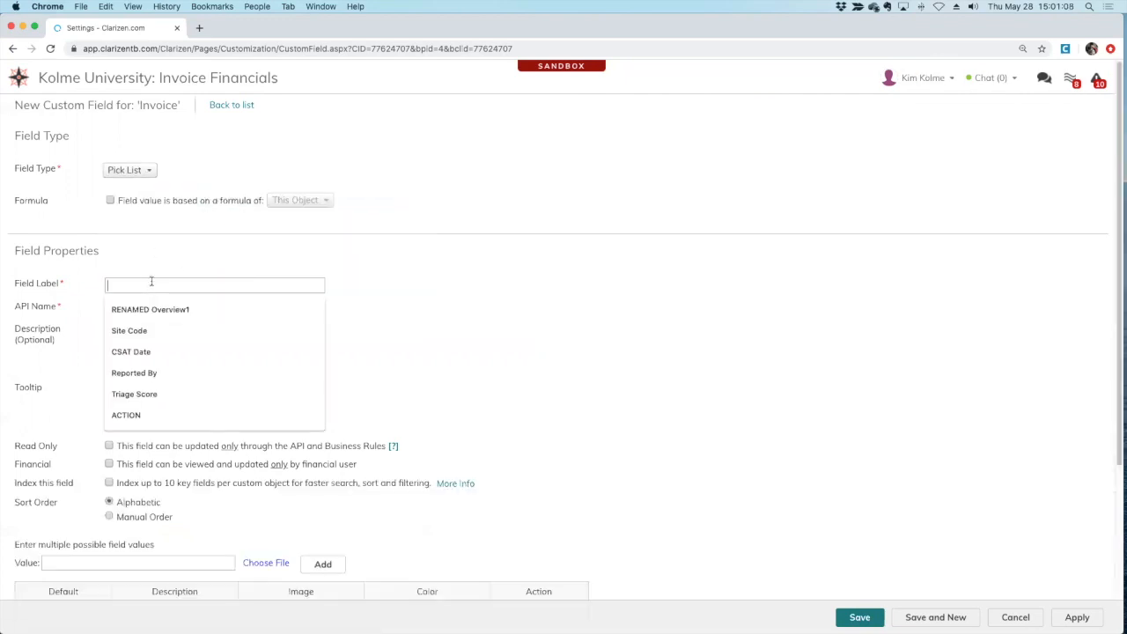
type("Cost Type")
key("Tab")
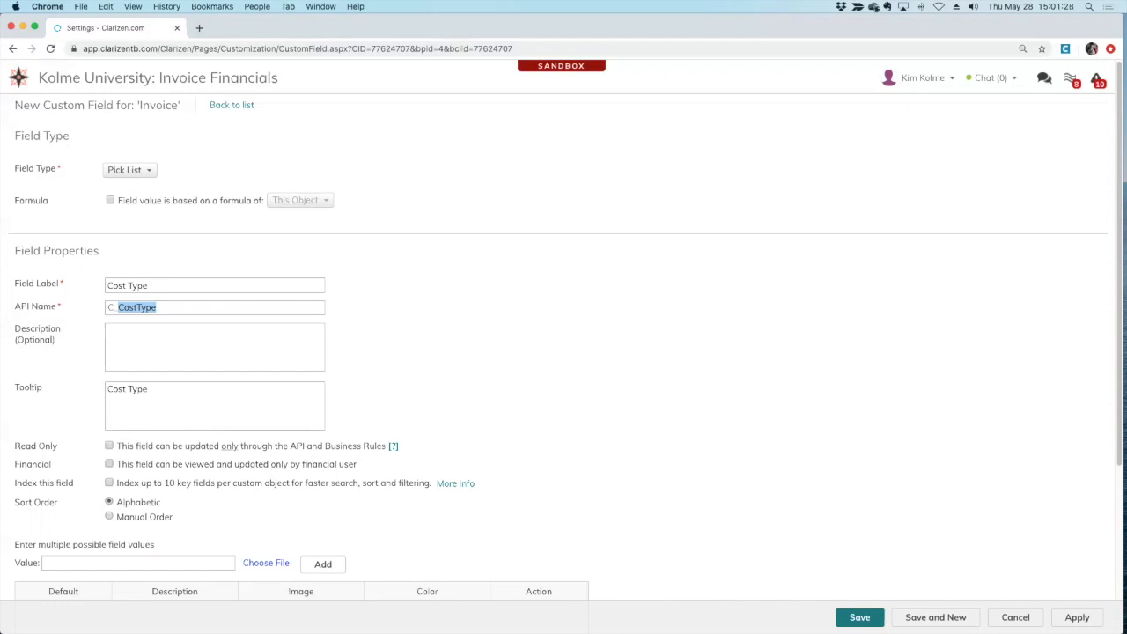
left_click(240, 361)
Add the values Software, Hardware and External Labor to the Cost Type pick list, and save it, continuing with another new field.
scroll(358, 390, "down", 5)
left_click(158, 330)
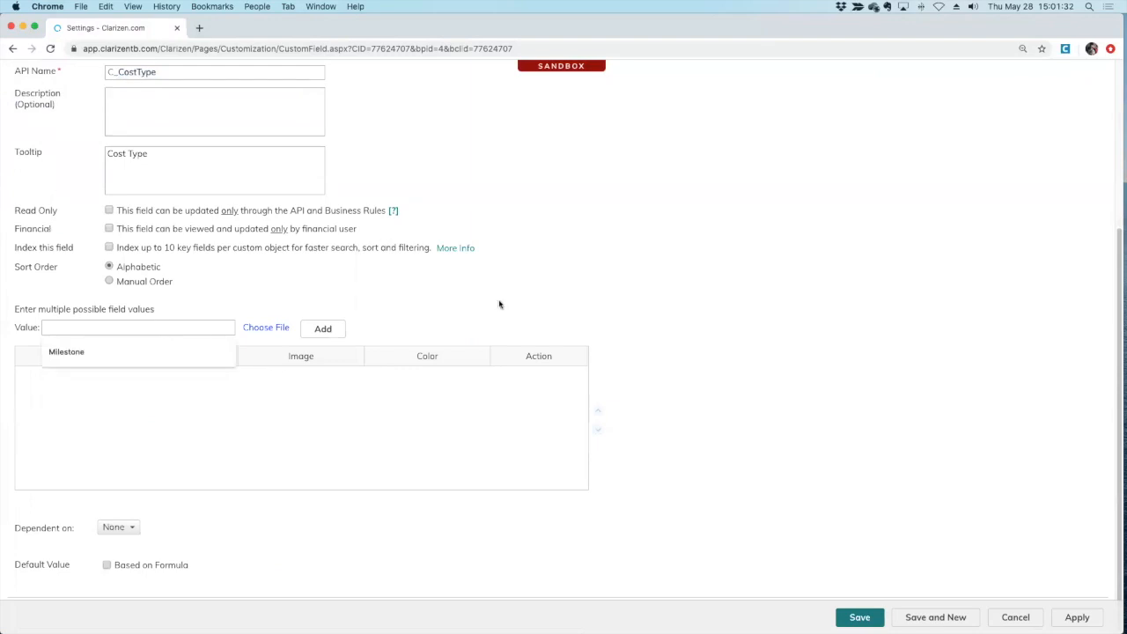
type("Saf")
type("twar")
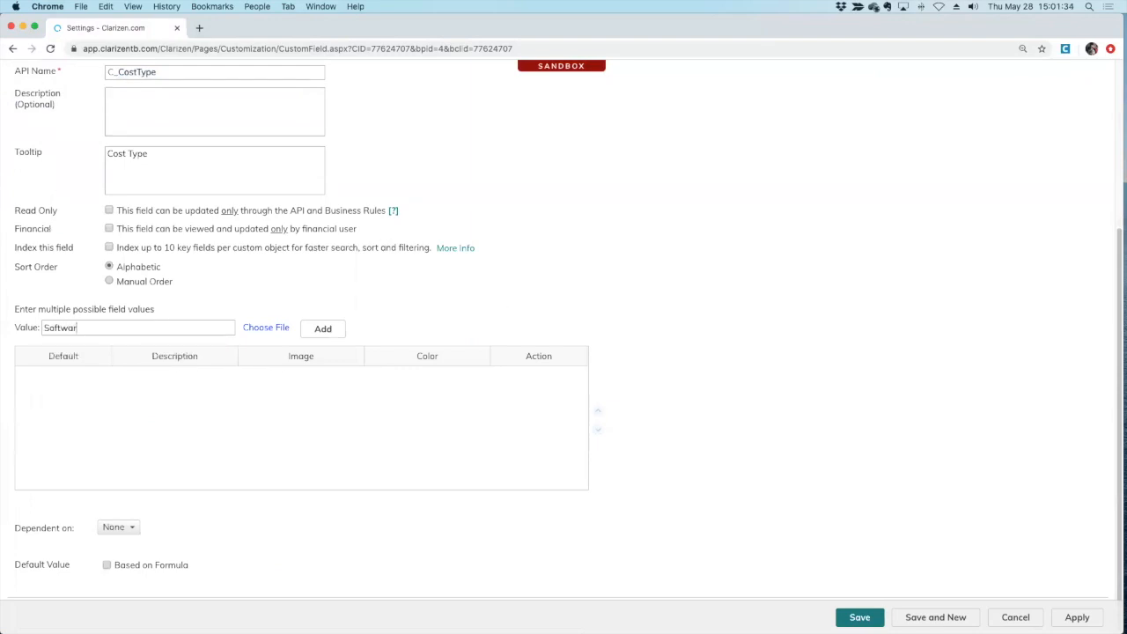
type("e")
key("Return")
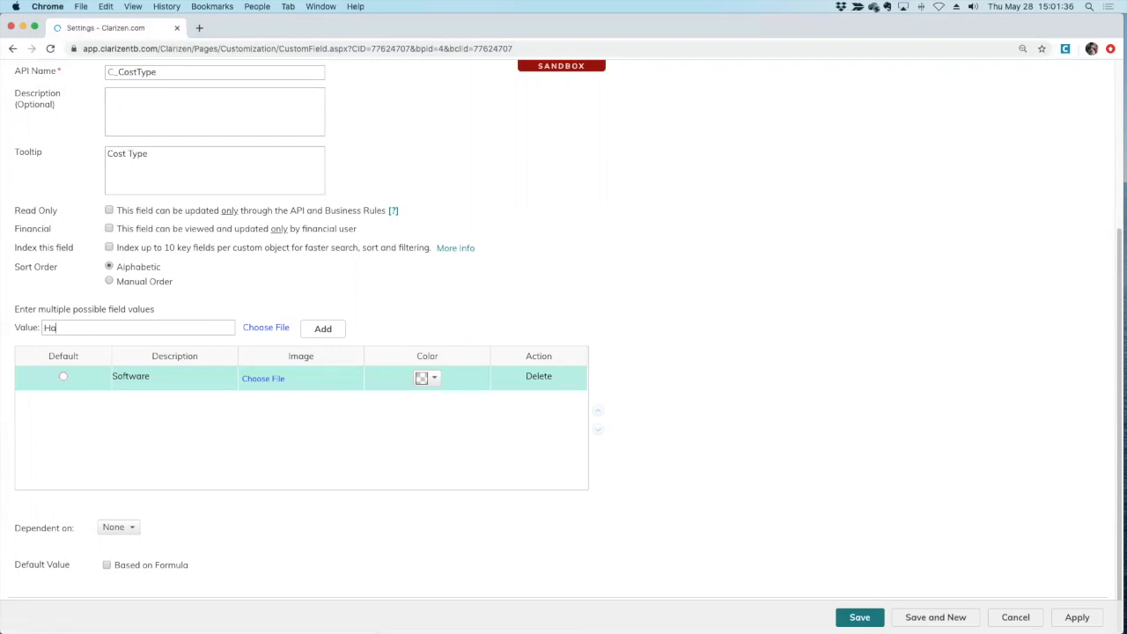
type("Hardware")
key("Return")
type("External Lab")
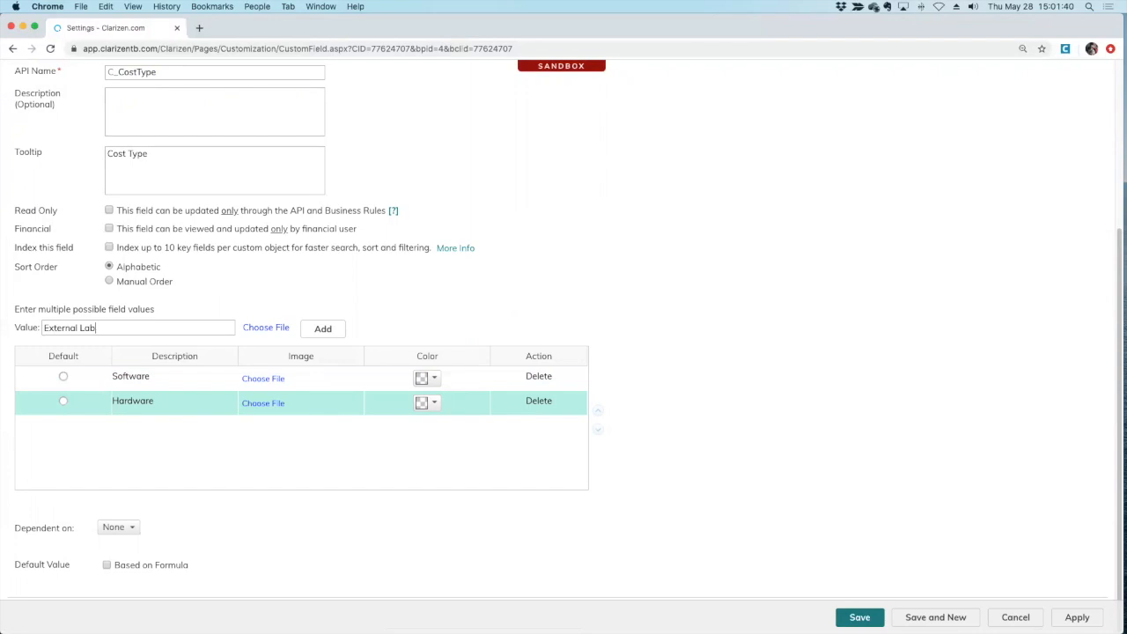
type("or")
key("Return")
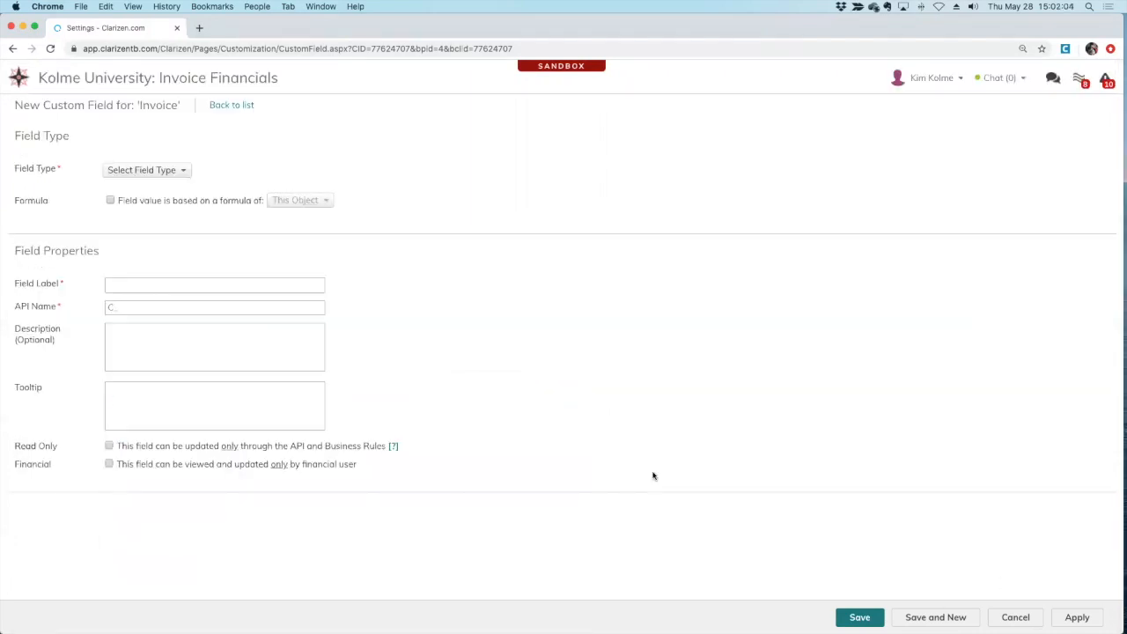
Create a Currency field labelled Cost with 2 decimal places, and save it, continuing with another new field.
left_click(153, 172)
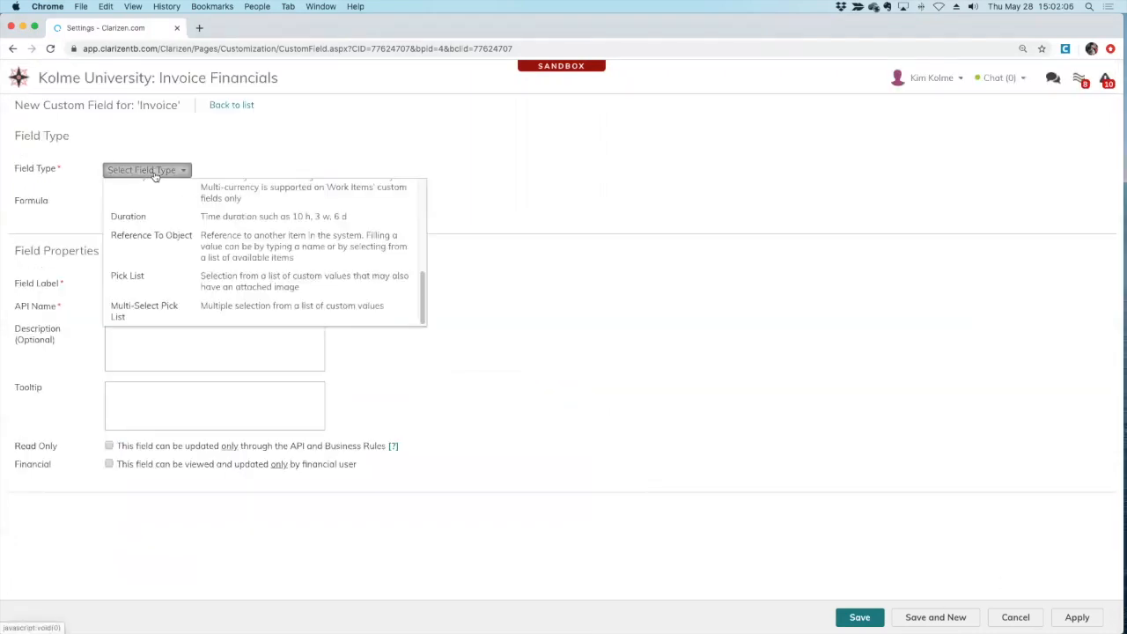
scroll(202, 259, "up", 5)
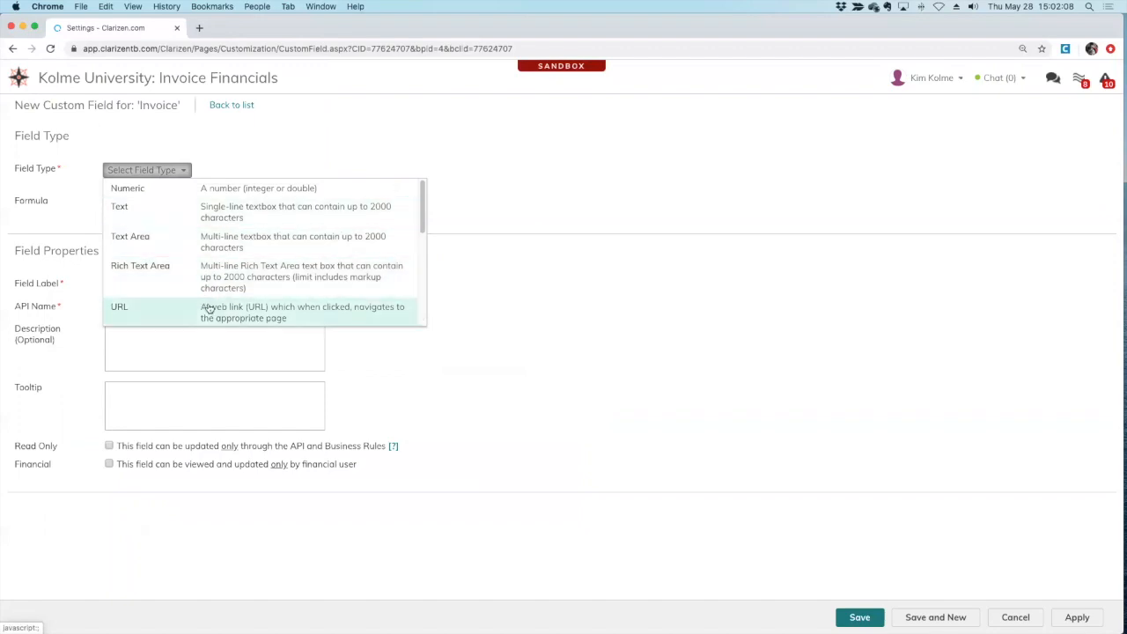
scroll(209, 307, "down", 3)
scroll(209, 307, "down", 2)
left_click(207, 289)
left_click(134, 286)
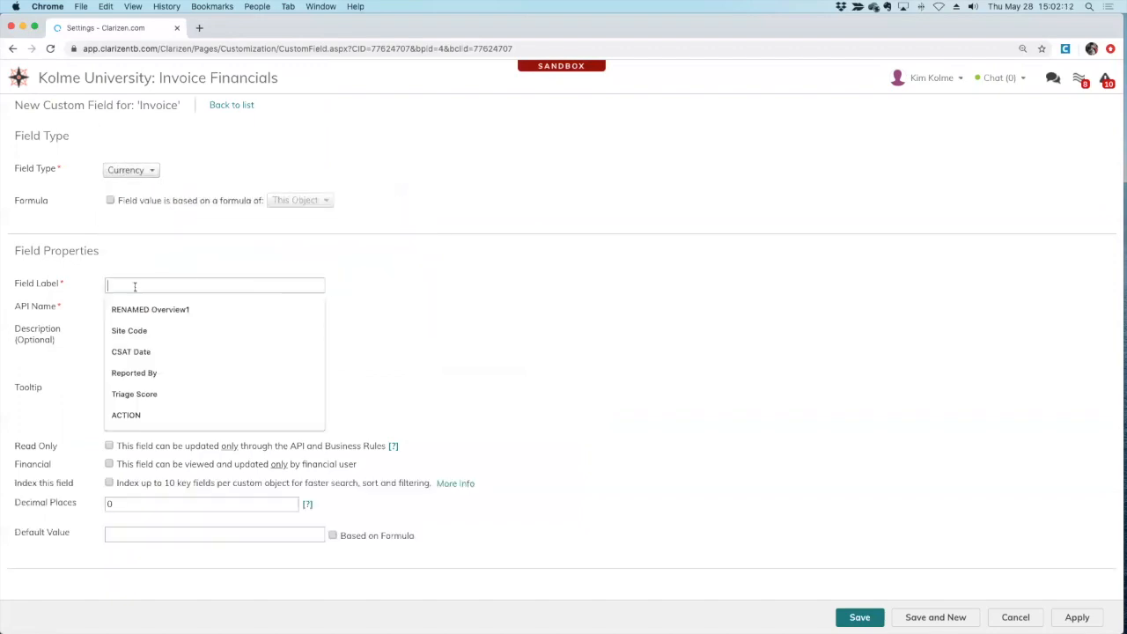
type("Cost")
left_click(397, 305)
double_click(111, 507)
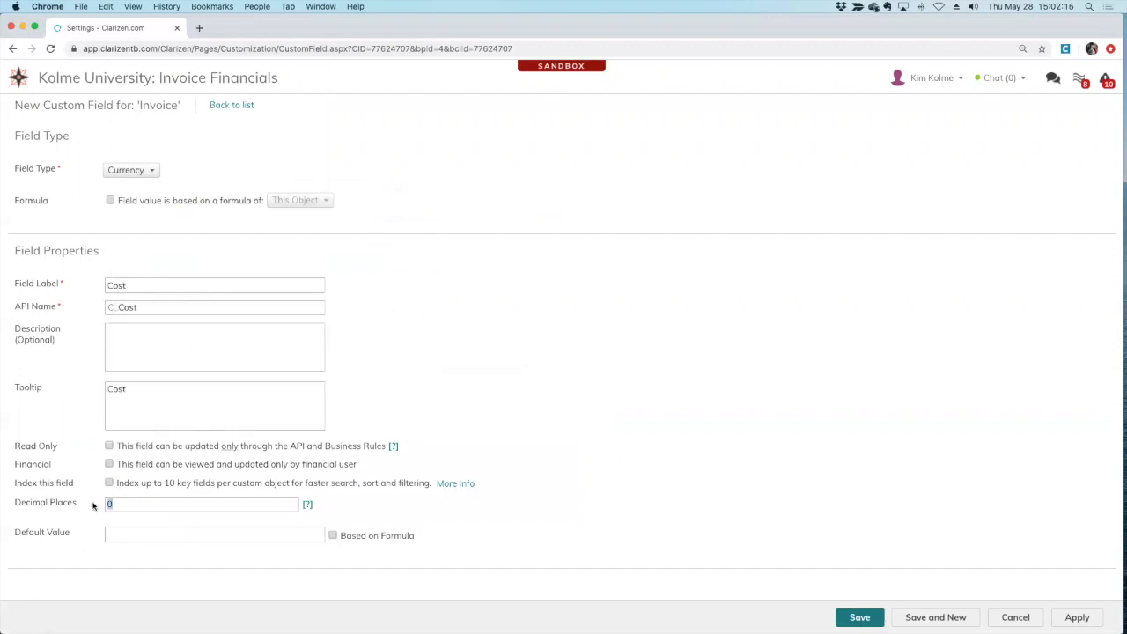
type("2")
left_click(930, 618)
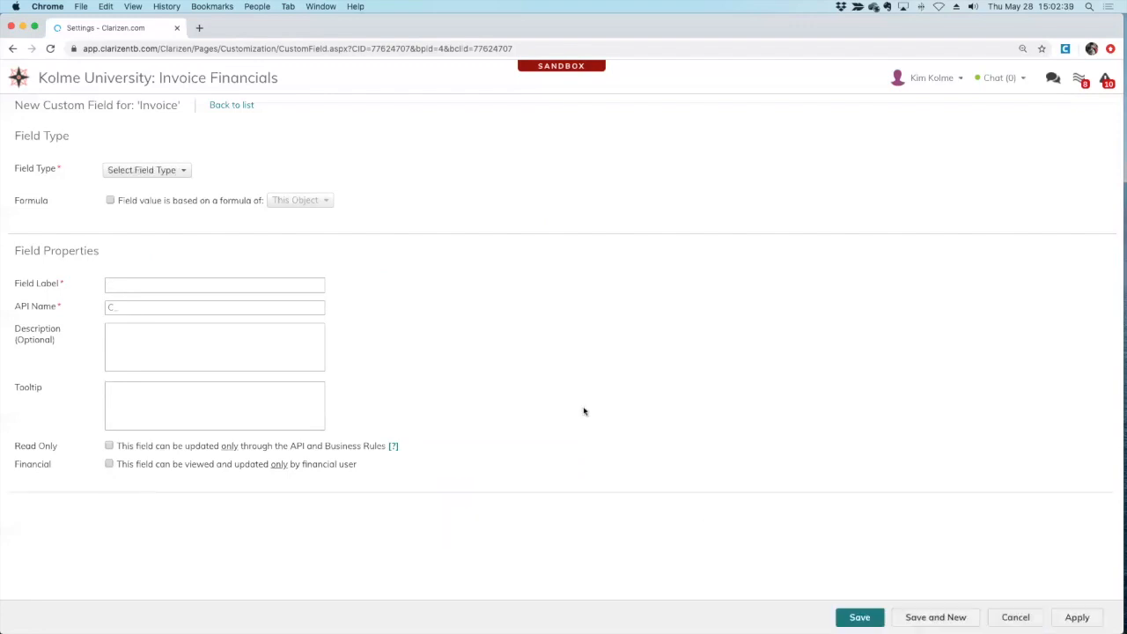
Create a Date field labelled Date for the Invoice object, and save it to return to the object's configuration.
left_click(175, 172)
left_click(155, 205)
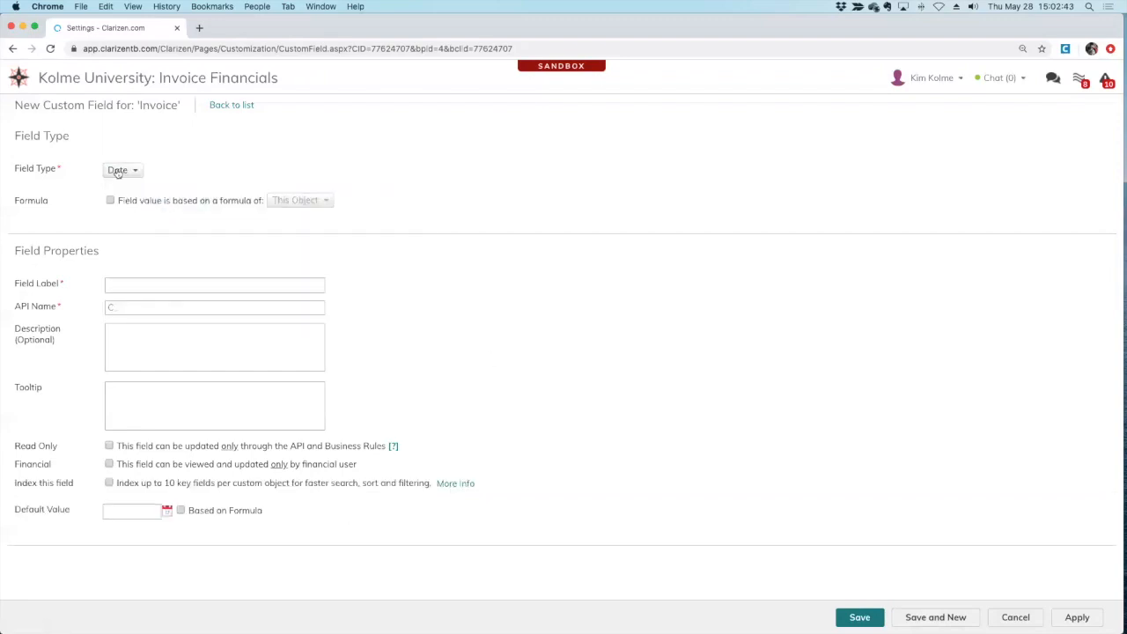
left_click(156, 287)
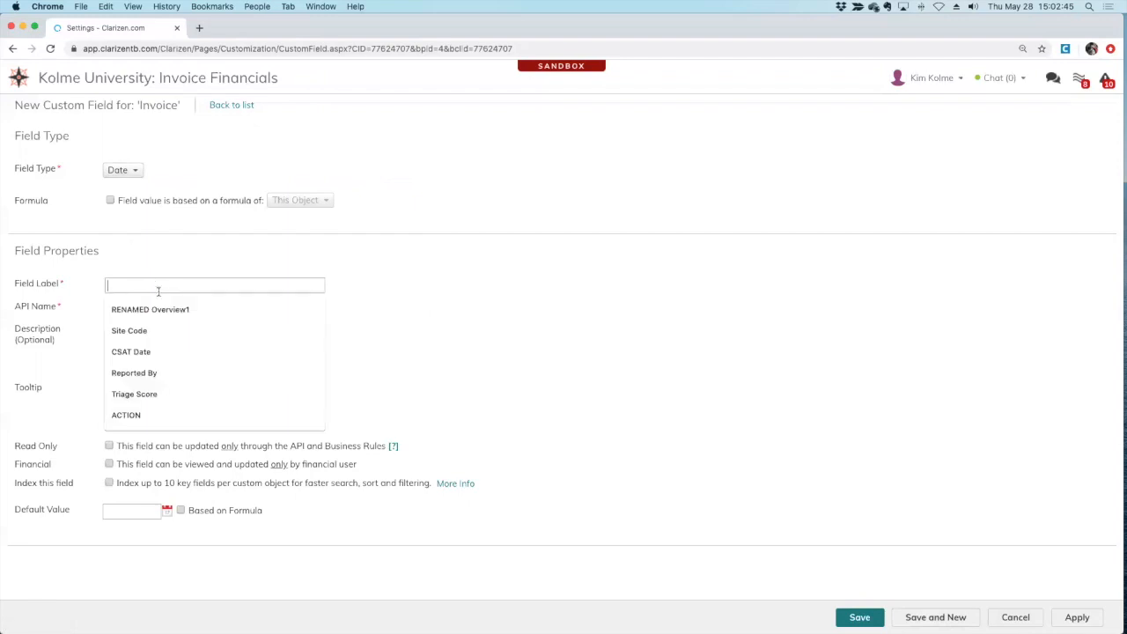
type("Dave")
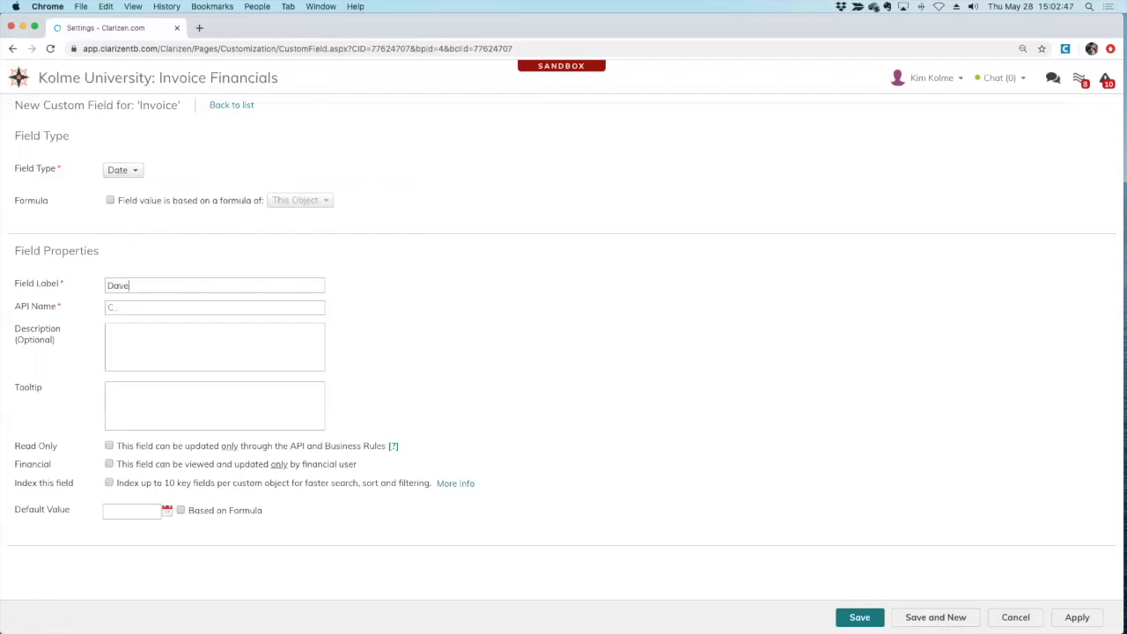
key("BackSpace")
key("BackSpace")
type("te")
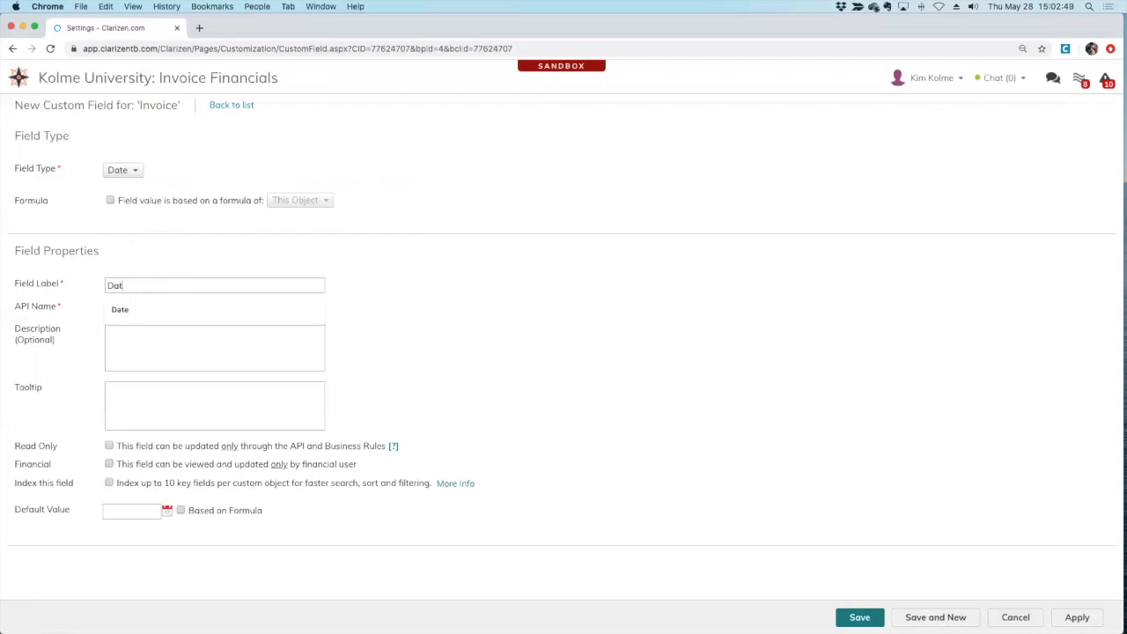
left_click(490, 348)
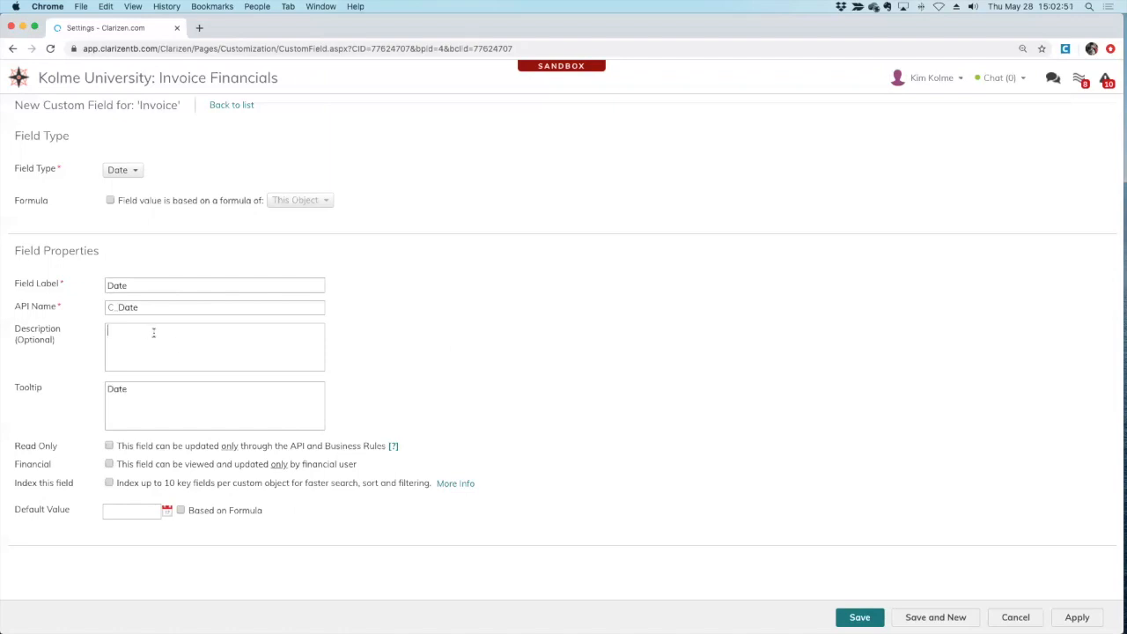
left_click(868, 617)
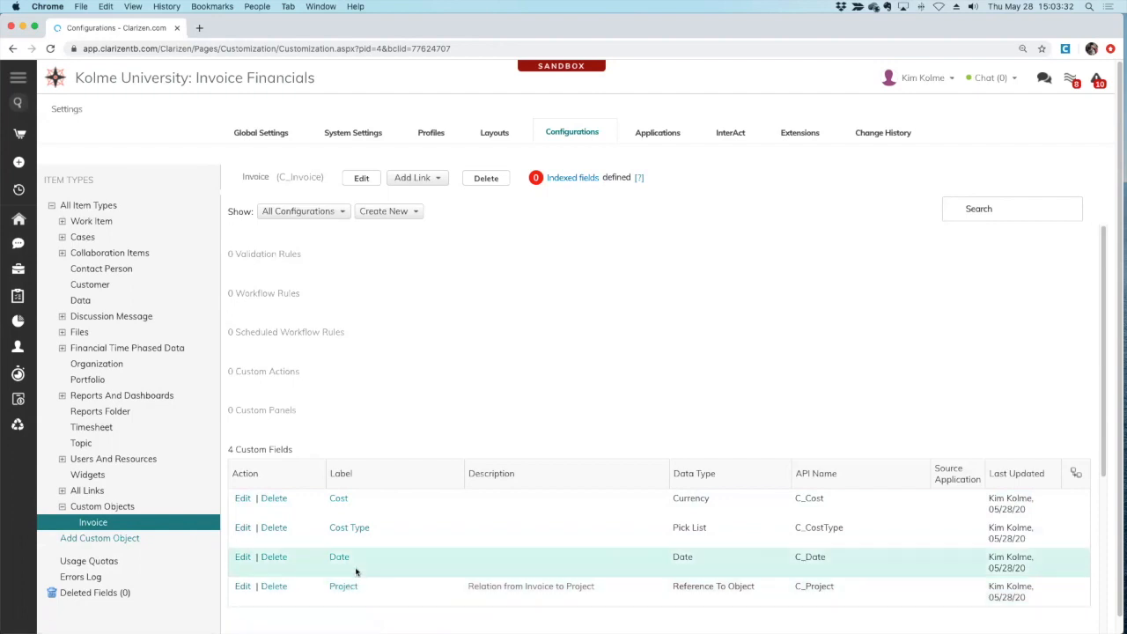
Turn on New by Default for Invoices in the Project item type's related items of the Master profile, and confirm.
left_click(430, 133)
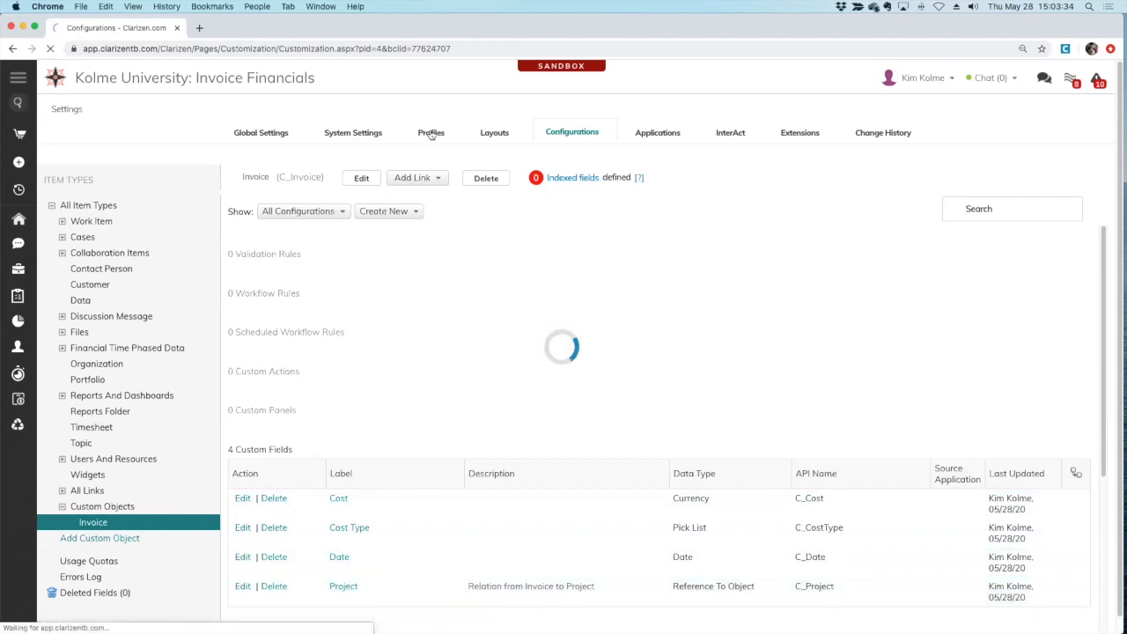
left_click(85, 179)
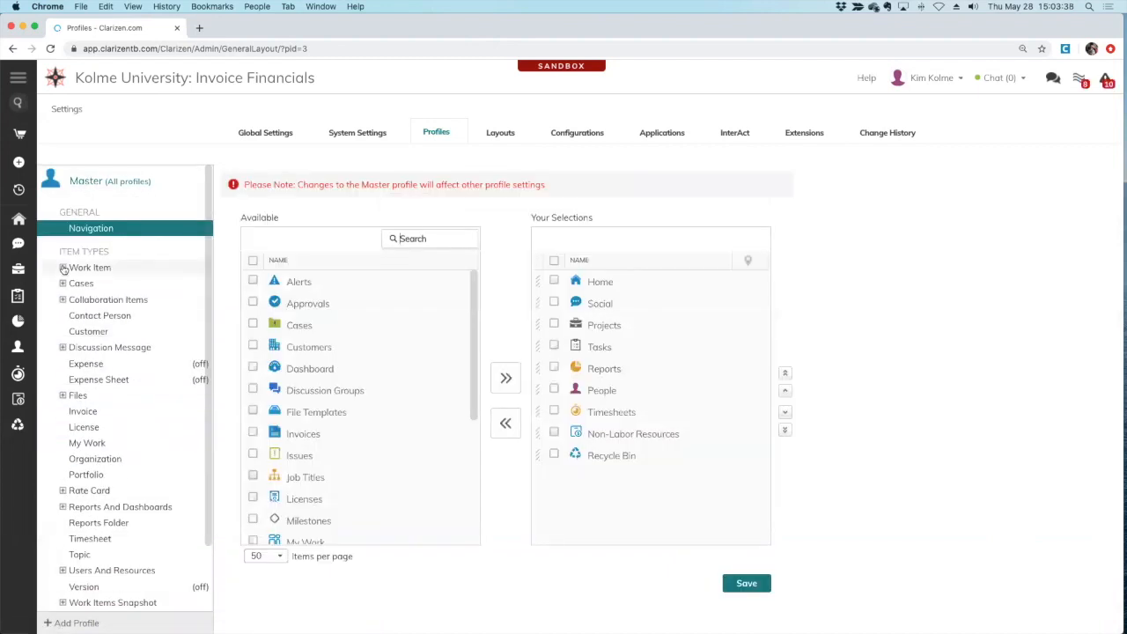
left_click(61, 267)
left_click(90, 316)
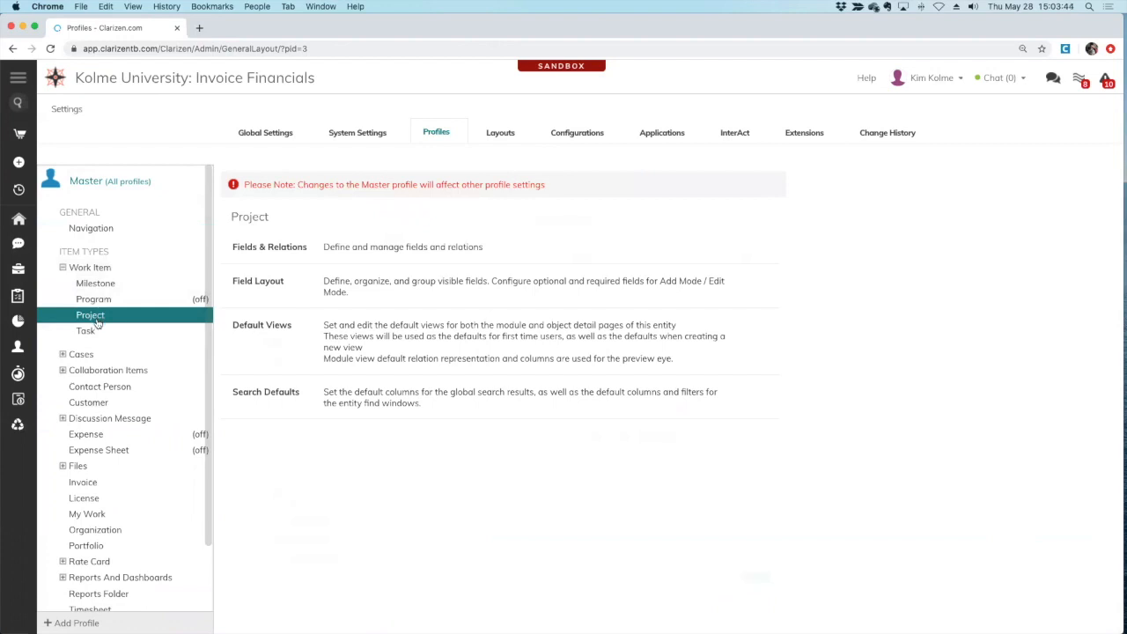
left_click(227, 247)
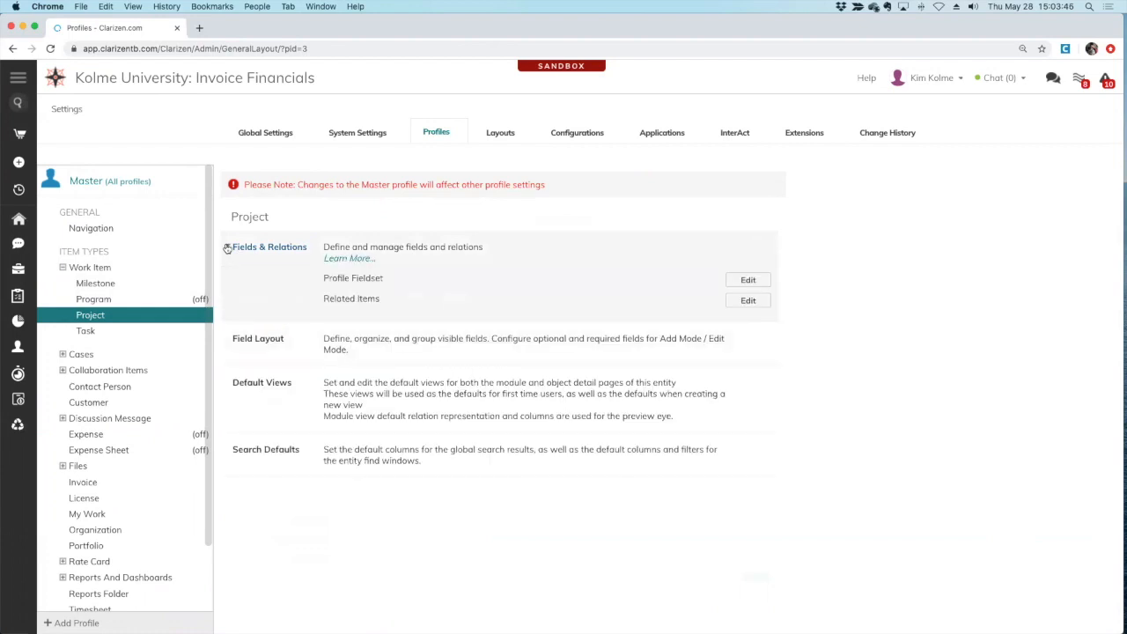
left_click(749, 302)
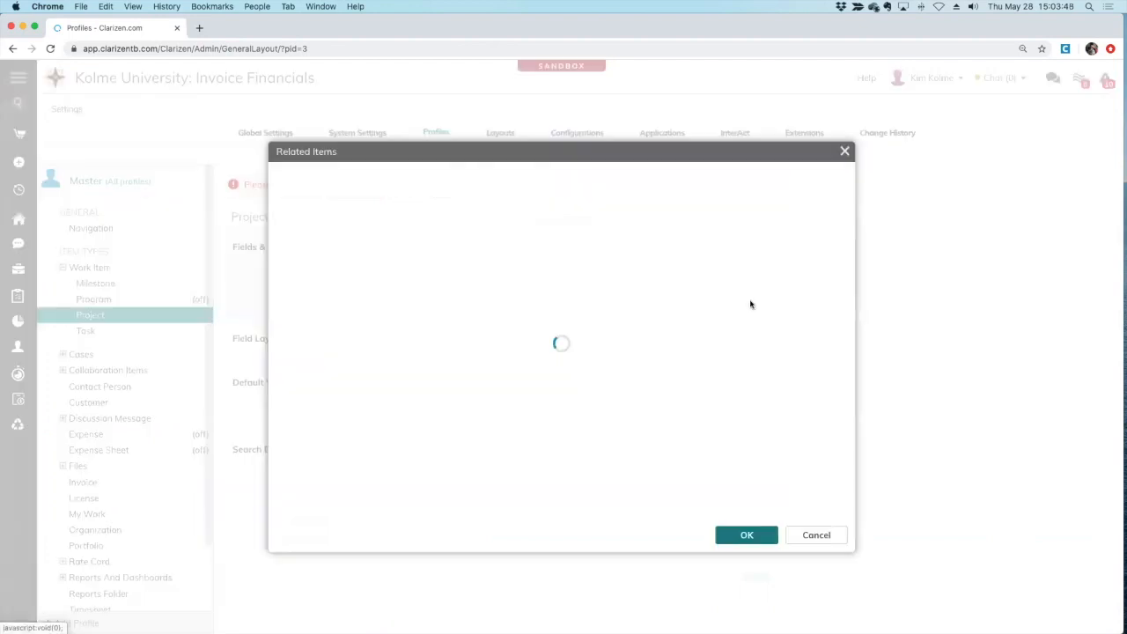
left_click_drag(820, 327, 824, 443)
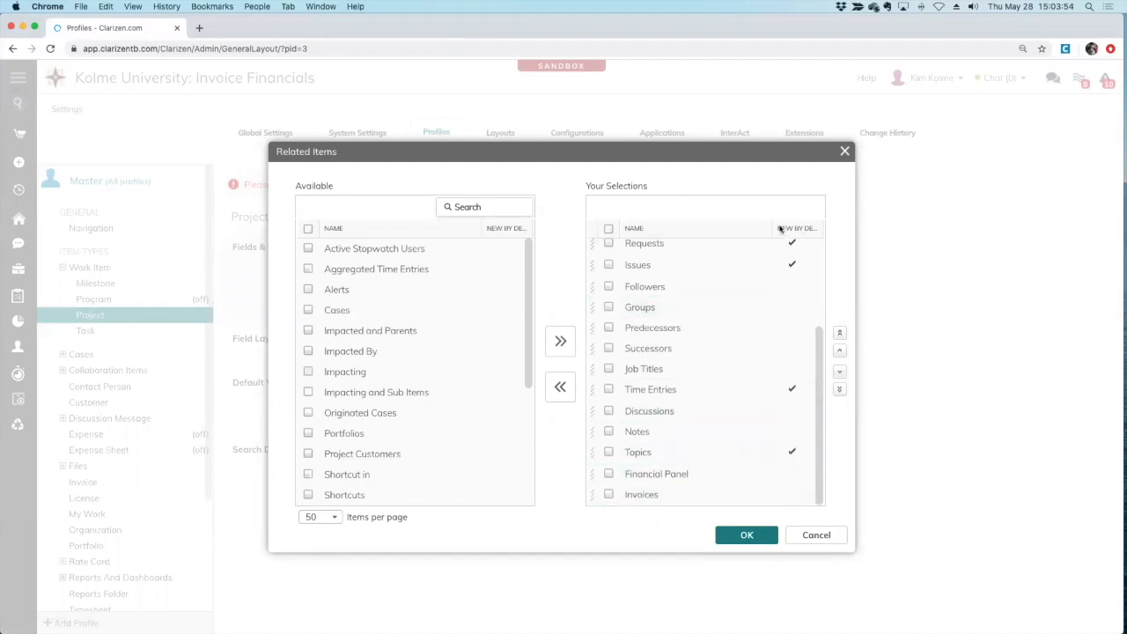
left_click_drag(773, 225, 723, 226)
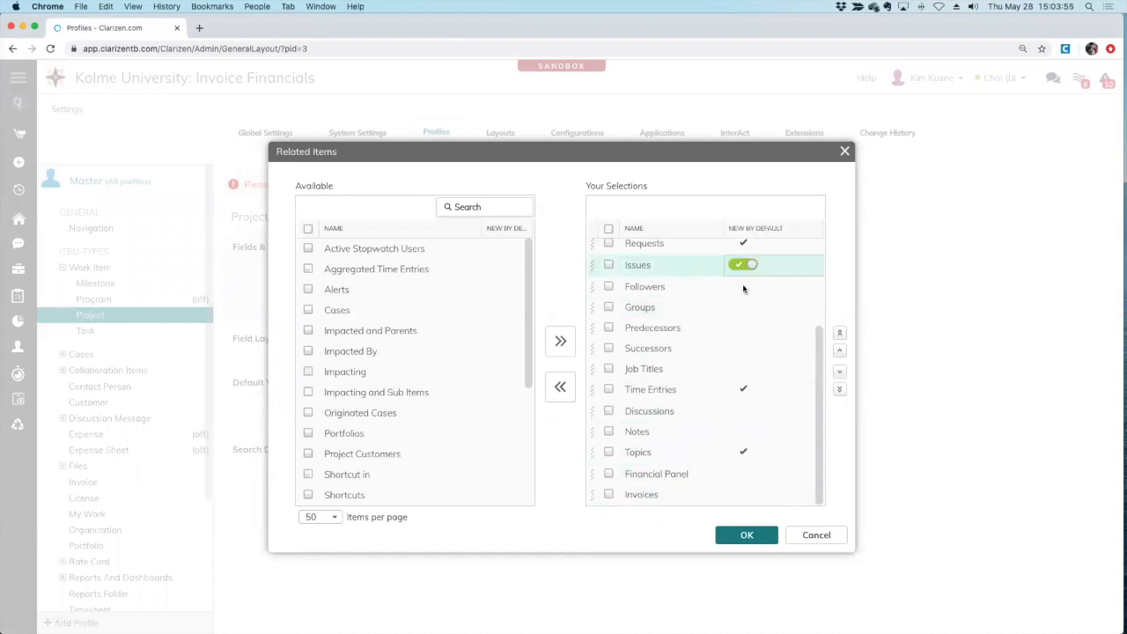
left_click(740, 496)
left_click(739, 537)
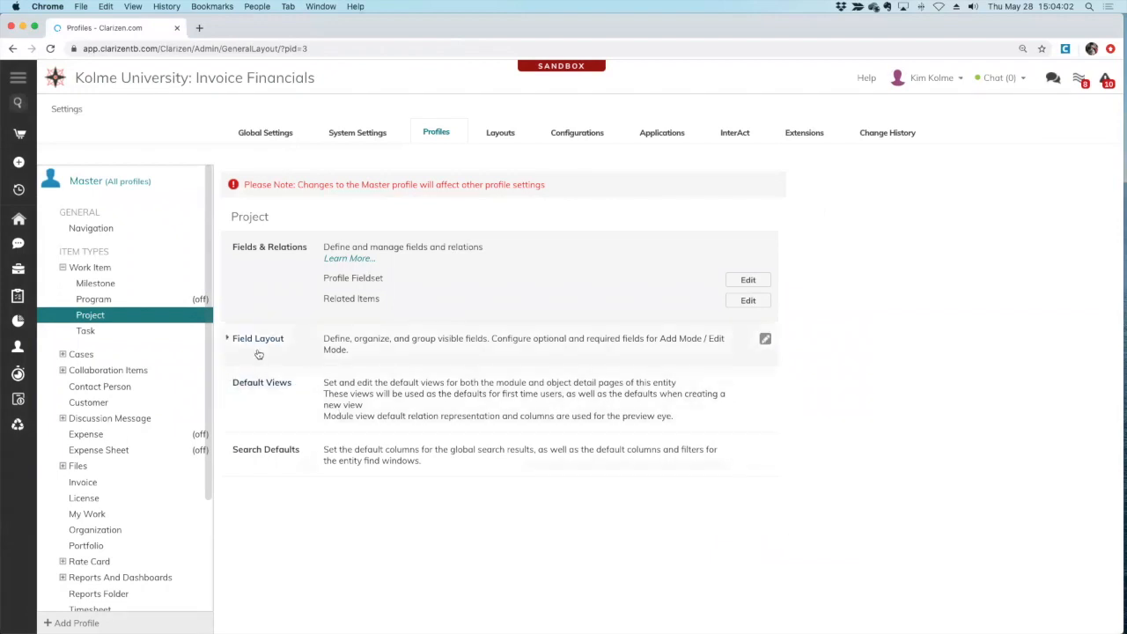
Add Cost Type, Cost, Date and Project to the top section of the Invoice item type's Property Card, and save it.
left_click(229, 340)
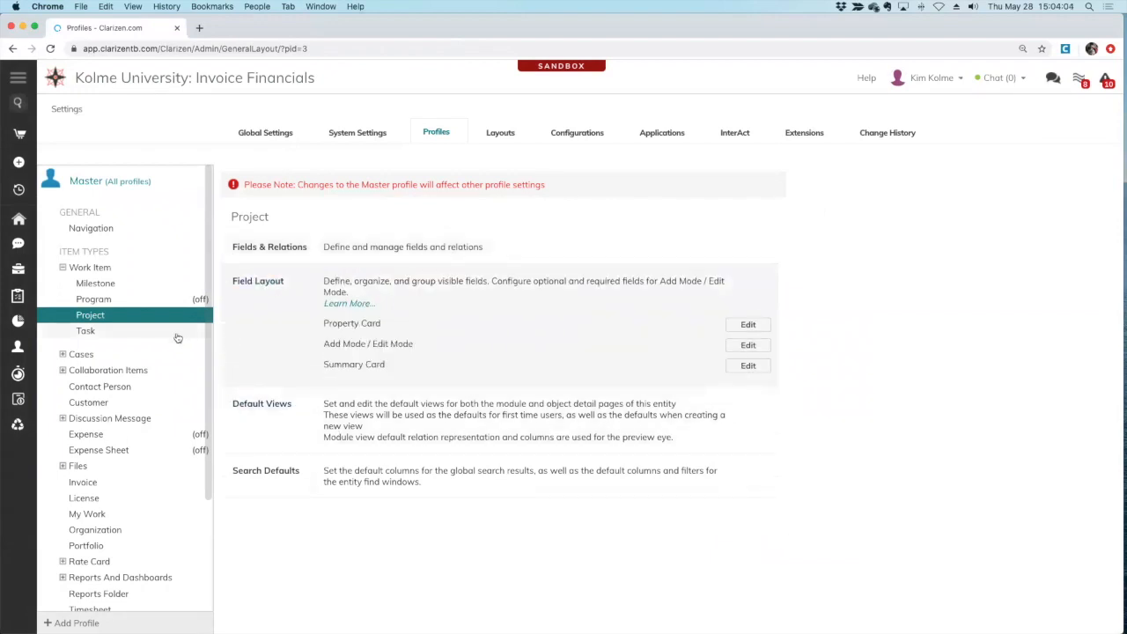
left_click(83, 484)
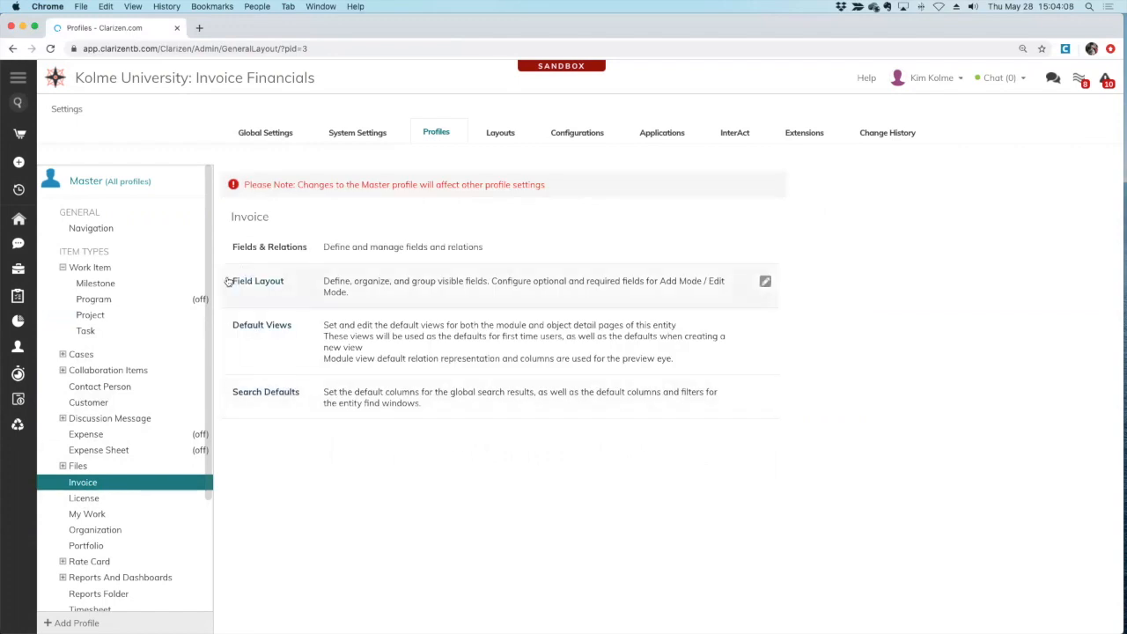
left_click(228, 281)
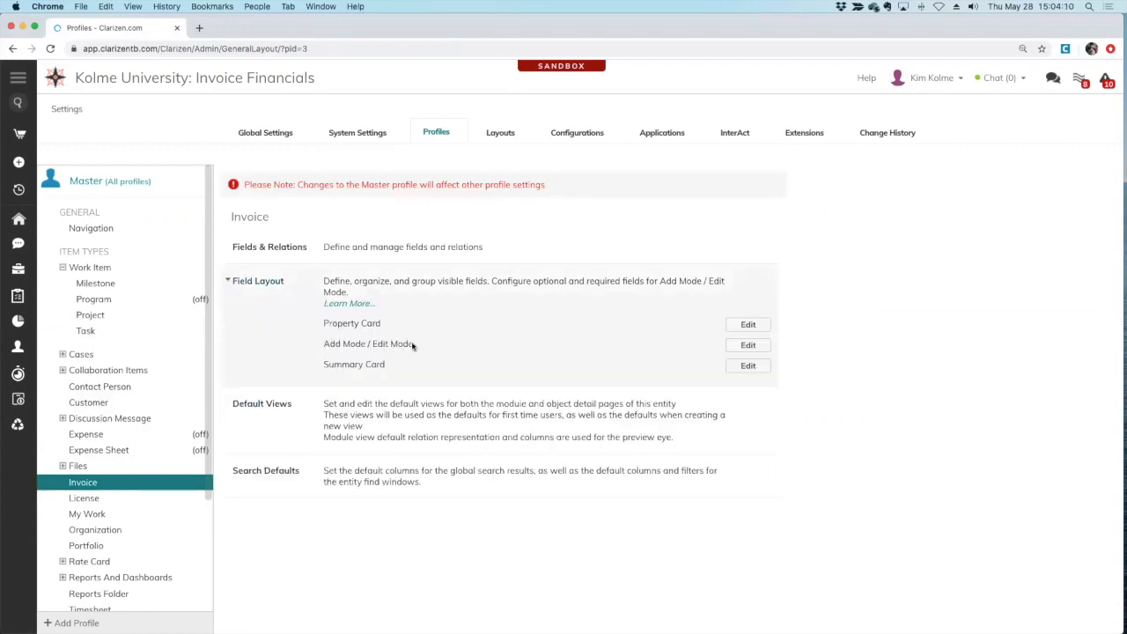
left_click(748, 324)
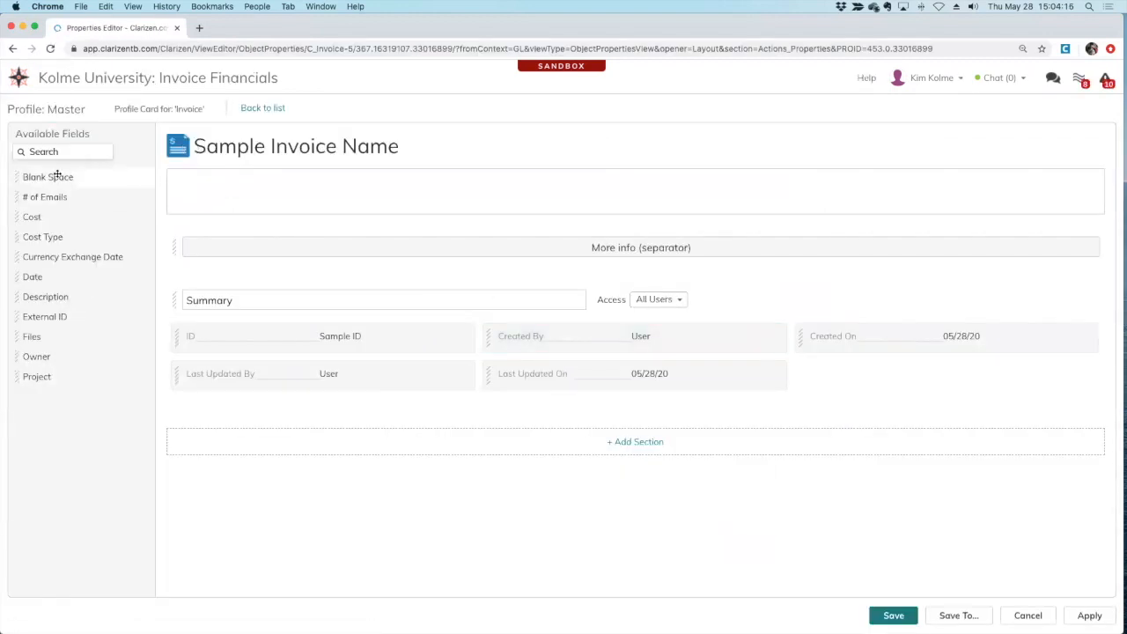
left_click_drag(35, 216, 216, 192)
left_click_drag(41, 218, 197, 192)
left_click_drag(251, 235, 254, 236)
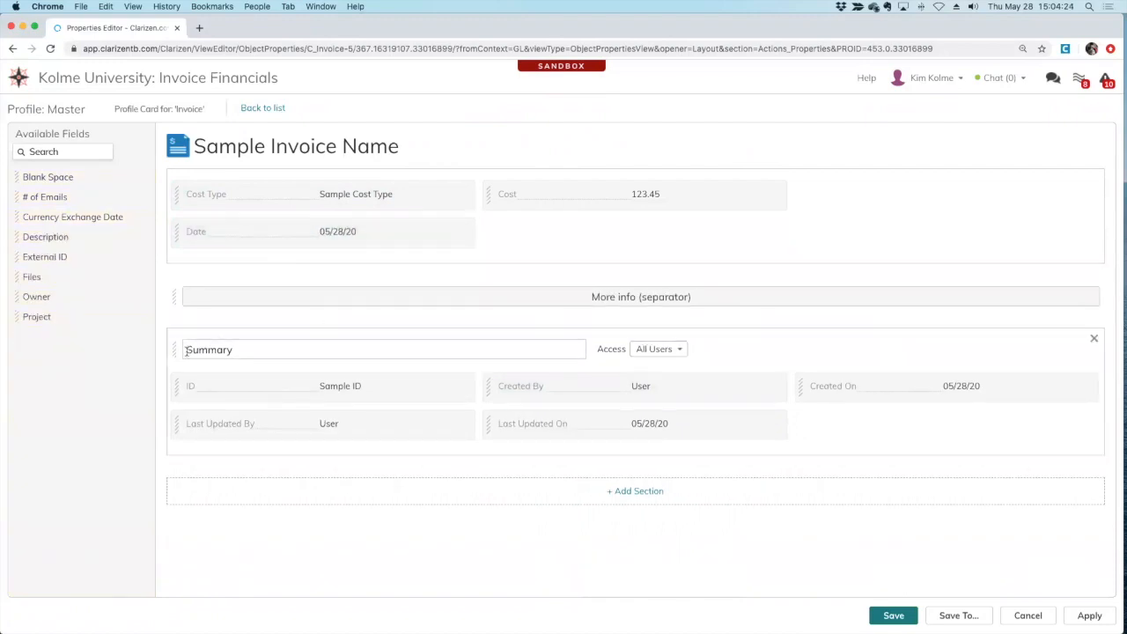
left_click_drag(38, 317, 553, 231)
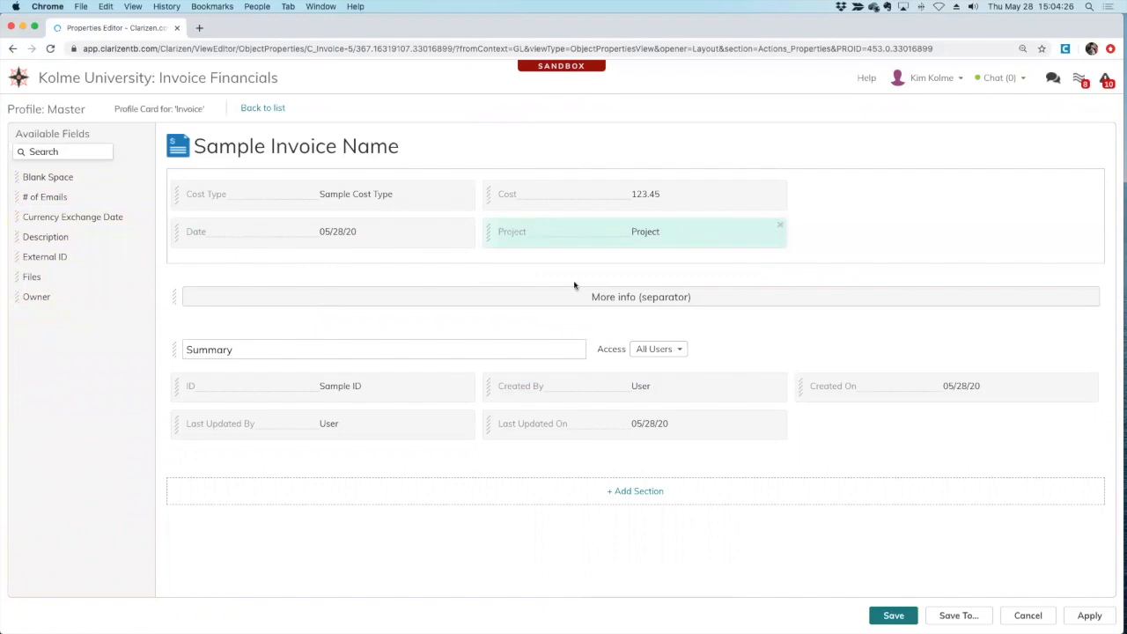
left_click(891, 614)
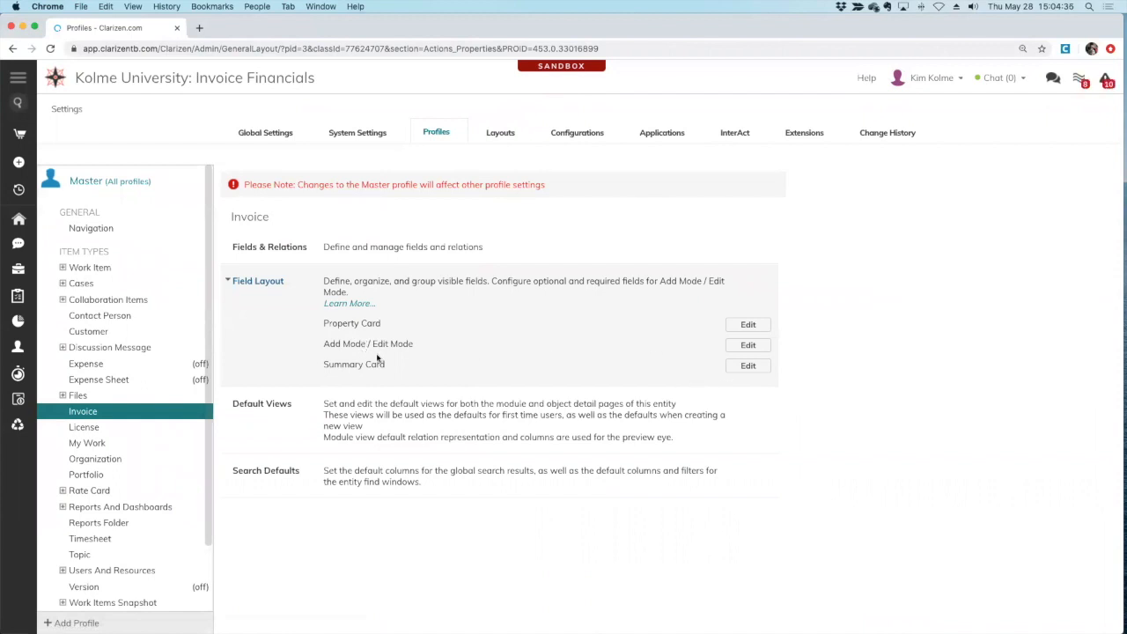
Place Cost Type, Cost, Date and Project above the More info separator in Invoice's Add Mode / Edit Mode layout, and save it.
left_click_drag(329, 344, 409, 344)
left_click(743, 346)
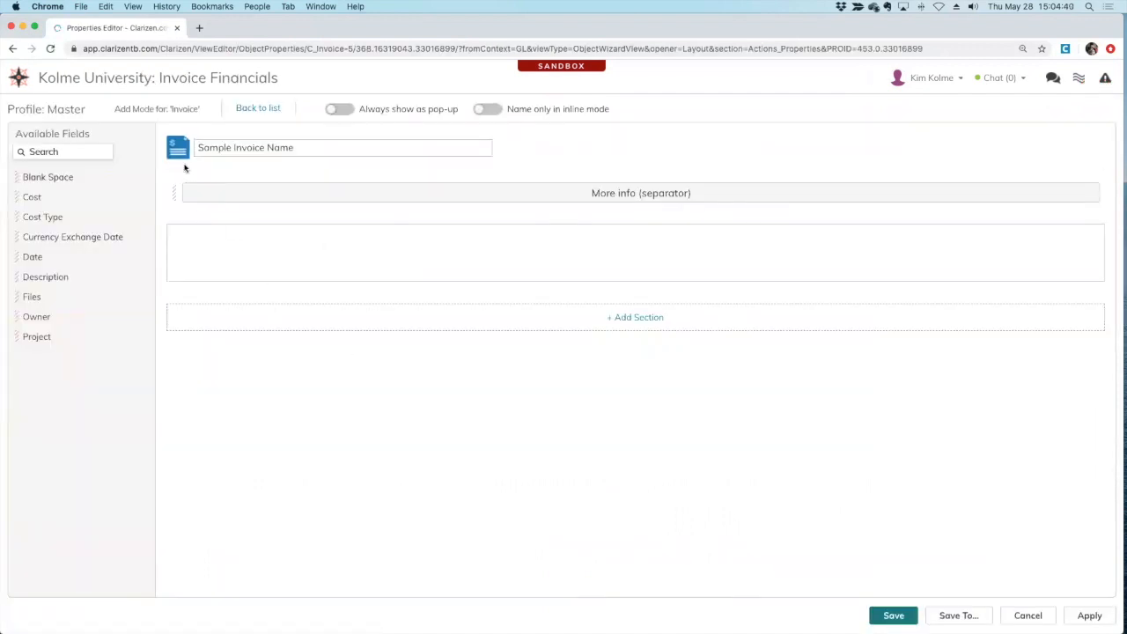
left_click_drag(15, 196, 224, 256)
left_click_drag(17, 197, 196, 257)
left_click_drag(15, 216, 212, 312)
left_click_drag(20, 277, 681, 343)
left_click_drag(174, 185, 181, 359)
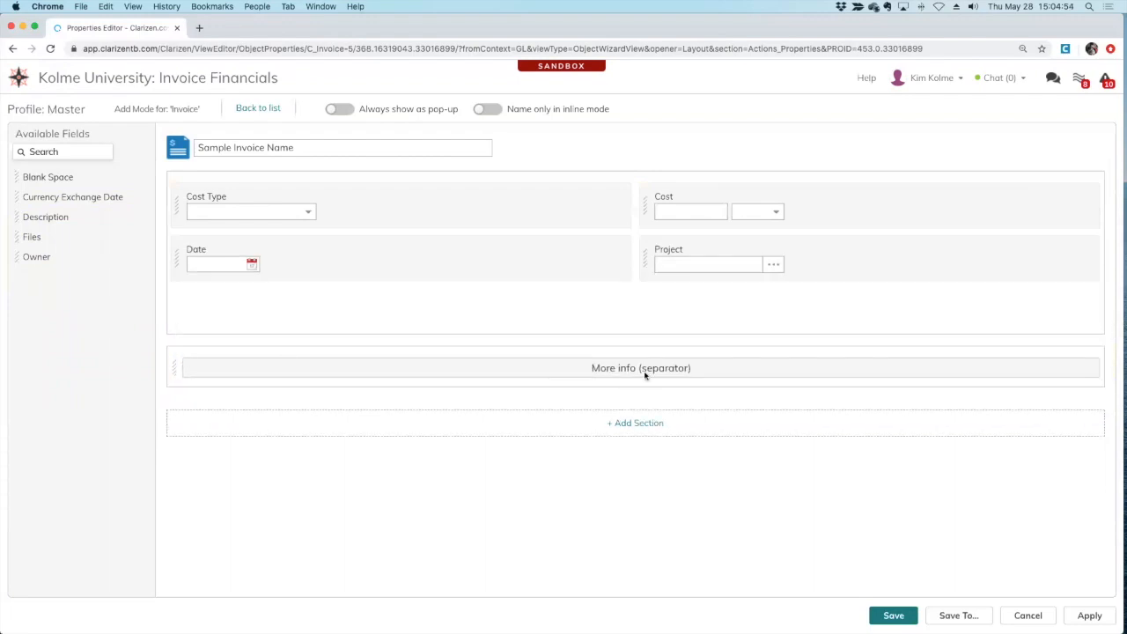
left_click(894, 616)
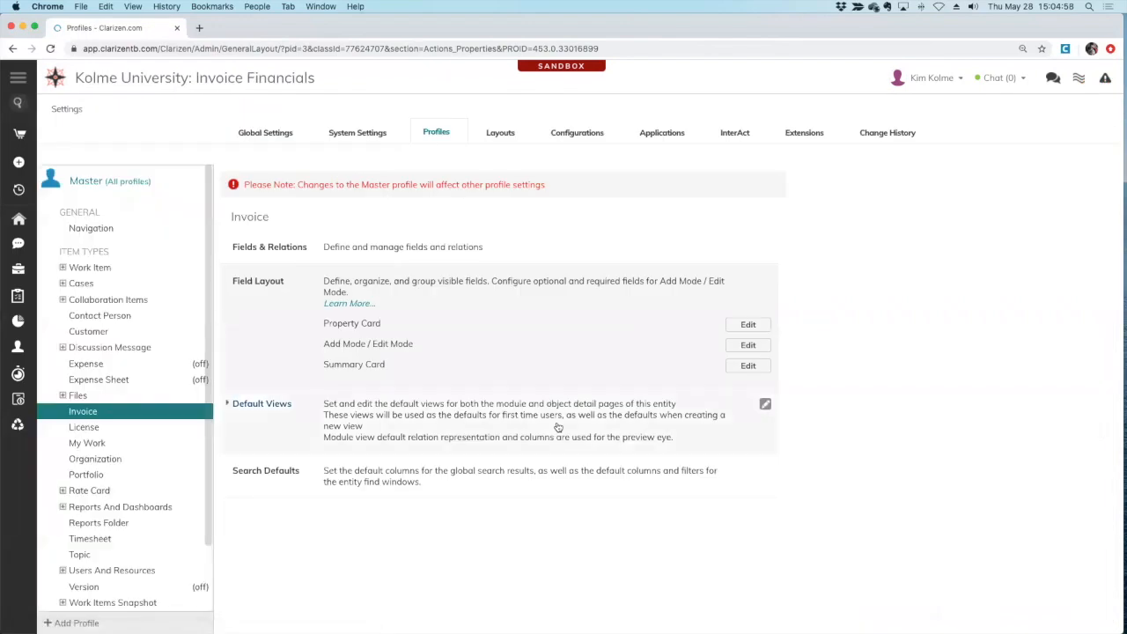
Return to Simple Test Project and start adding a related invoice below its Financial Panel.
left_click(13, 49)
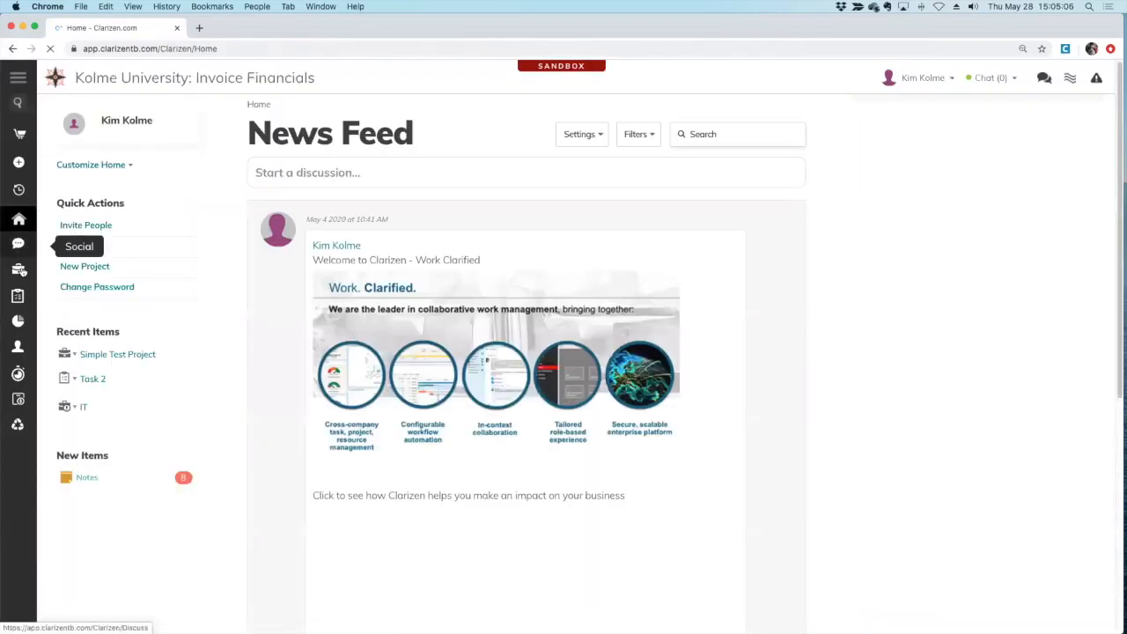
left_click(18, 269)
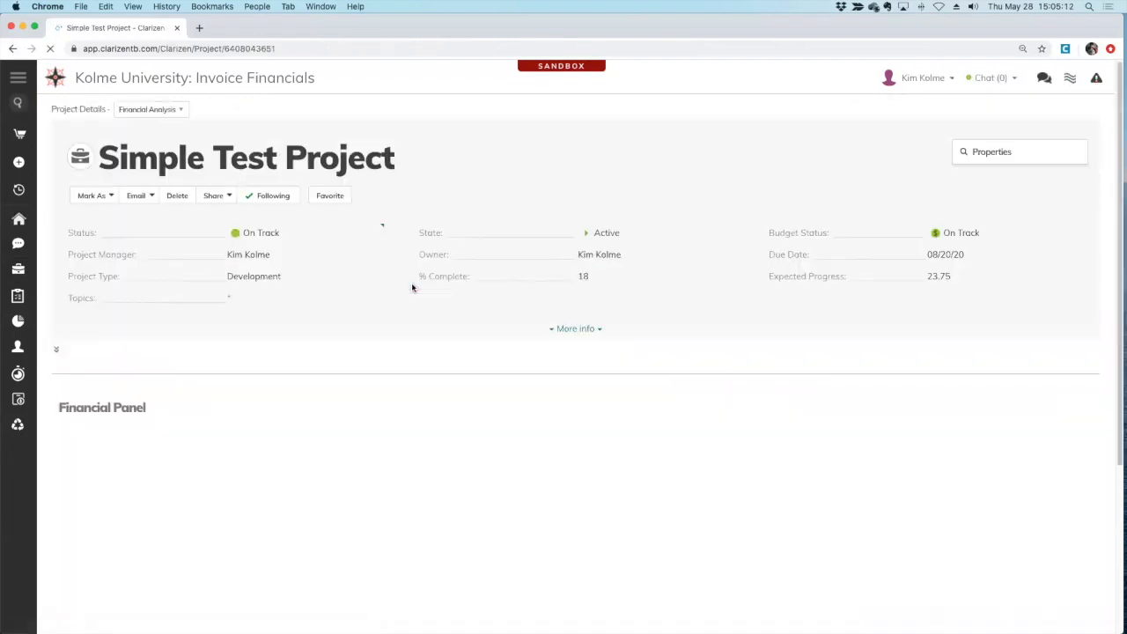
scroll(199, 375, "down", 1)
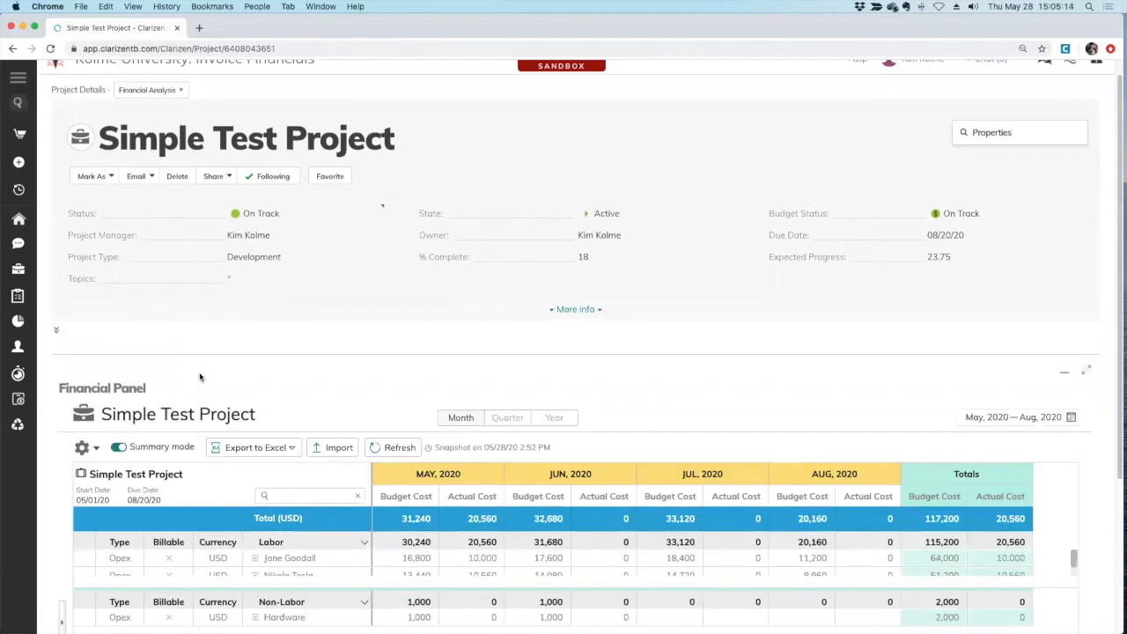
scroll(198, 375, "down", 5)
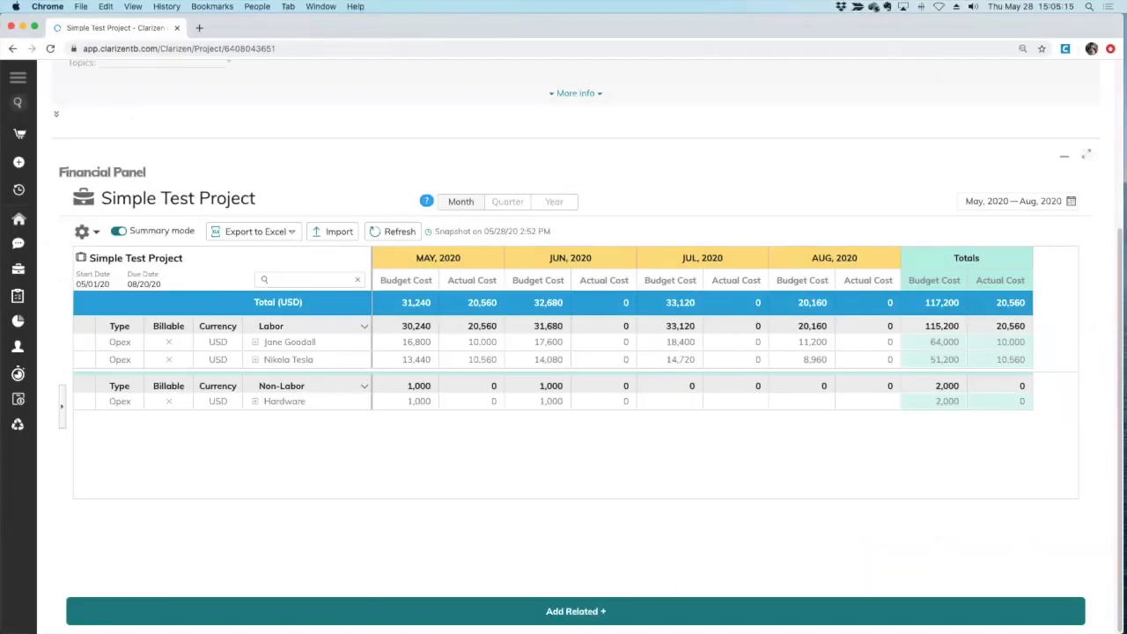
left_click(511, 611)
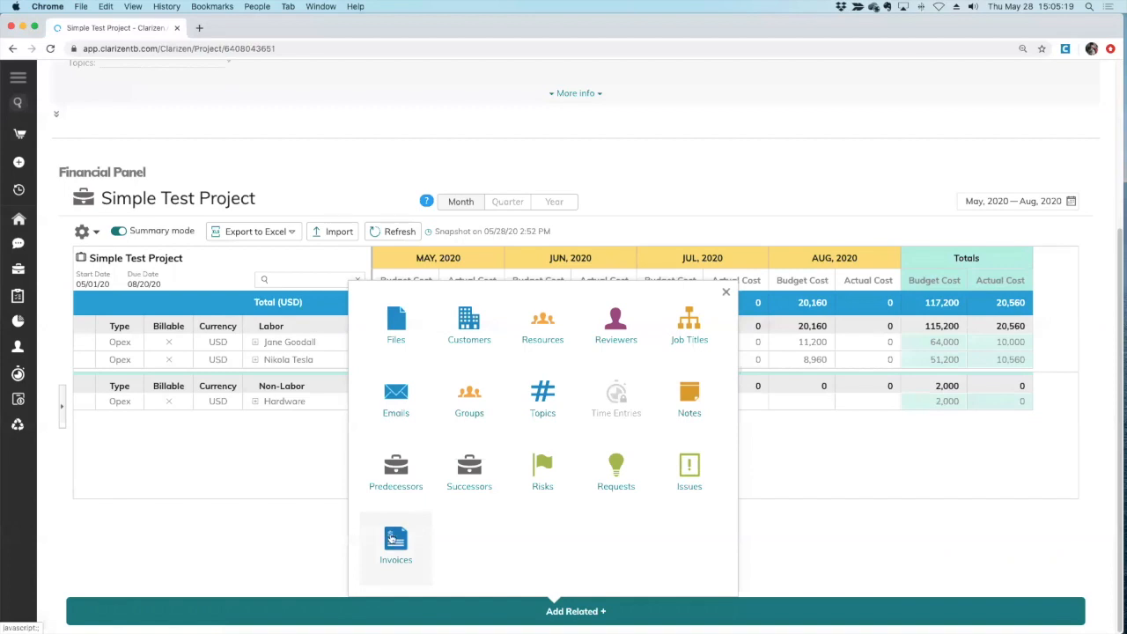
left_click(395, 540)
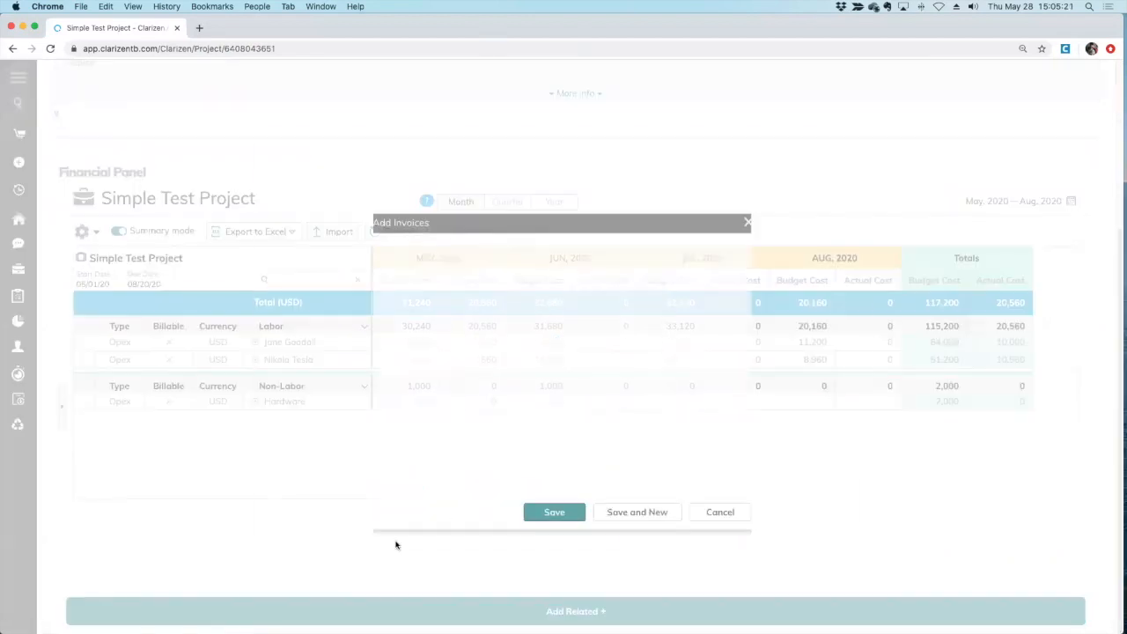
Create the invoice Test Invoice 1 with cost type Software, cost 120 USD and date June 3, 2020, and save it.
type("Test Invoice 1")
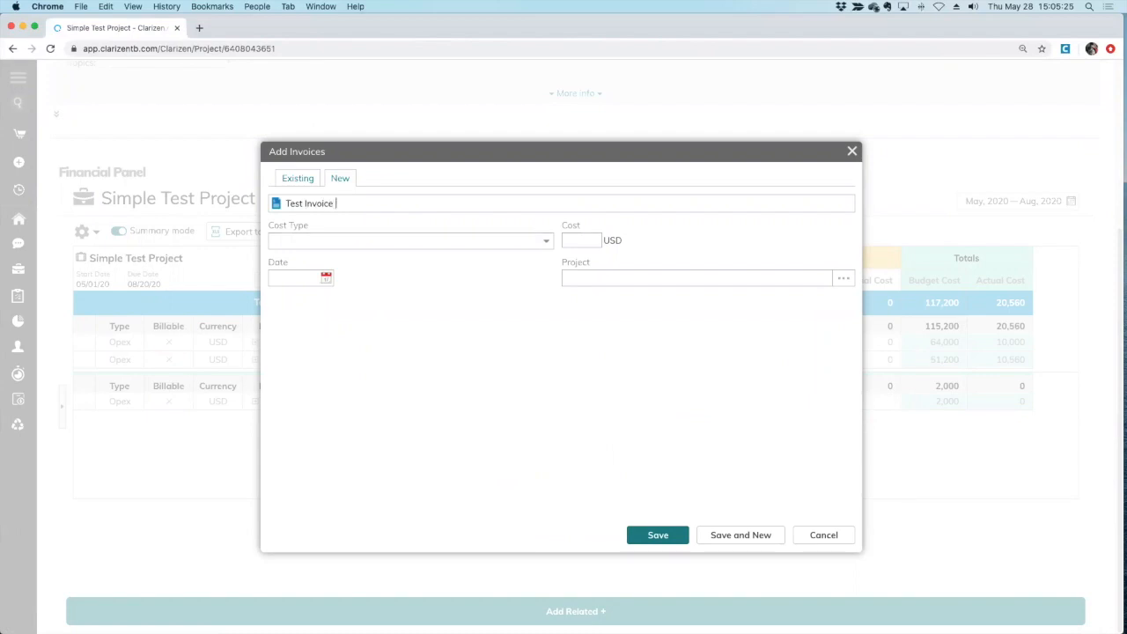
left_click(545, 240)
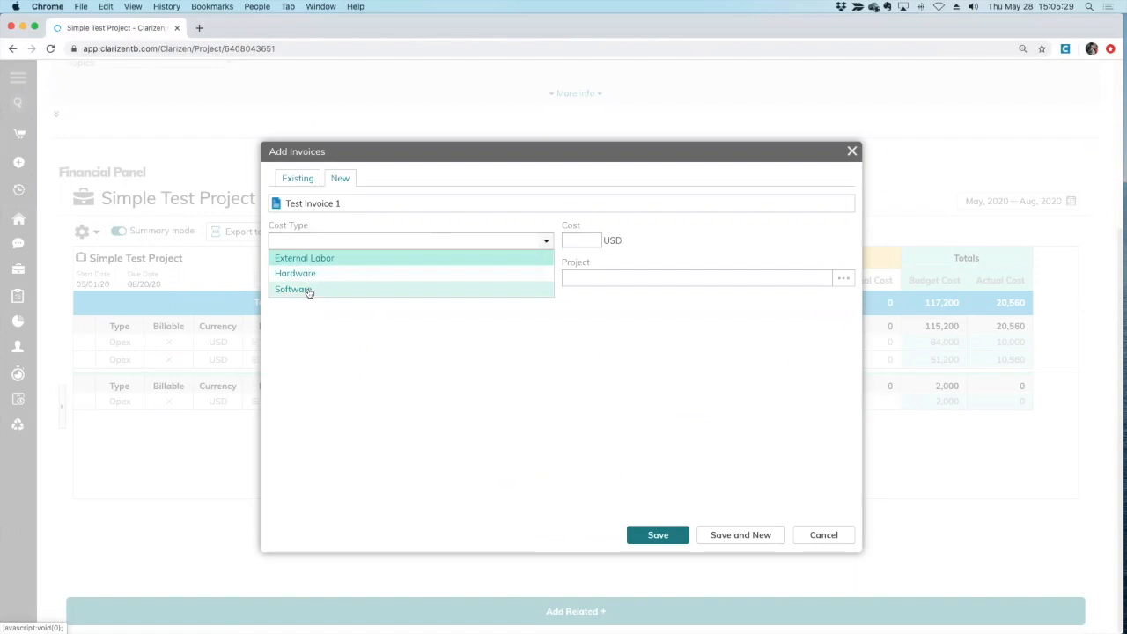
left_click(308, 291)
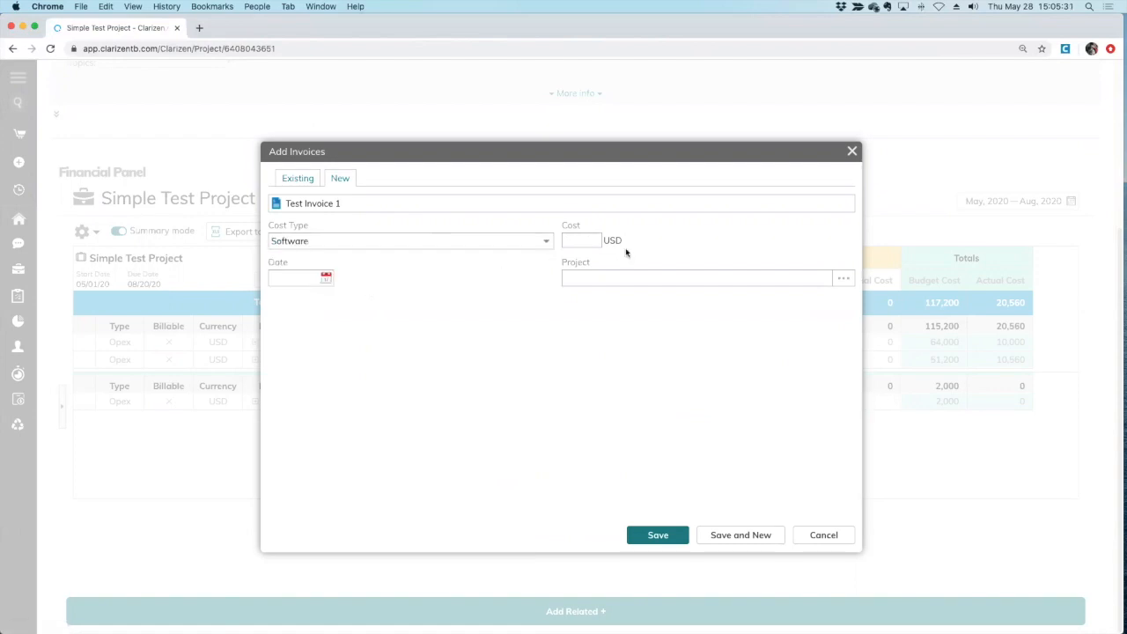
type("120")
left_click(327, 278)
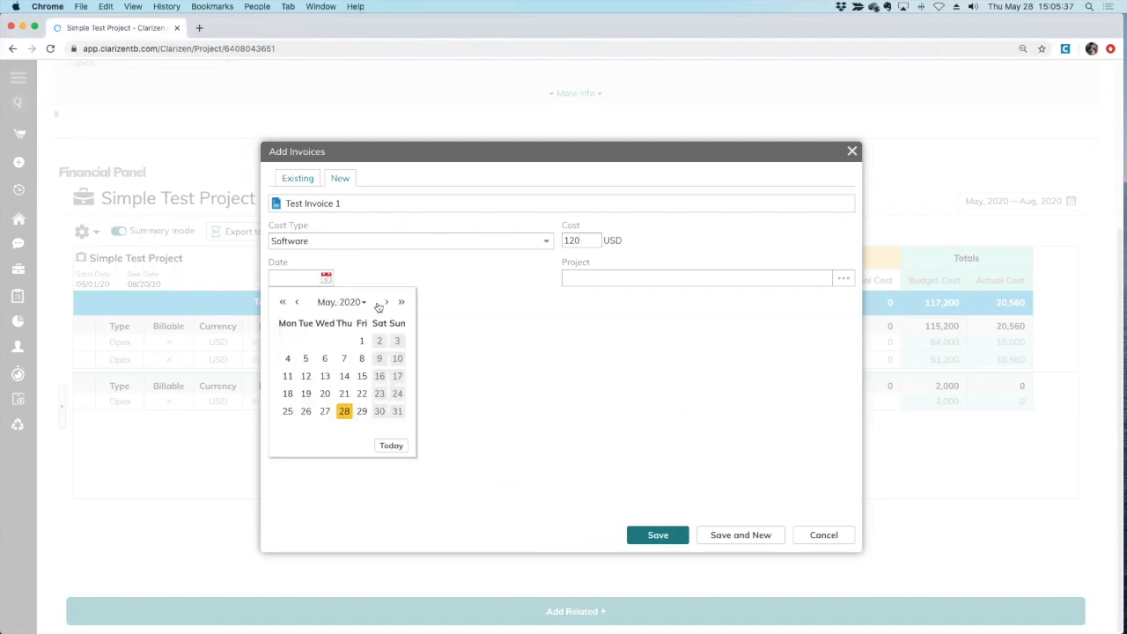
left_click_drag(393, 154, 398, 59)
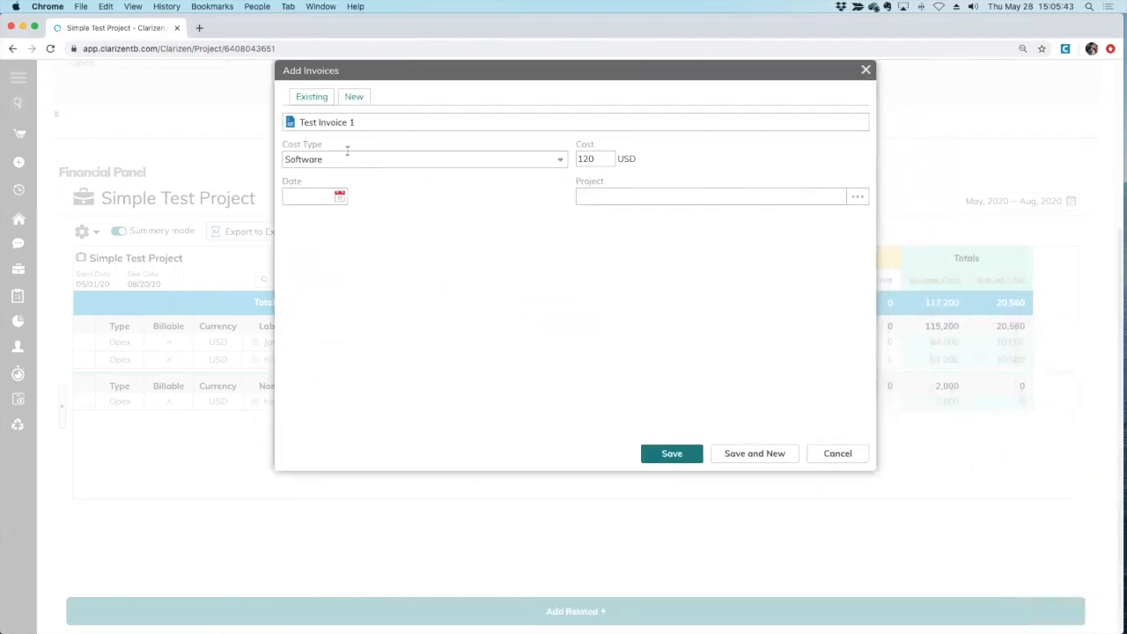
left_click(340, 198)
left_click(386, 302)
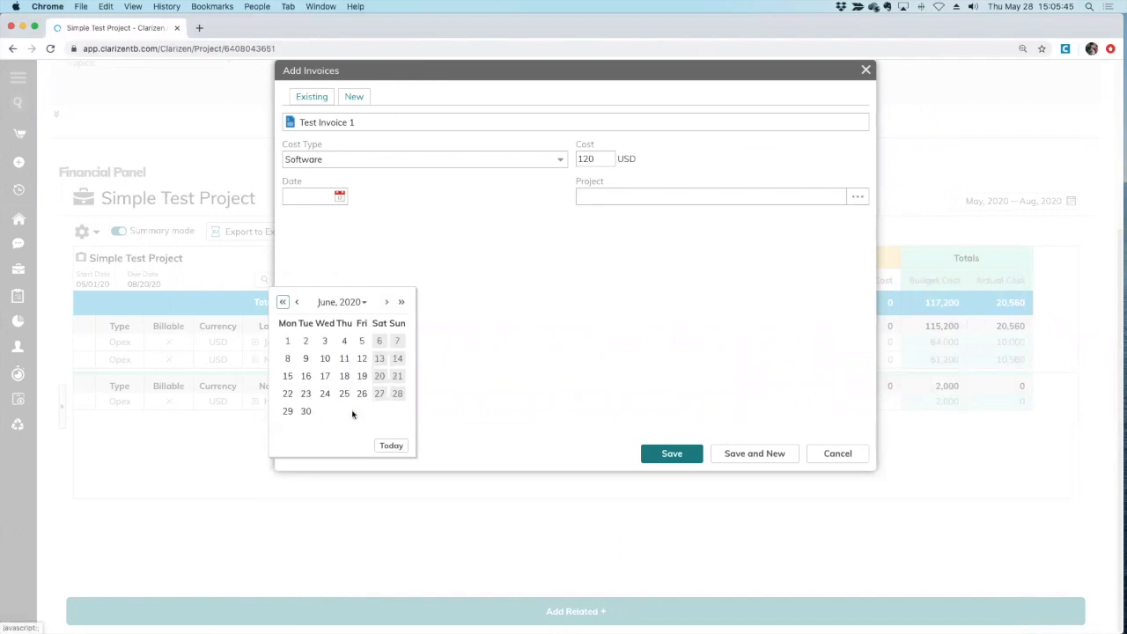
left_click(325, 341)
left_click(674, 454)
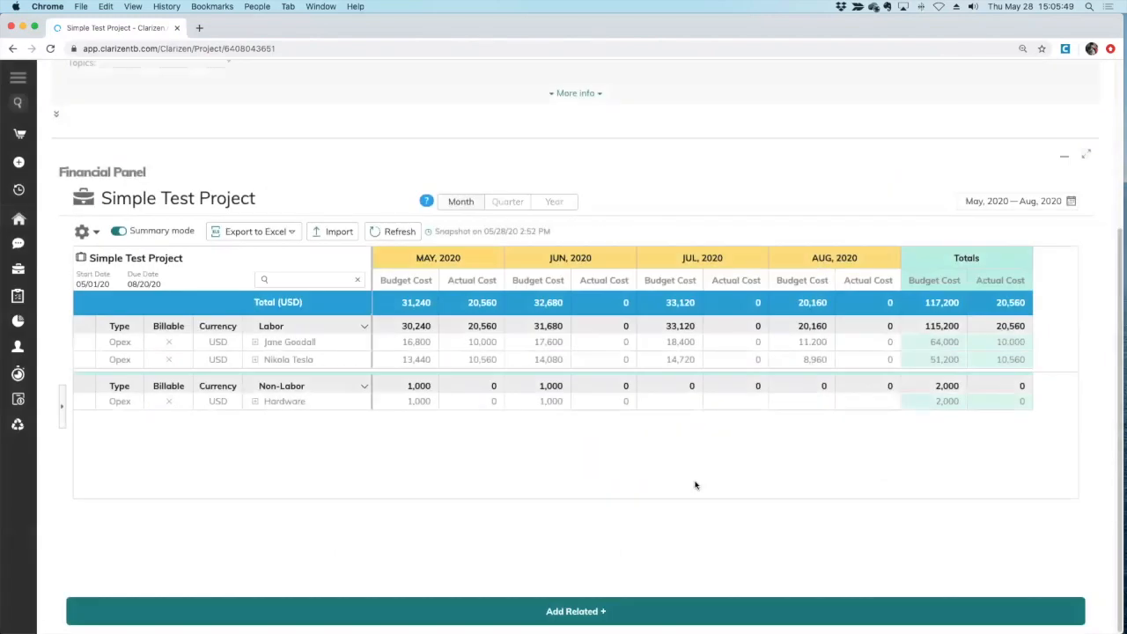
Refresh the project's Financial Panel to recalculate its figures.
left_click(387, 231)
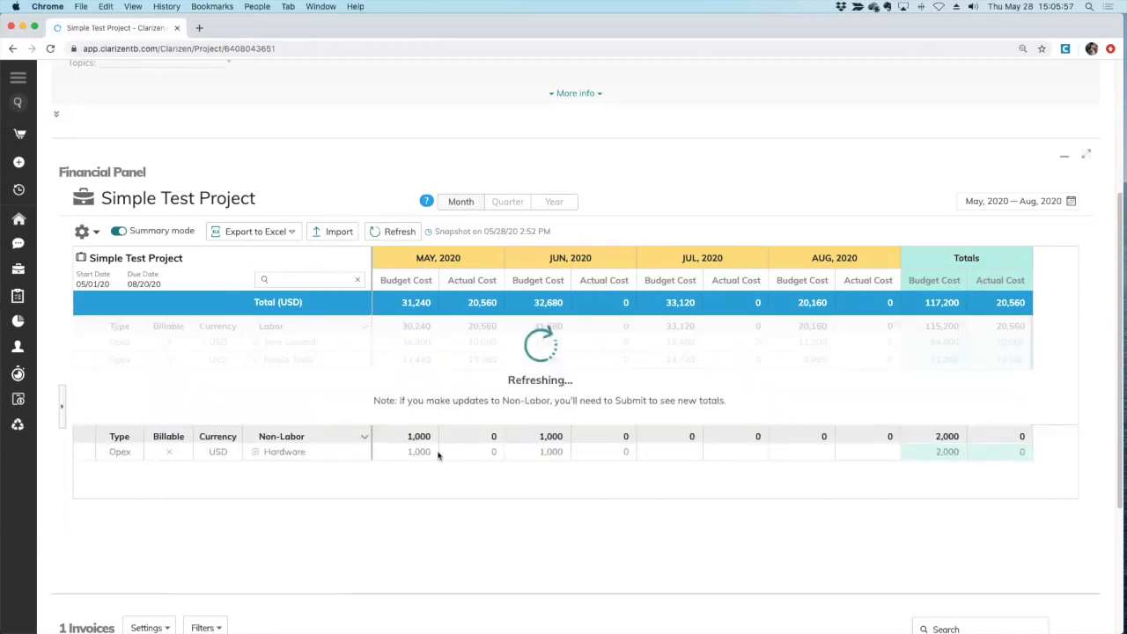
Show Cost Type, Cost and Date as fields in the project's Invoices list, and widen the Cost Type and Cost columns.
scroll(432, 455, "down", 3)
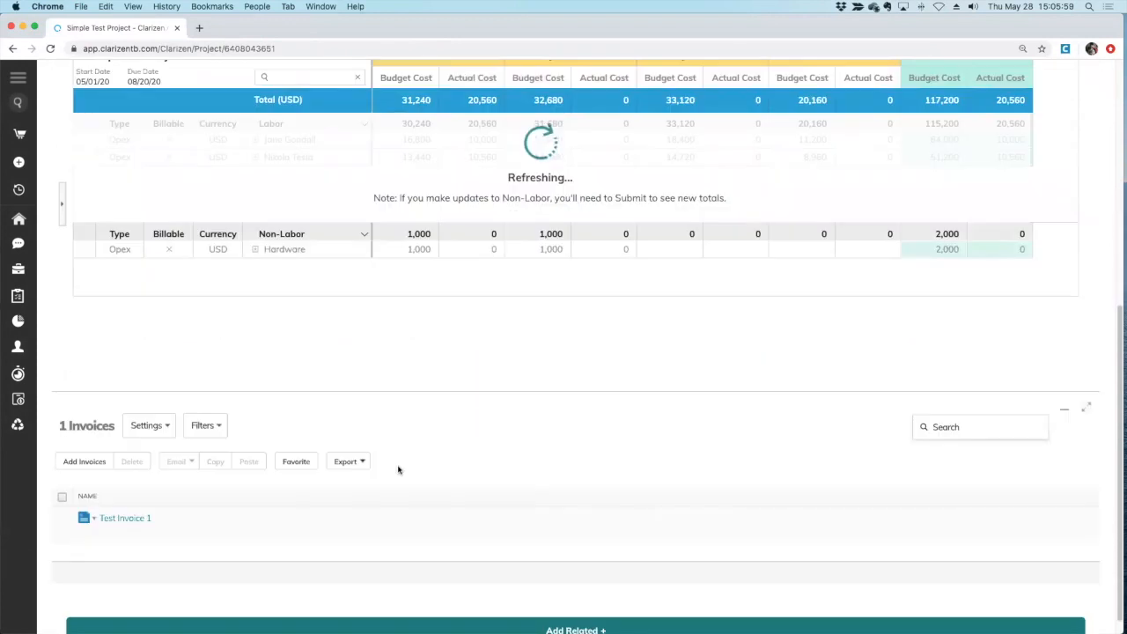
scroll(398, 467, "down", 2)
left_click(158, 431)
left_click(157, 471)
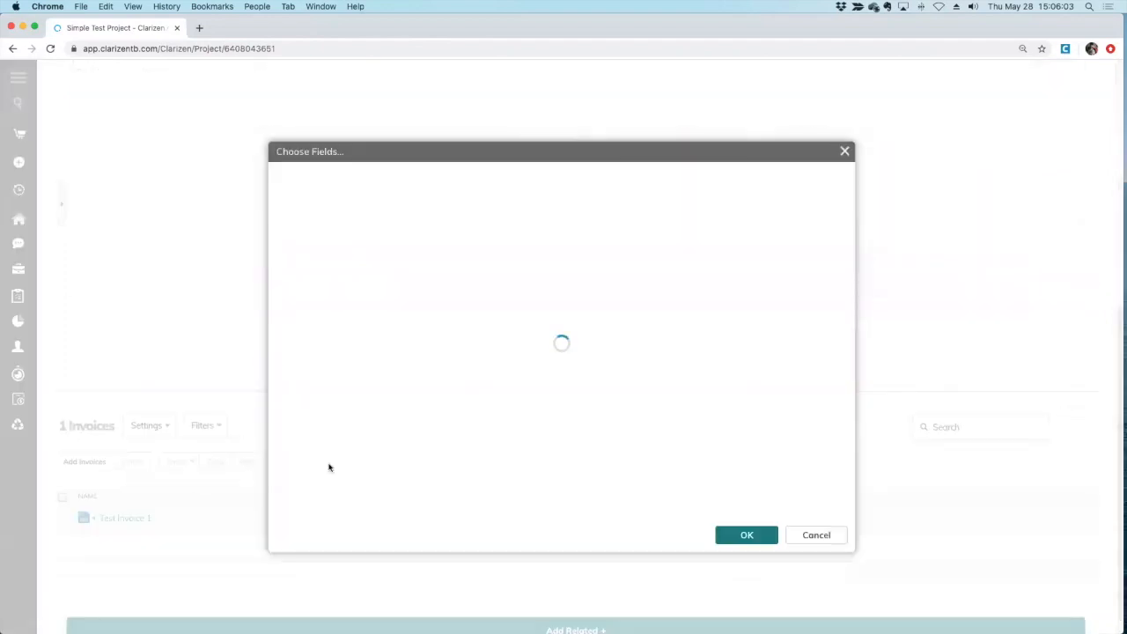
left_click(348, 292)
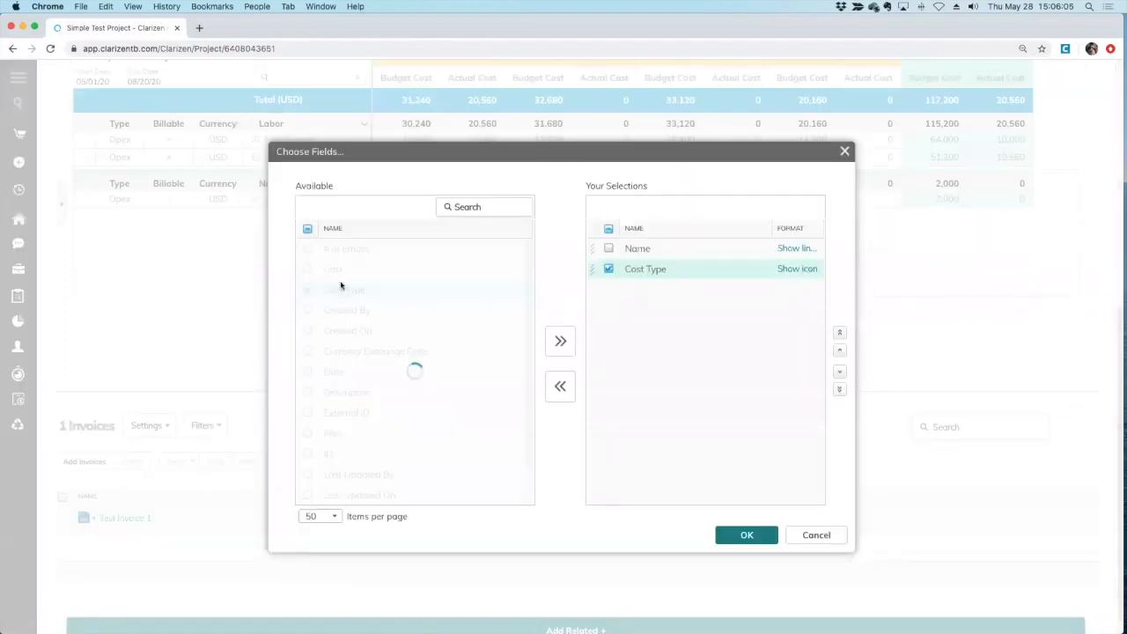
left_click(338, 278)
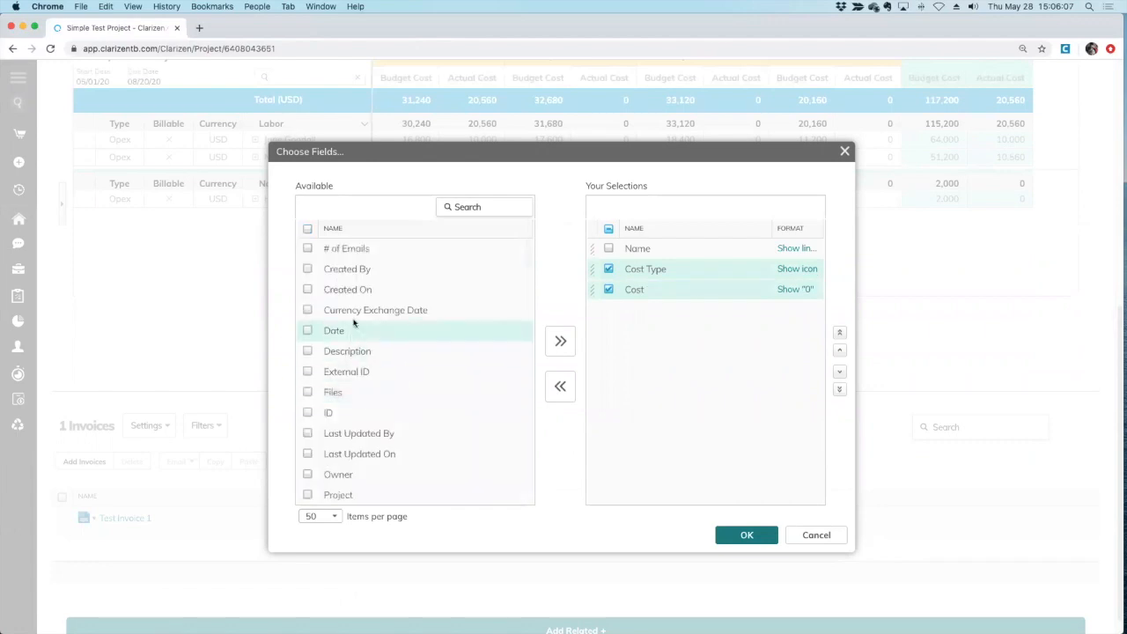
left_click(348, 333)
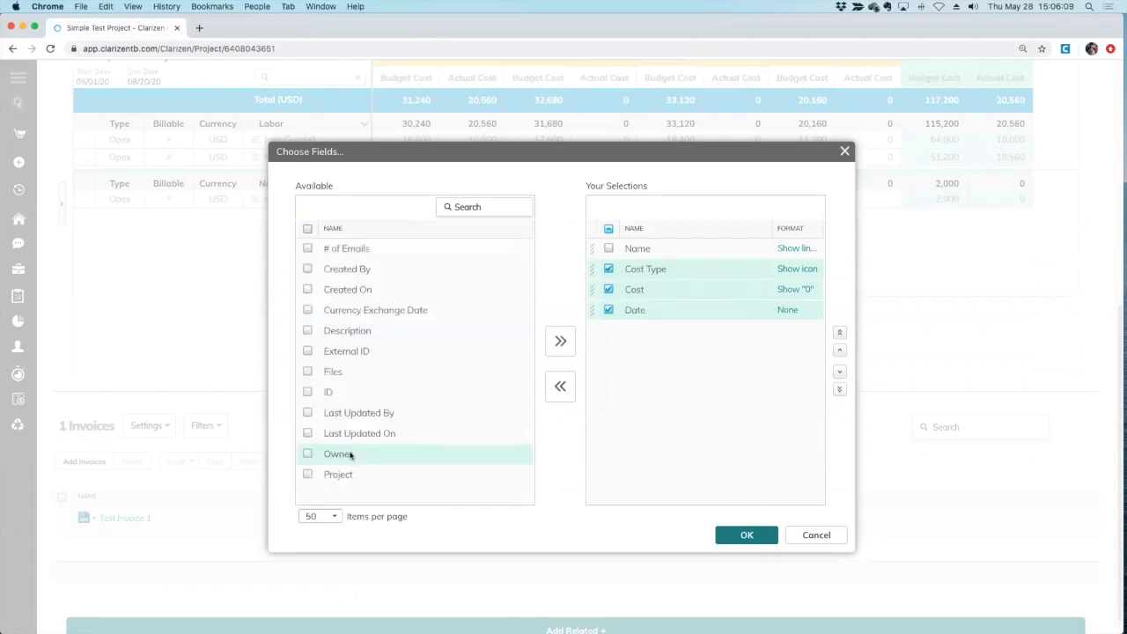
left_click(349, 478)
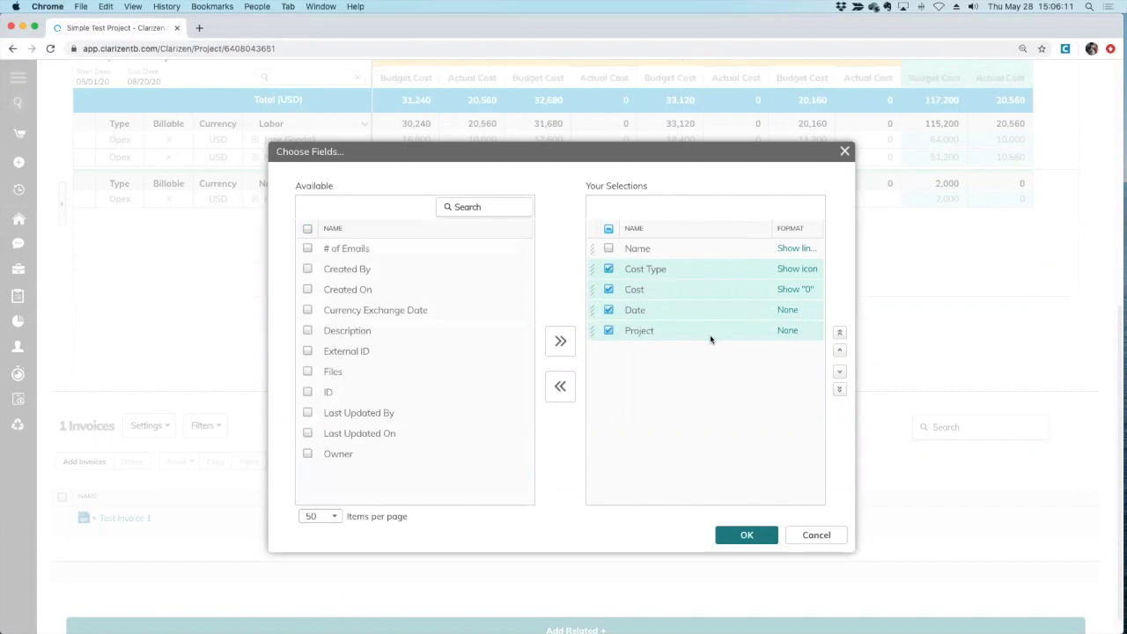
left_click(713, 337)
left_click(744, 534)
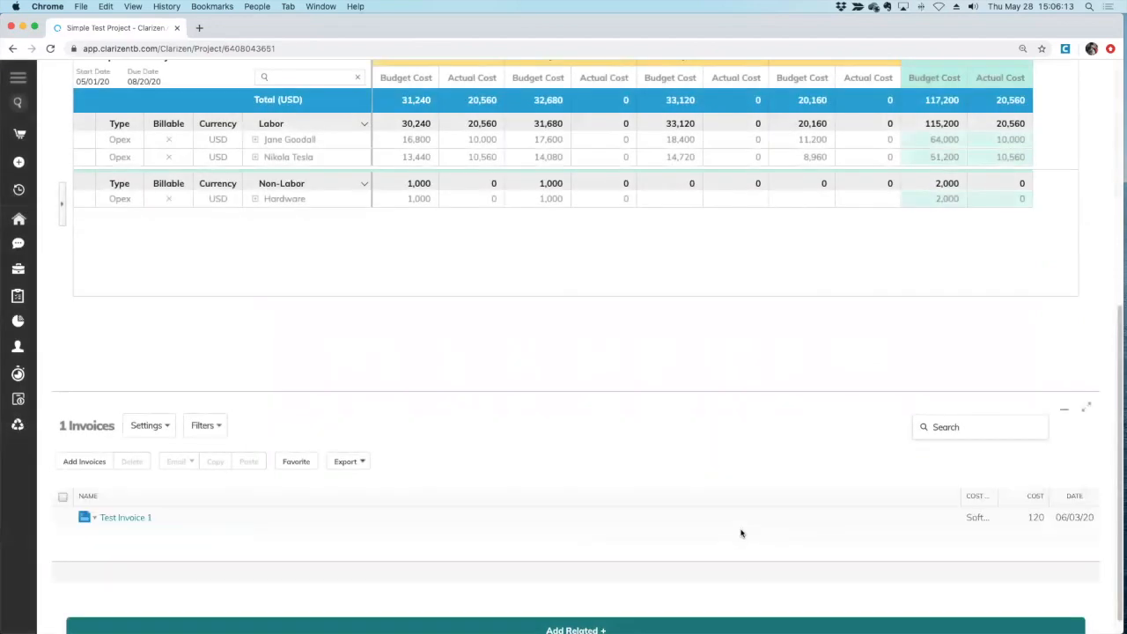
left_click_drag(959, 493, 860, 495)
left_click_drag(995, 490, 974, 493)
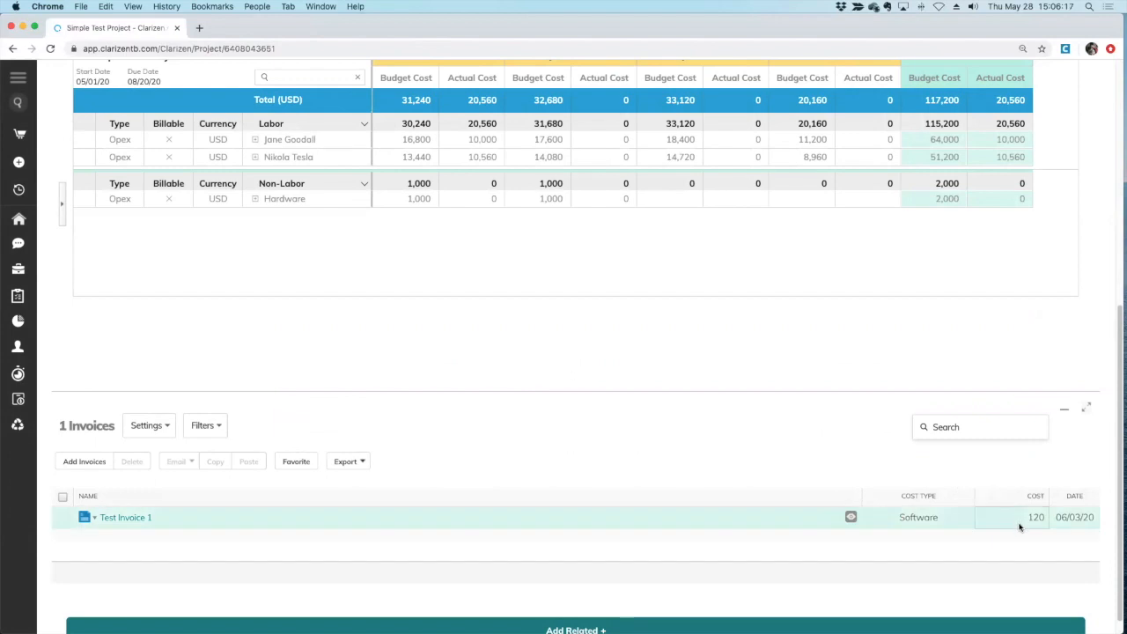
Inspect the Hardware breakdown under Non-Labor in the Financial Panel, and collapse it again.
scroll(401, 295, "up", 1)
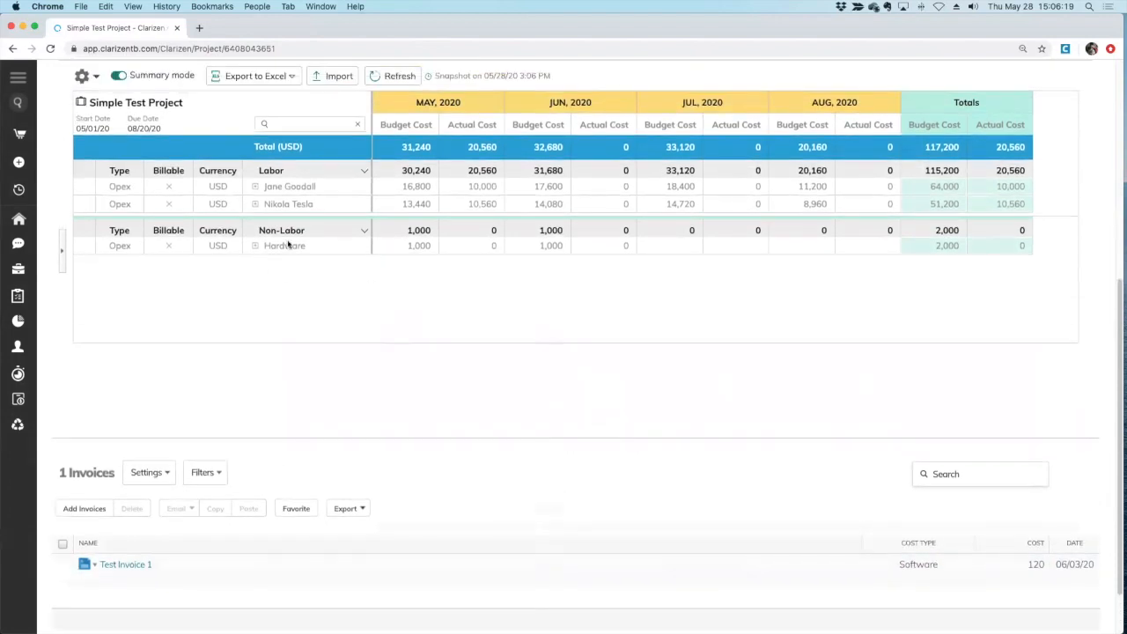
left_click(255, 245)
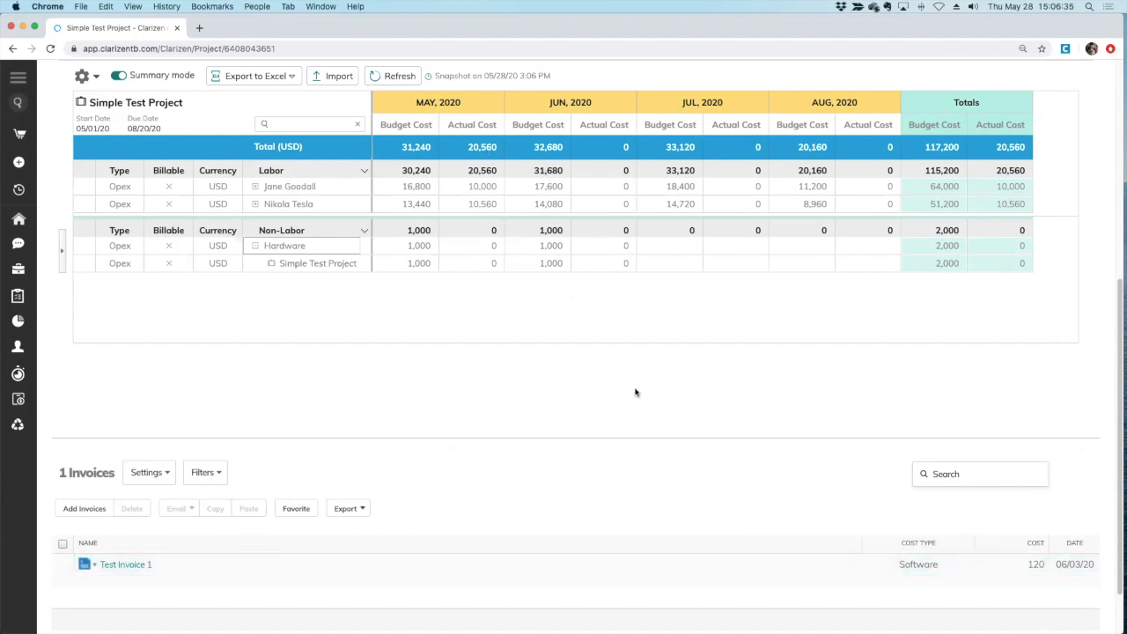
left_click(256, 247)
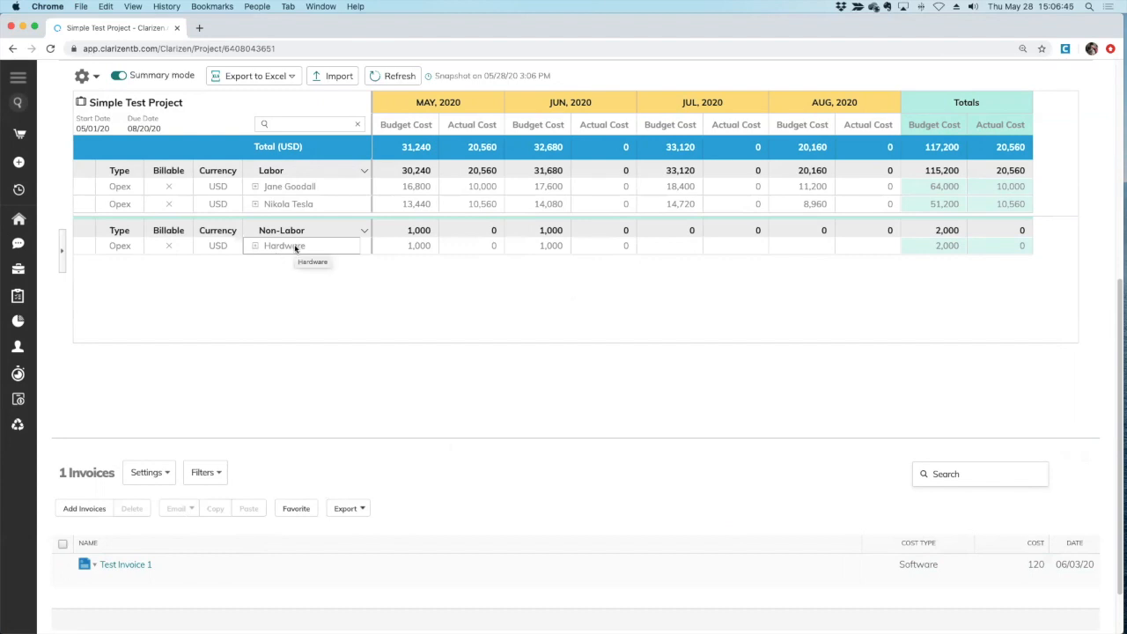
Go to the Non-Labor Resources list and add a resource named Software.
left_click(17, 77)
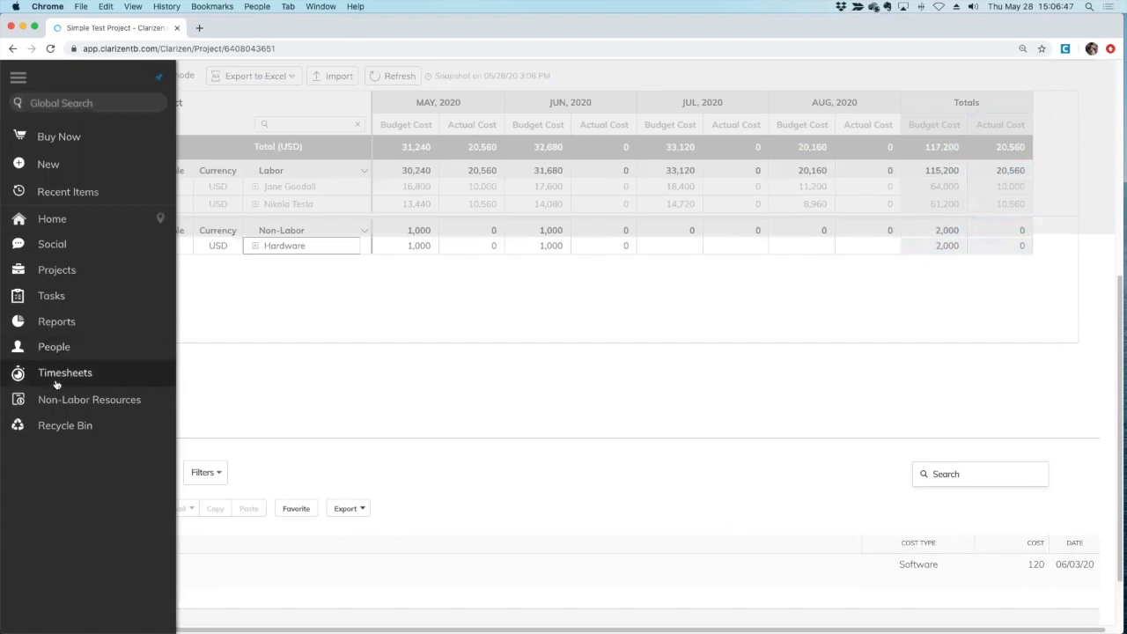
left_click(126, 400)
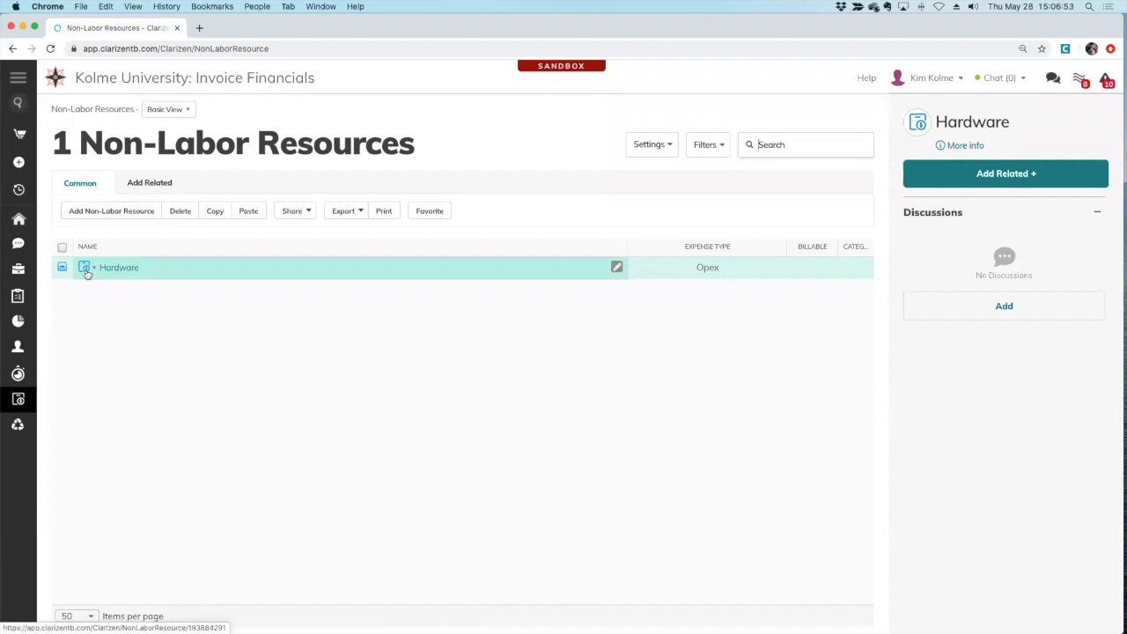
left_click(109, 214)
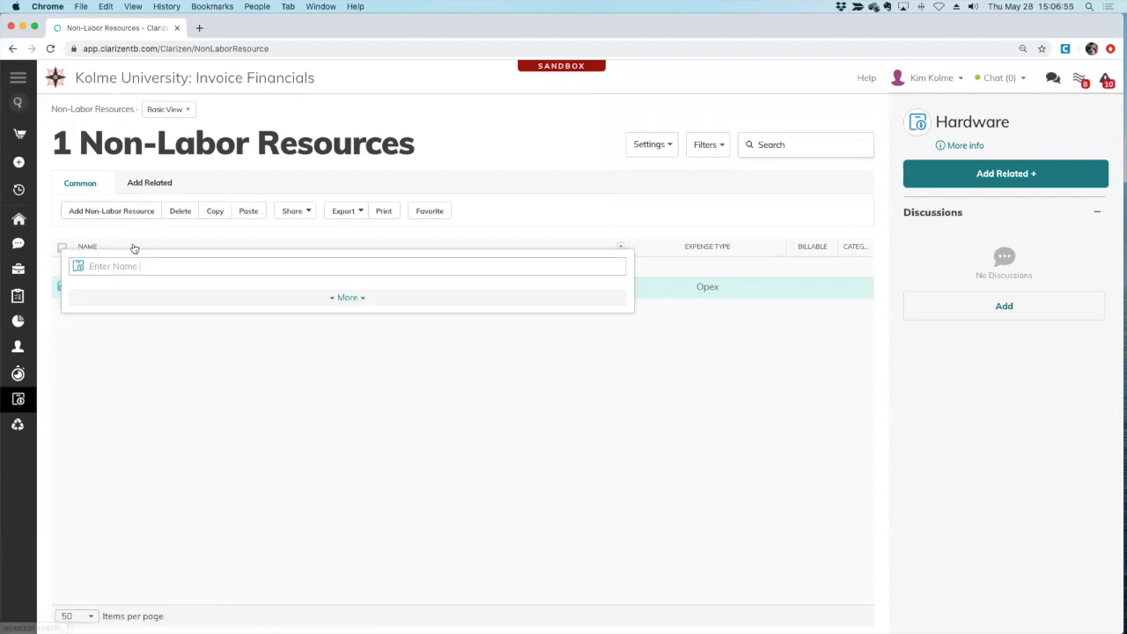
type("Software")
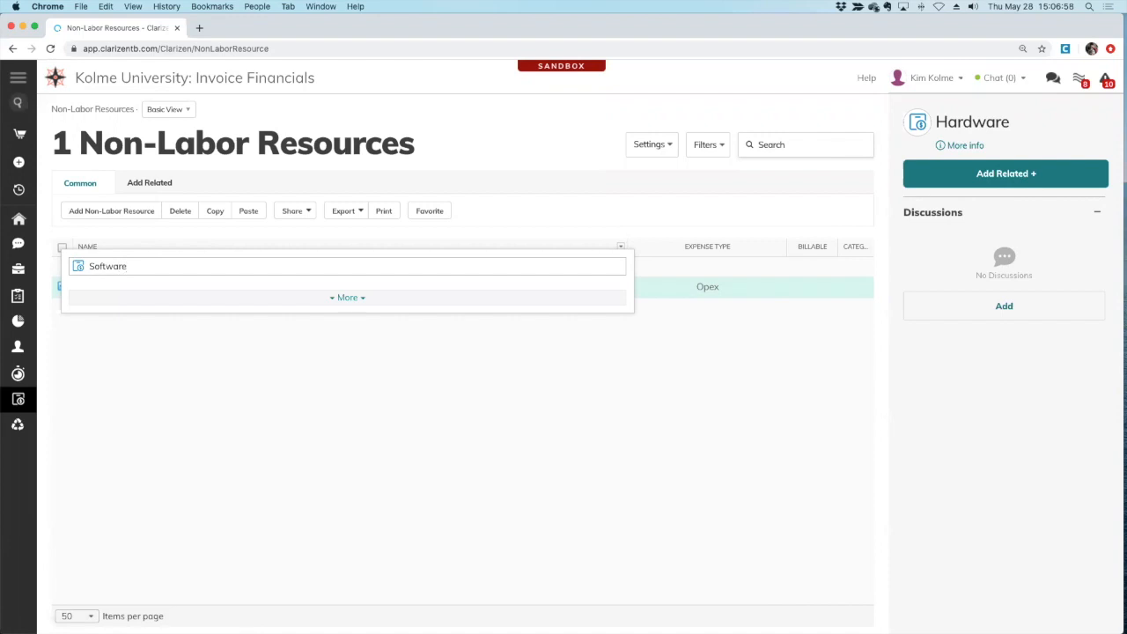
key("Return")
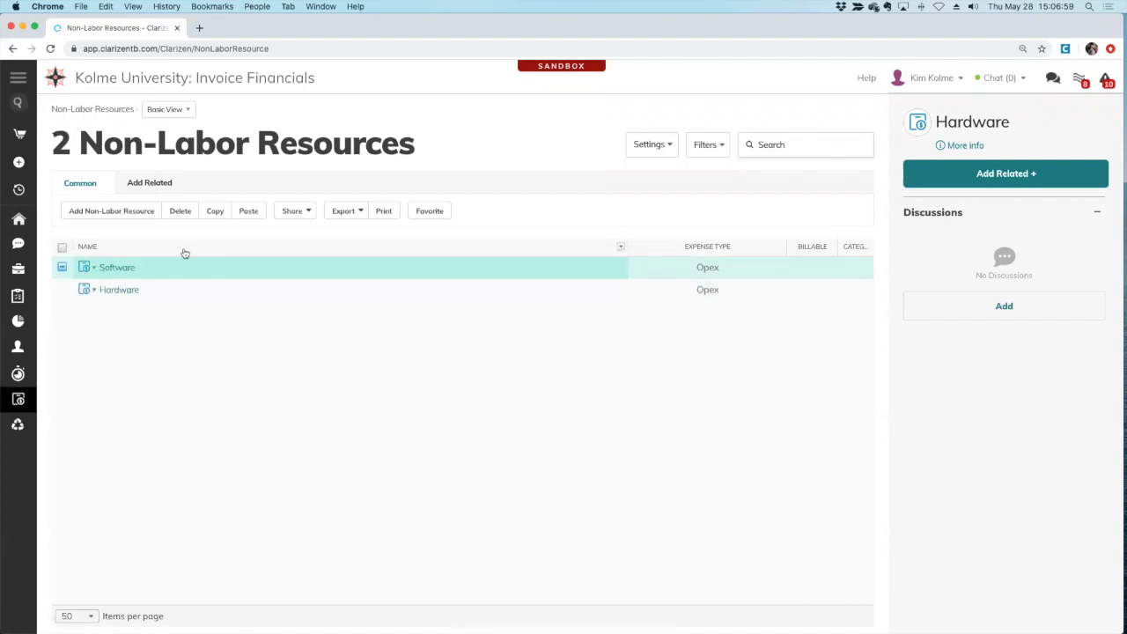
Add another non-labor resource named External Labor.
left_click(131, 212)
type("E")
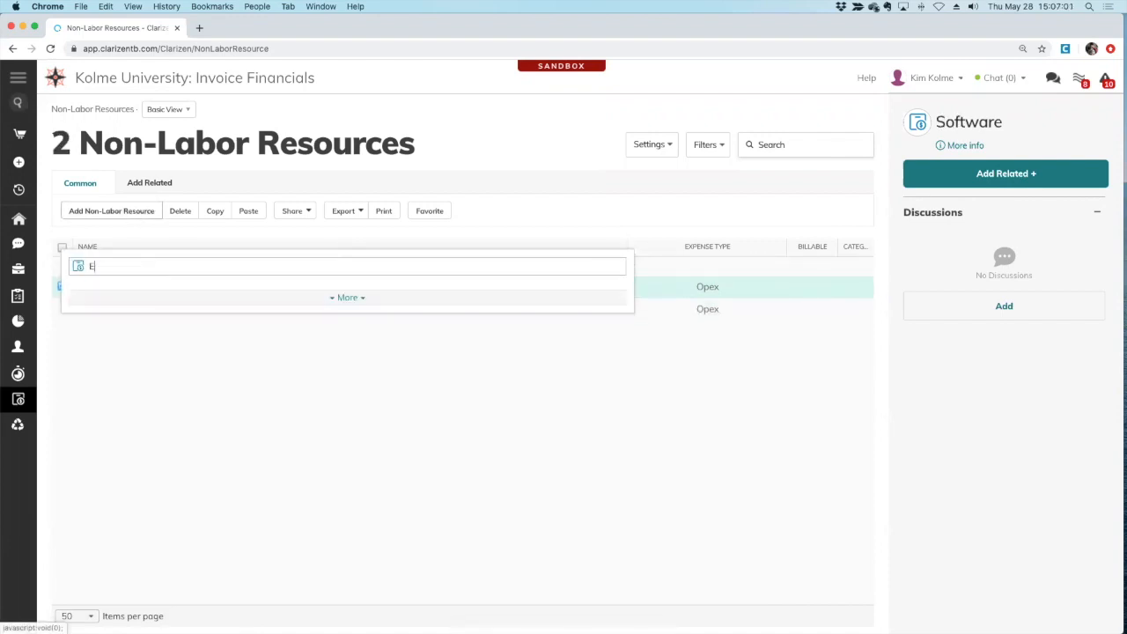
type("xternal Labor")
key("Return")
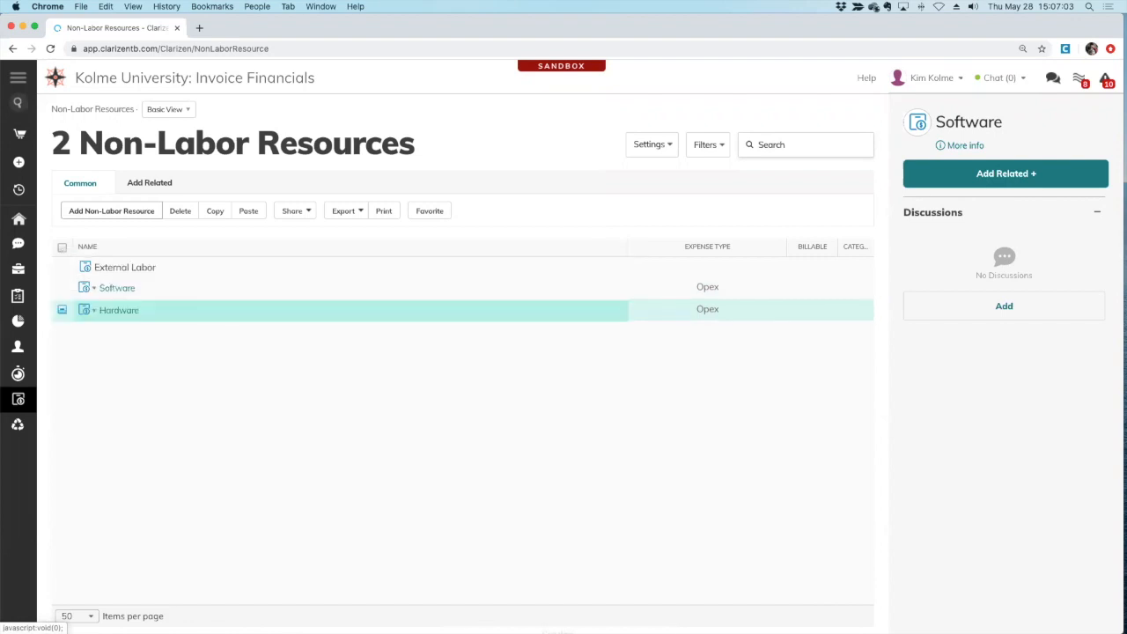
left_click(155, 313)
left_click(149, 405)
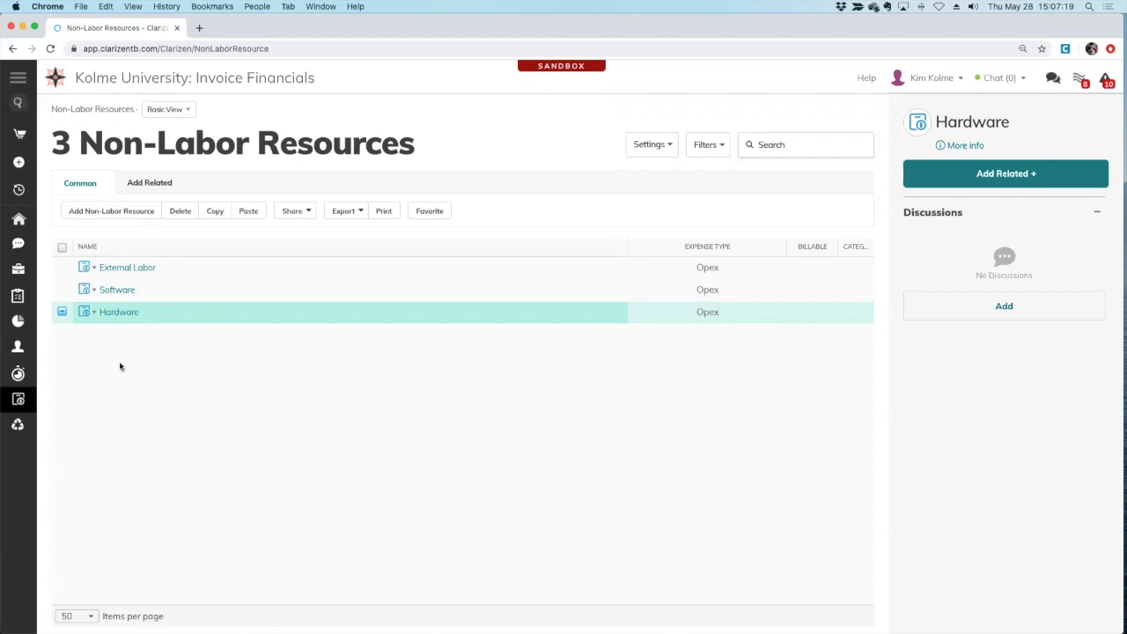
Open the Organization item type in the system configurations and start a new custom field, dismissing the trial notice.
left_click(926, 79)
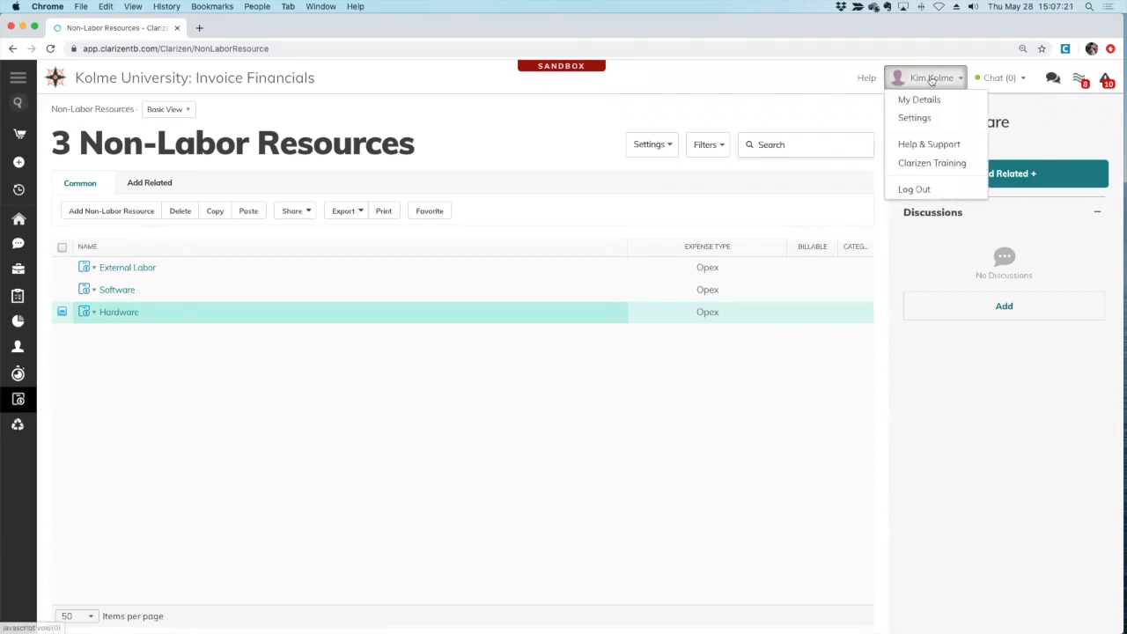
left_click(917, 118)
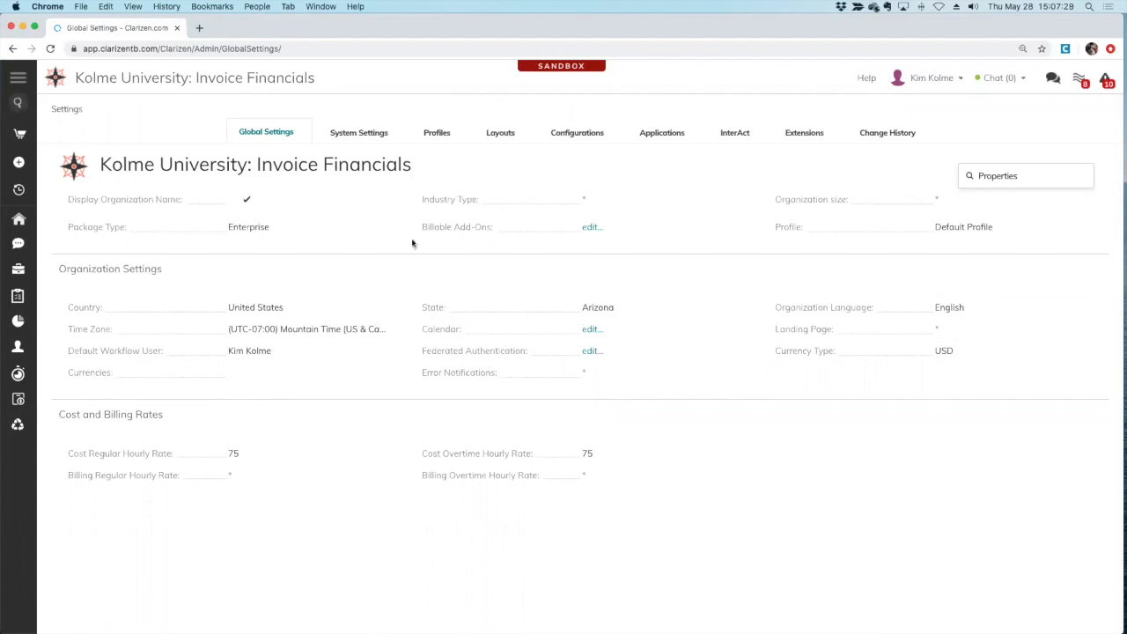
left_click(577, 131)
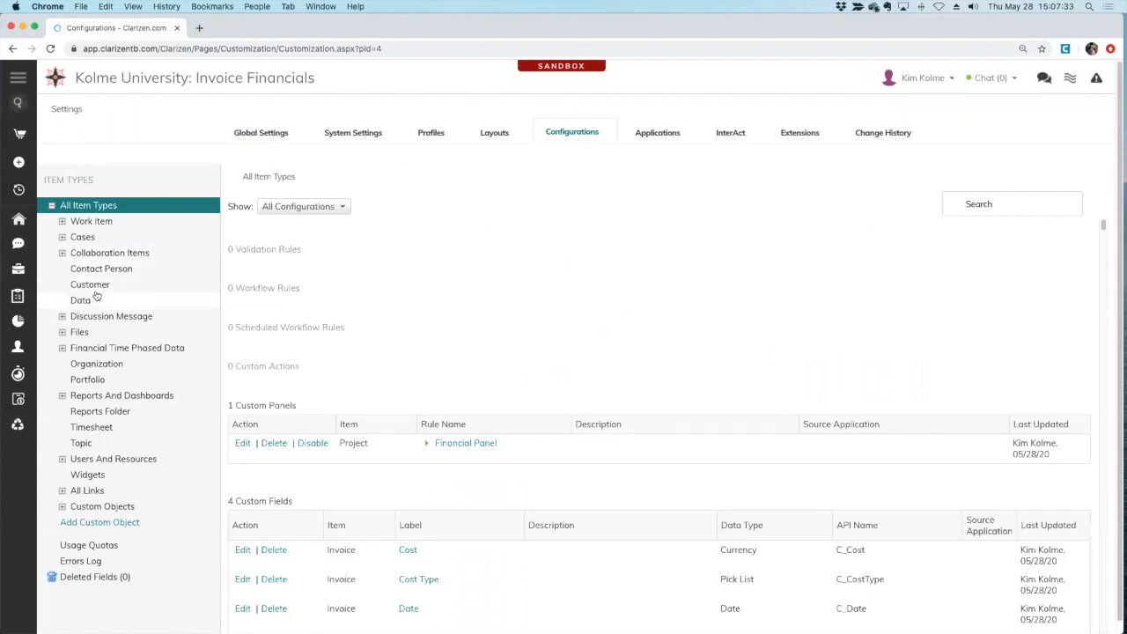
left_click(104, 366)
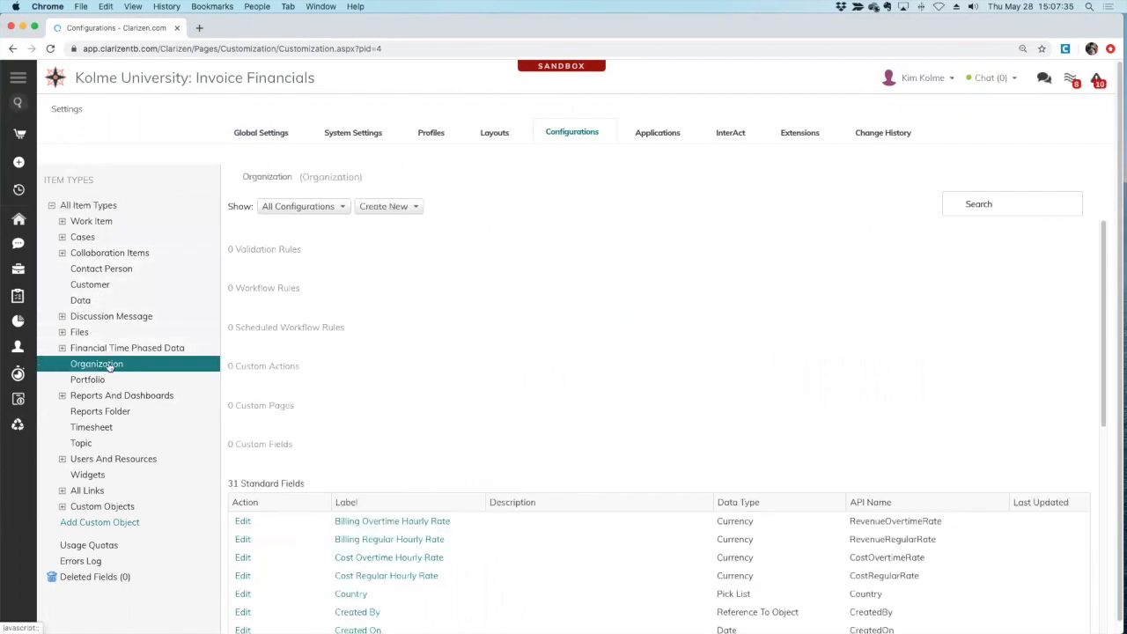
left_click(403, 207)
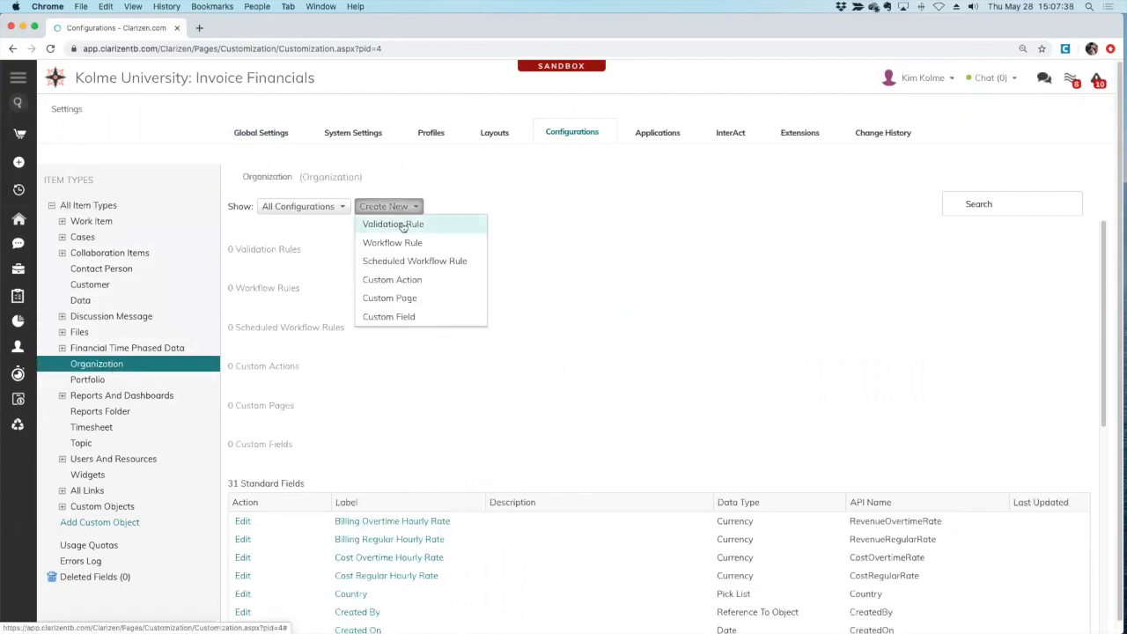
left_click(387, 319)
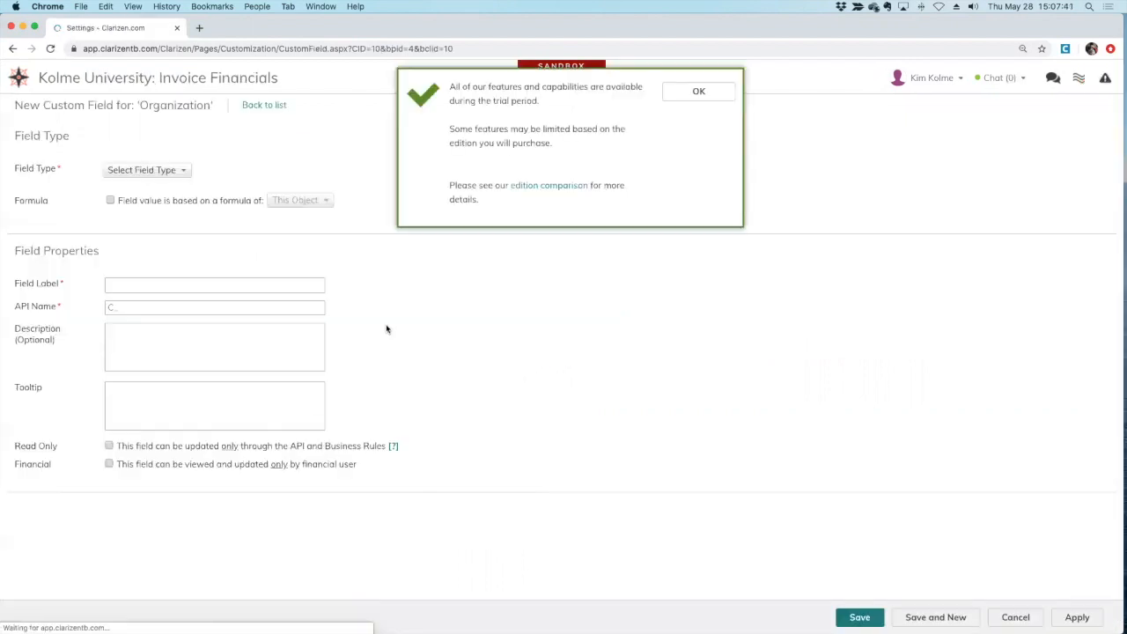
left_click(715, 91)
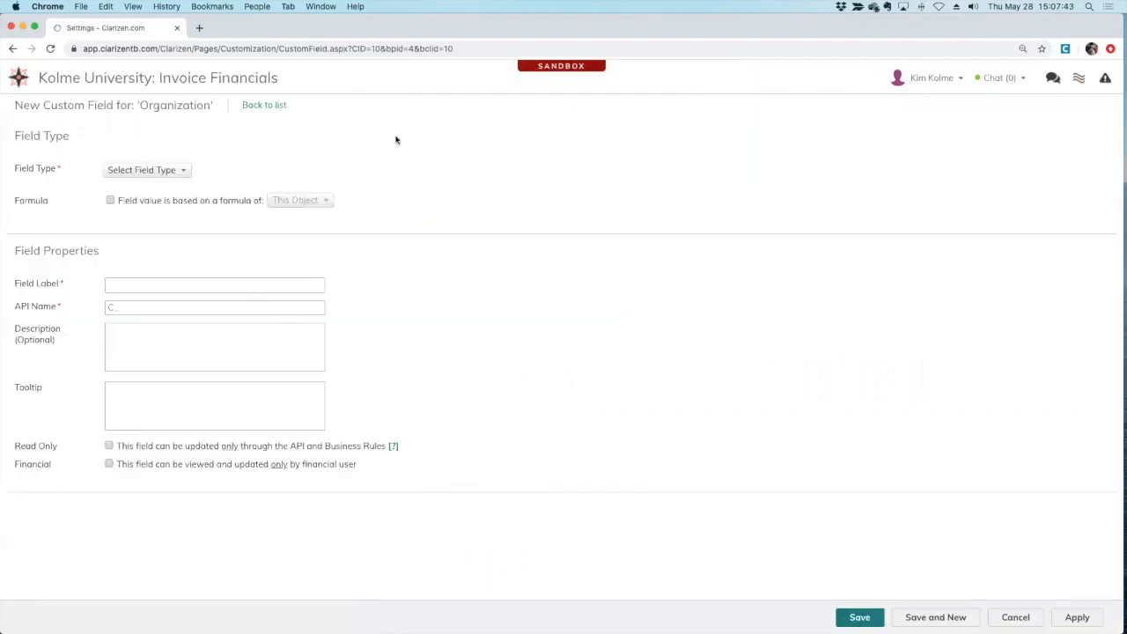
Set the new Organization field's type to Reference To Object, with Non-Labor Resource as the referenced entity.
left_click(183, 171)
scroll(211, 276, "down", 1)
scroll(212, 275, "down", 5)
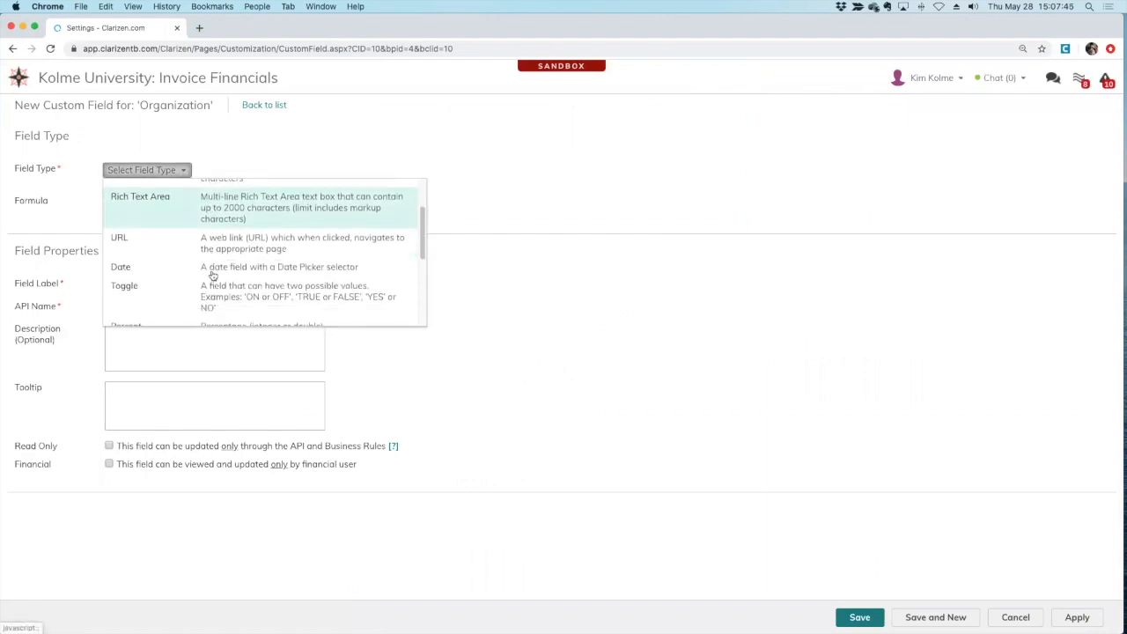
left_click(206, 256)
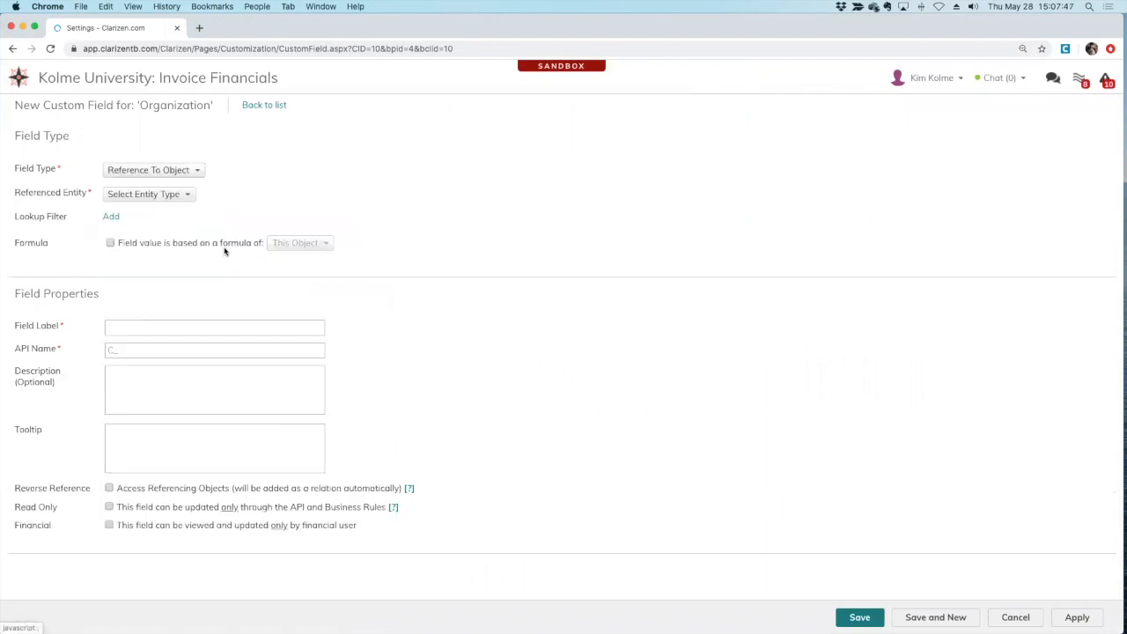
left_click(146, 195)
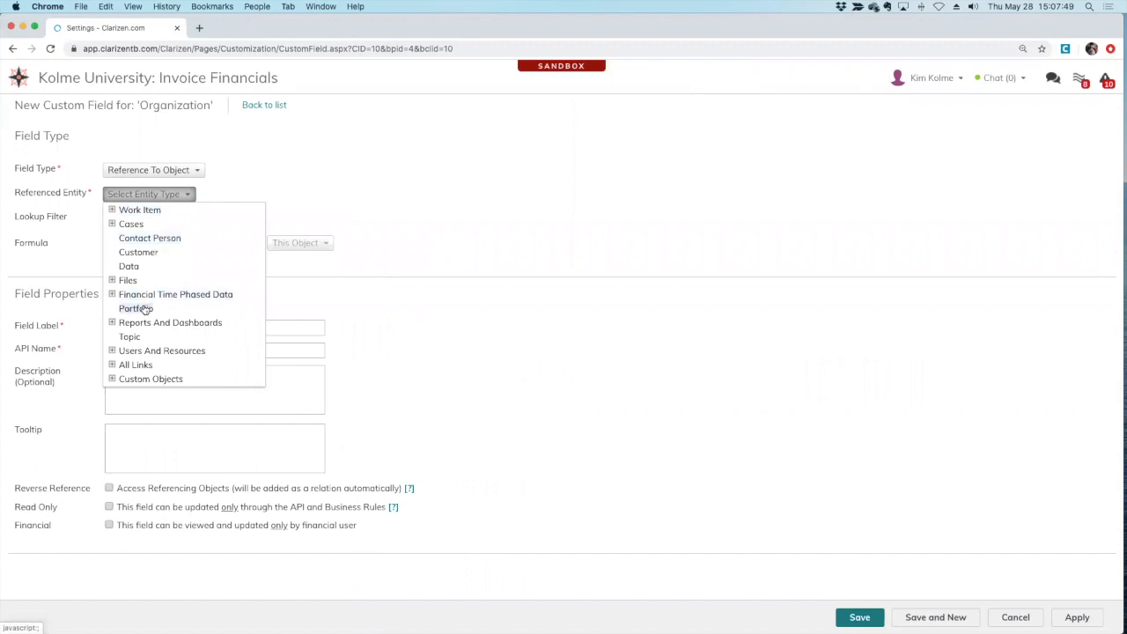
left_click(111, 352)
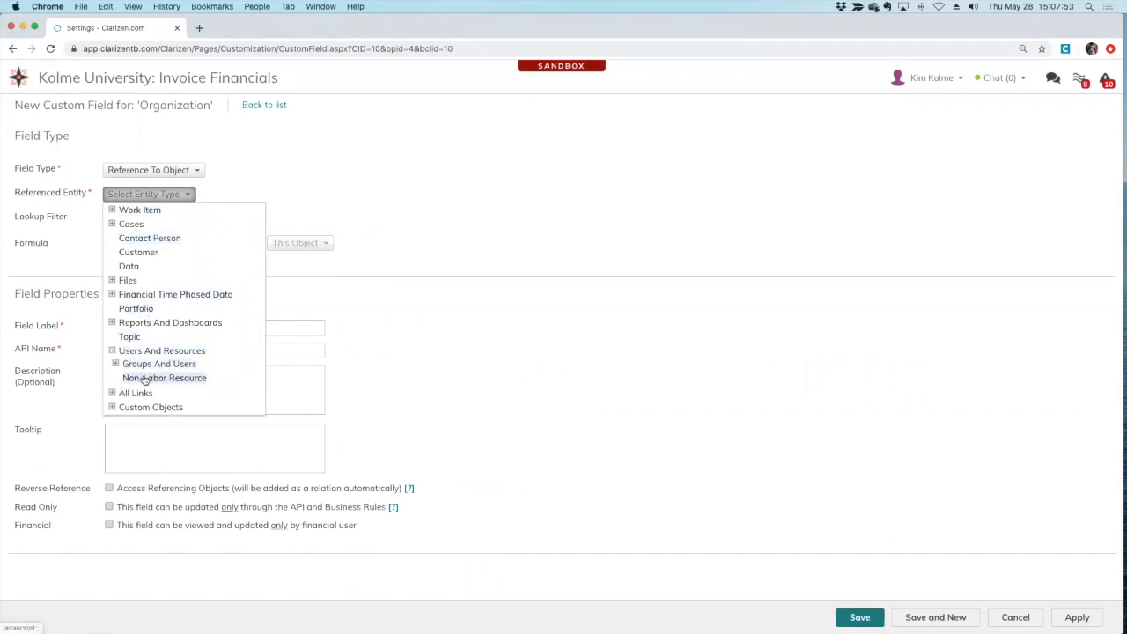
left_click(145, 378)
Label the reference field Software NLR, save it, and start another new Organization field.
left_click(144, 327)
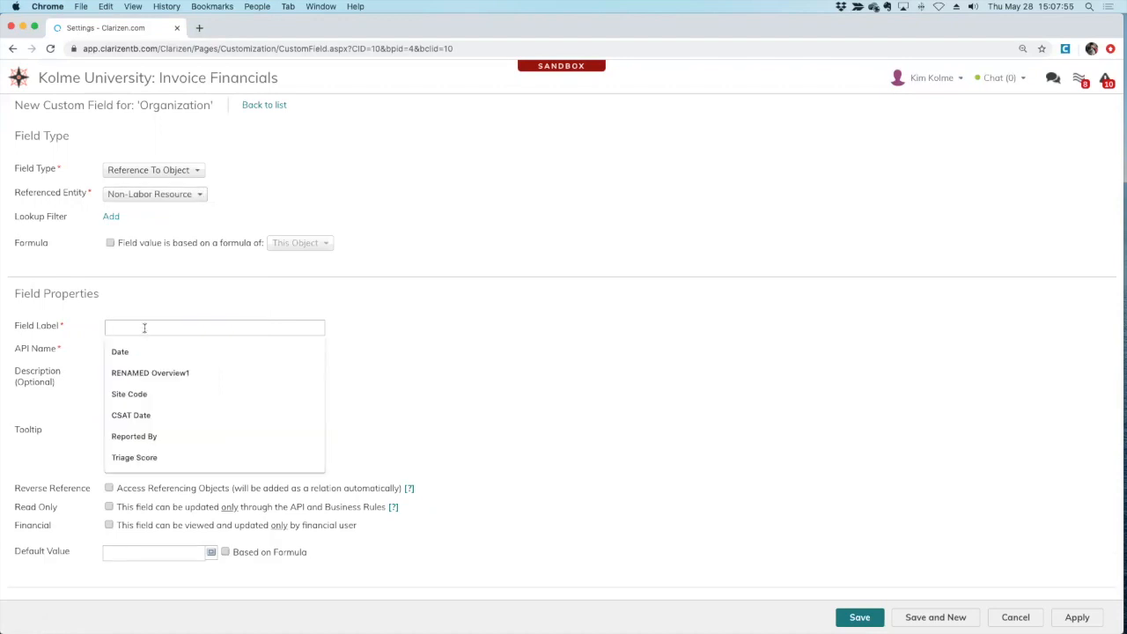
type("Software NLR")
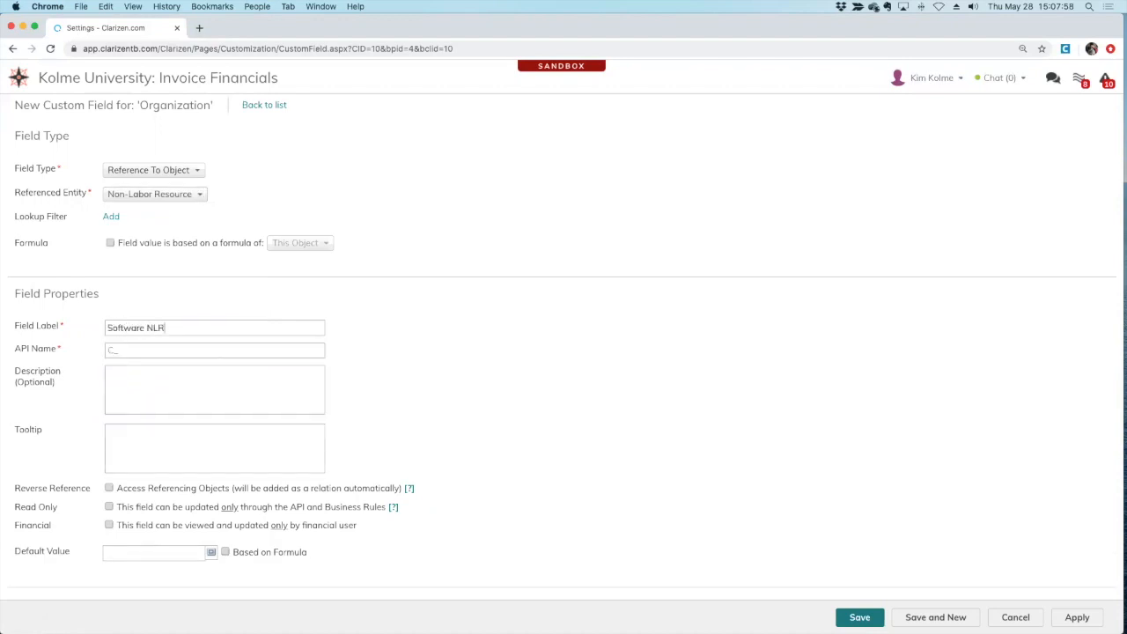
key("Tab")
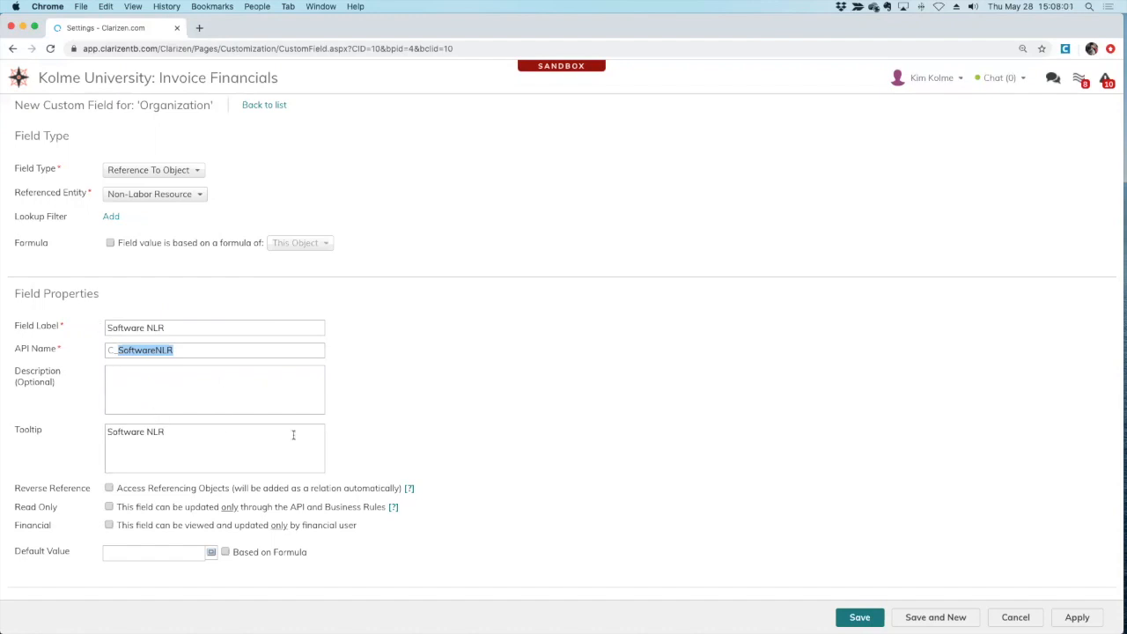
left_click(967, 616)
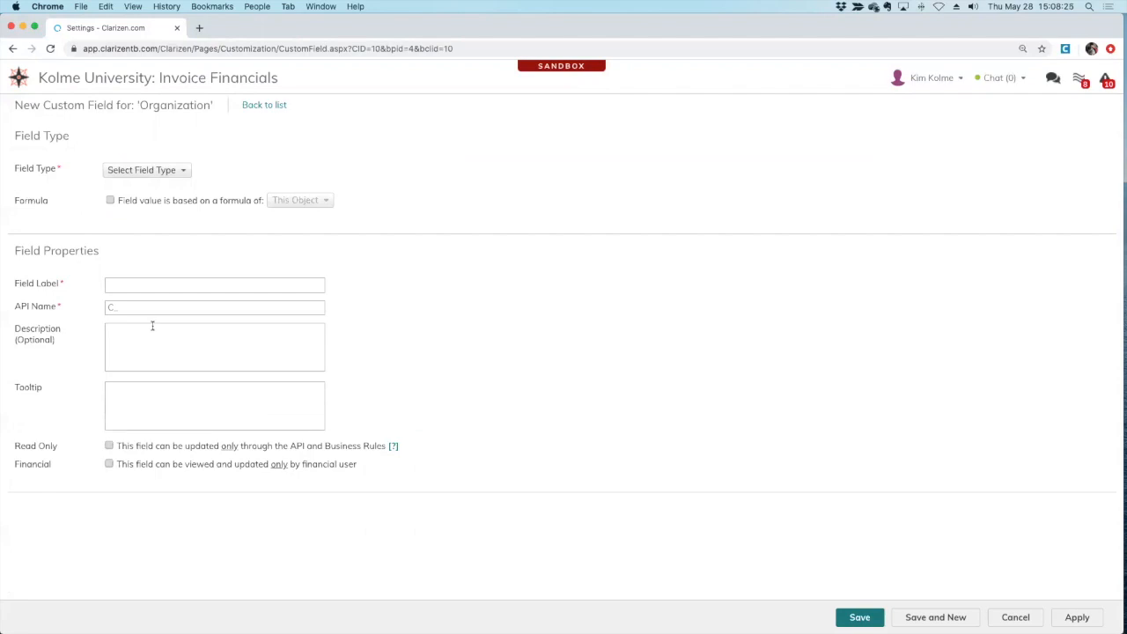
Make the new Organization field a Reference To Object type with Non-Labor Resource as the referenced entity.
left_click(145, 170)
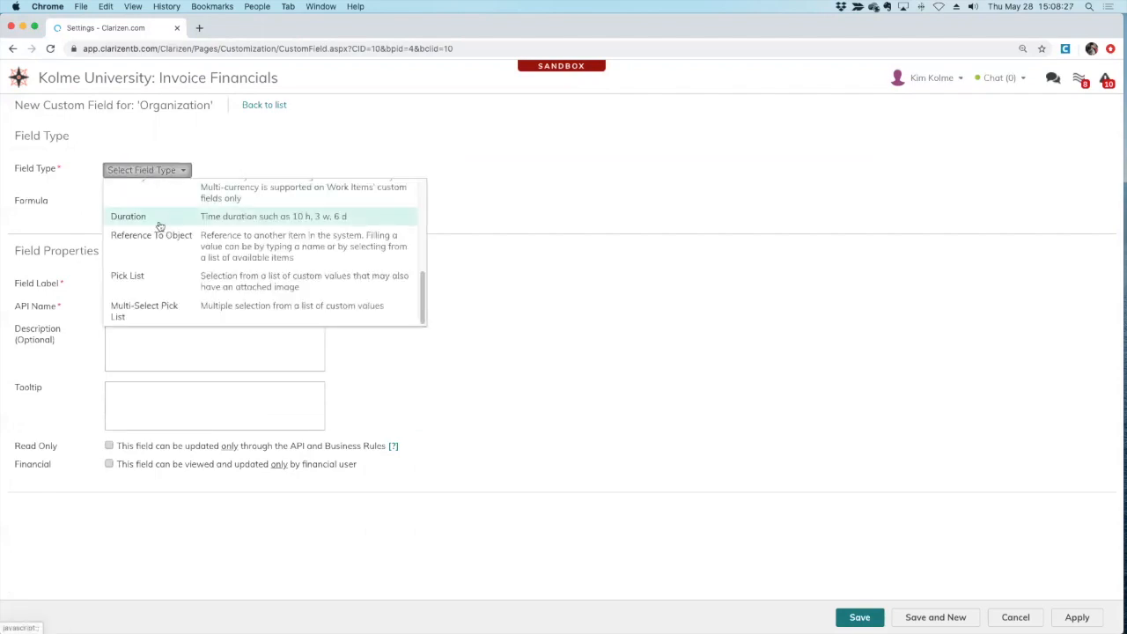
left_click(164, 239)
left_click(151, 194)
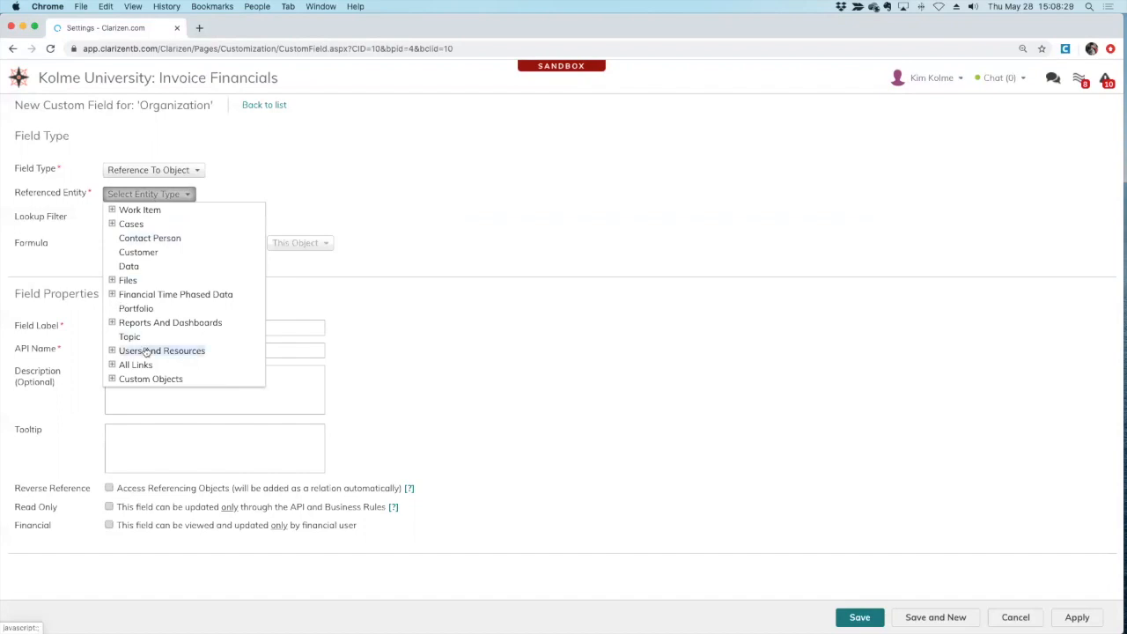
left_click(110, 351)
left_click(156, 379)
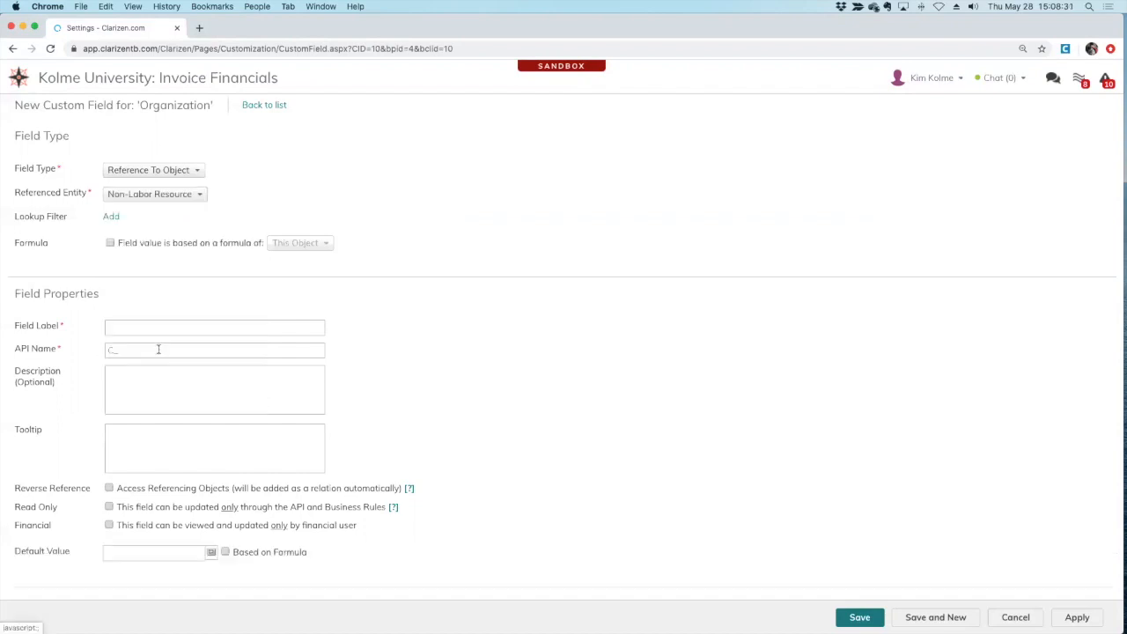
Label the reference field Hardware NLR, save it, and start another new Organization field.
left_click(151, 327)
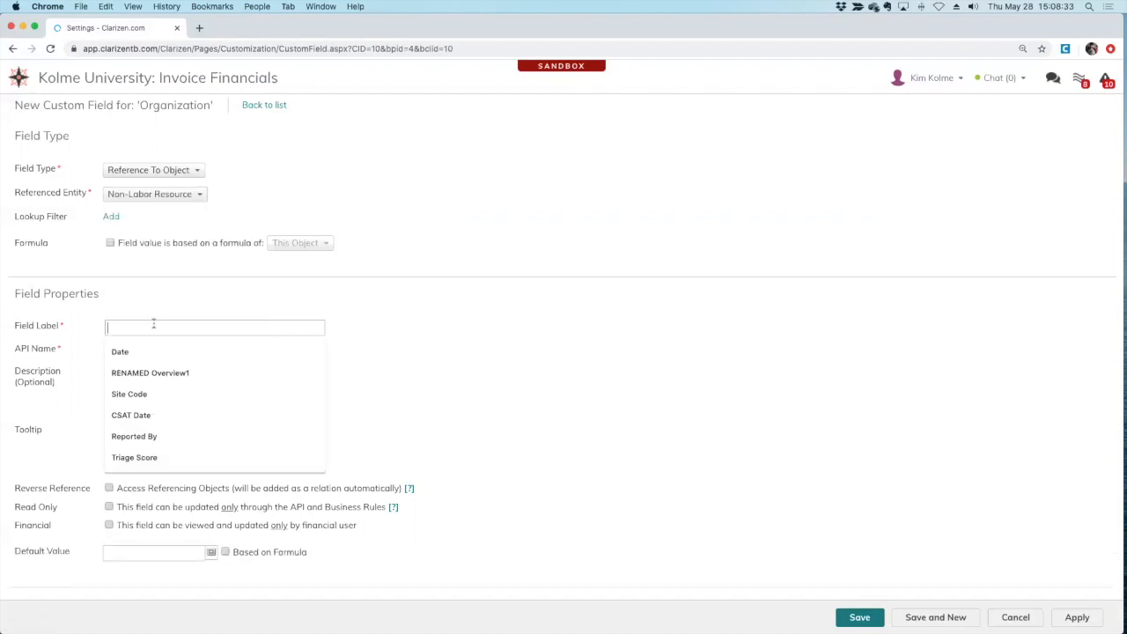
type("Hardware NLR")
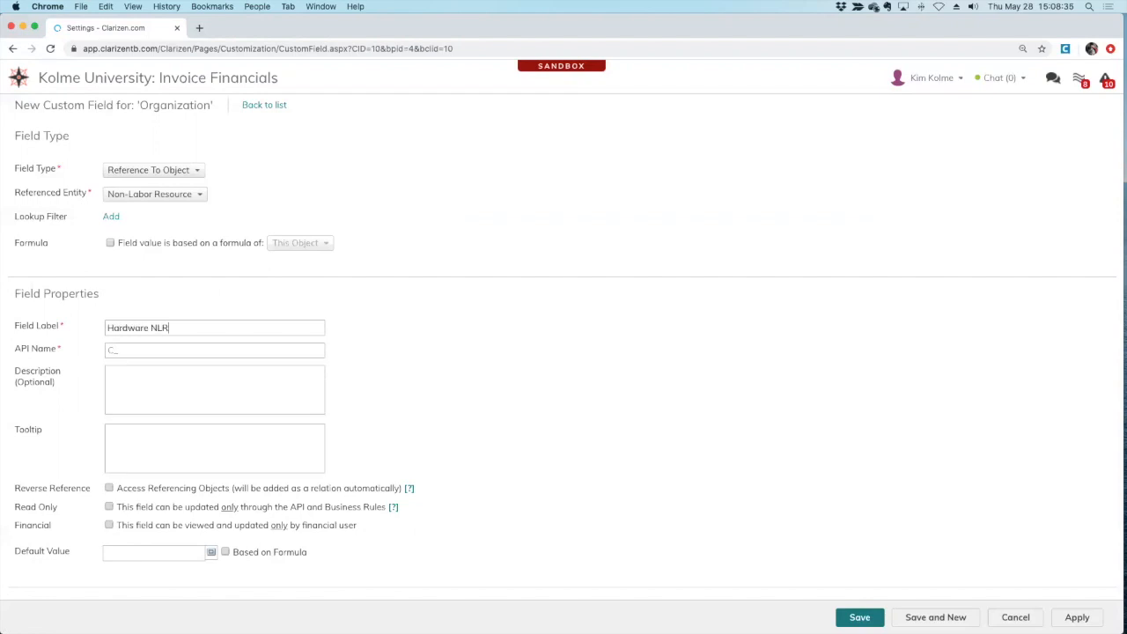
key("Tab")
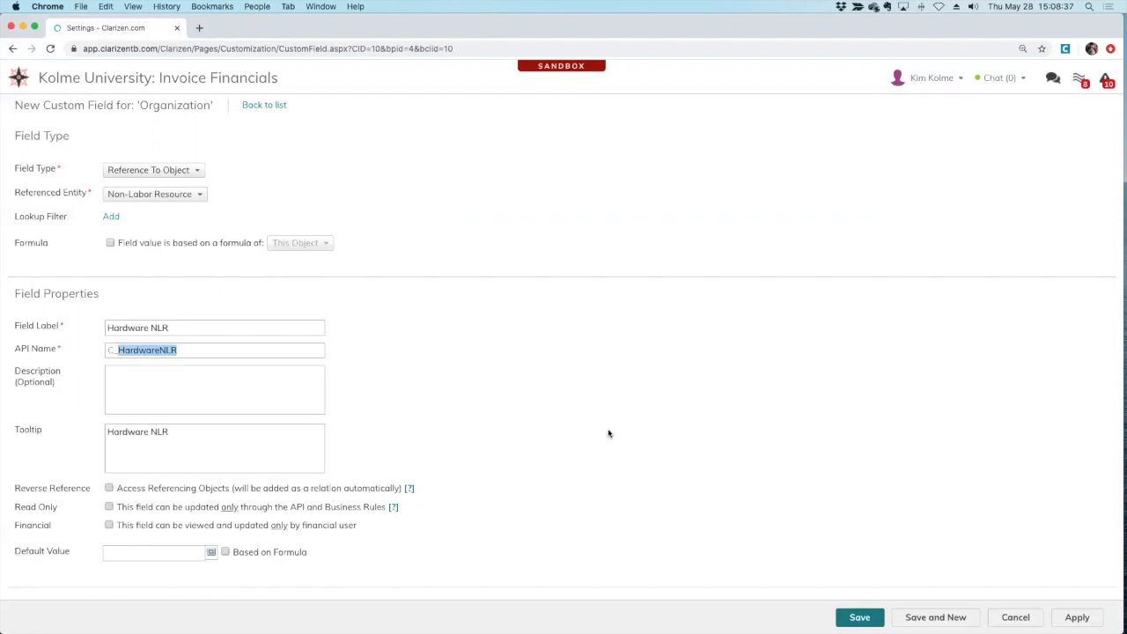
key("Return")
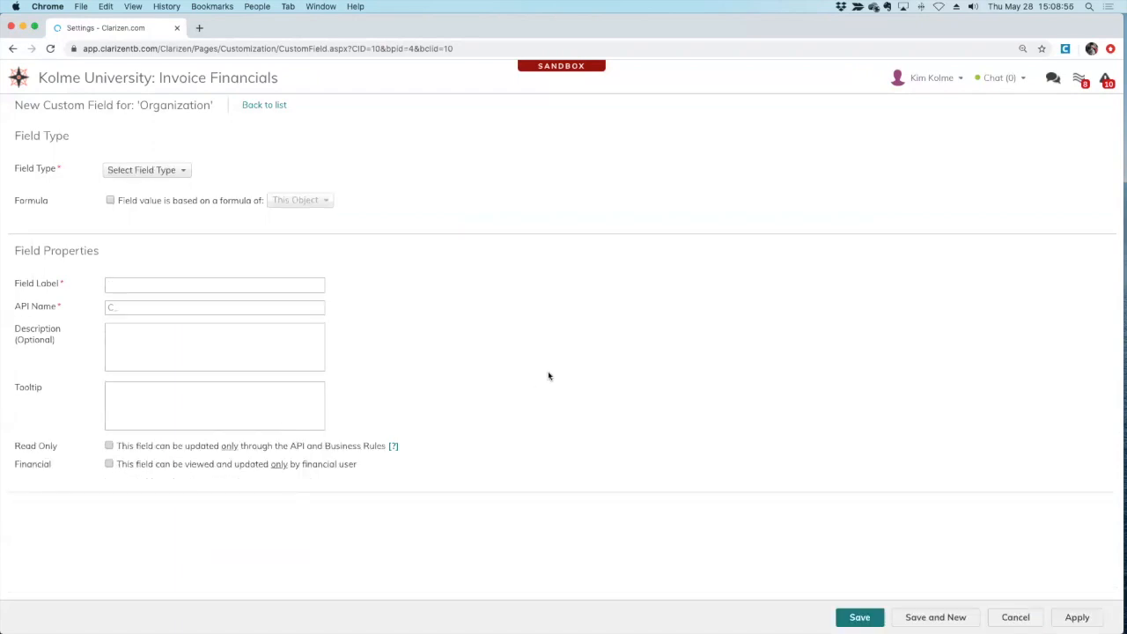
Set this third Organization field's type to Reference To Object, pointing to the Non-Labor Resource entity.
left_click(143, 171)
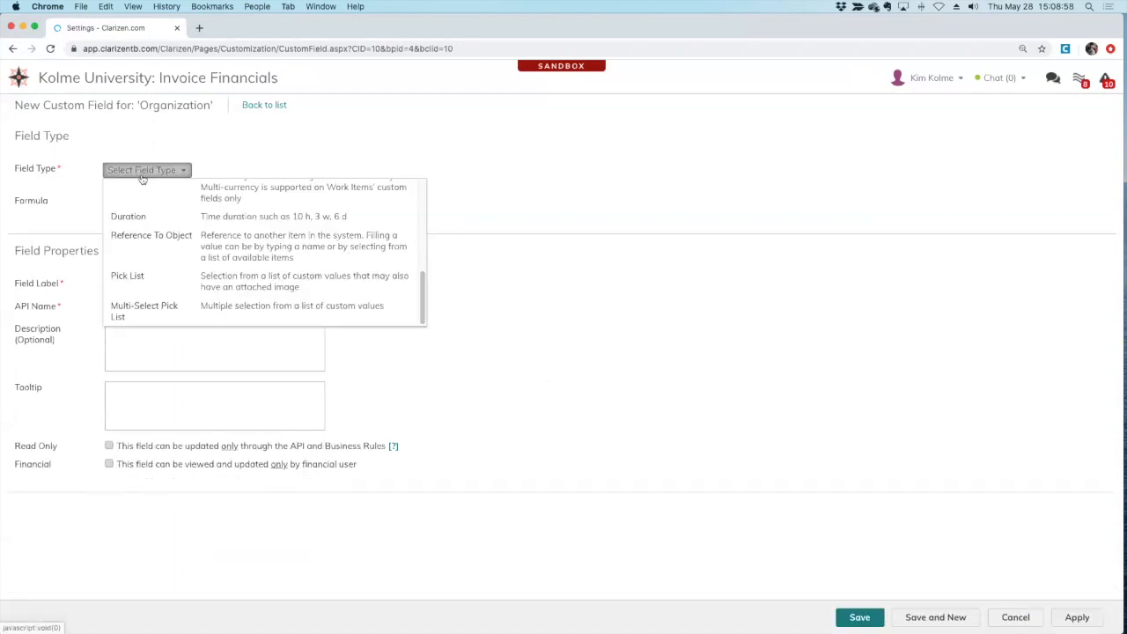
left_click(147, 238)
left_click(146, 194)
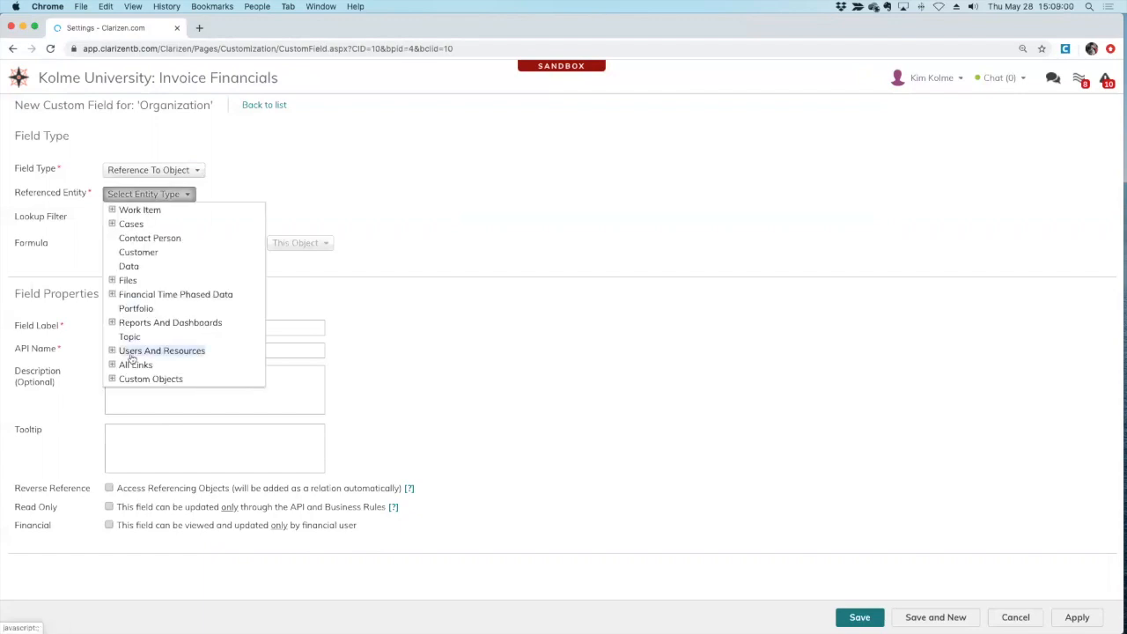
left_click(113, 352)
left_click(155, 378)
Label the reference field External Labor NLR and save it, returning to the Organization configurations.
left_click(137, 327)
type("Ext")
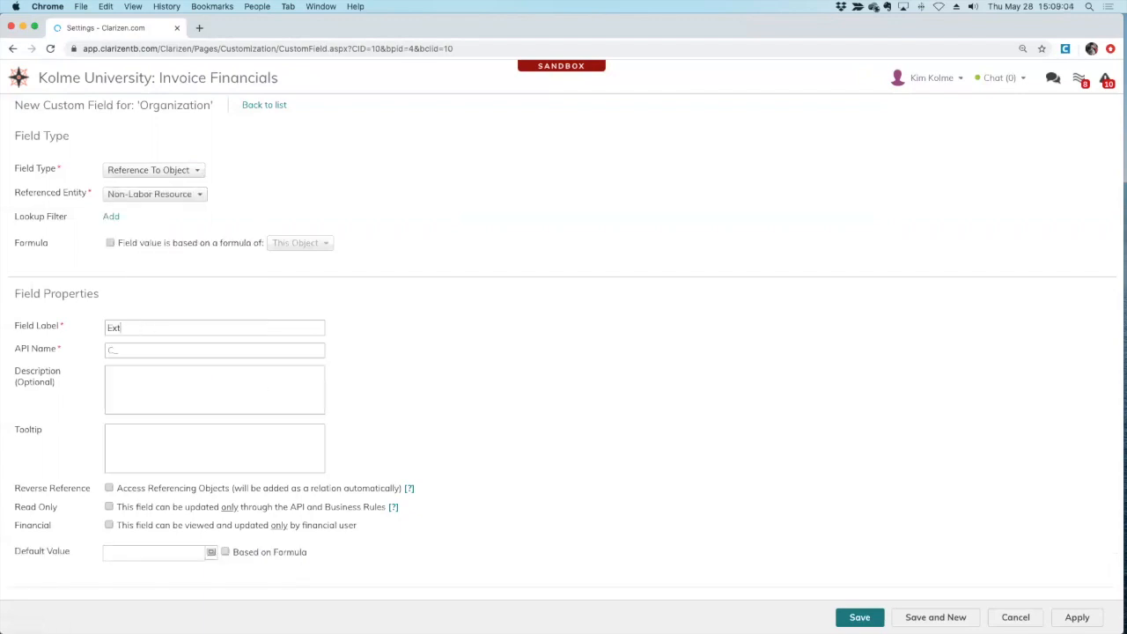
type("ernal Labor NLR")
key("Tab")
left_click(692, 398)
left_click(860, 618)
left_click(188, 385)
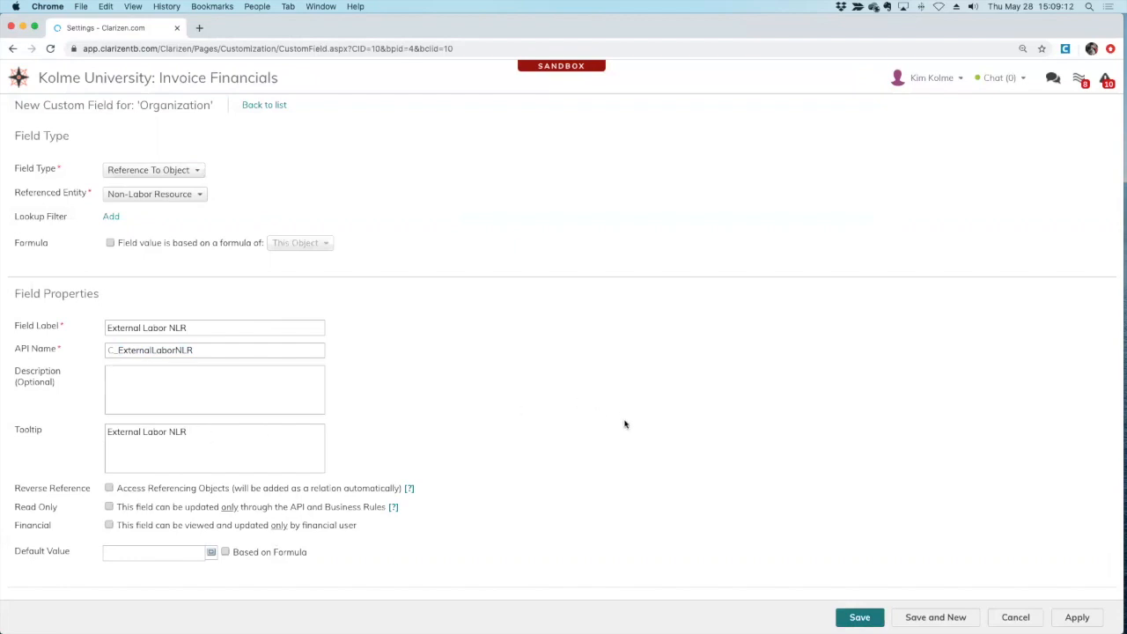
left_click(859, 618)
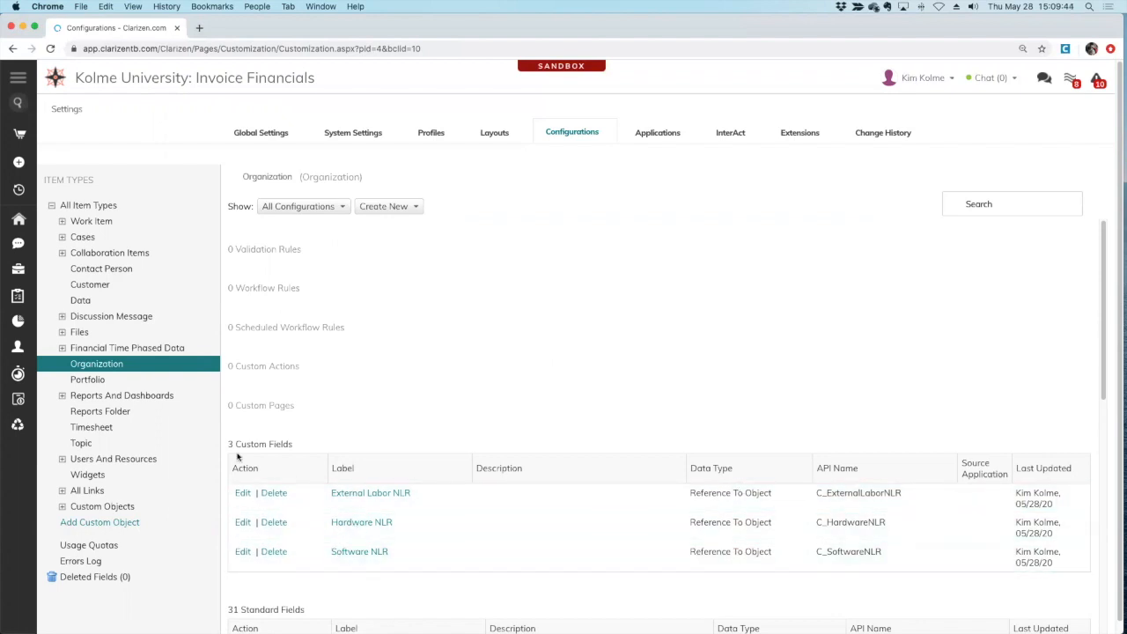
Find the hidden nlr fields in the organization's global settings and set External Labor NLR to External Labor.
left_click(264, 130)
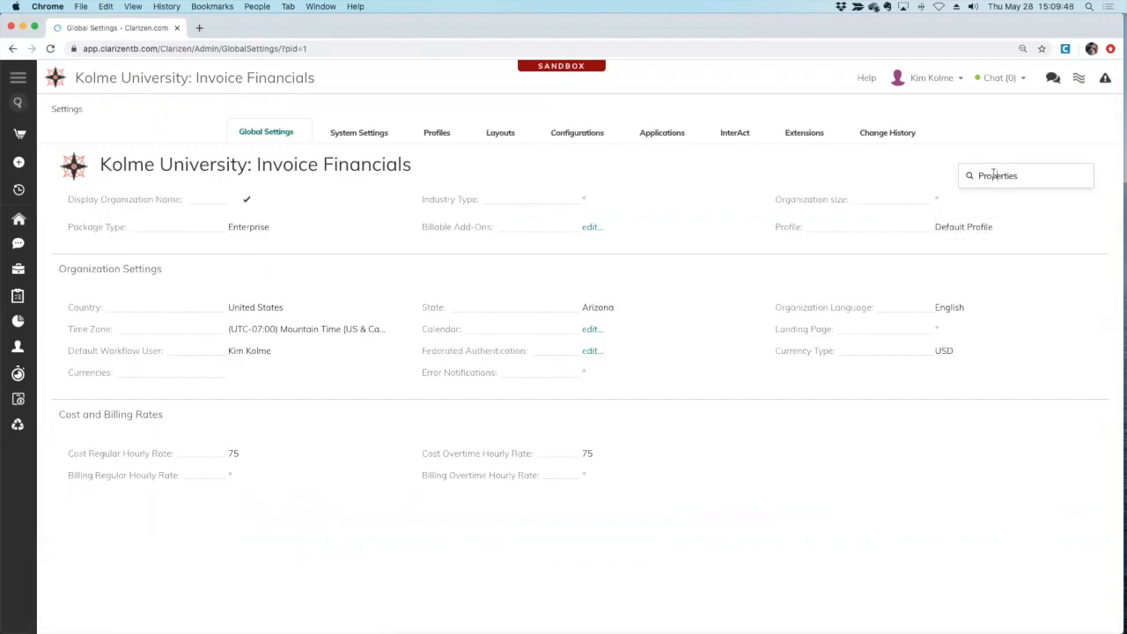
type("nlr")
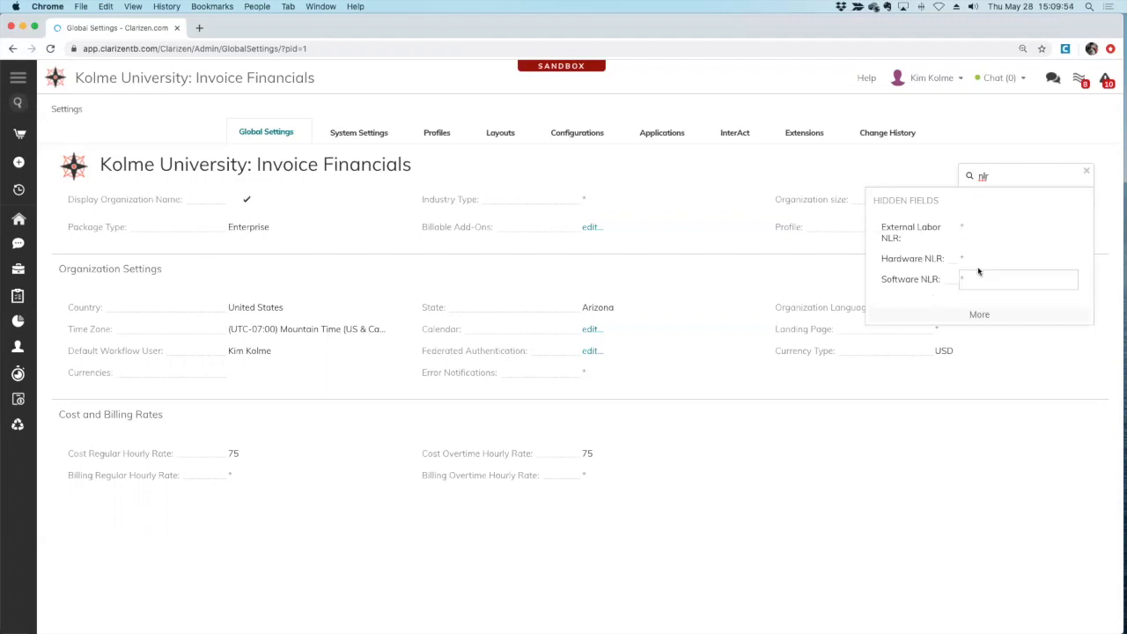
left_click(976, 229)
type("e")
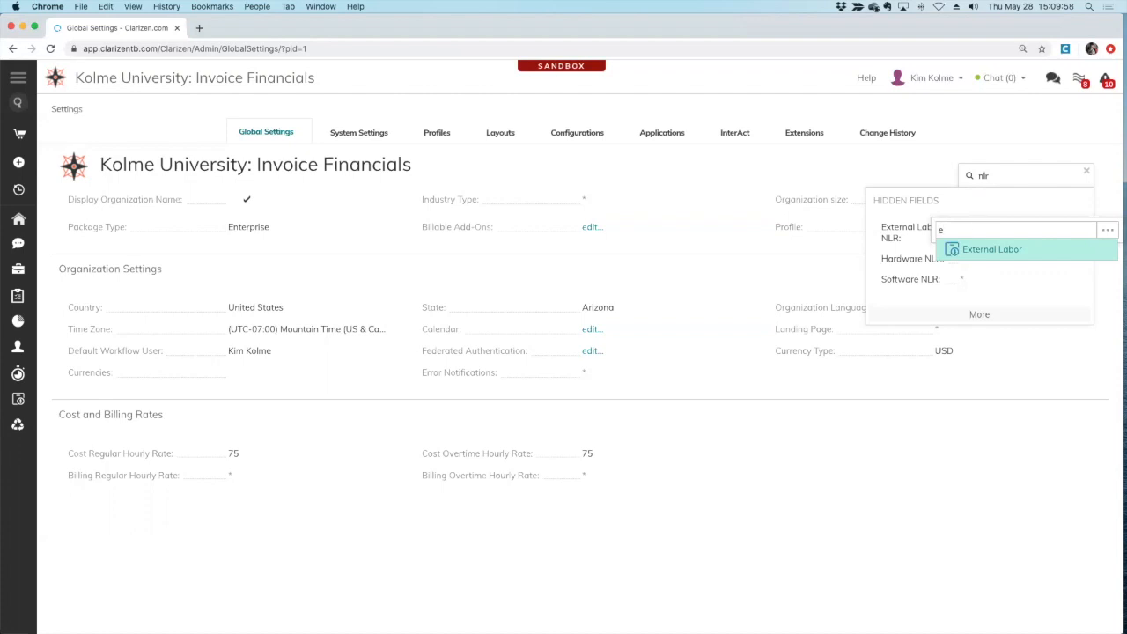
left_click(983, 254)
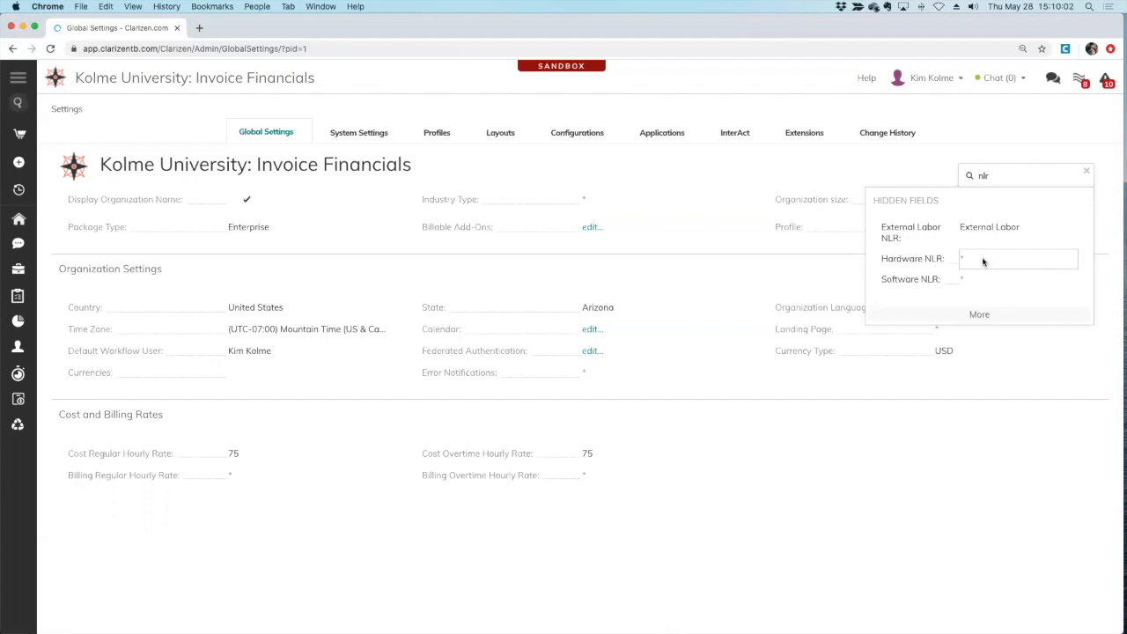
Set Hardware NLR to Hardware and Software NLR to Software, then close the property search.
left_click(983, 261)
type("hardware")
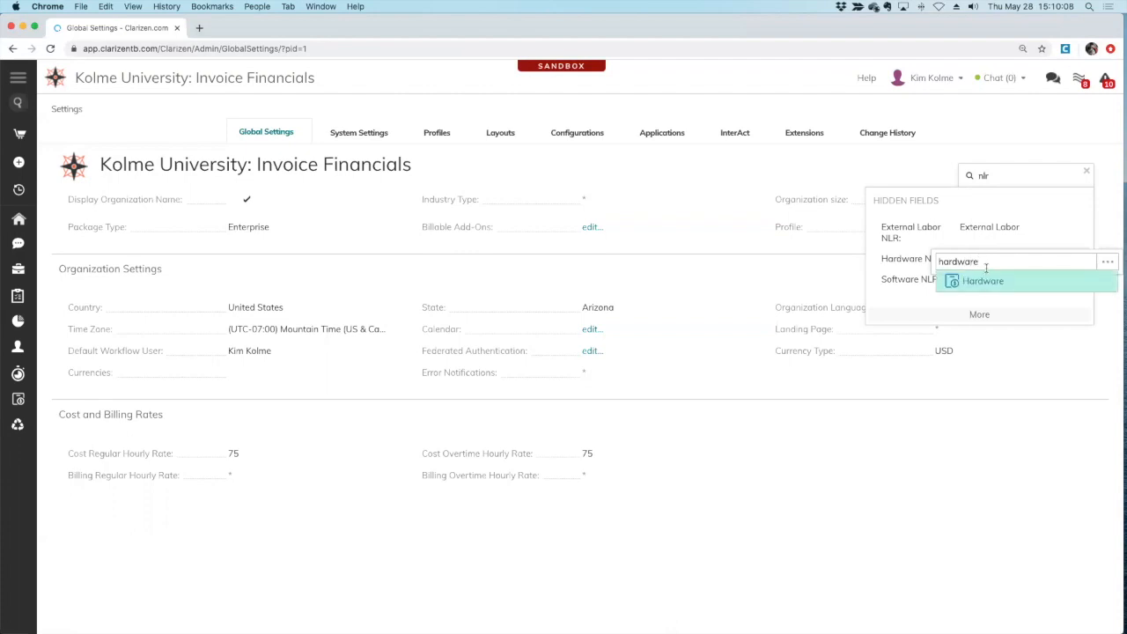
left_click(986, 280)
left_click(987, 282)
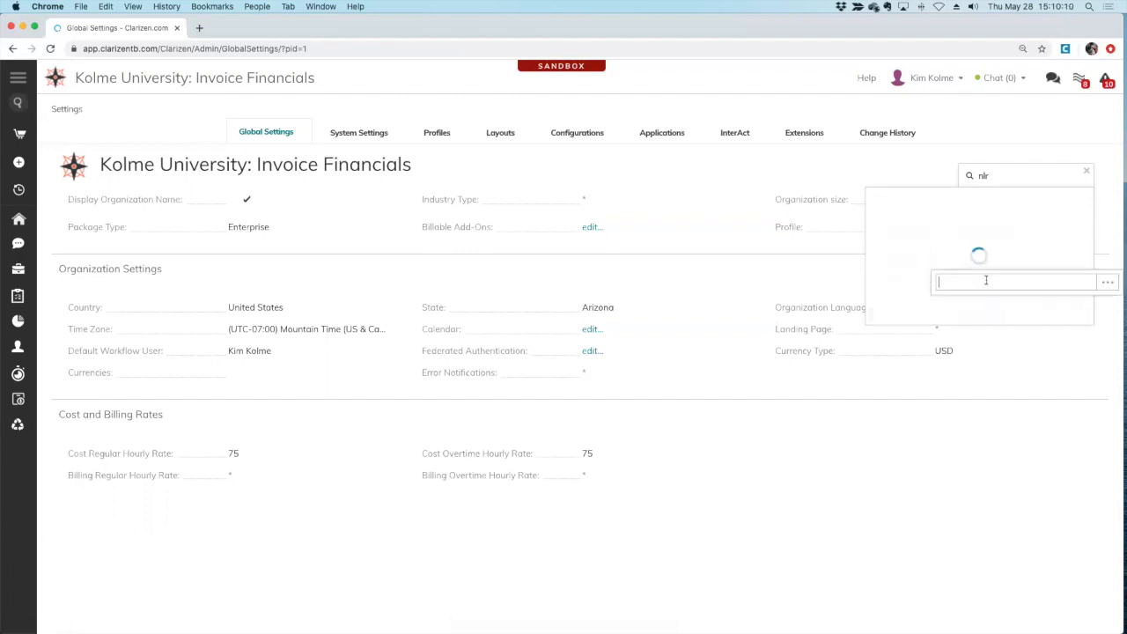
type("Software")
left_click(986, 302)
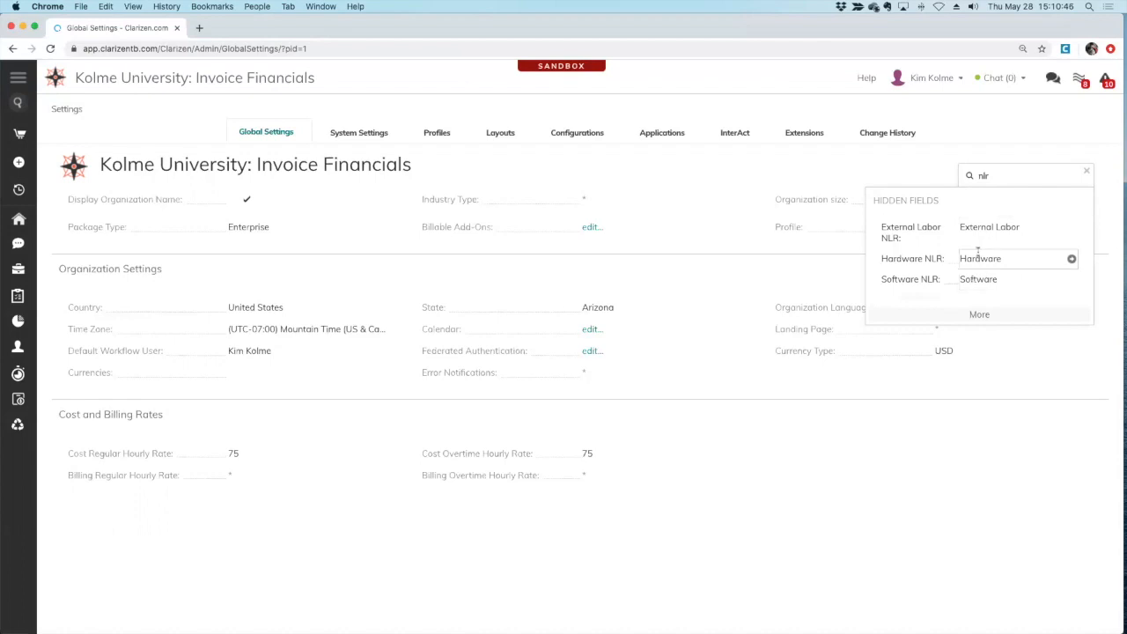
left_click(1019, 130)
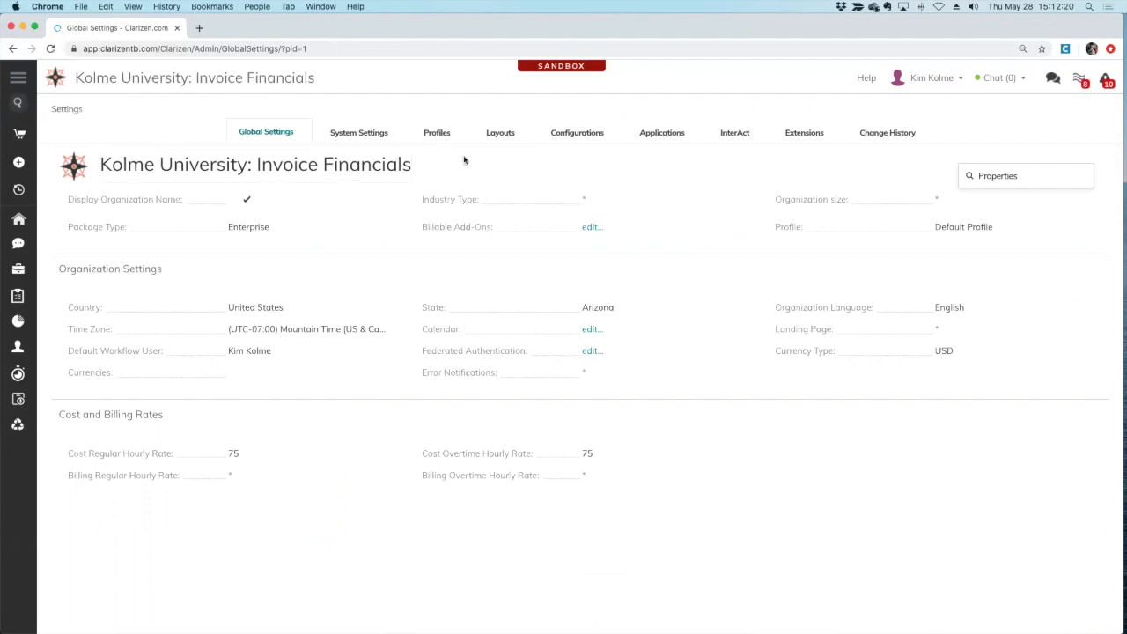
Open the Invoice custom object in the configurations and start a new workflow rule for it.
left_click(577, 134)
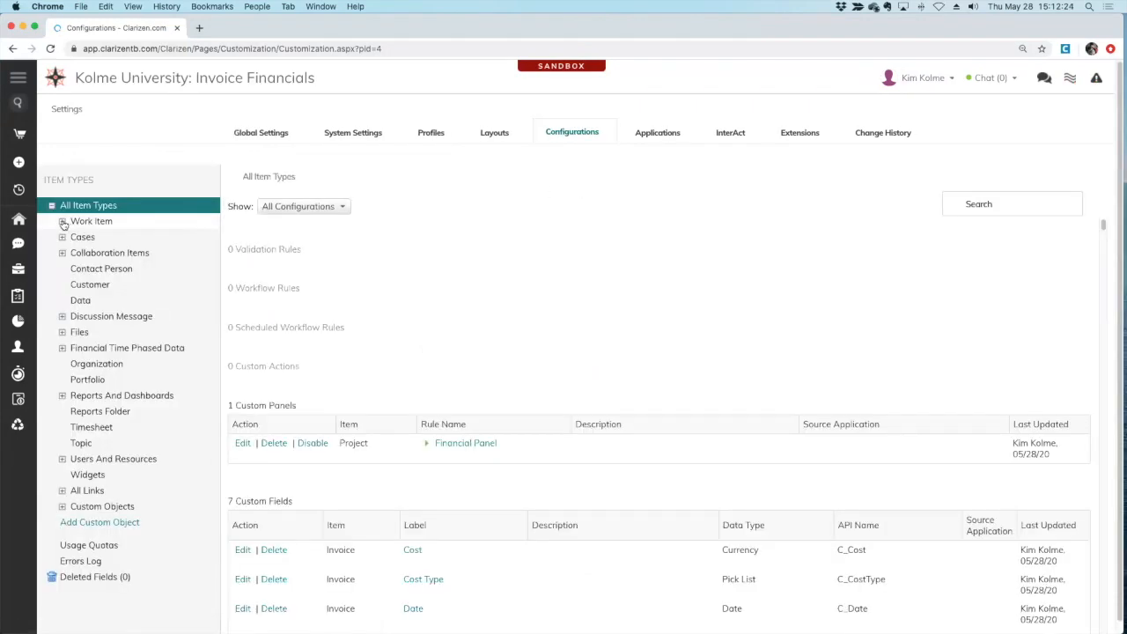
left_click(62, 506)
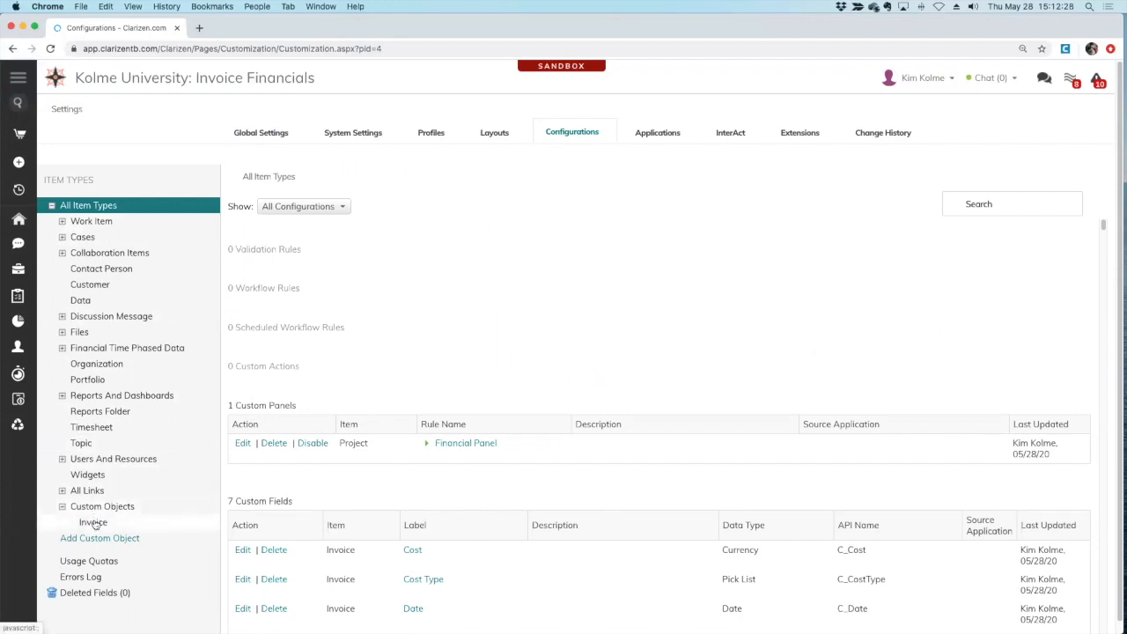
left_click(92, 523)
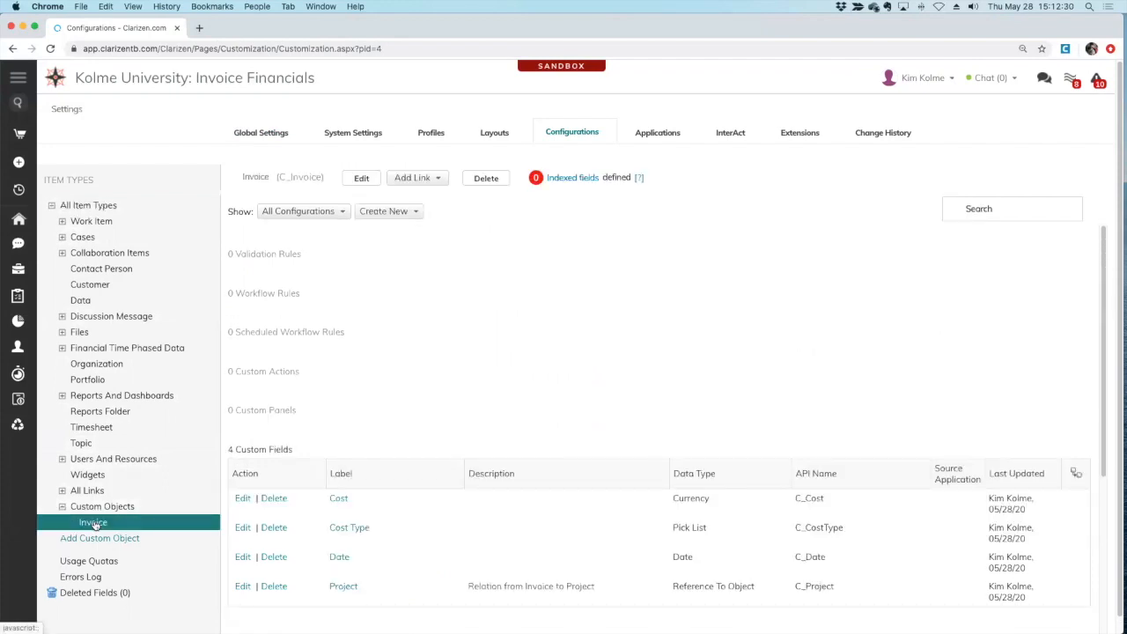
left_click(388, 211)
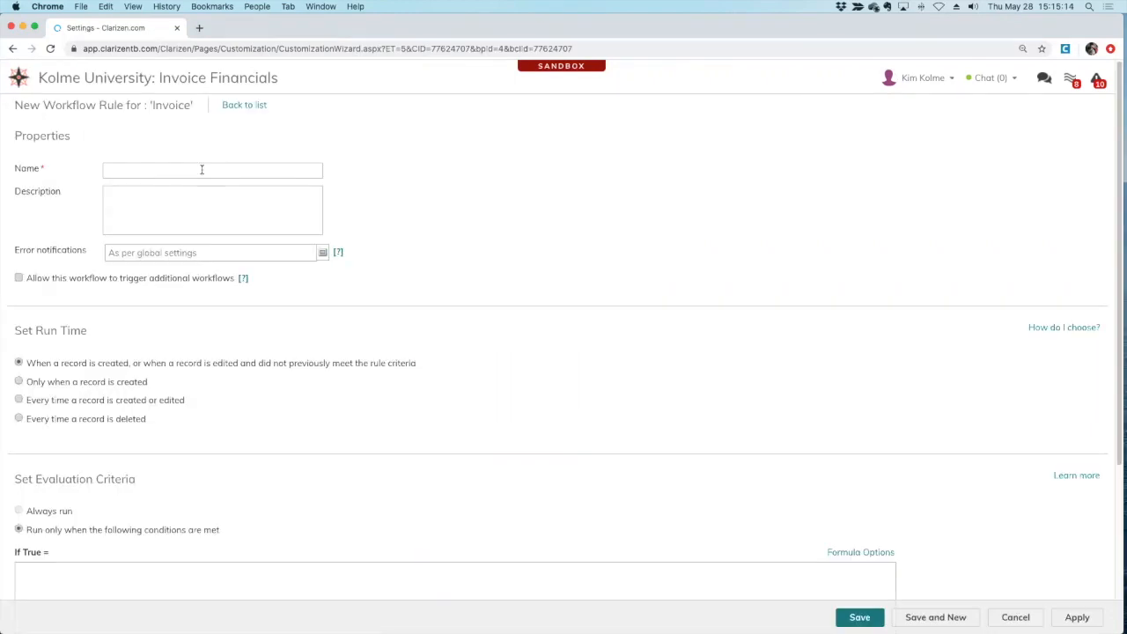
Name the workflow rule "Update Invoice timephase financials".
left_click(208, 168)
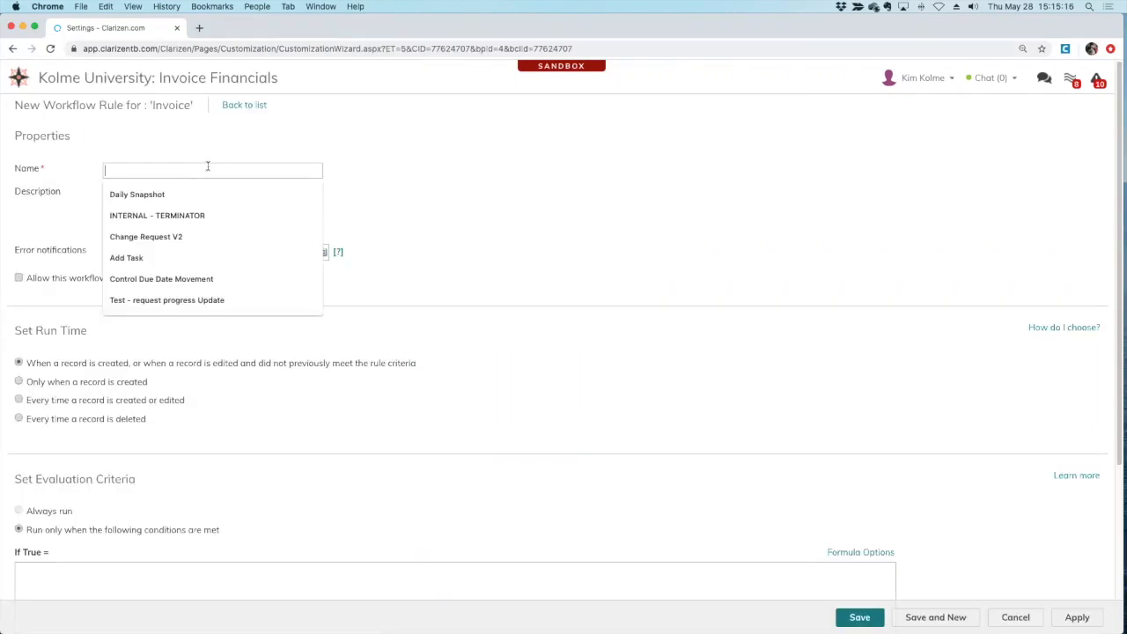
type("Update Invoice timephase financials")
key("Tab")
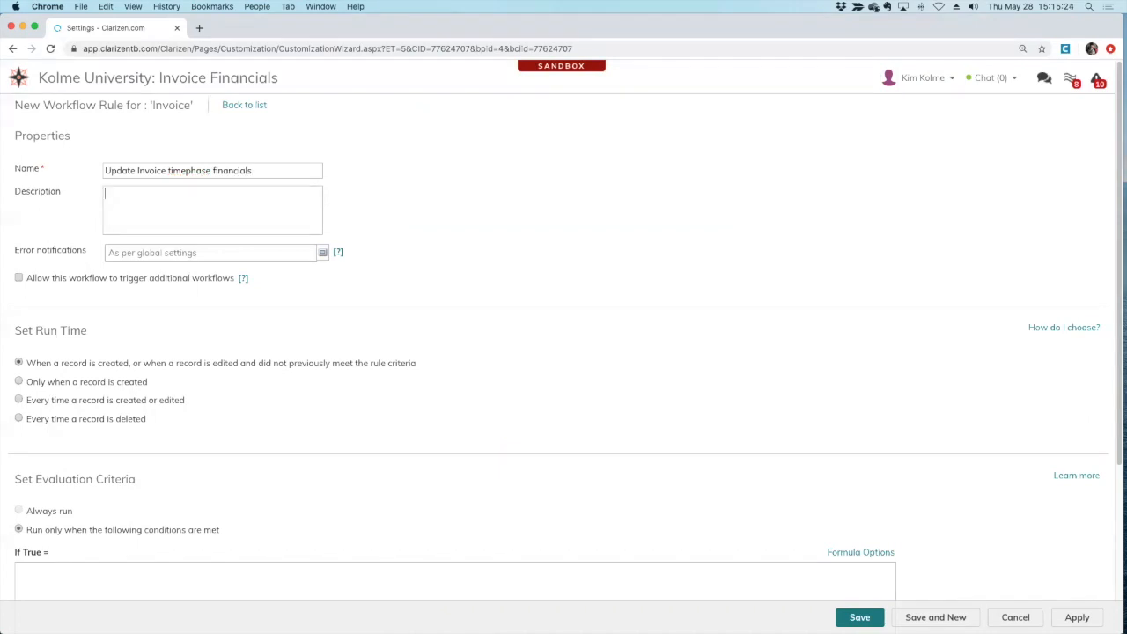
Describe the rule as "#Invoices" followed by "Update project timephase actuals when a new invoice is added or when the invoice cost is changed".
type("#Invoices")
scroll(265, 411, "down", 3)
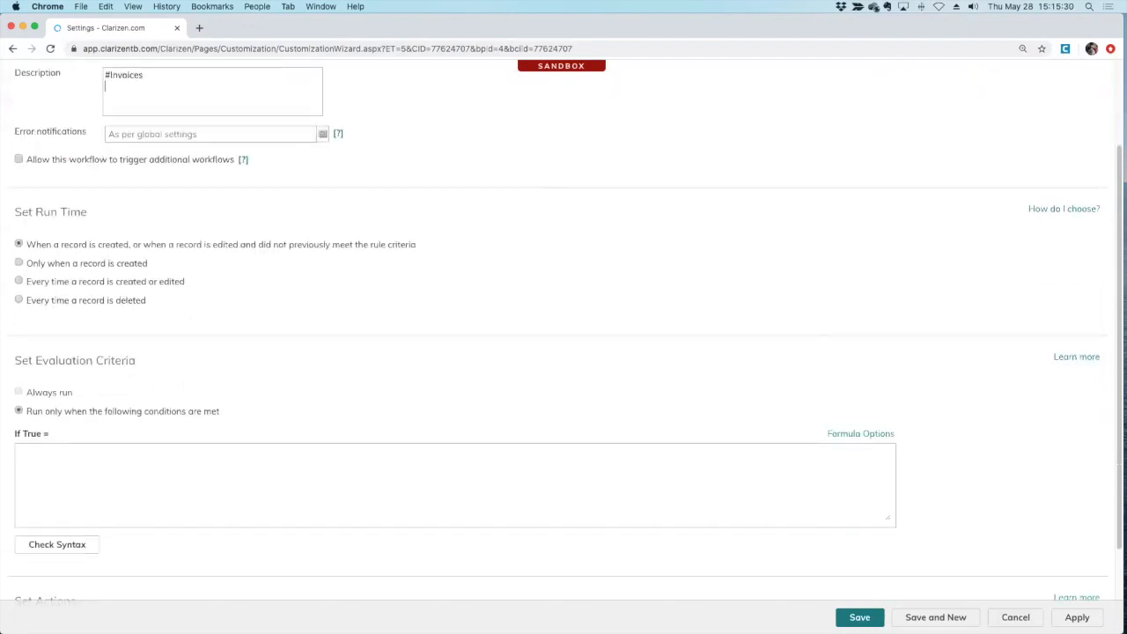
type("Update project timephase actu")
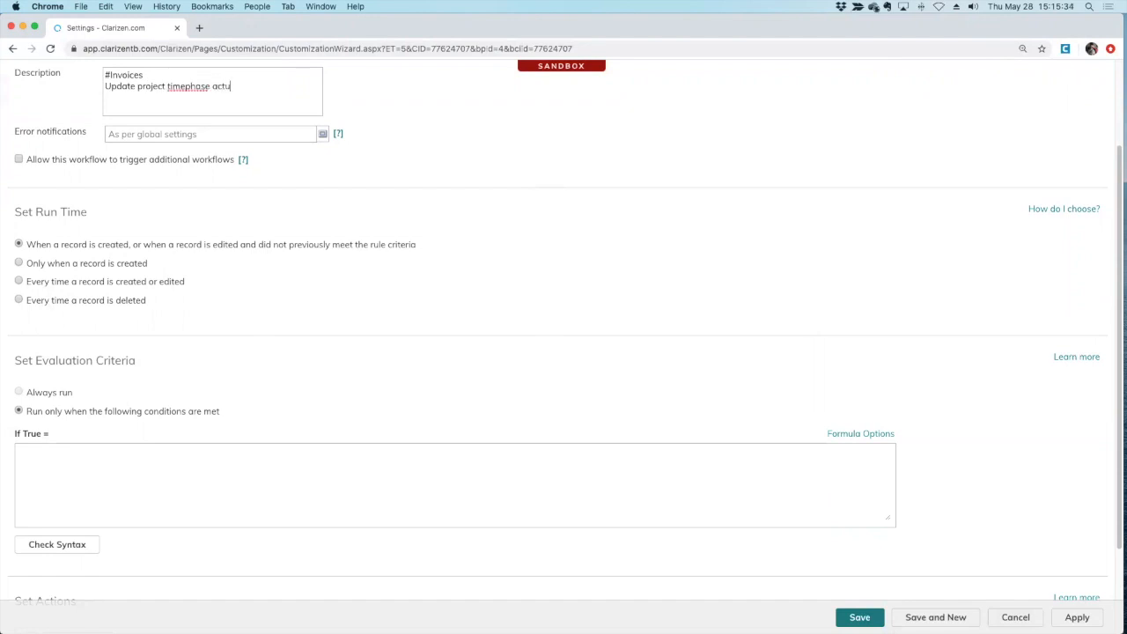
type("als when a new invoice is added or when the in")
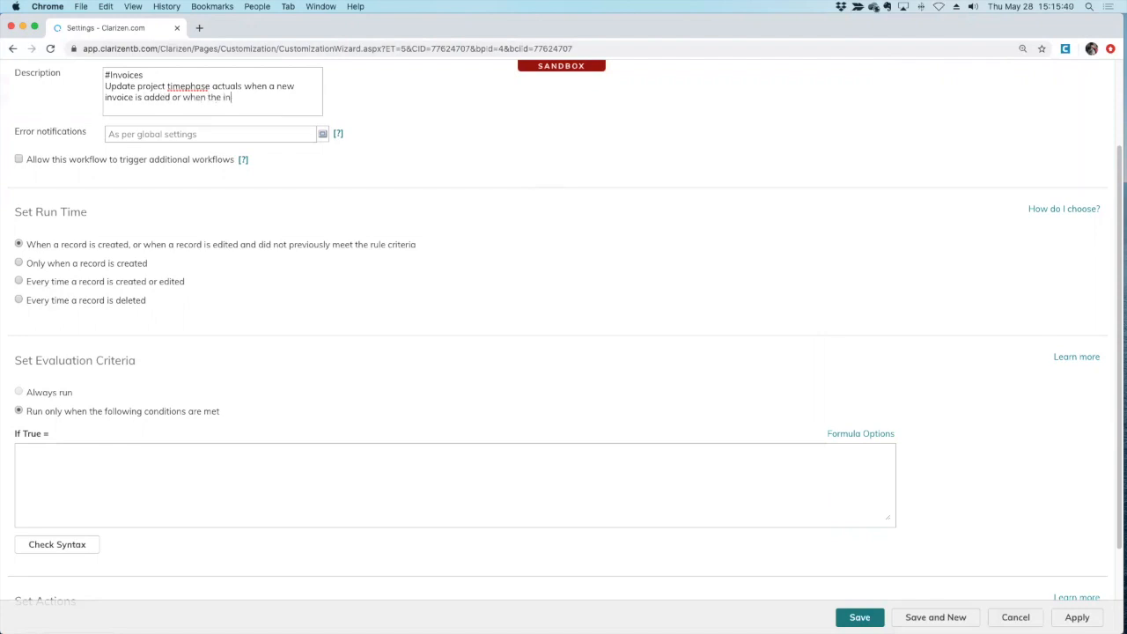
type("voice cost is changed")
Set the workflow rule to run every time a record is created or edited.
scroll(241, 502, "down", 3)
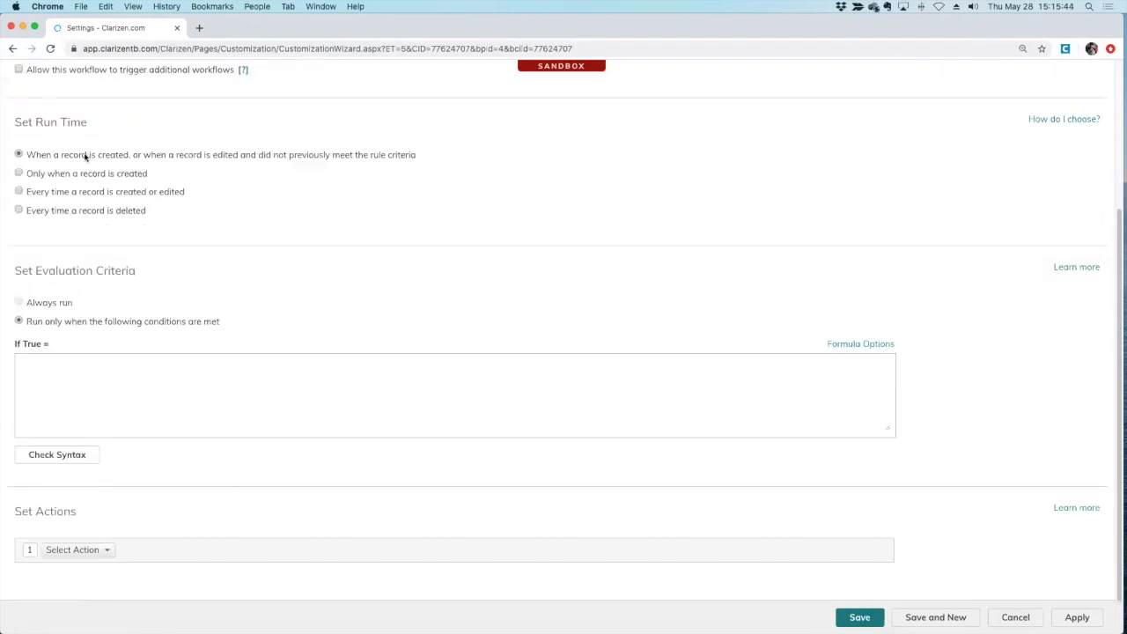
left_click(18, 192)
scroll(166, 378, "down", 1)
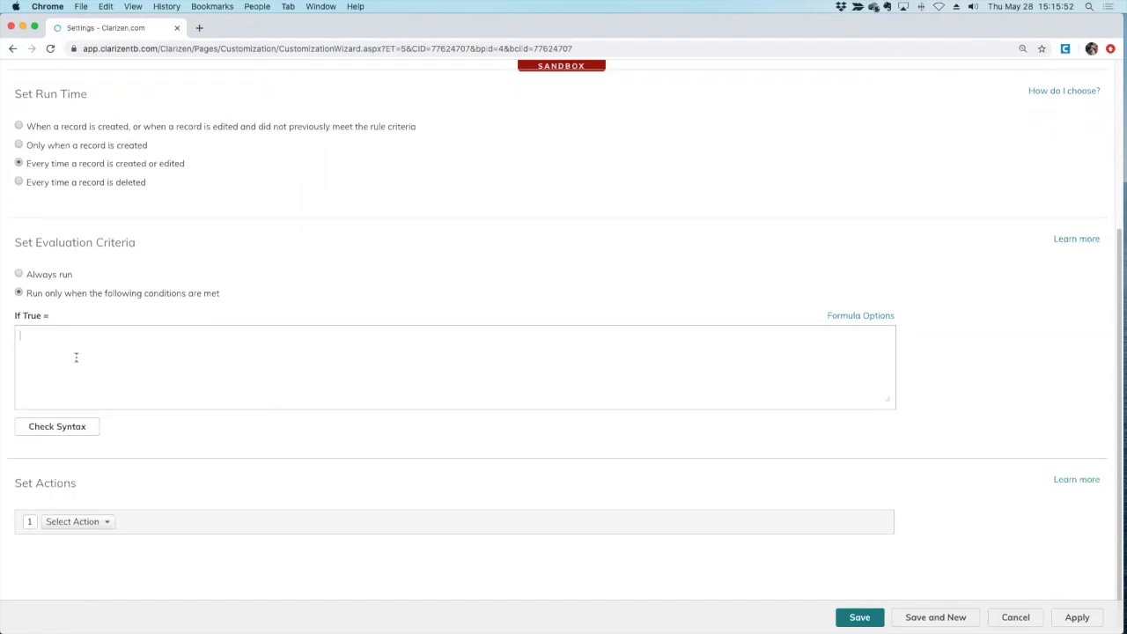
Begin the evaluation condition with (IsNew() || IsChanged( and insert the invoice's Cost field, $C_Cost, from the formula options.
type("(IsNew()")
type("|| IsChanged(")
right_click(69, 356)
left_click(855, 317)
left_click(561, 383)
type("cost")
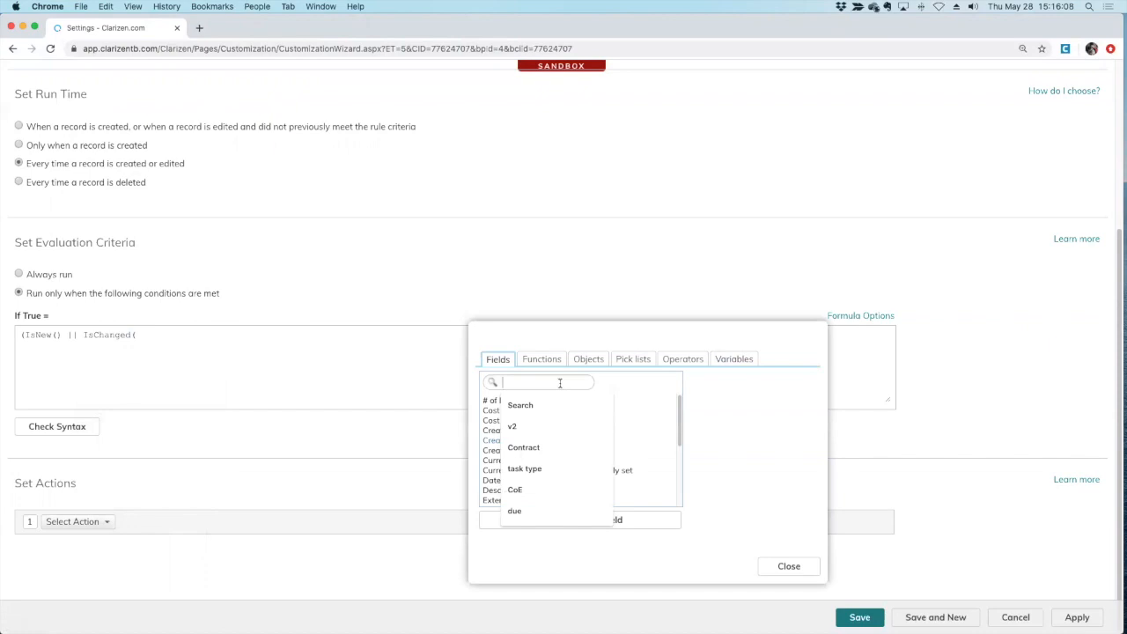
double_click(532, 401)
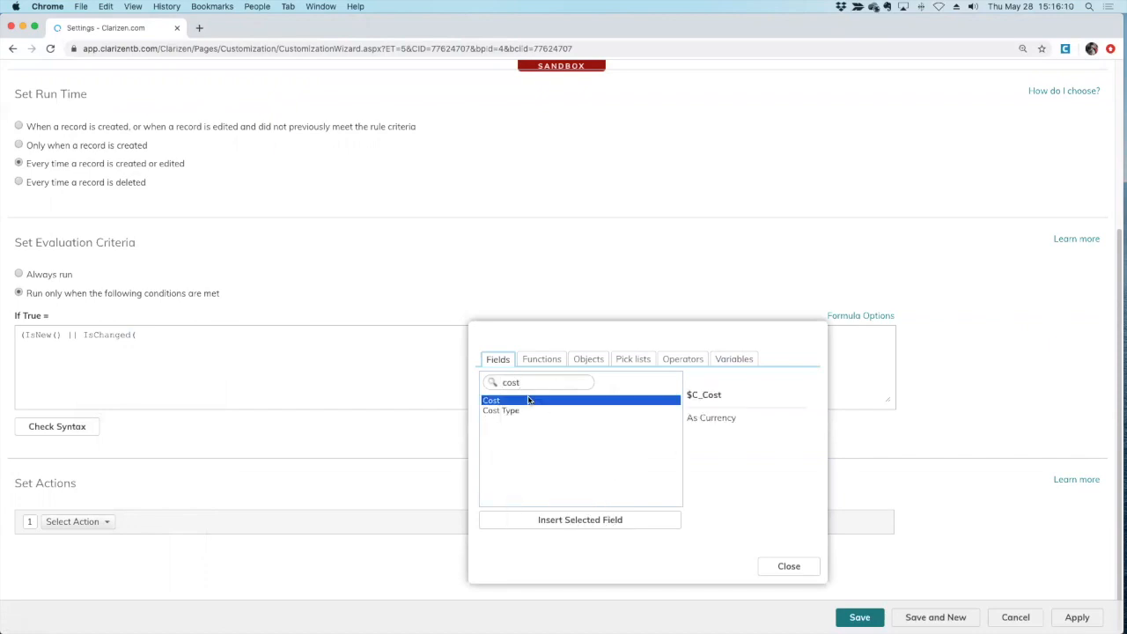
left_click(208, 351)
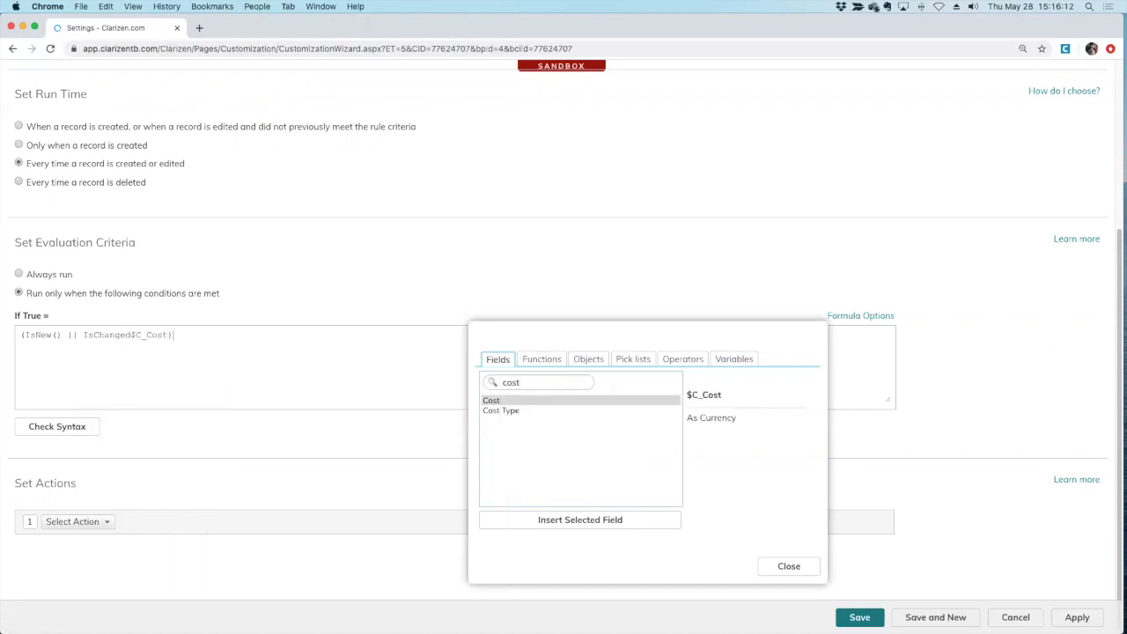
Complete the first condition line as (IsNew() || IsChanged($C_Cost) || IsChanged($C_Project)), inserting the Project field from the formula options.
left_click(131, 335)
type("() || IsChanged(")
double_click(510, 382)
type("Project")
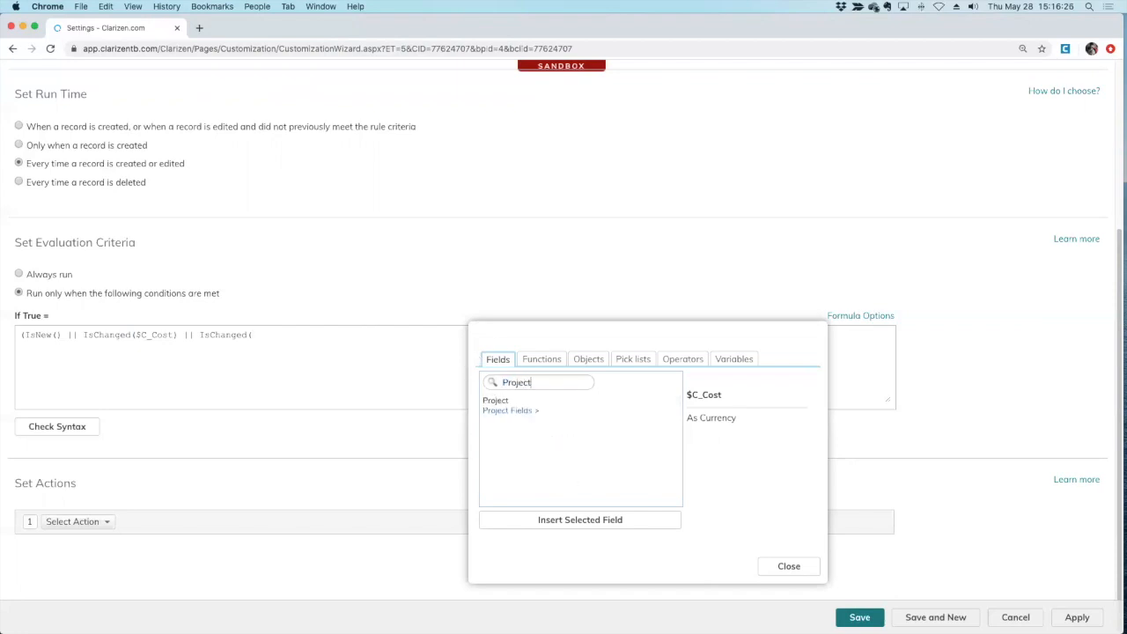
left_click(497, 401)
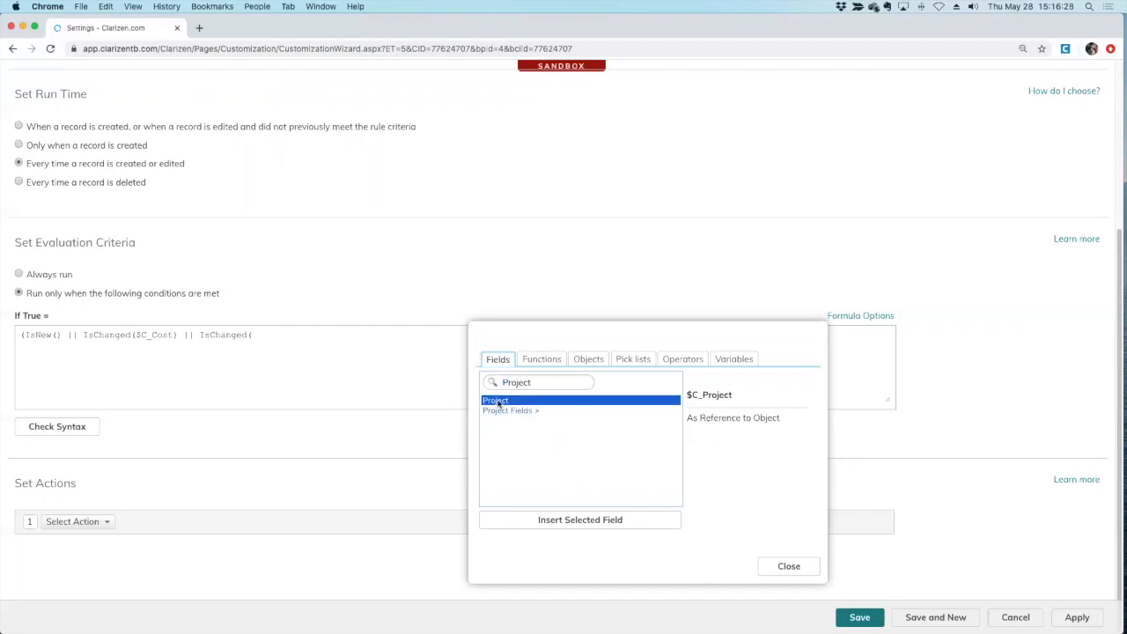
double_click(498, 401)
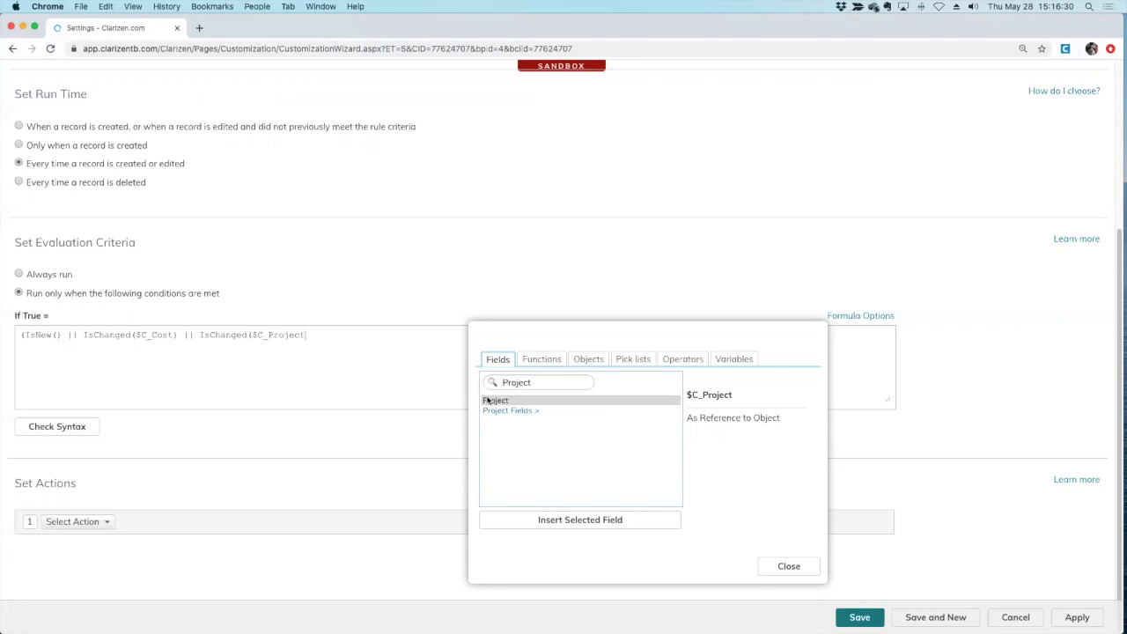
type(")")
left_click_drag(25, 336, 61, 336)
left_click(359, 334)
type(")")
Add the conditions && Not IsNull($C_Project) && Not IsNull($C_Date), inserting the invoice's Date field from the formula options.
type("N")
type("Not IsNull($C_Project) &&")
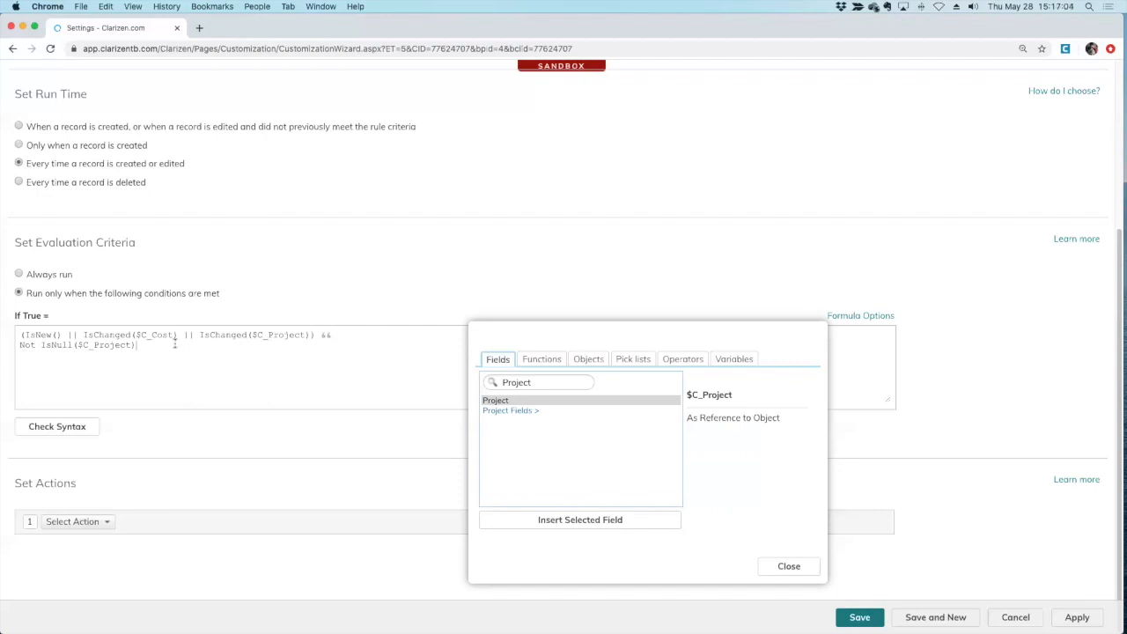
type("&&")
type("Not IsNull")
type("(")
double_click(526, 381)
type("date")
double_click(507, 421)
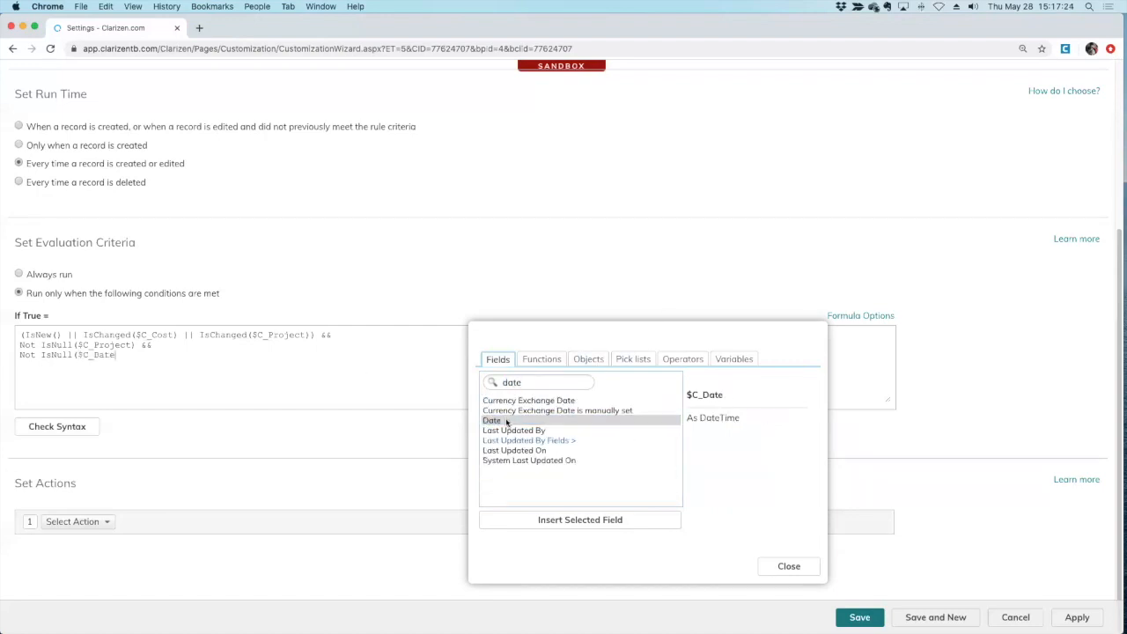
type(") ")
Add && Not IsNull($C_CostType) to the condition using the Cost Type field, and check the formula's syntax.
type("&&")
type("Not Isn")
type("Null(")
double_click(511, 384)
type("cost type")
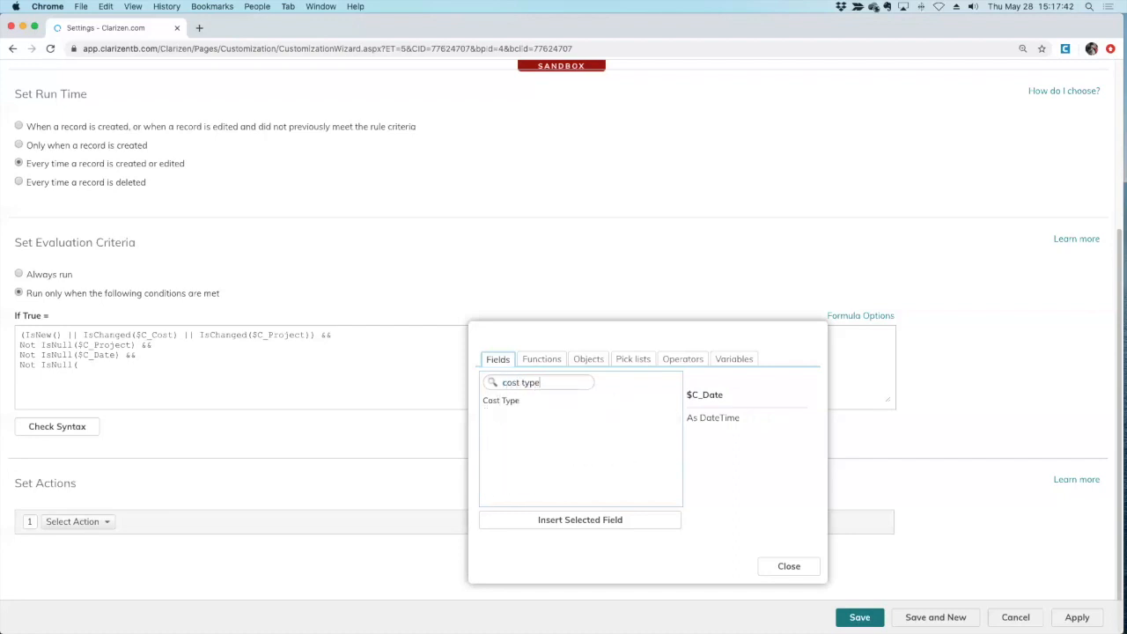
double_click(505, 402)
type(")")
left_click(77, 427)
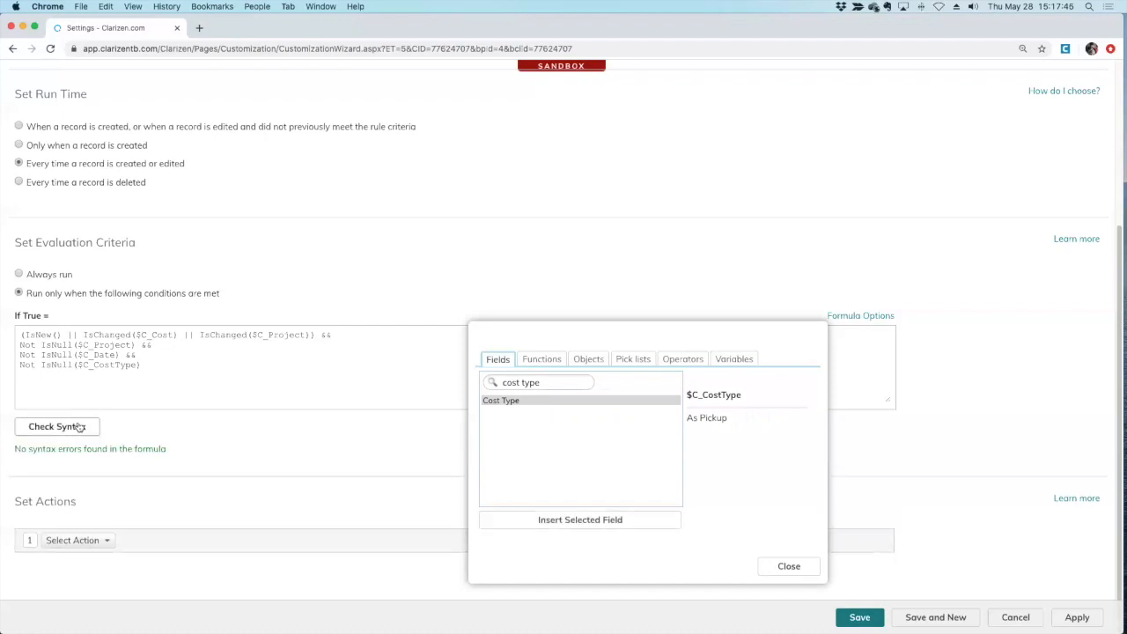
Review the IsNew, IsChanged($C_Cost) and IsChanged($C_Project) parts of the evaluation condition's first line.
left_click(24, 335)
left_click_drag(24, 335, 177, 334)
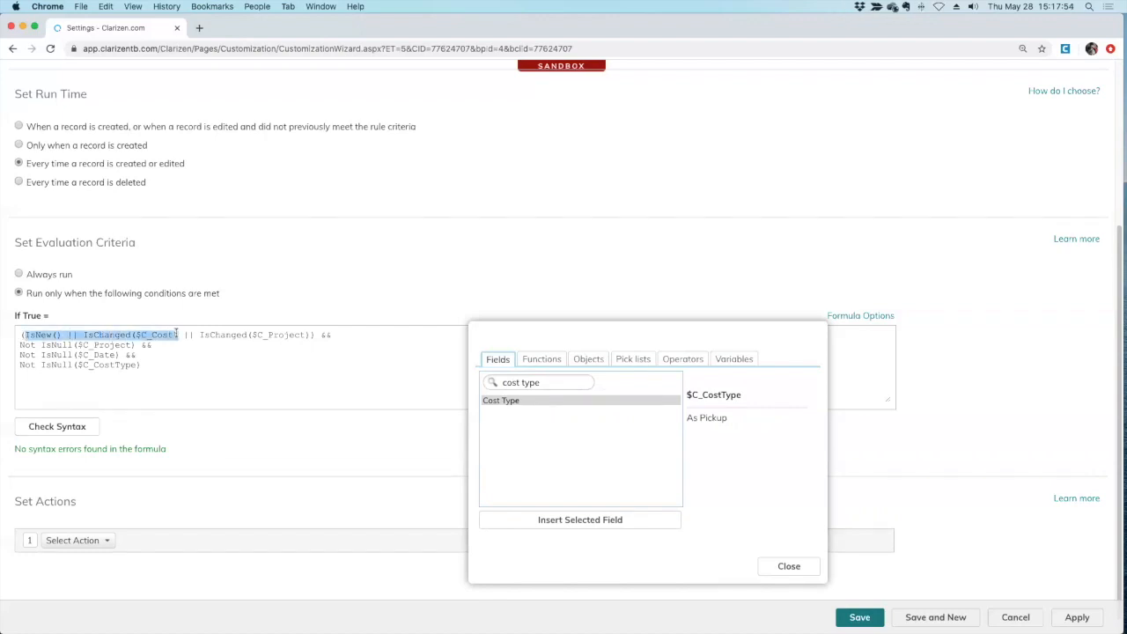
left_click(171, 335)
triple_click(167, 335)
left_click(166, 335)
left_click_drag(201, 334, 343, 334)
left_click(296, 334)
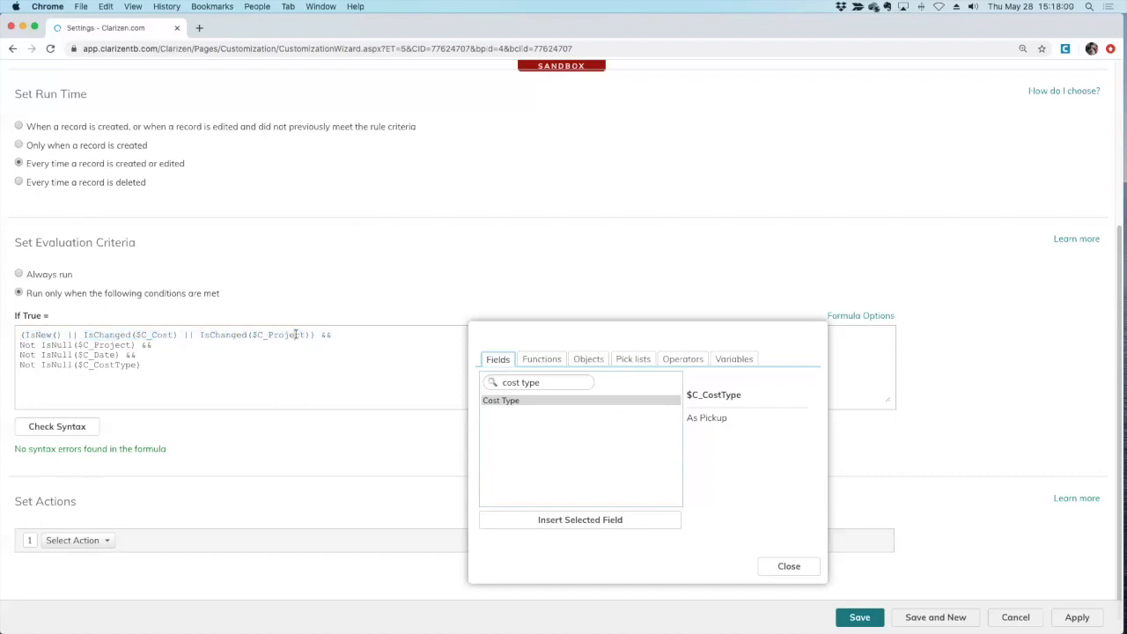
left_click_drag(252, 335, 306, 335)
left_click(307, 335)
Close the formula options and add a Set Variable action as the rule's first action.
left_click(790, 566)
scroll(365, 447, "down", 1)
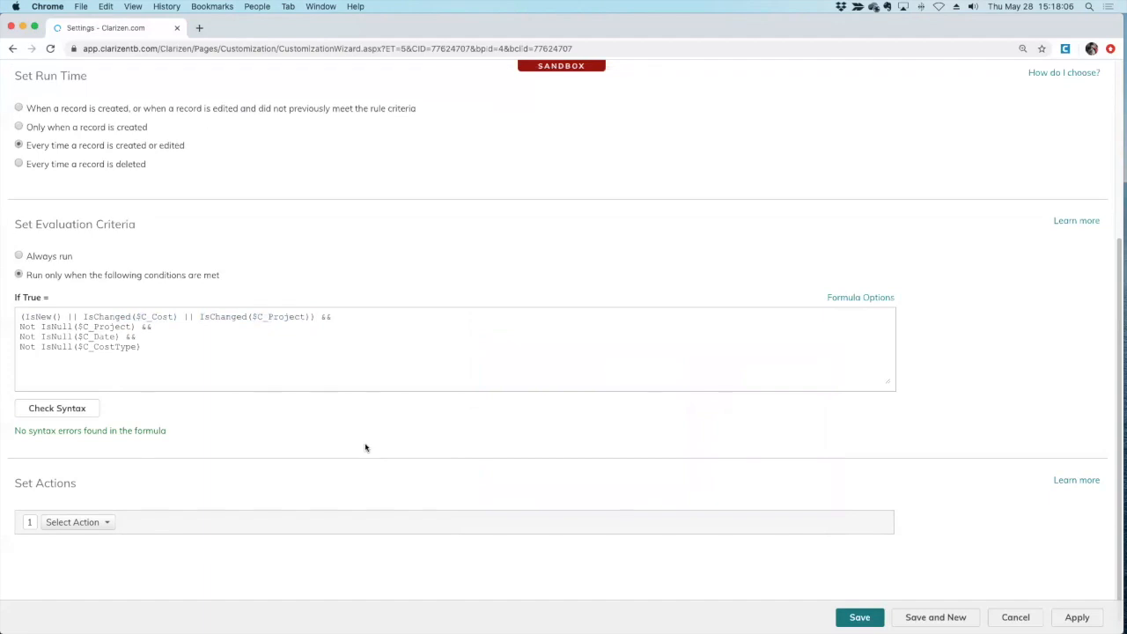
left_click(189, 462)
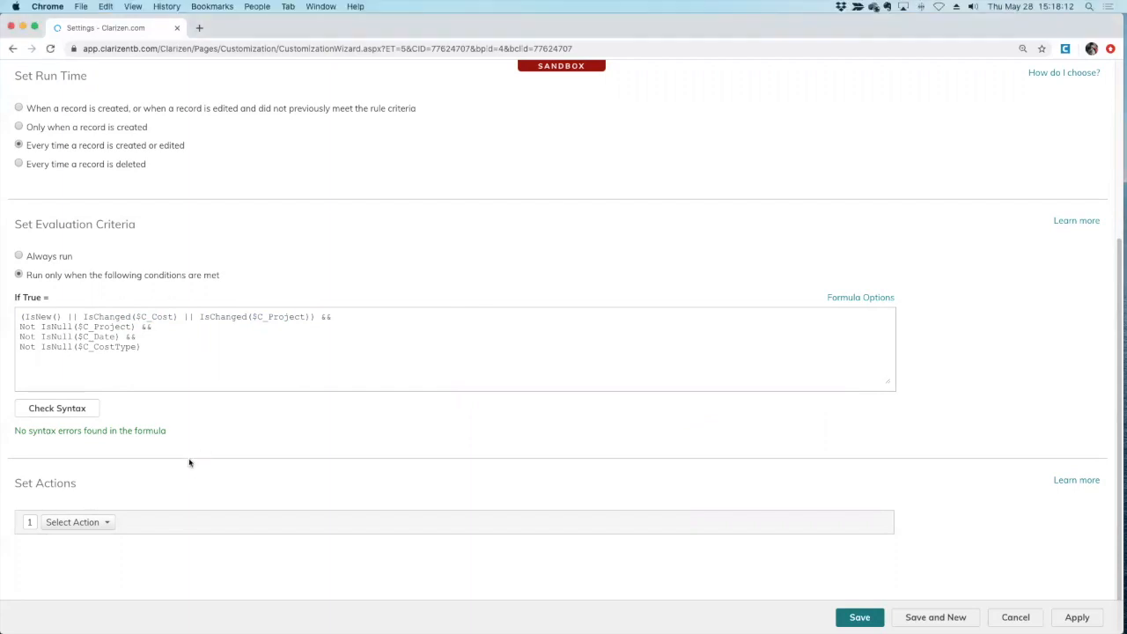
left_click(71, 524)
scroll(118, 465, "down", 3)
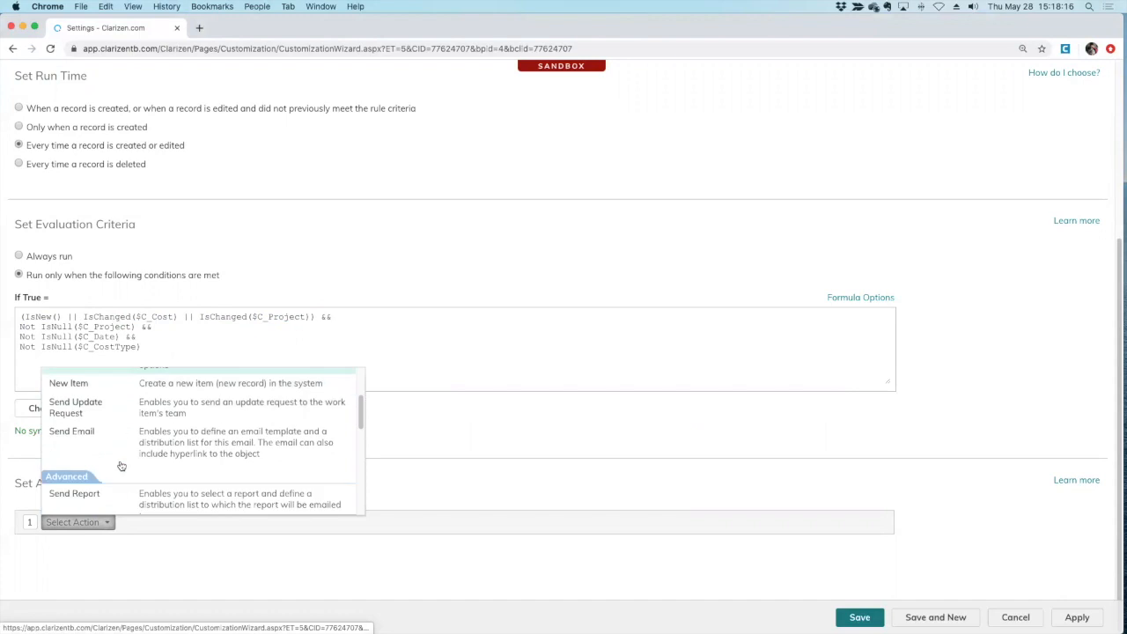
scroll(122, 468, "down", 5)
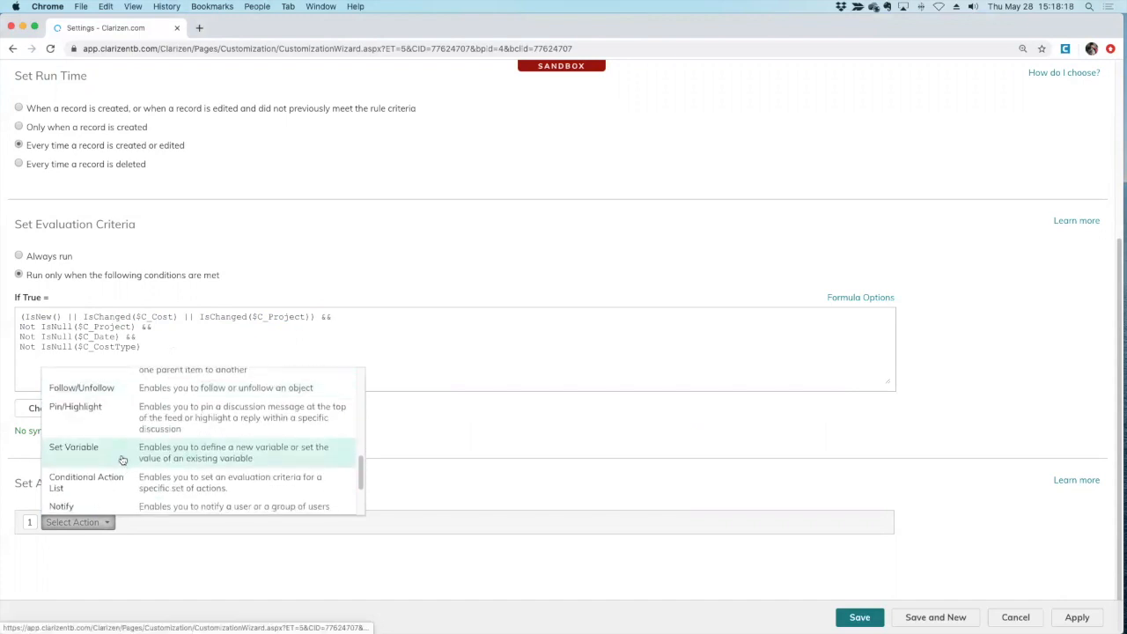
left_click(120, 466)
scroll(136, 487, "down", 3)
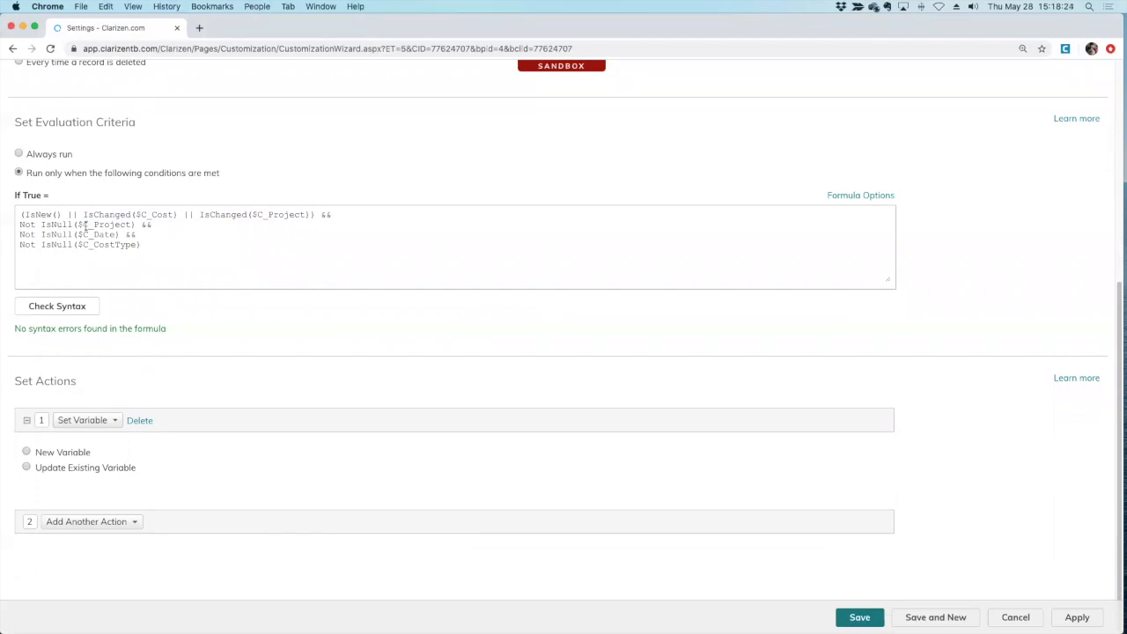
Open the recent Simple Test Project in a second browser tab and examine its Financial Panel.
left_click(168, 50)
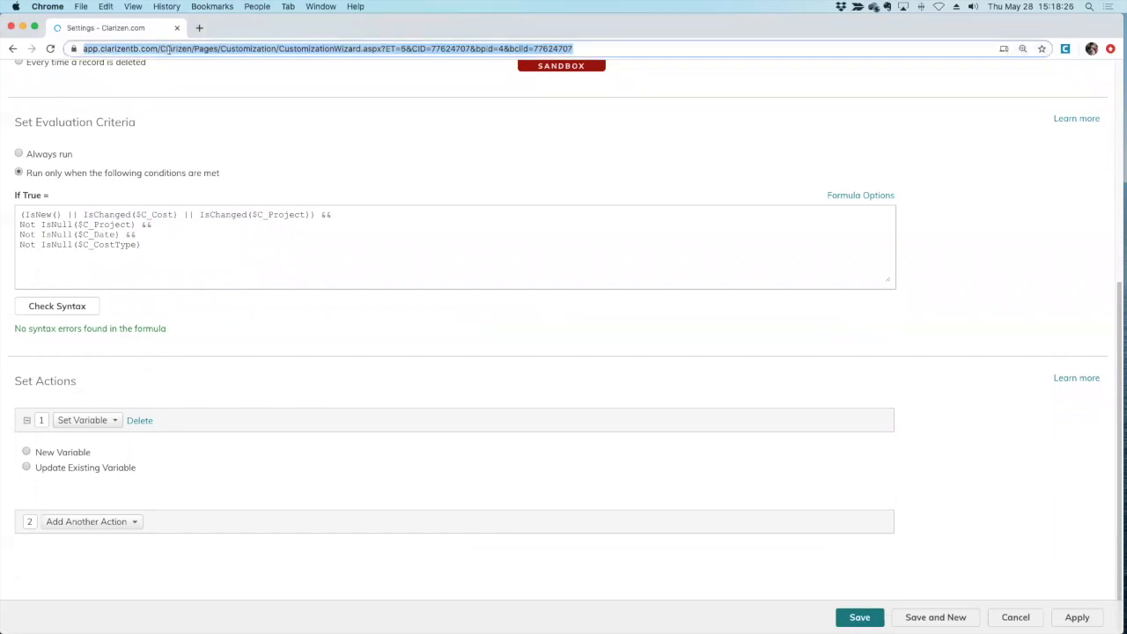
key("super+Return")
left_click(250, 27)
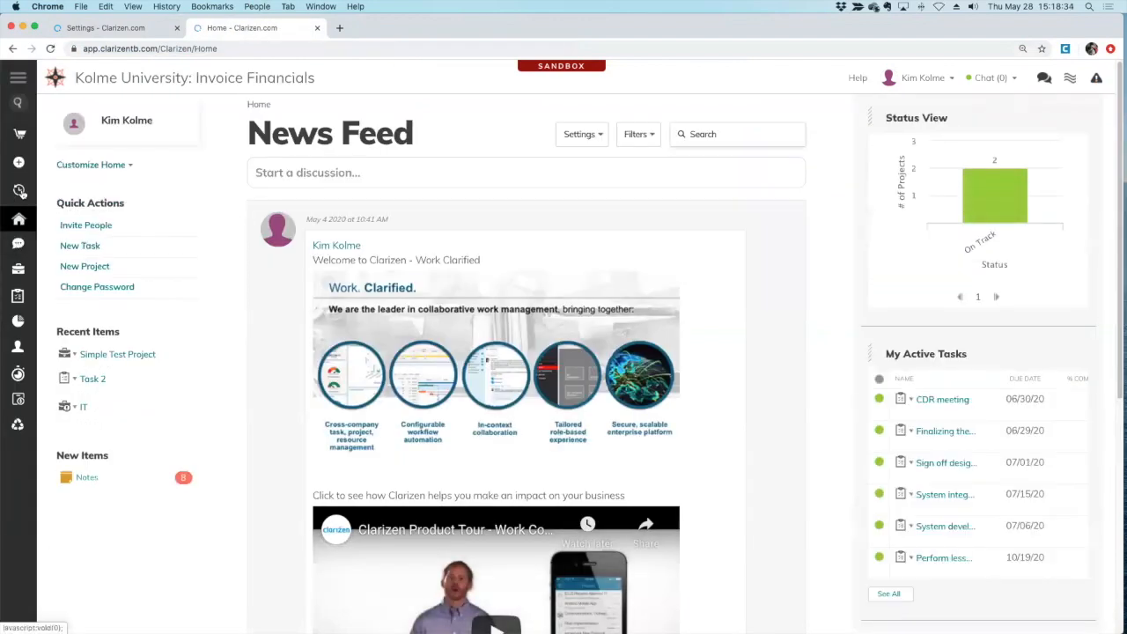
left_click(19, 189)
left_click(67, 220)
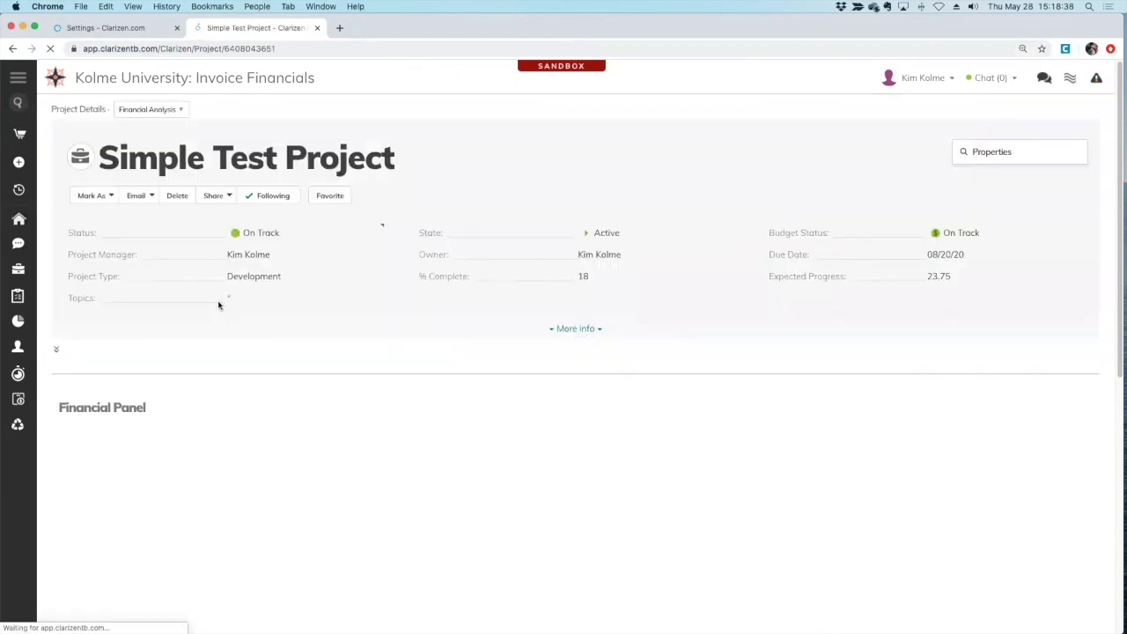
scroll(215, 392, "down", 3)
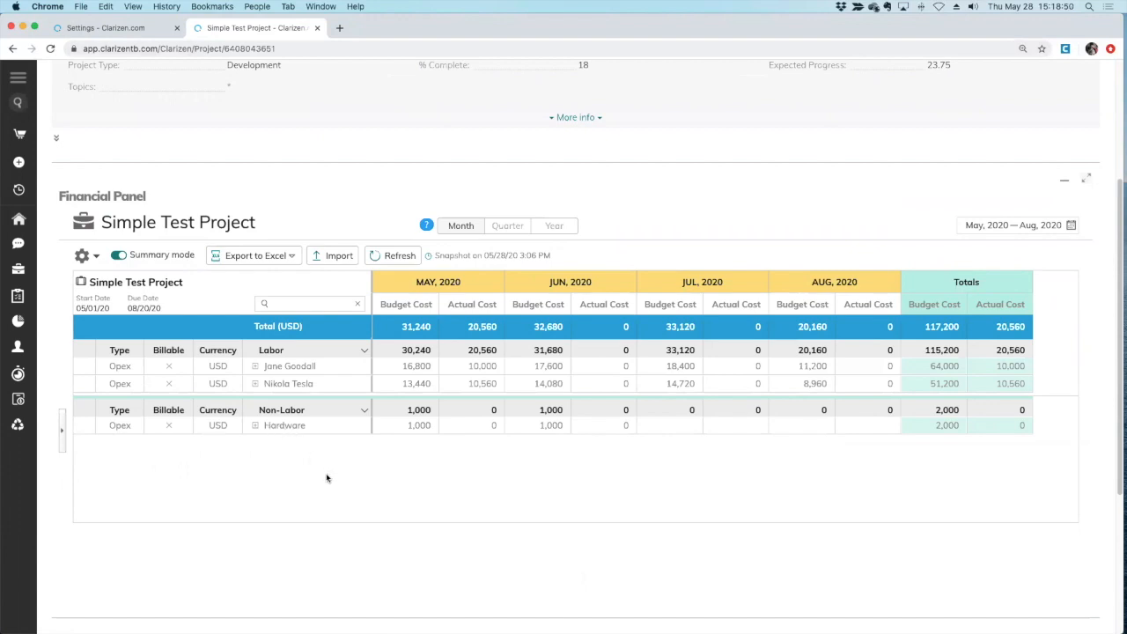
Return to the workflow rule settings and define a new variable named NonLaborCostType in the Set Variable action.
left_click(132, 29)
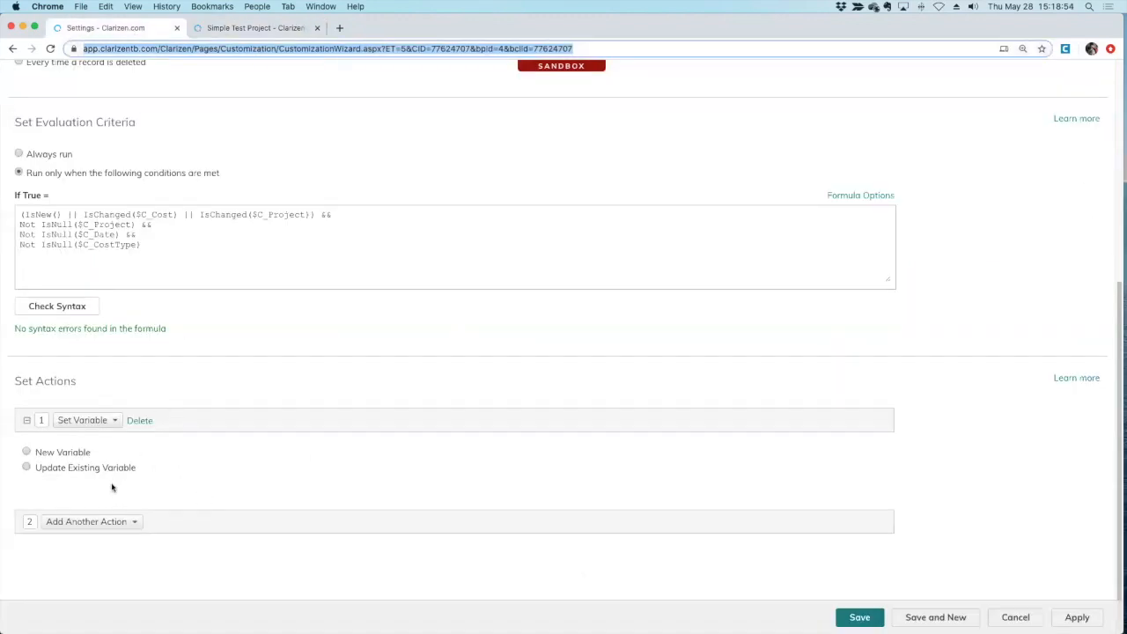
left_click(180, 466)
left_click(26, 453)
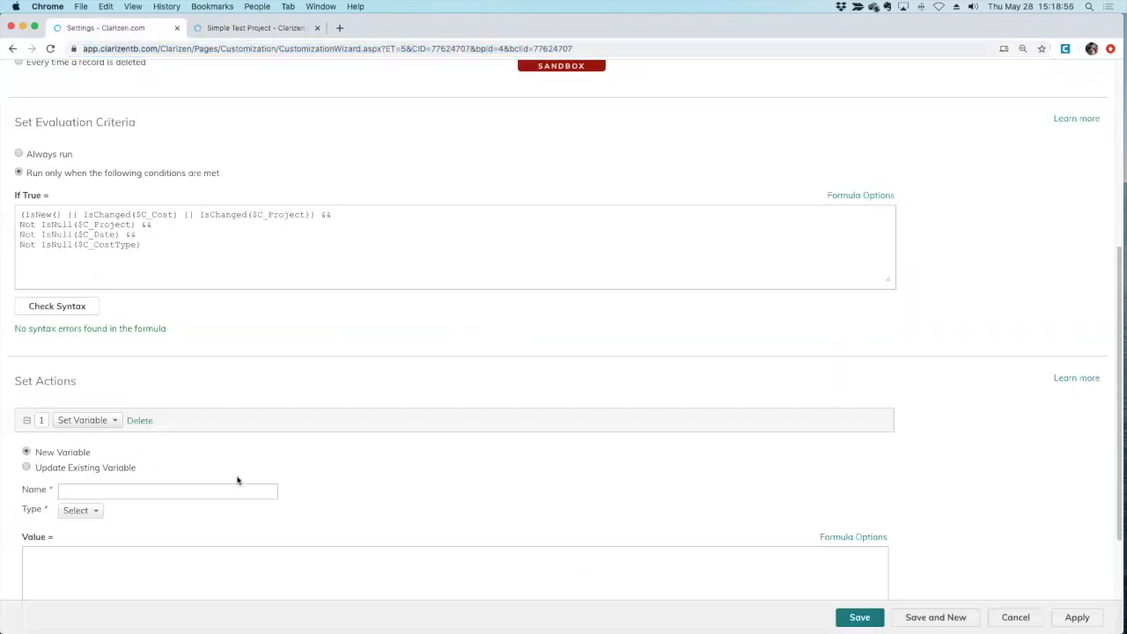
scroll(274, 483, "down", 3)
scroll(275, 483, "down", 1)
left_click(89, 369)
type("NonLa")
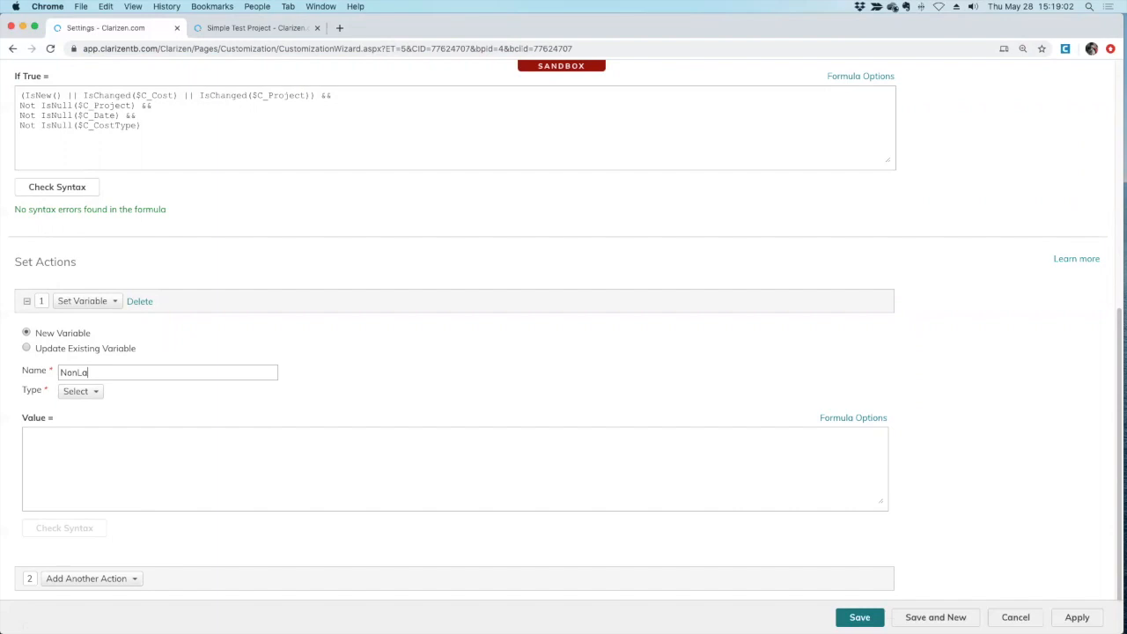
type("borCostType")
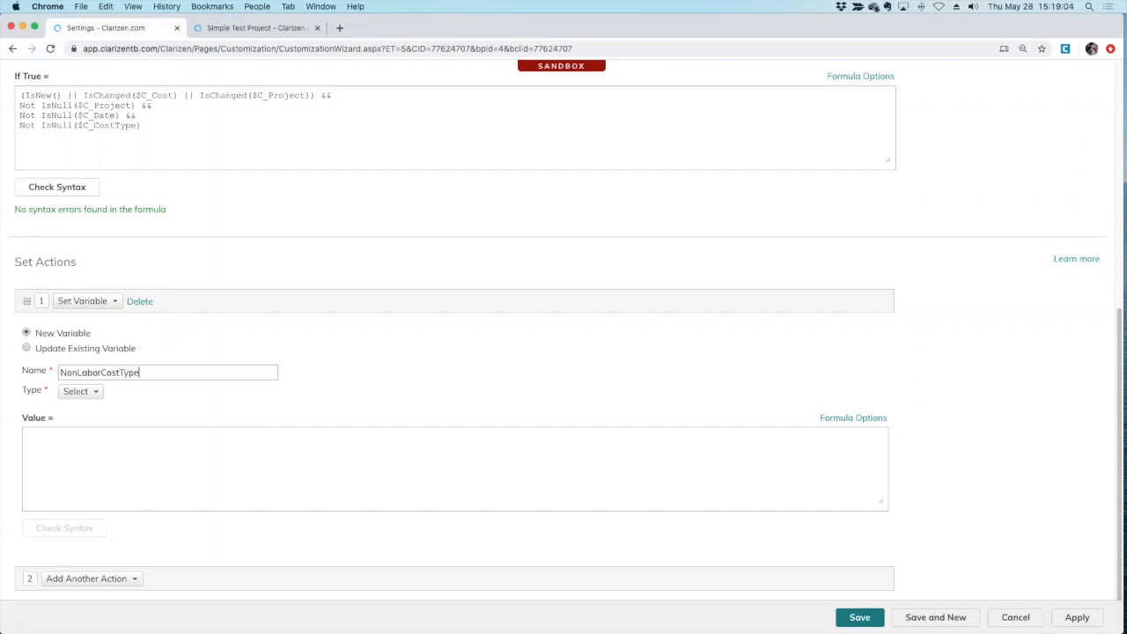
Set the NonLaborCostType variable's type to Reference To Object with Non-Labor Resource as the entity type.
left_click(81, 391)
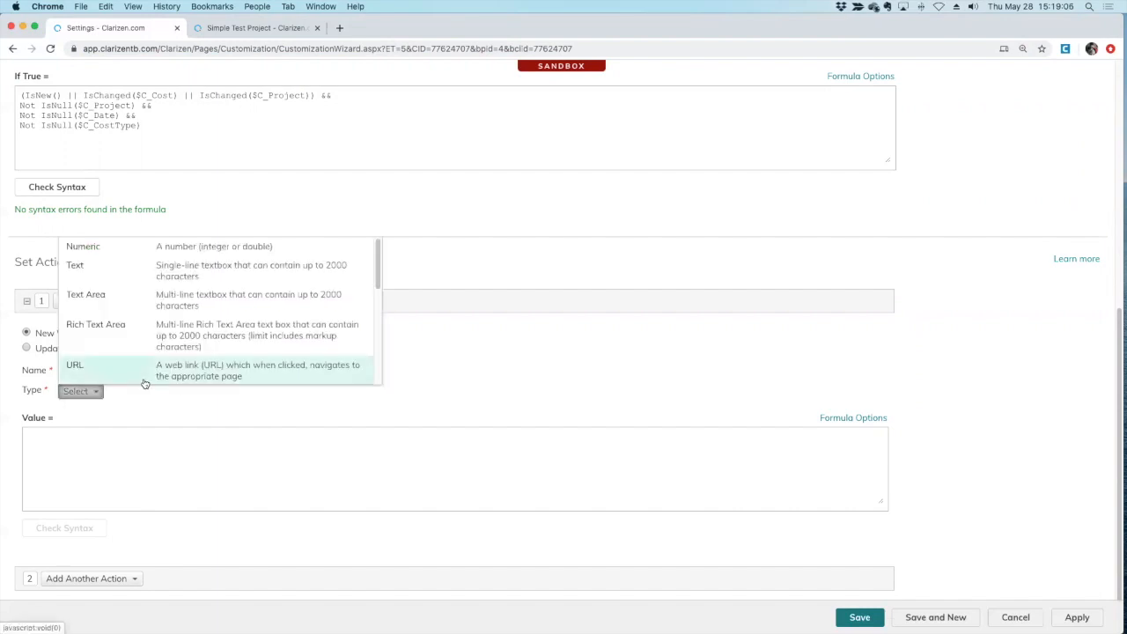
scroll(229, 360, "down", 5)
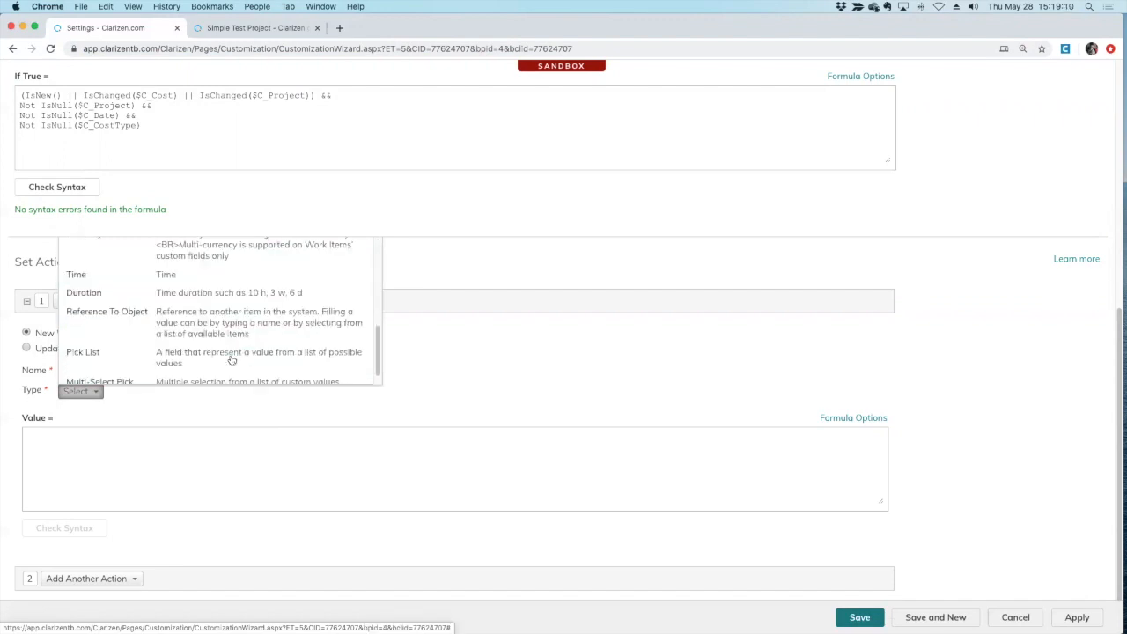
scroll(231, 360, "up", 2)
scroll(232, 360, "up", 1)
scroll(232, 361, "down", 3)
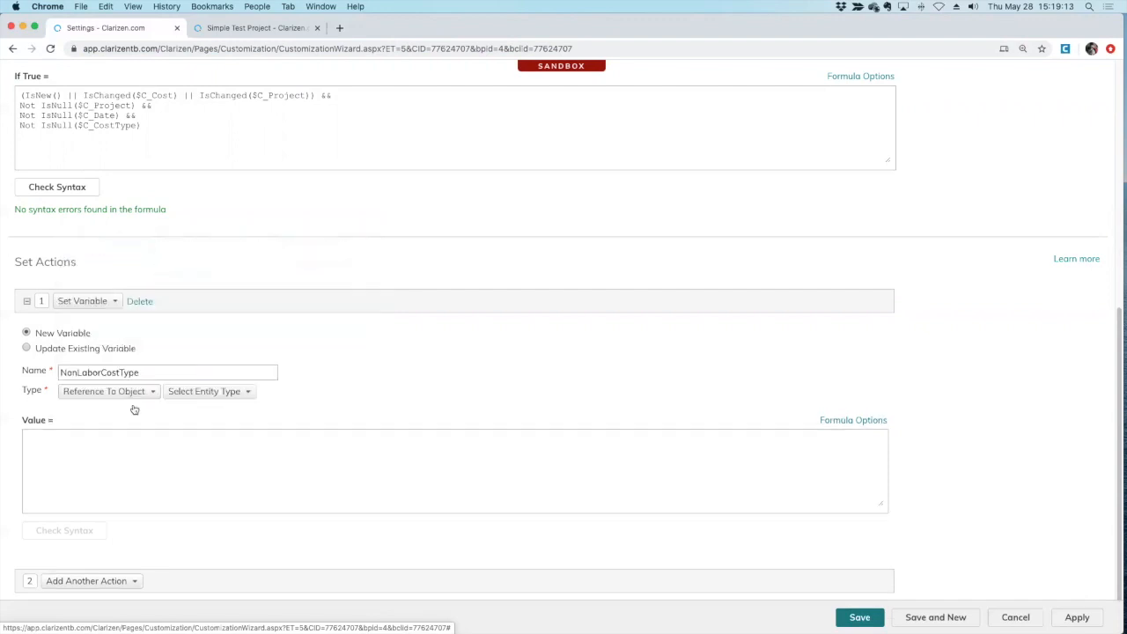
left_click(203, 392)
scroll(238, 352, "down", 2)
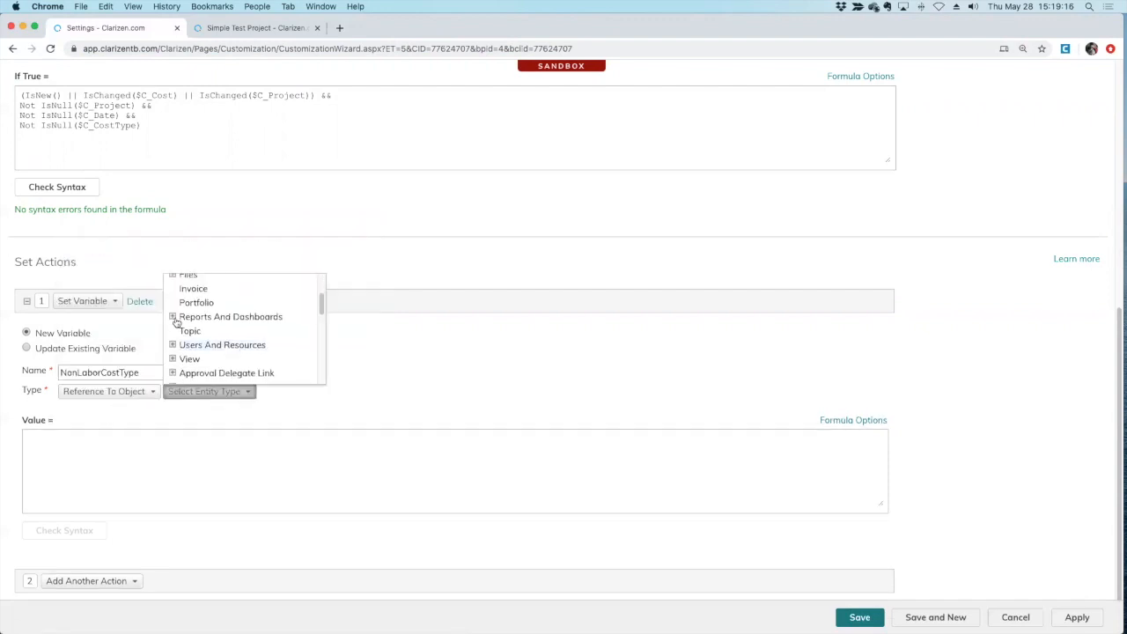
left_click(173, 344)
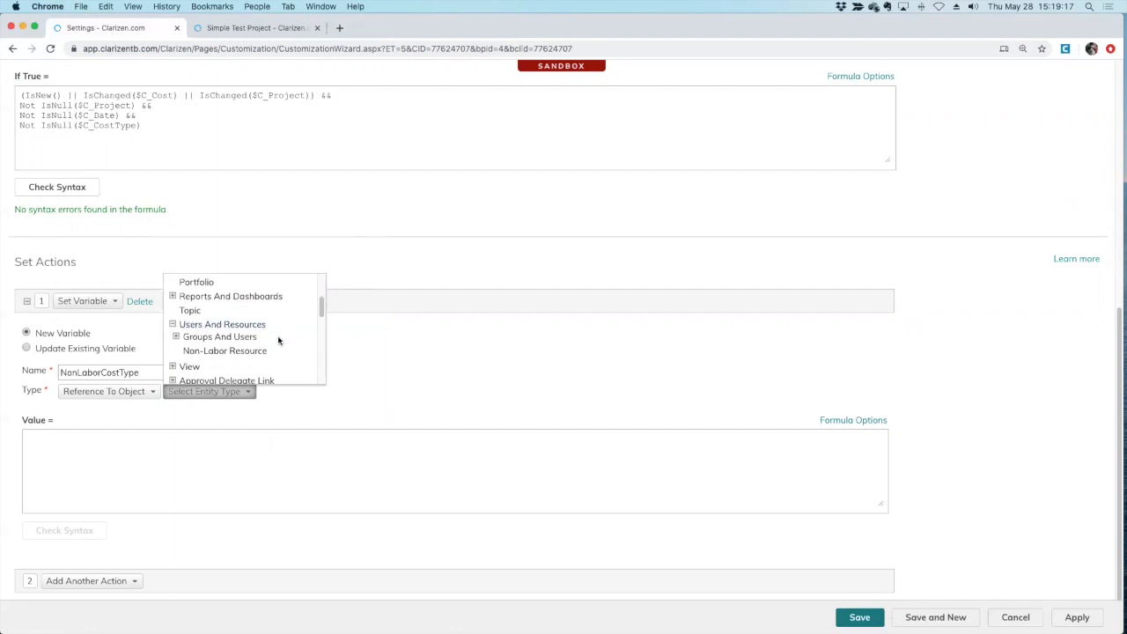
left_click(222, 350)
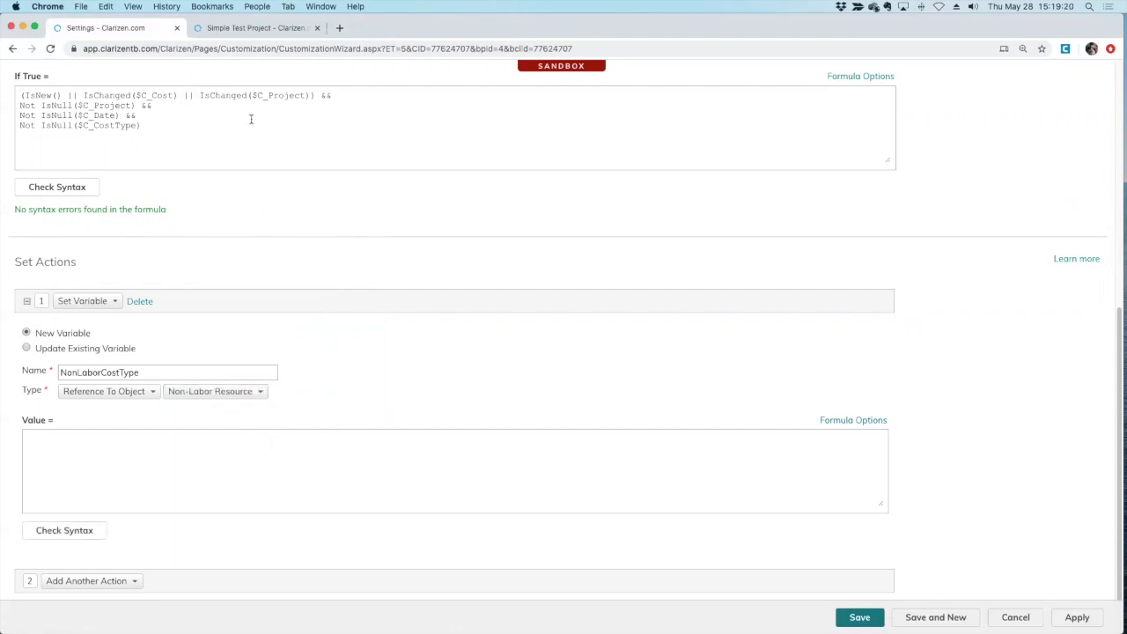
From the project tab, open the Non-Labor Resources list in a new tab and examine the available resources.
left_click(255, 28)
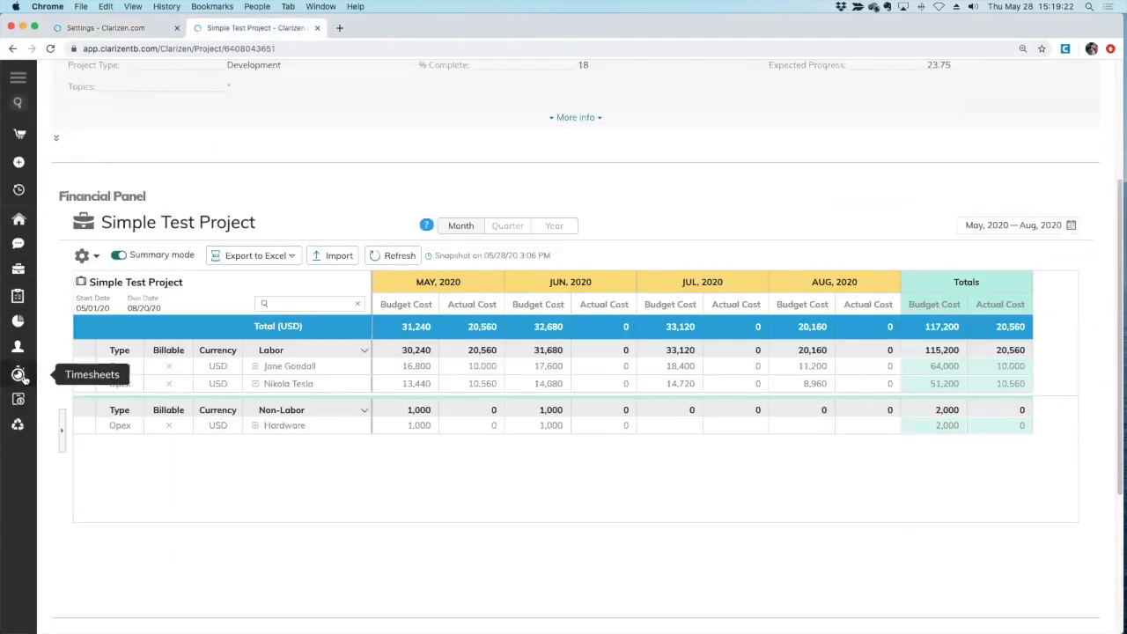
left_click(18, 78)
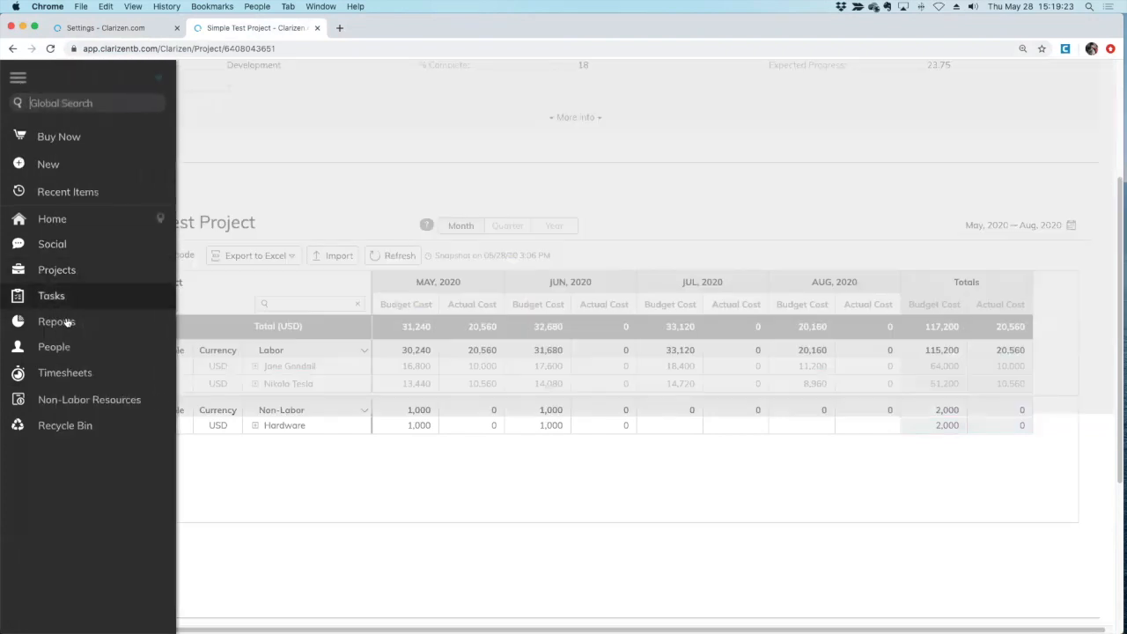
right_click(81, 400)
left_click(101, 406)
left_click(371, 29)
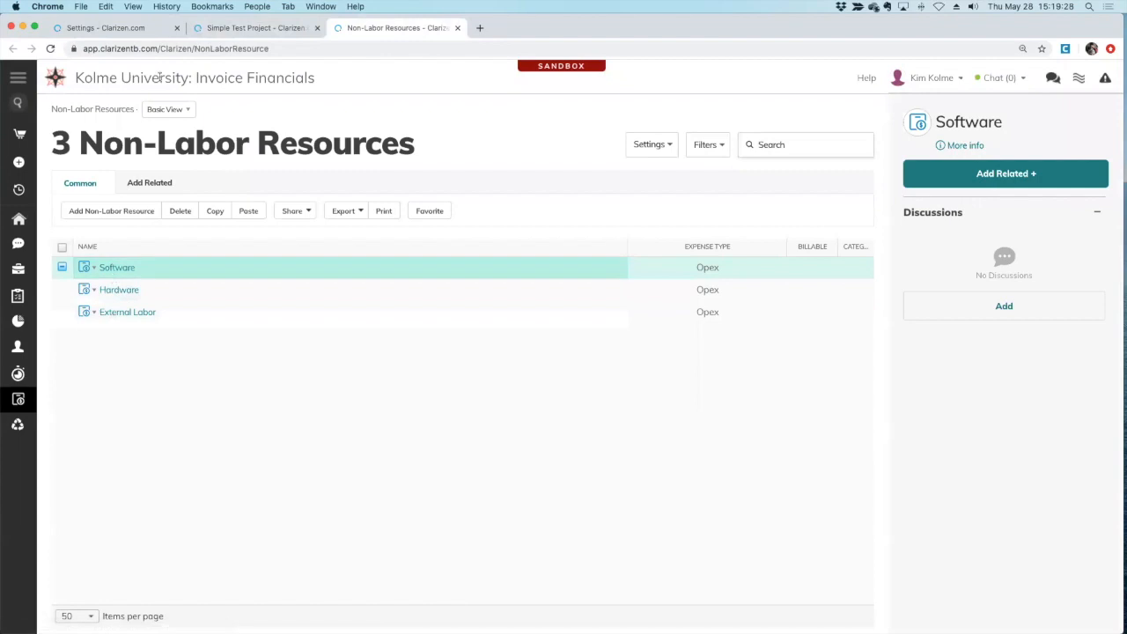
Return to the workflow rule settings and begin the NonLaborCostType value formula with Case(ToString($C_CostType), followed by a 'Software' case.
left_click(146, 27)
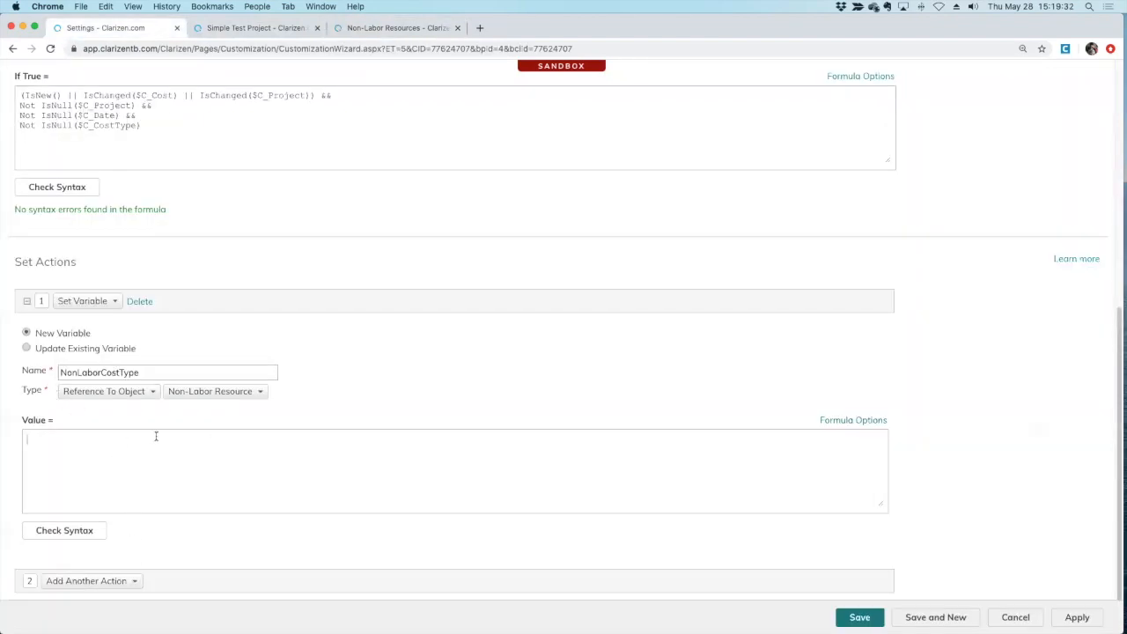
left_click(53, 474)
type("stType),")
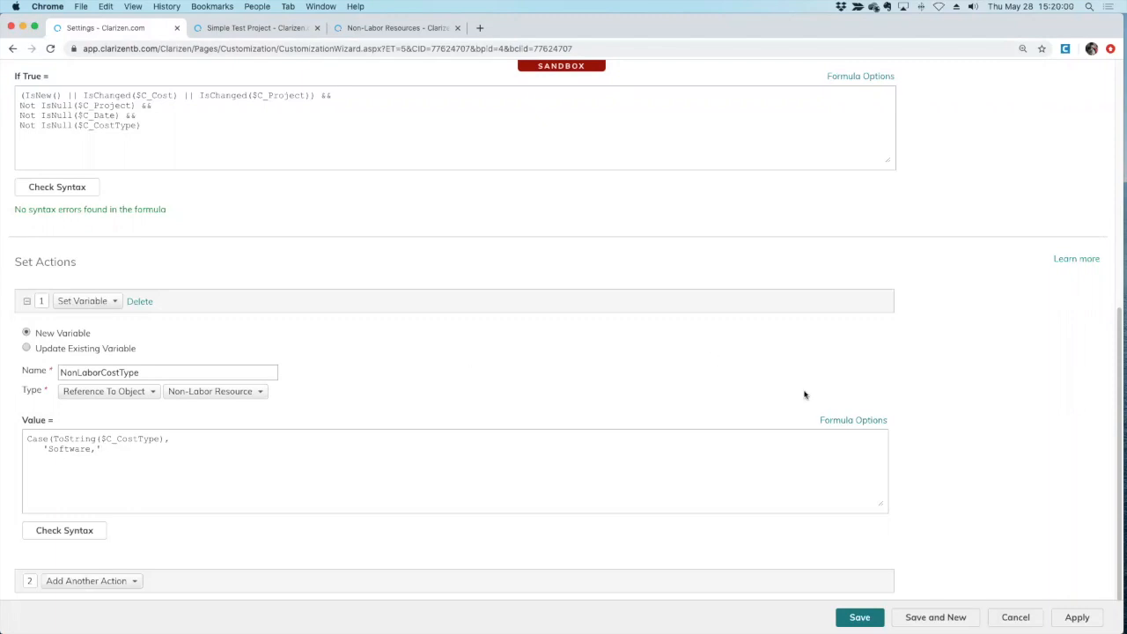
Insert the Organization variable's Software NLR field, Organization.C_SoftwareNLR, as the result of the 'Software' case.
left_click(847, 422)
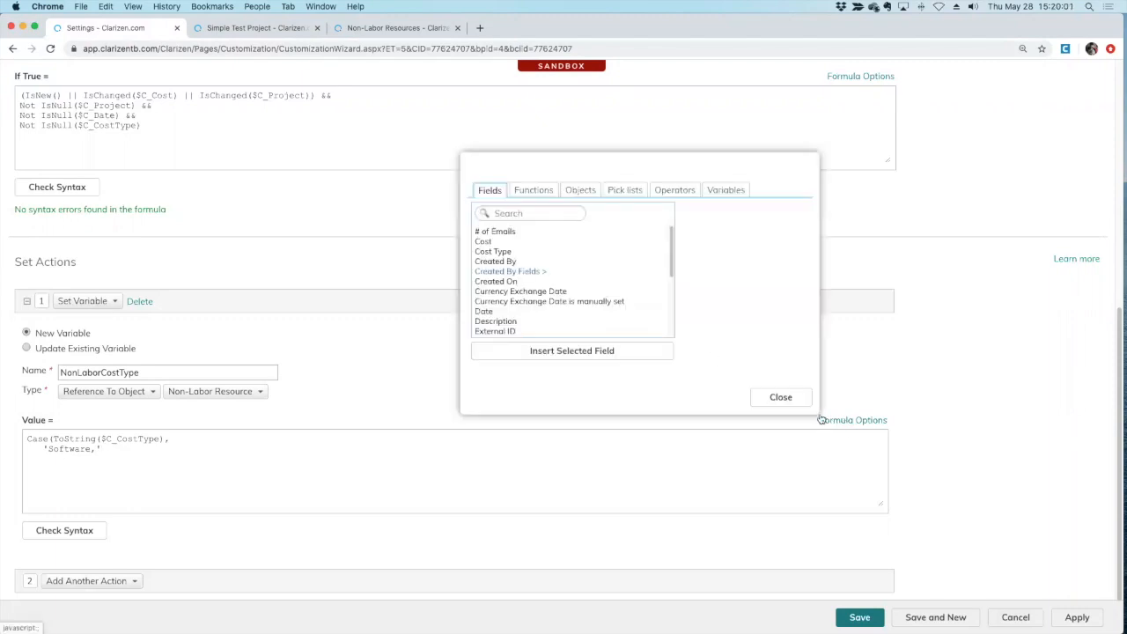
left_click(728, 190)
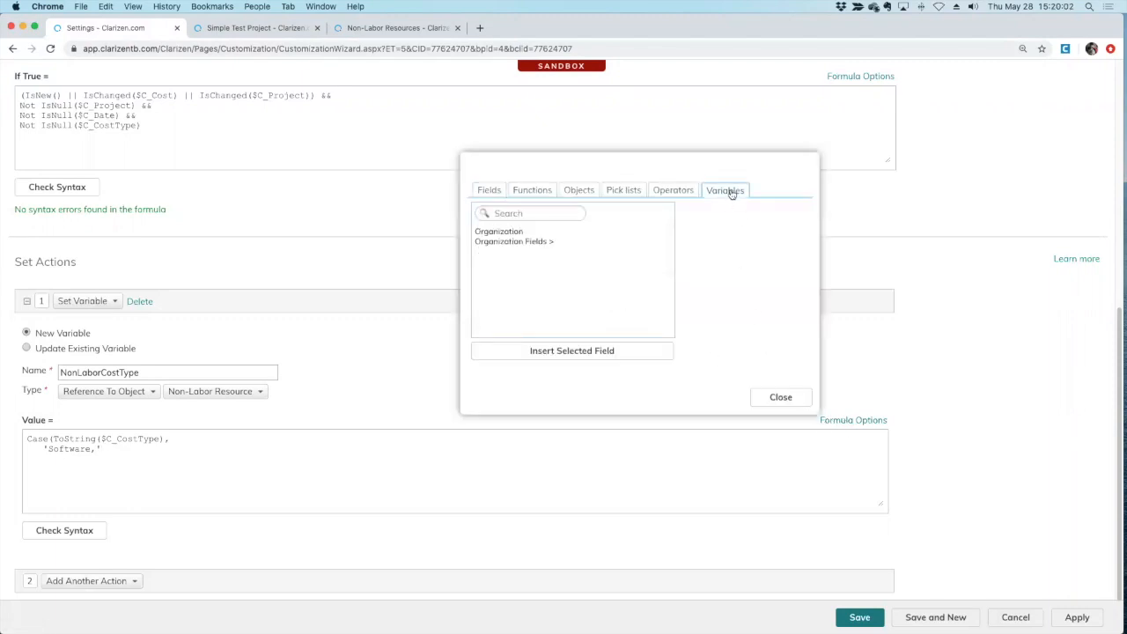
left_click(521, 241)
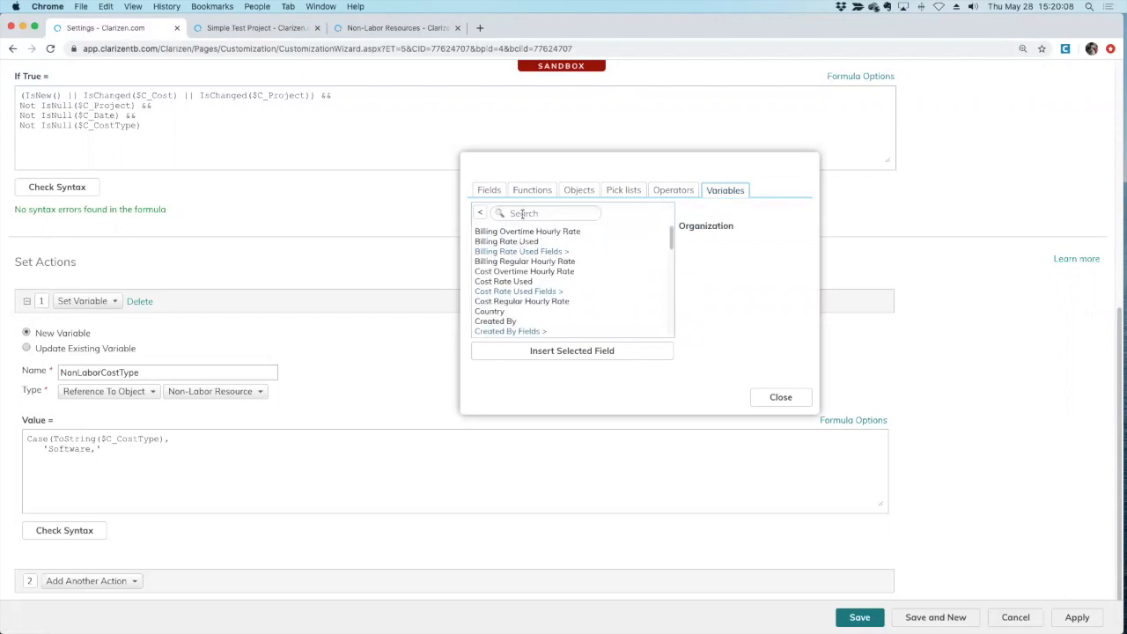
left_click(525, 213)
type("software")
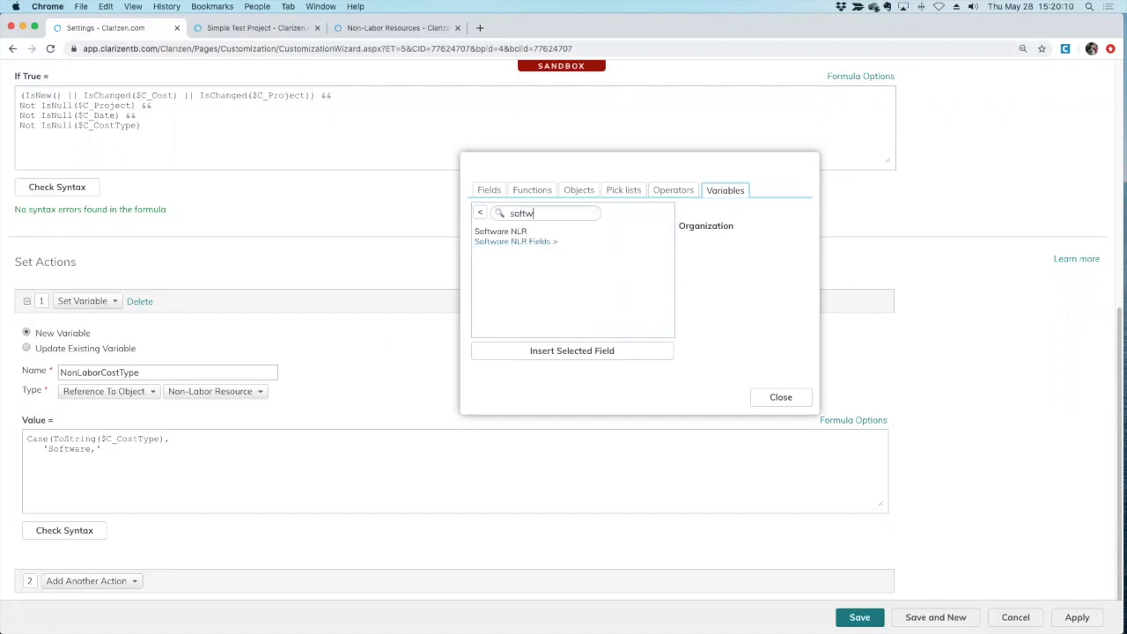
left_click(502, 233)
left_click(548, 356)
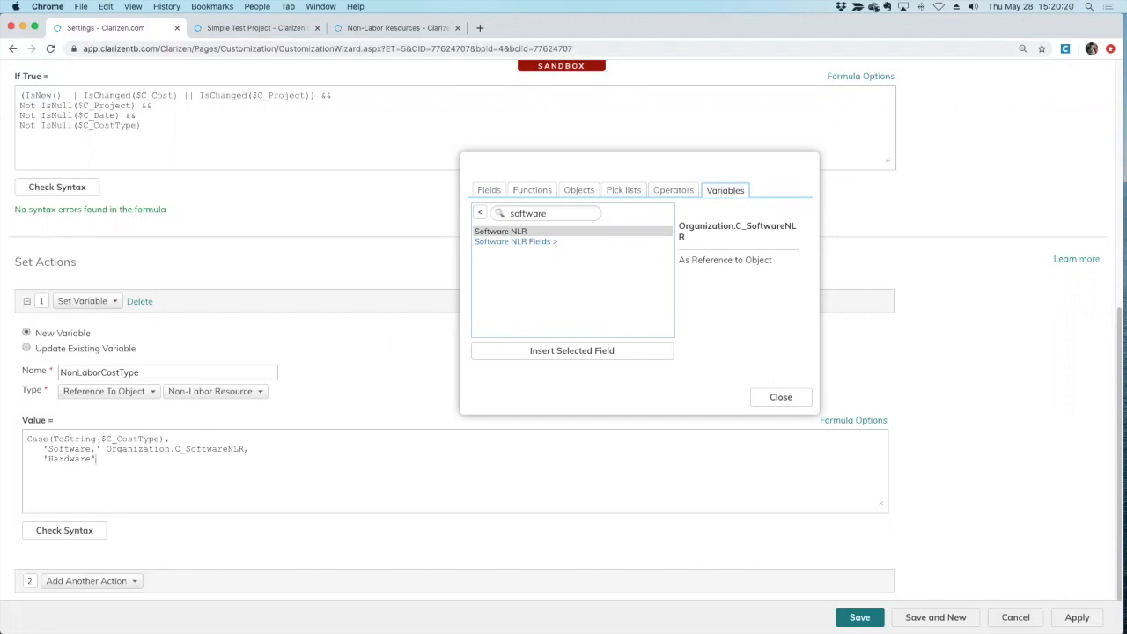
Correct the 'Software' case's comma placement and add a 'Hardware' case returning Organization.C_HardwareNLR.
key("BackSpace")
type(",")
double_click(520, 214)
type("hardware")
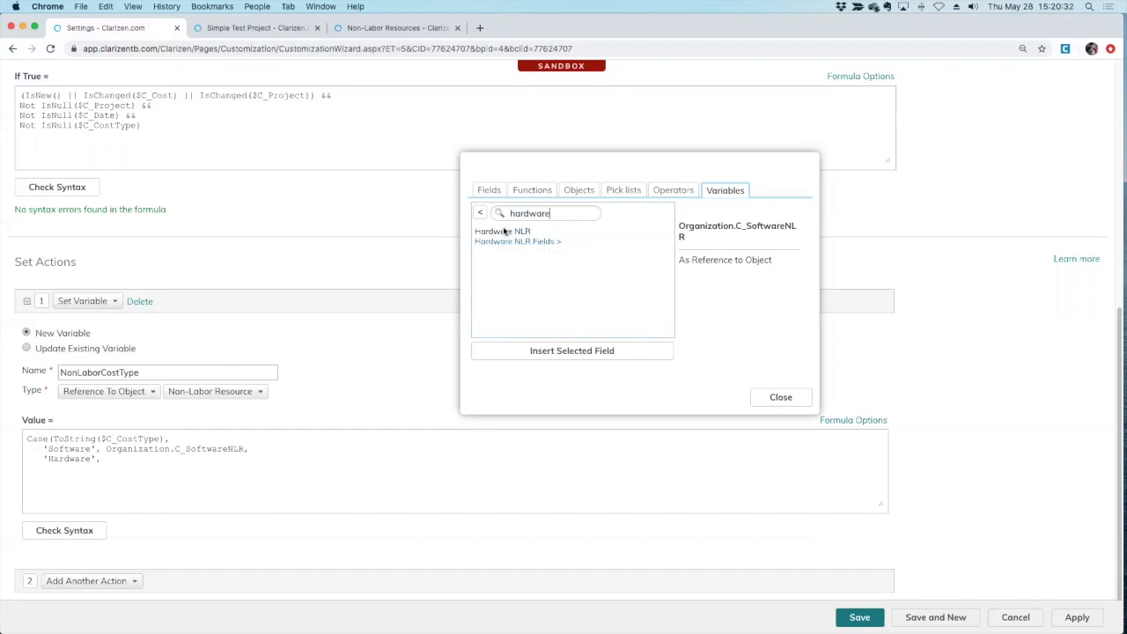
double_click(505, 230)
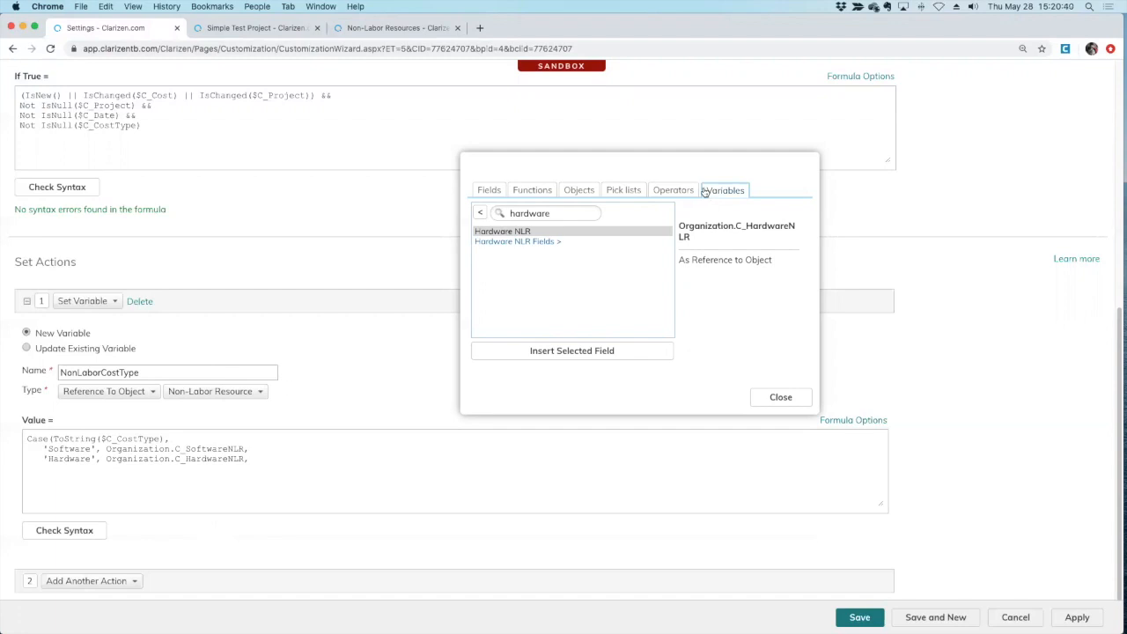
Complete the Case formula with Organization.C_ExternalLaborNLR as the default result, check its syntax, and close the formula options.
double_click(529, 212)
type("external")
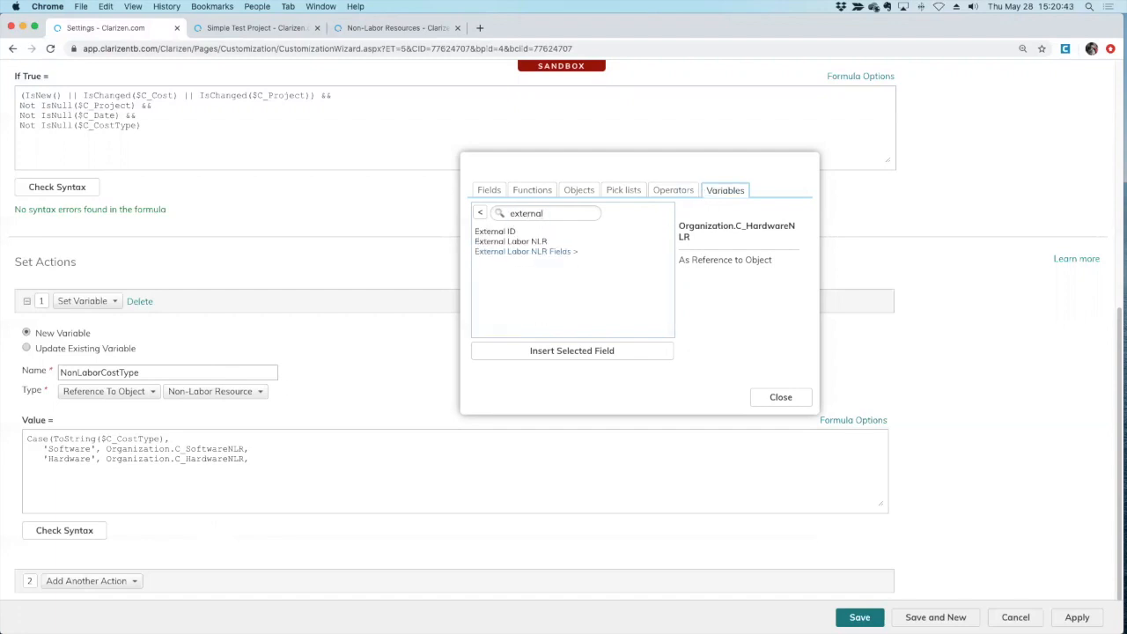
left_click(520, 241)
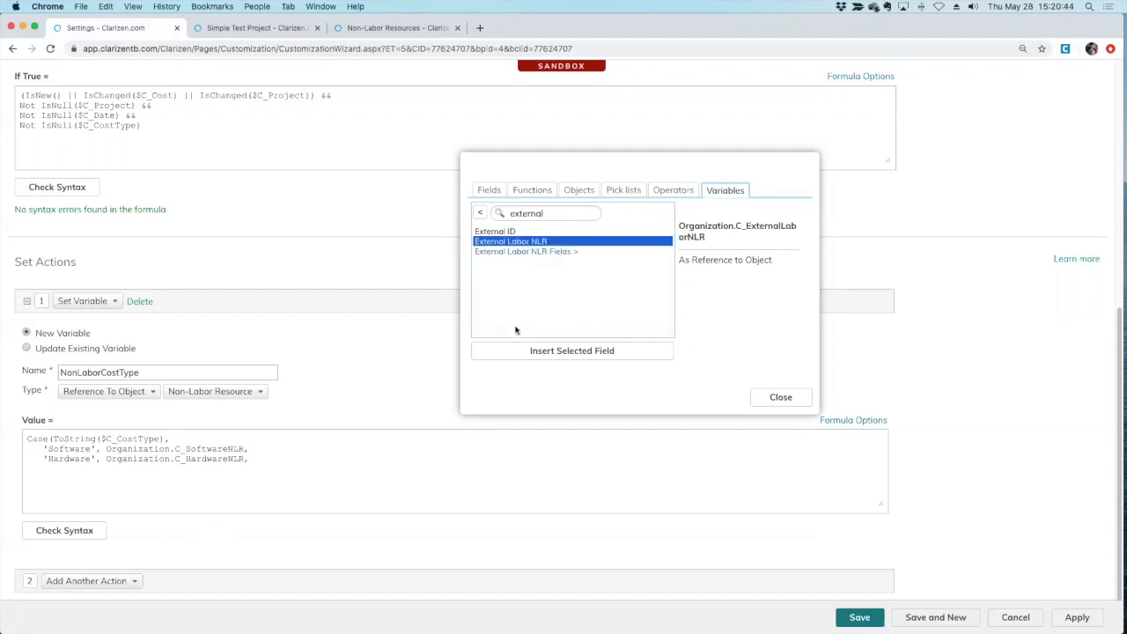
left_click(529, 351)
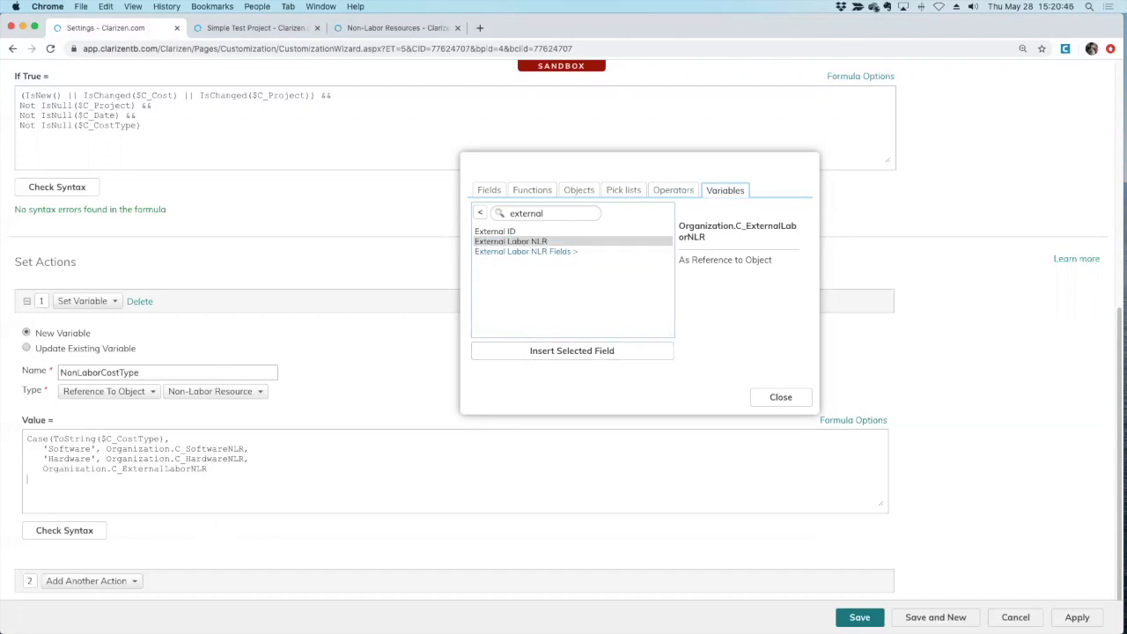
left_click(83, 532)
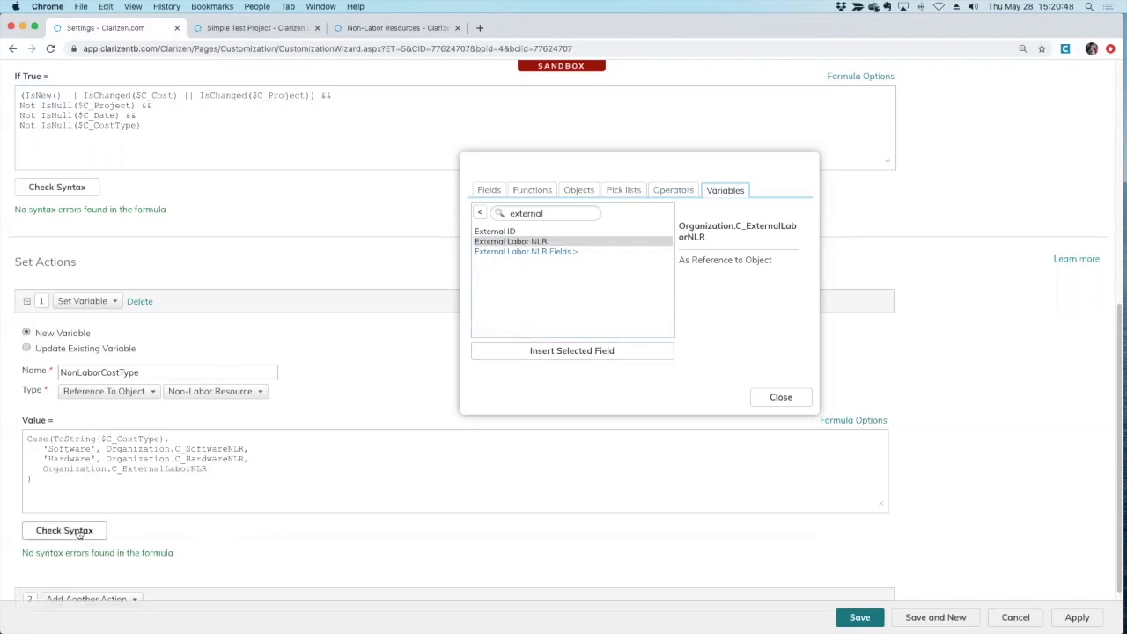
double_click(71, 373)
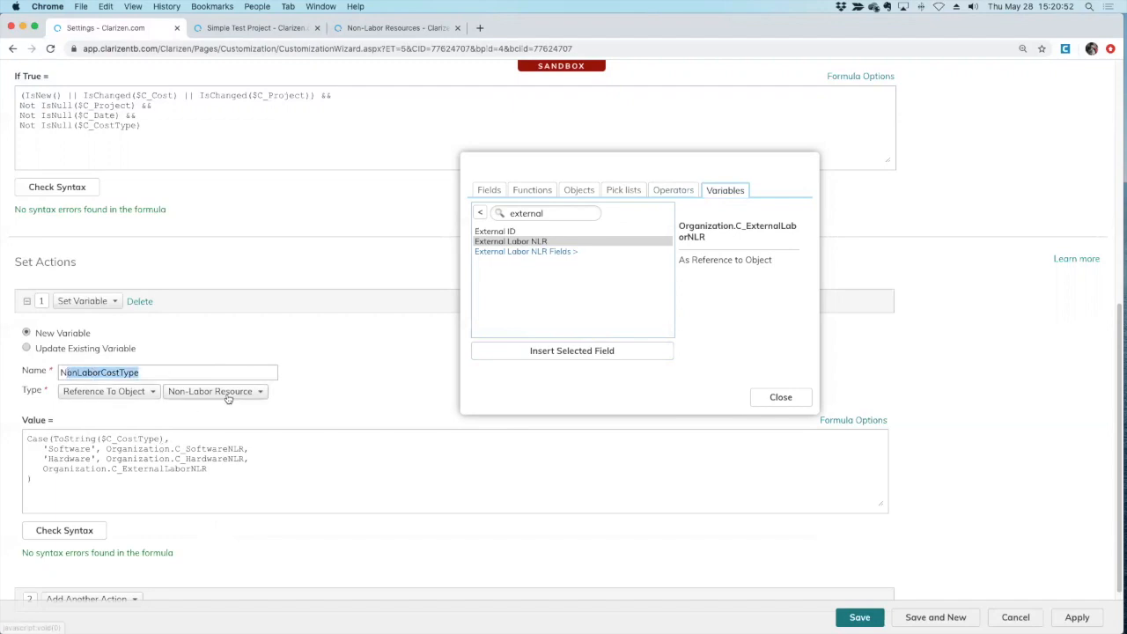
left_click(53, 440)
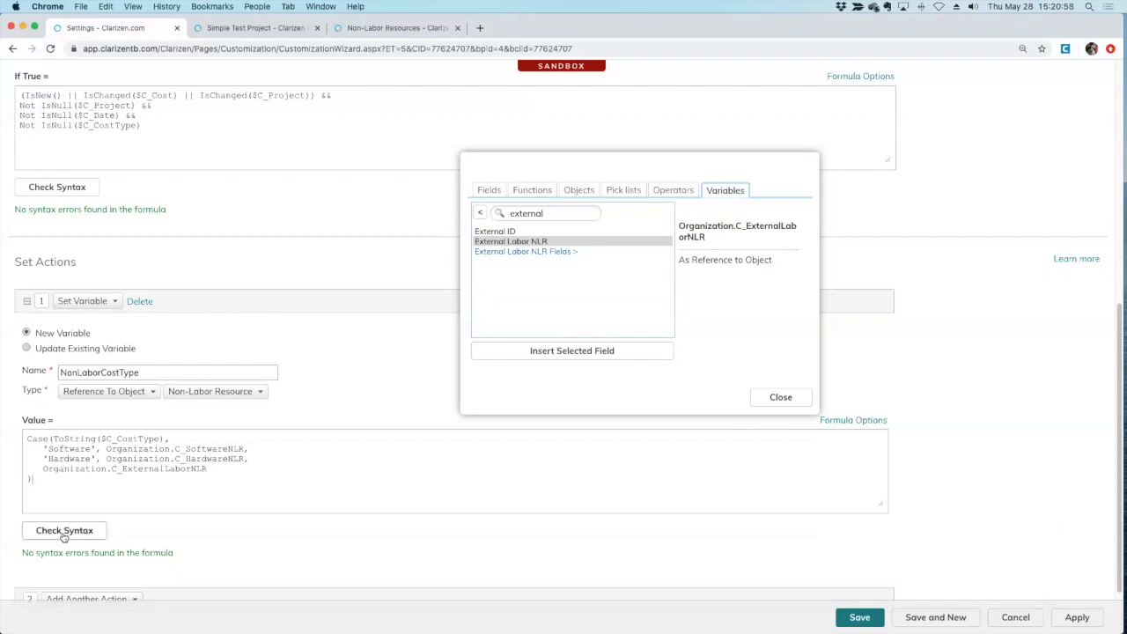
scroll(418, 473, "down", 2)
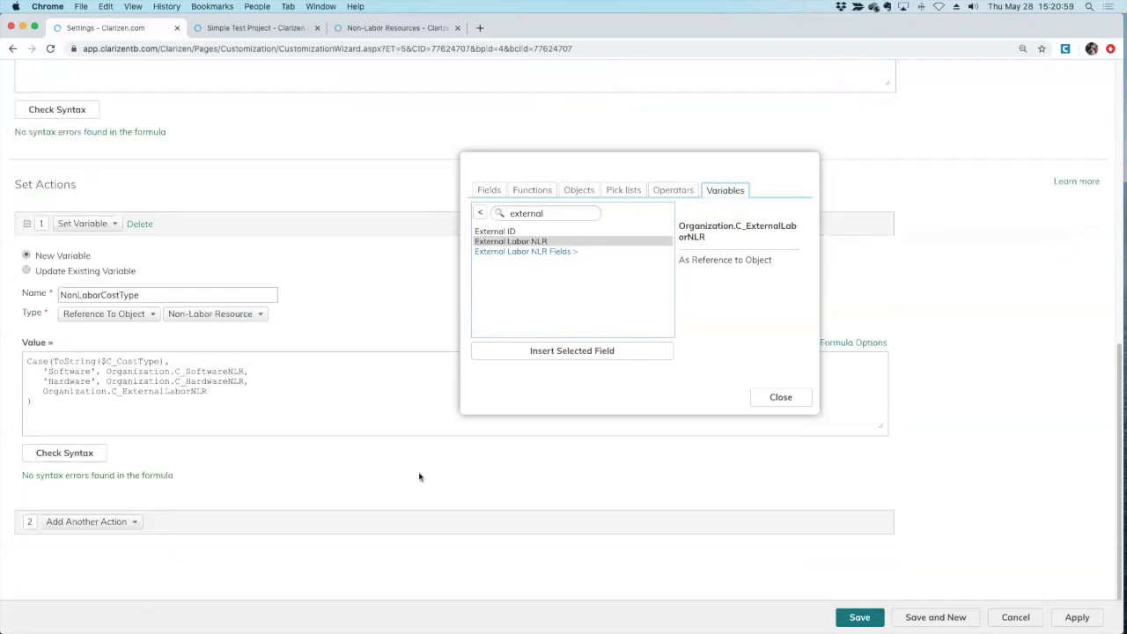
left_click(790, 398)
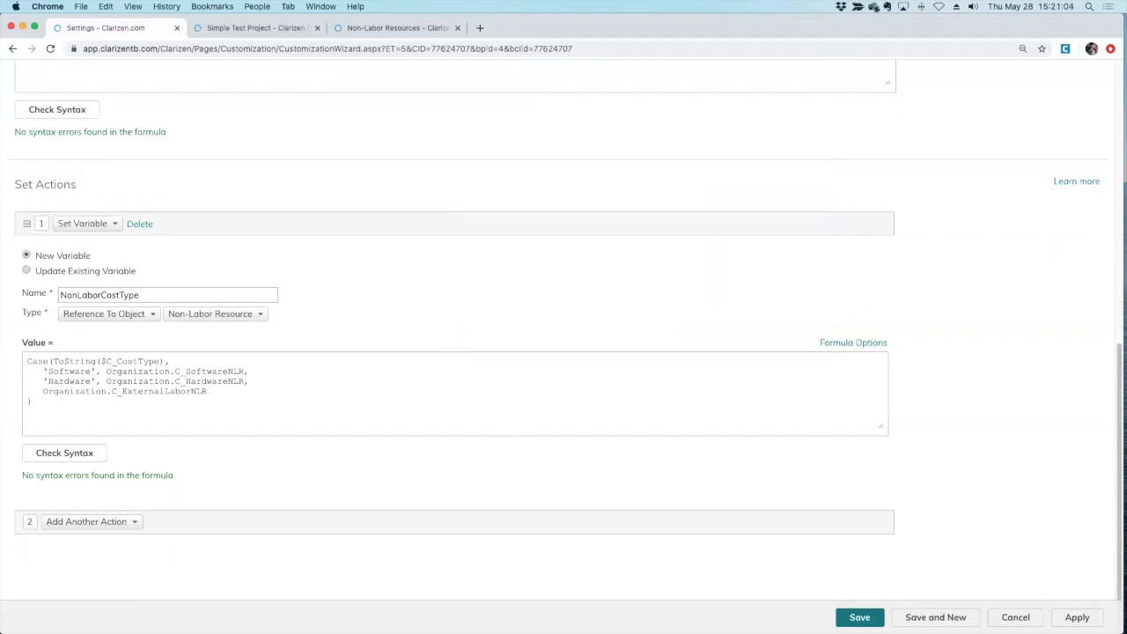
Add a Set Financial Timephase Data action as the rule's second action.
left_click(106, 525)
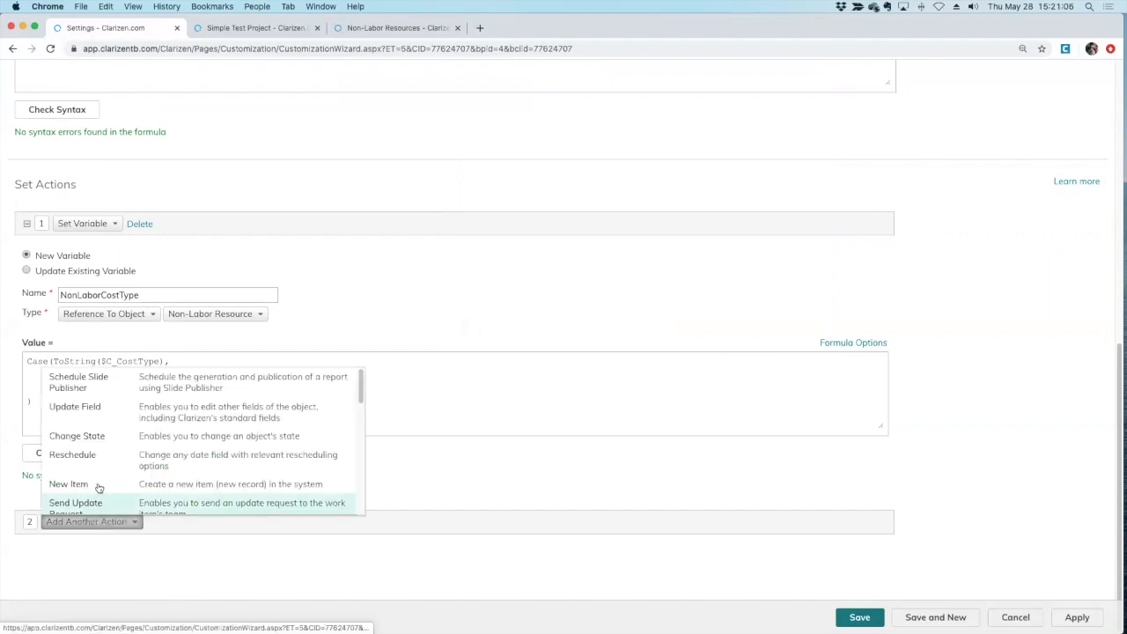
scroll(119, 475, "down", 10)
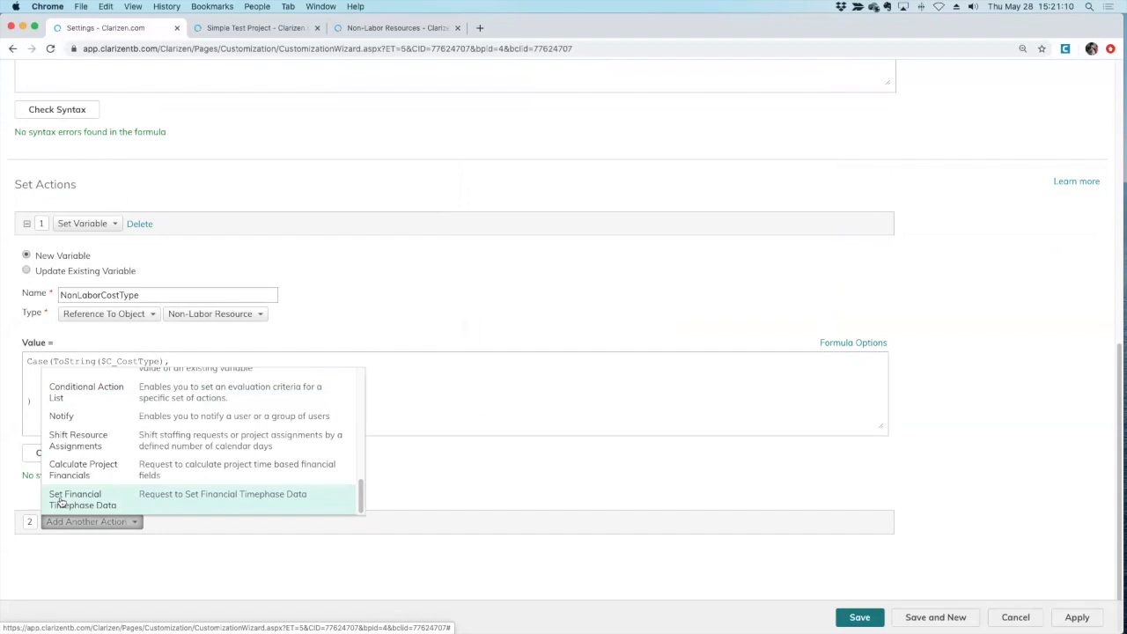
left_click(62, 499)
scroll(197, 536, "down", 5)
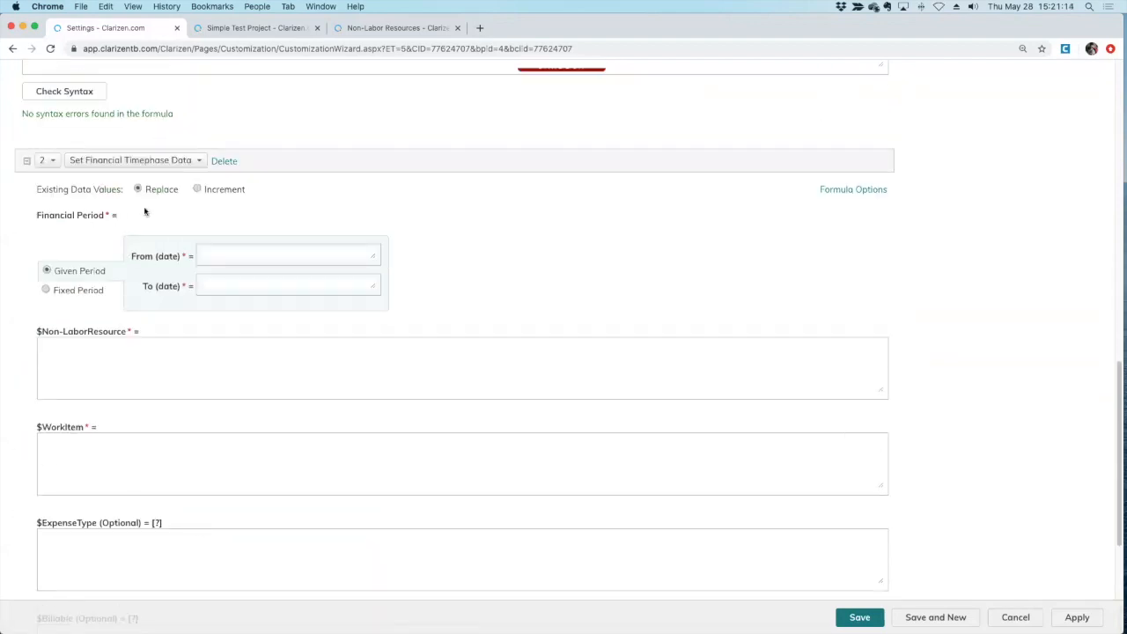
Examine the Hardware row and invoices on the Simple Test Project page, plus the Non-Labor Resources list.
left_click(262, 28)
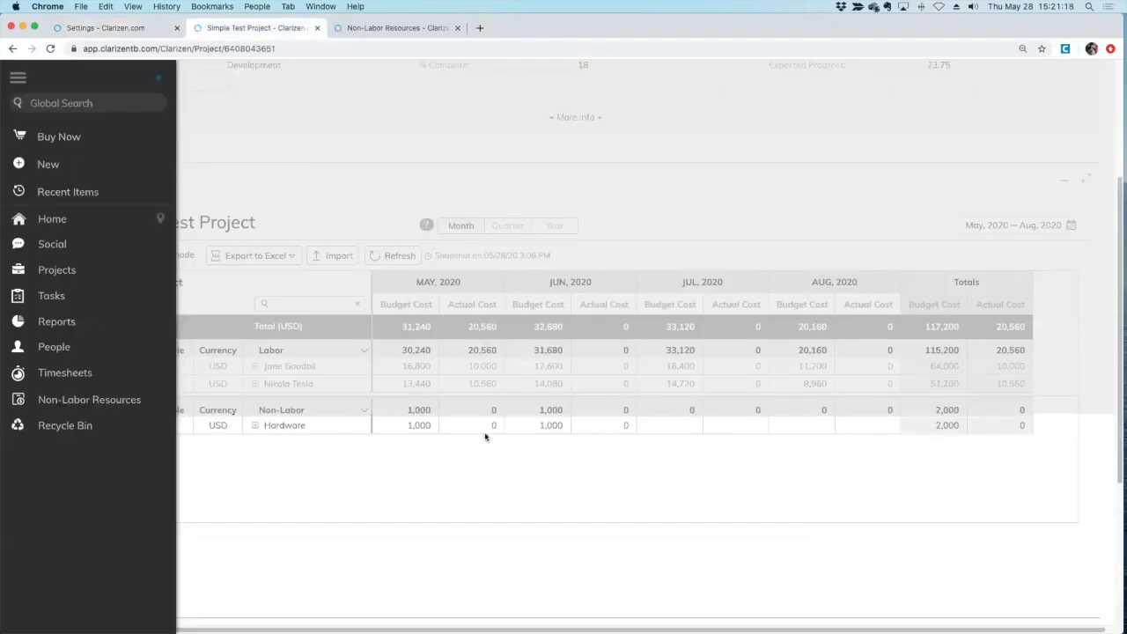
left_click(17, 78)
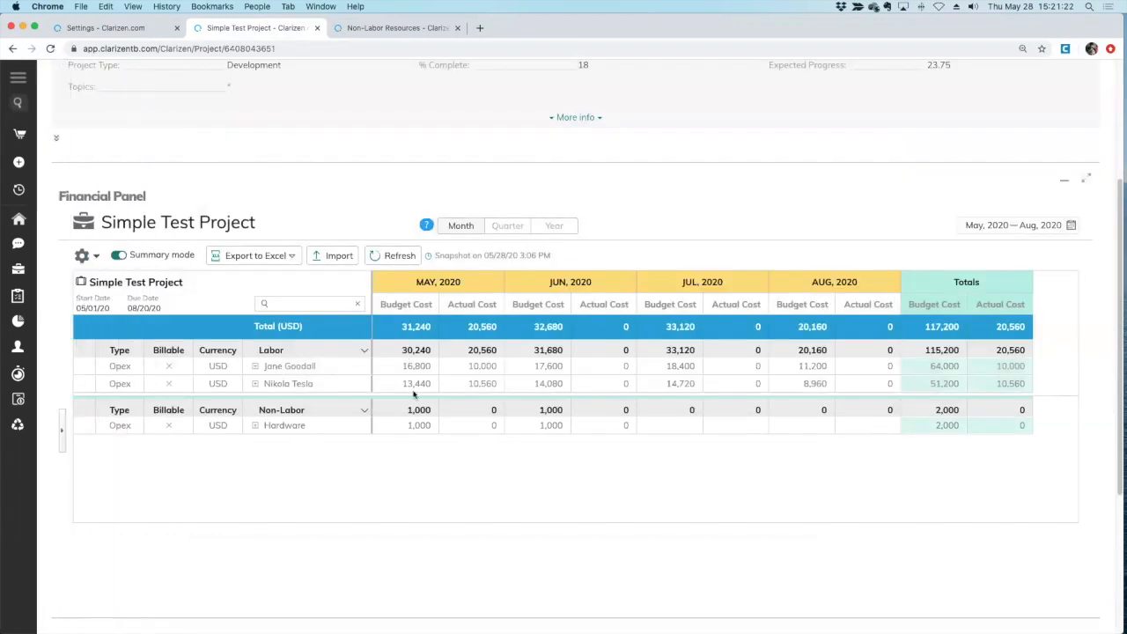
left_click(255, 425)
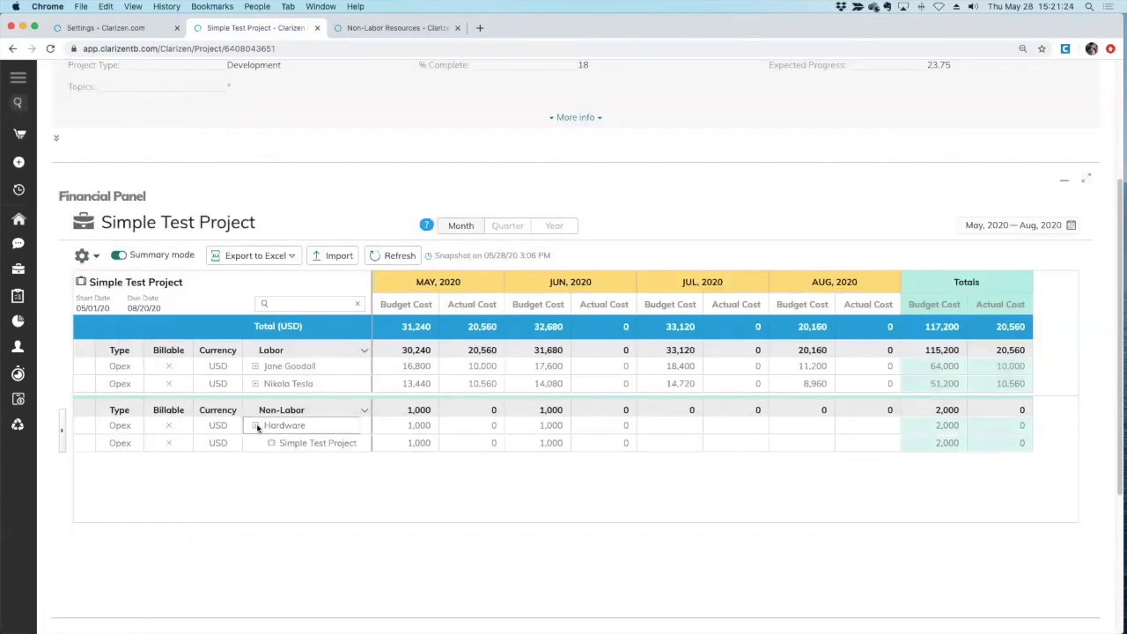
left_click(256, 425)
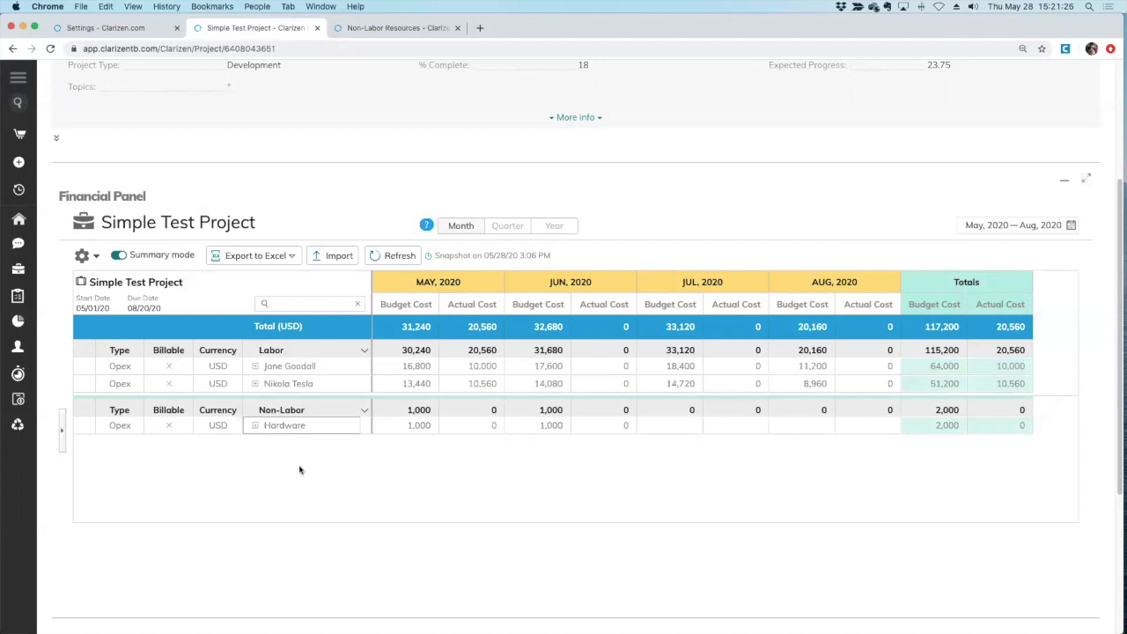
left_click_drag(1121, 343, 1120, 424)
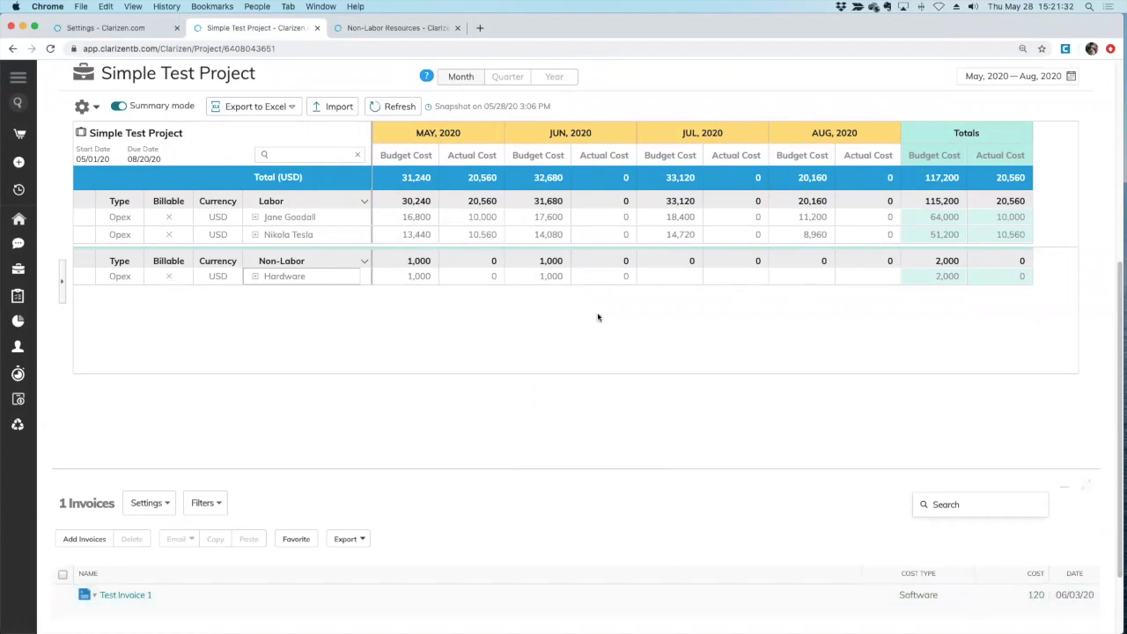
left_click(388, 28)
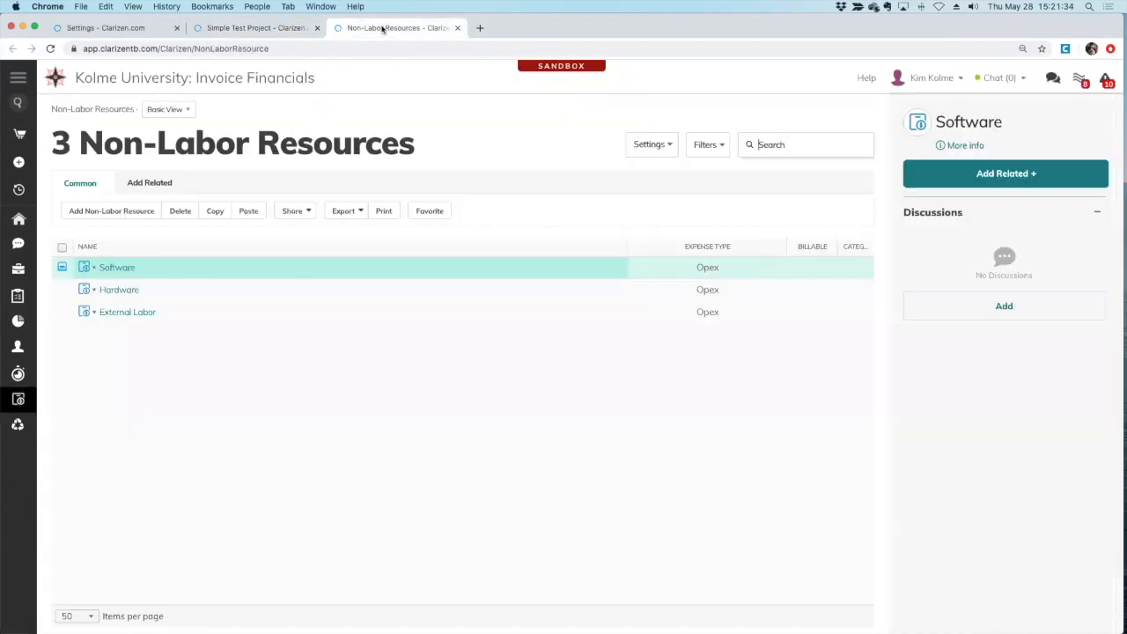
Return to the rule settings and set Existing Data Values to Increment, using Given Period as the financial period.
left_click(136, 29)
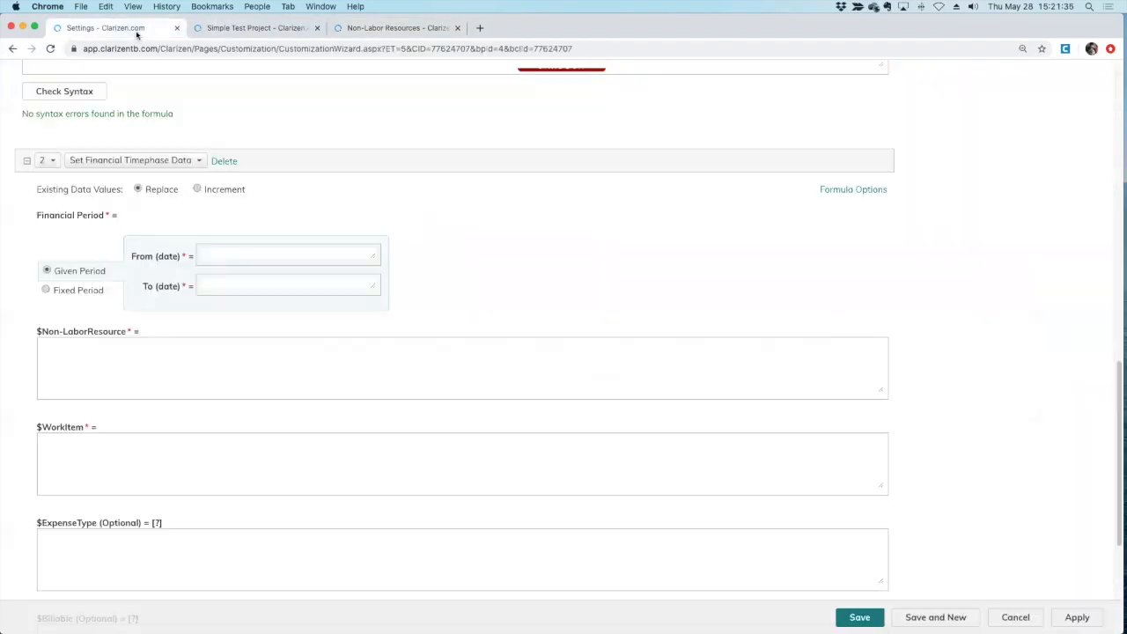
left_click(198, 191)
left_click(46, 291)
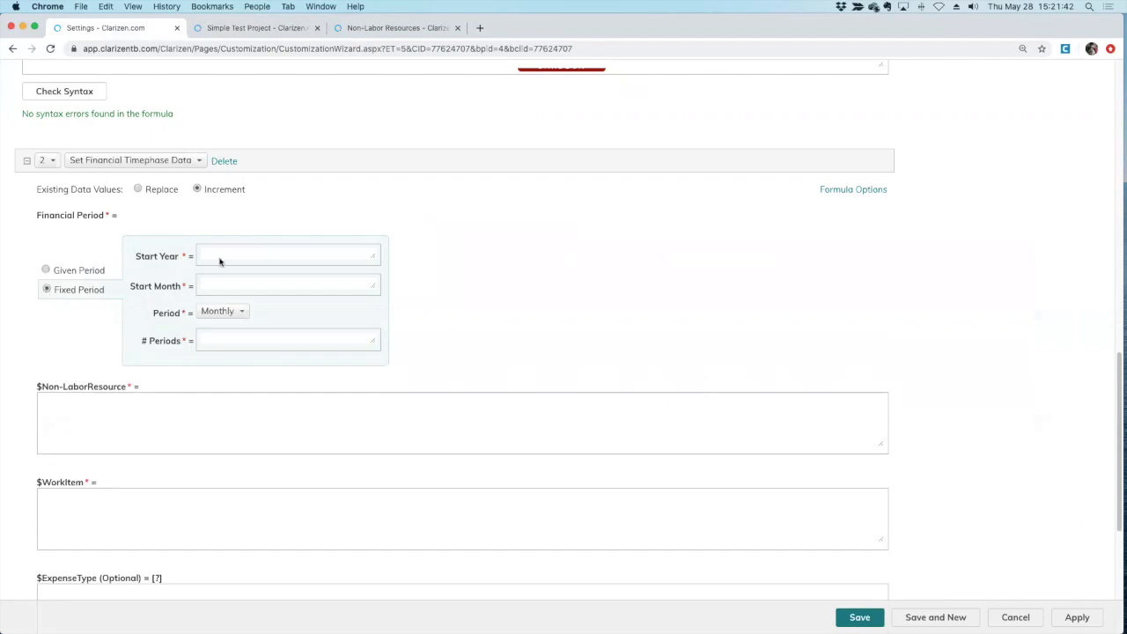
left_click(46, 271)
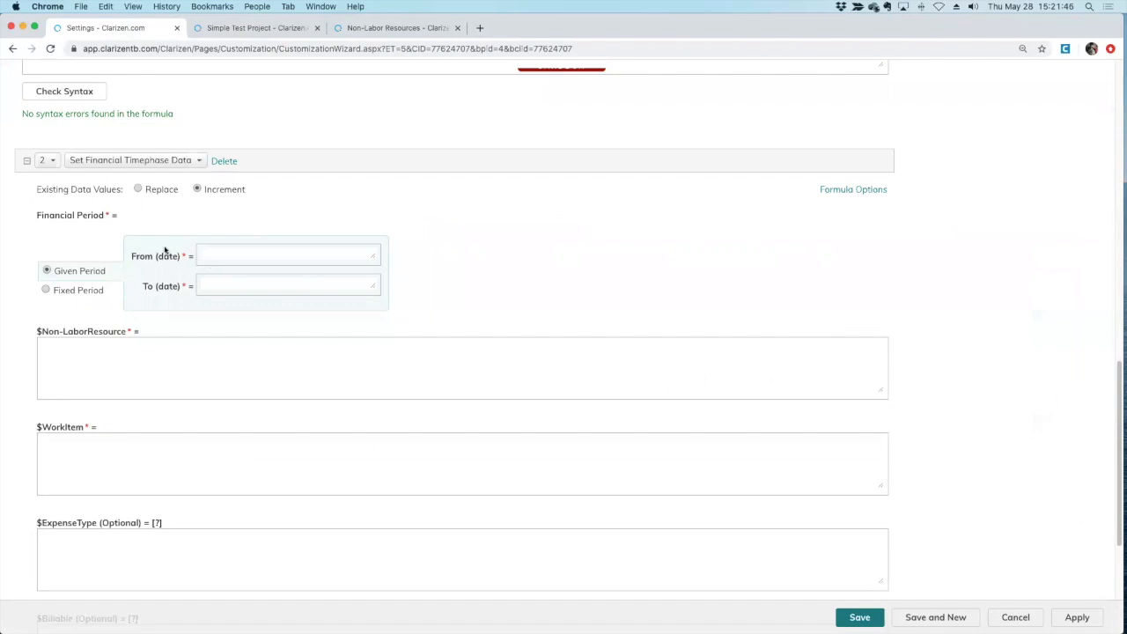
Set both the From and To dates of the financial period to the invoice's Date field, $C_Date.
left_click(854, 191)
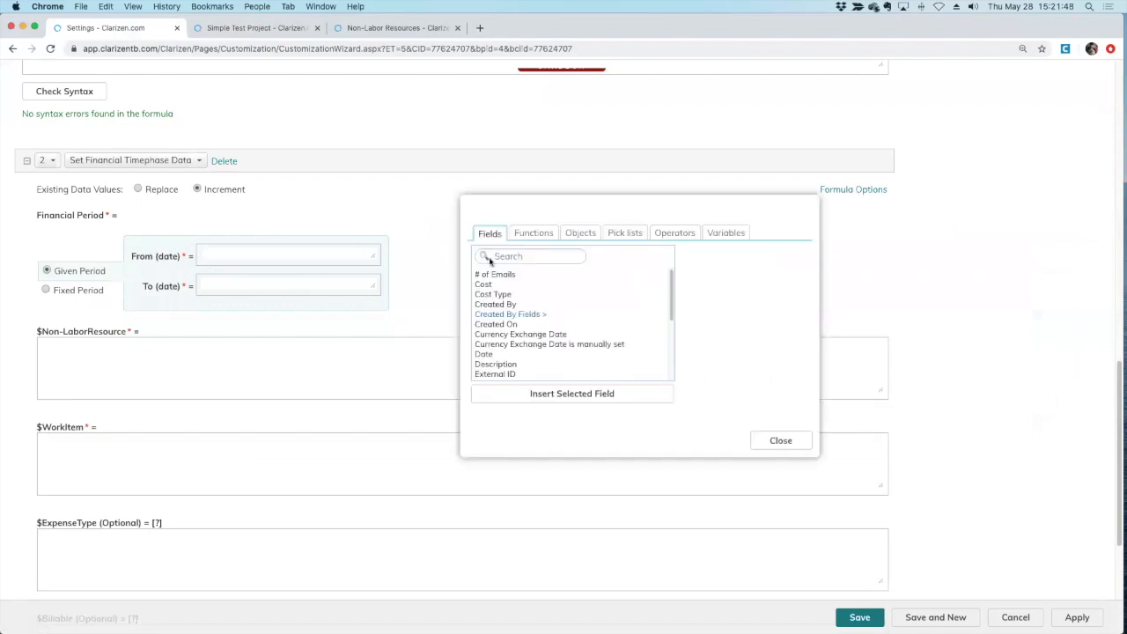
left_click(497, 256)
type("date")
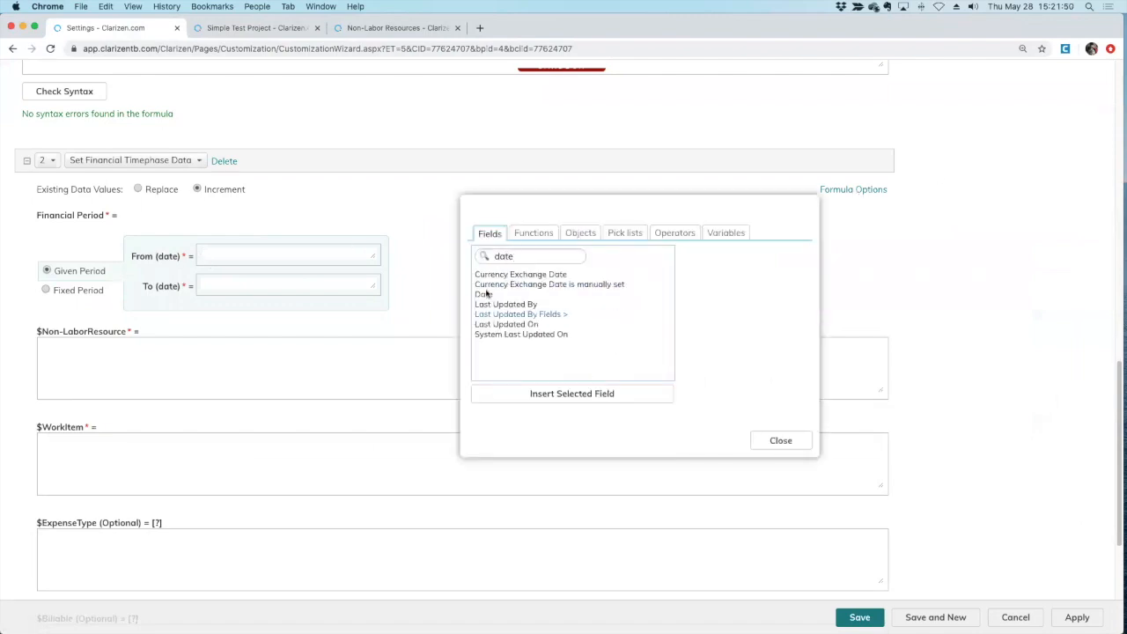
double_click(486, 294)
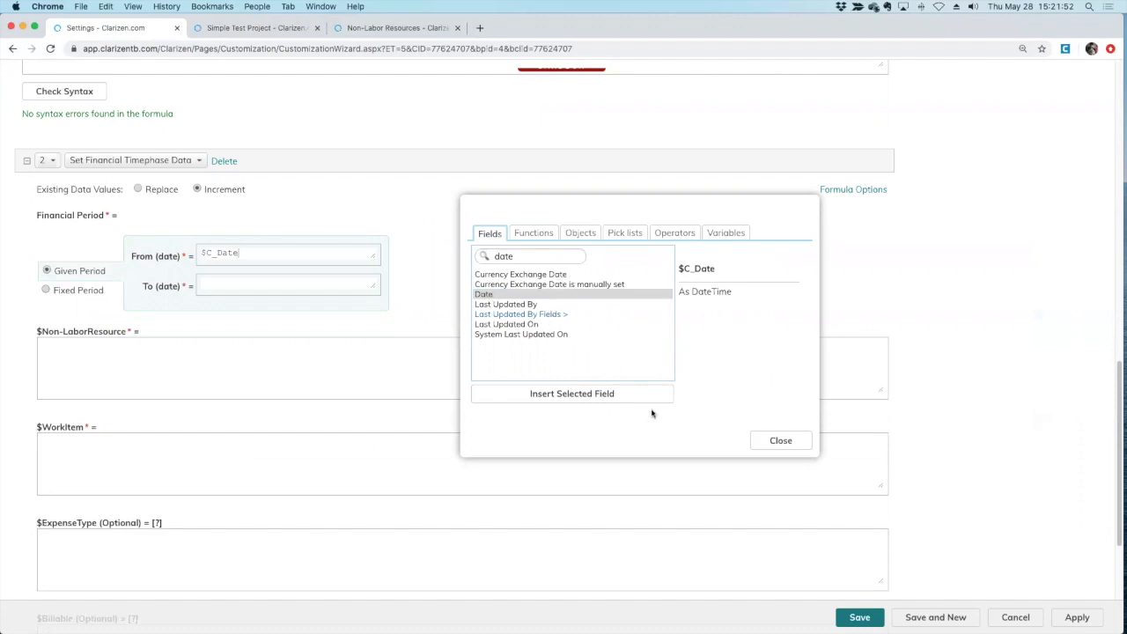
left_click(204, 283)
double_click(489, 294)
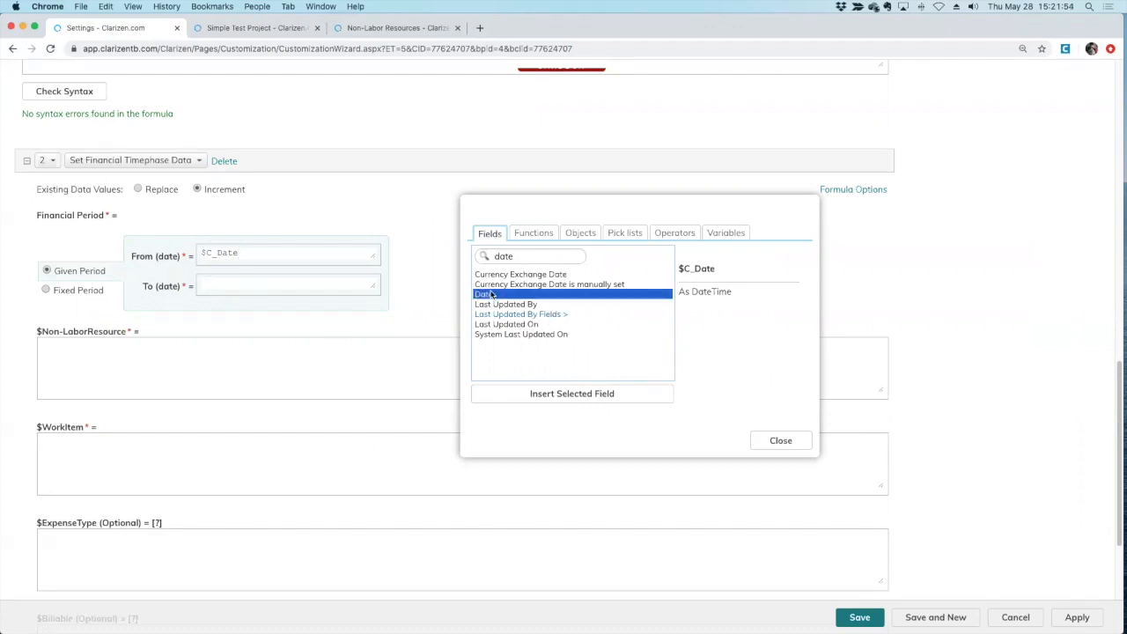
left_click(780, 440)
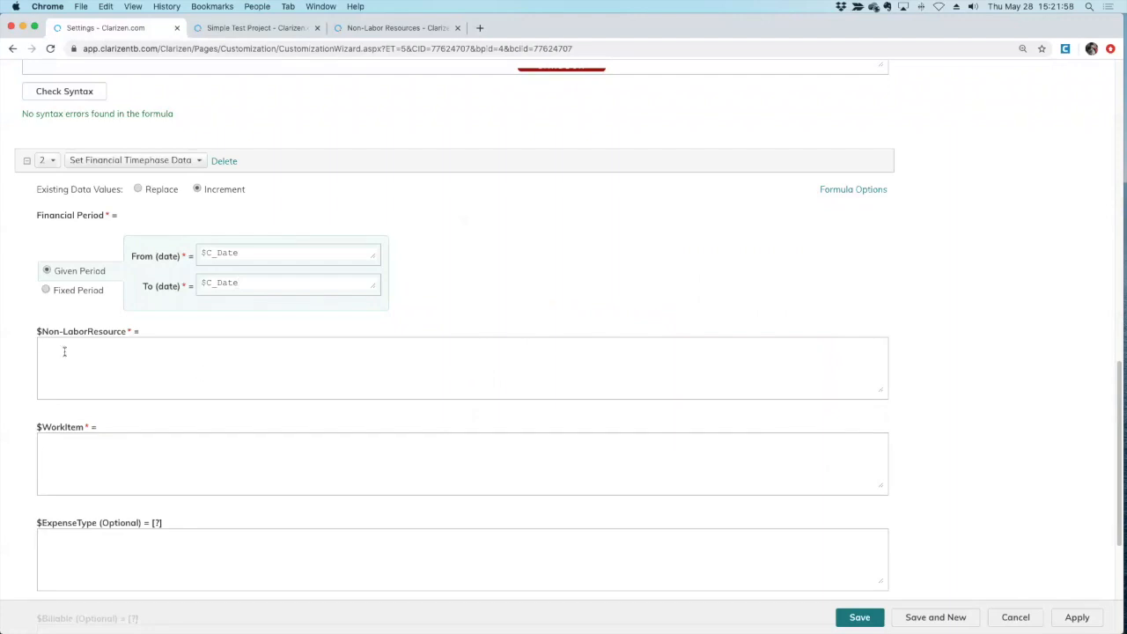
scroll(64, 352, "up", 3)
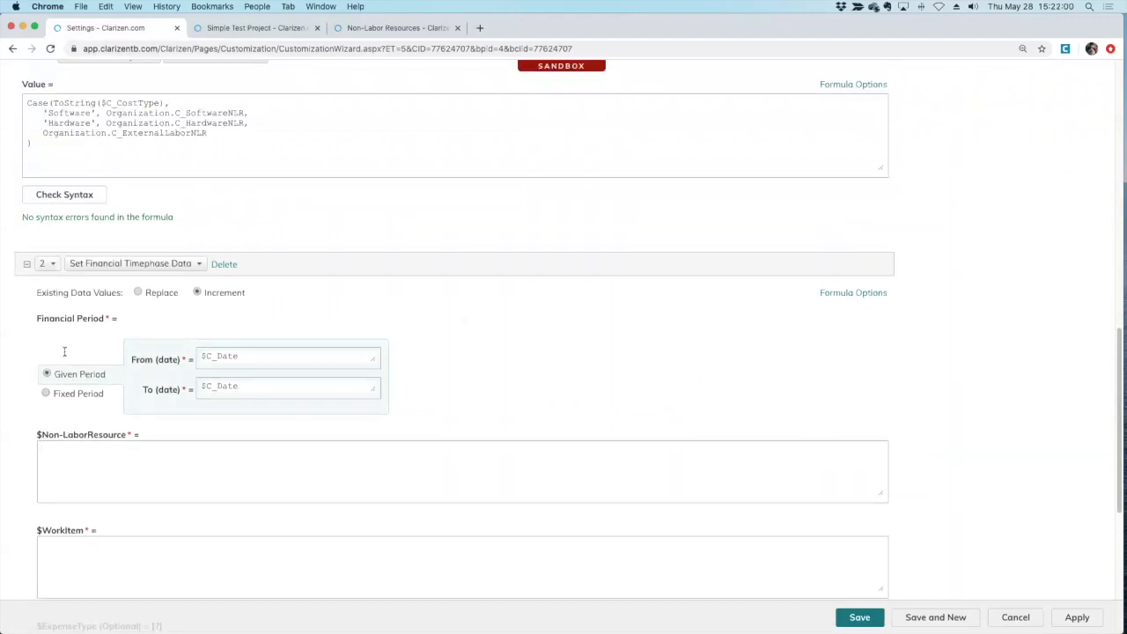
Set the financial timephase action's Non-Labor Resource value to the NonLaborCostType variable, copying its name from the first action.
scroll(79, 117, "up", 3)
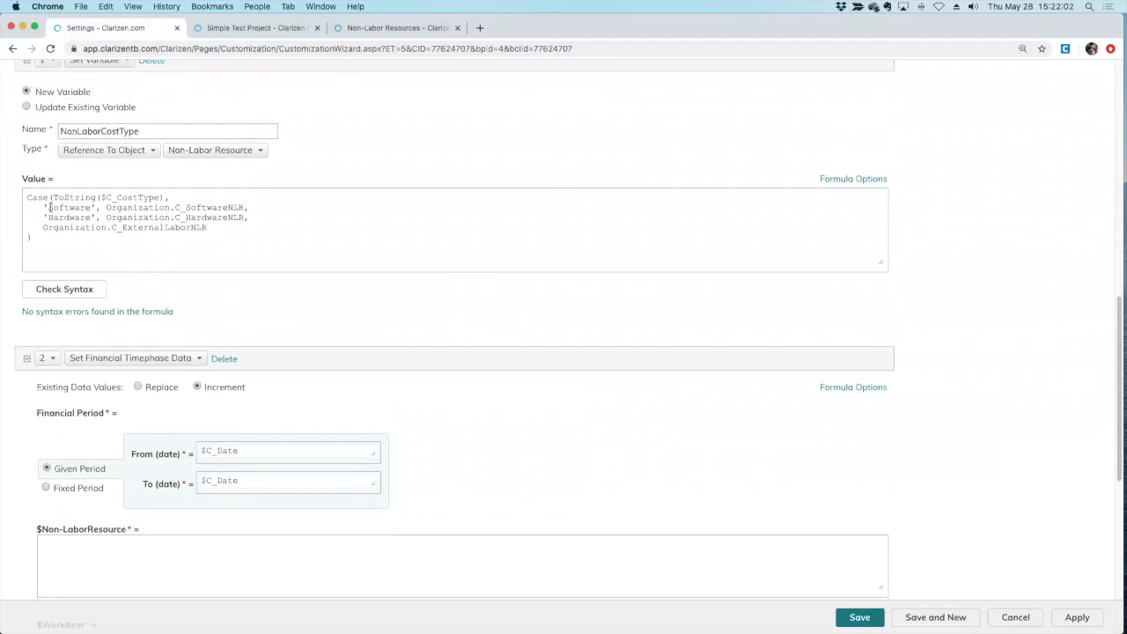
left_click_drag(50, 207, 73, 230)
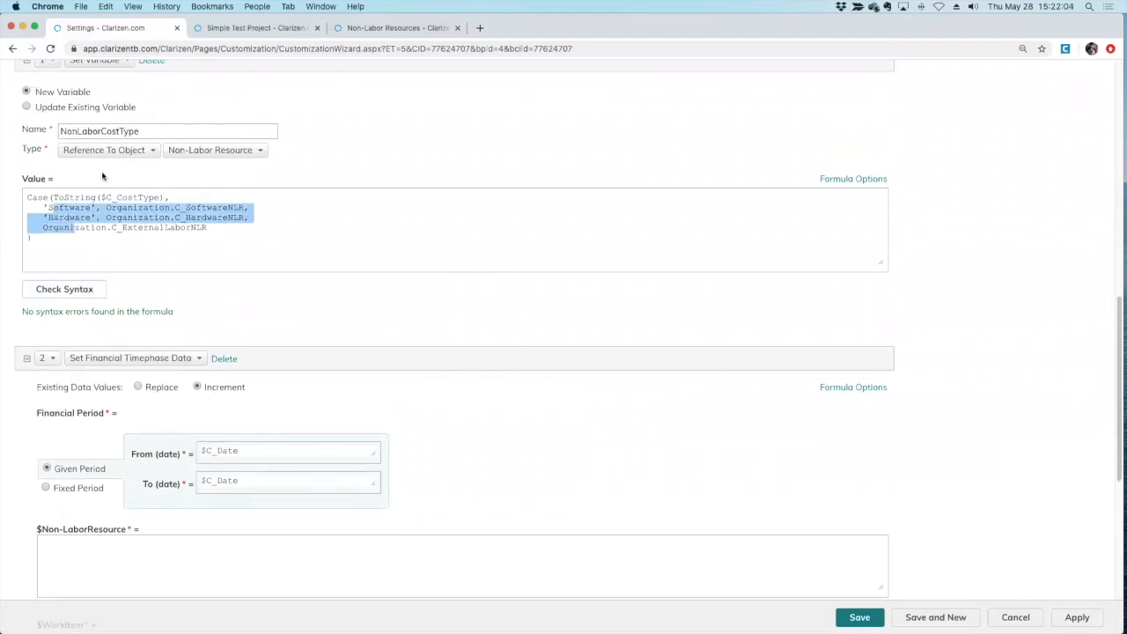
double_click(76, 131)
key("cmd+c")
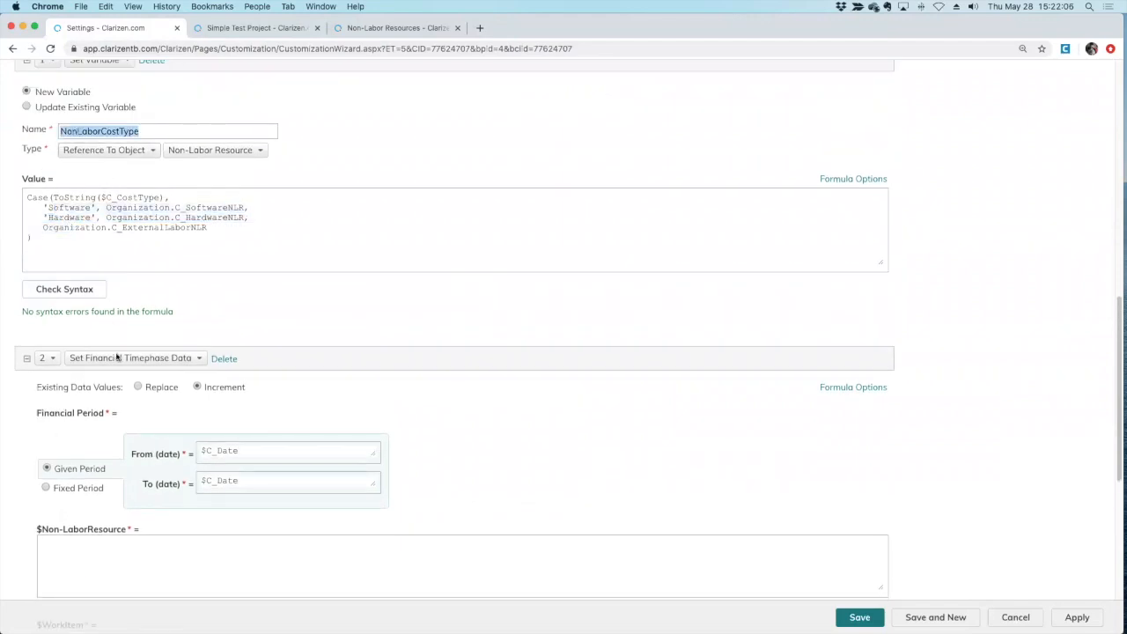
scroll(124, 409, "down", 6)
left_click(79, 364)
key("cmd+v")
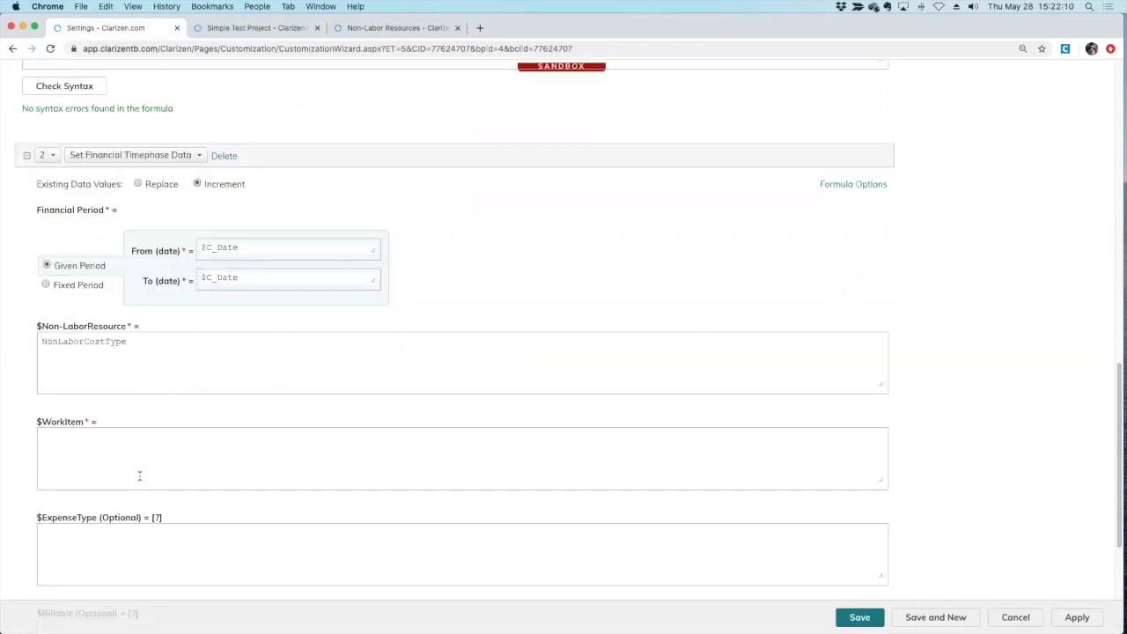
Set the action's WorkItem value to the invoice's Project field, $C_Project.
left_click(850, 184)
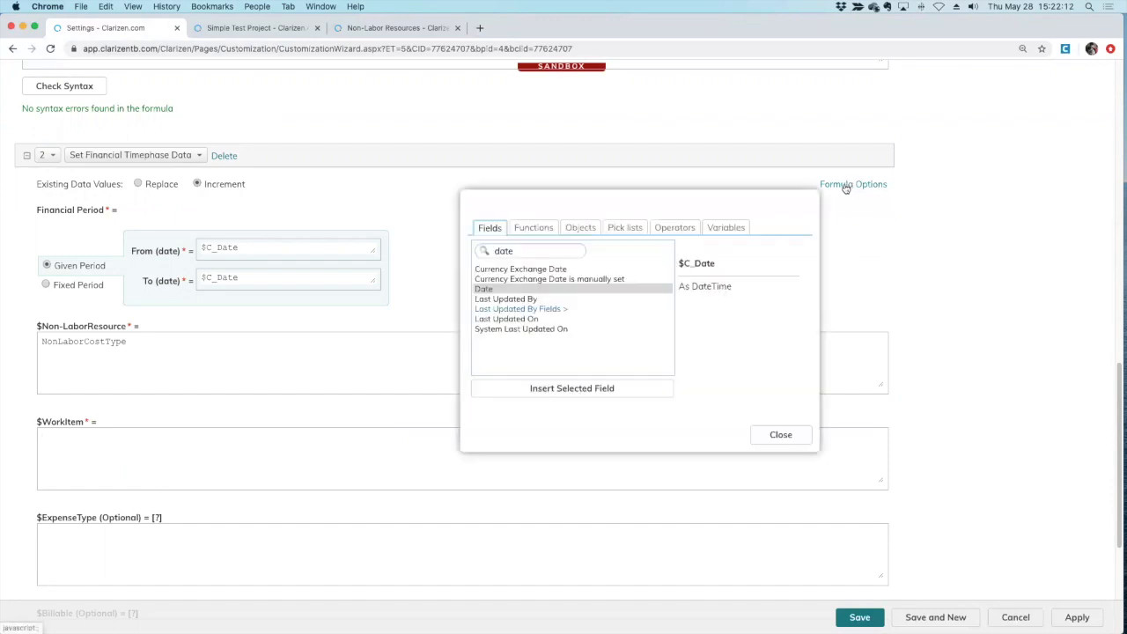
left_click_drag(528, 251, 457, 252)
type("project")
double_click(500, 270)
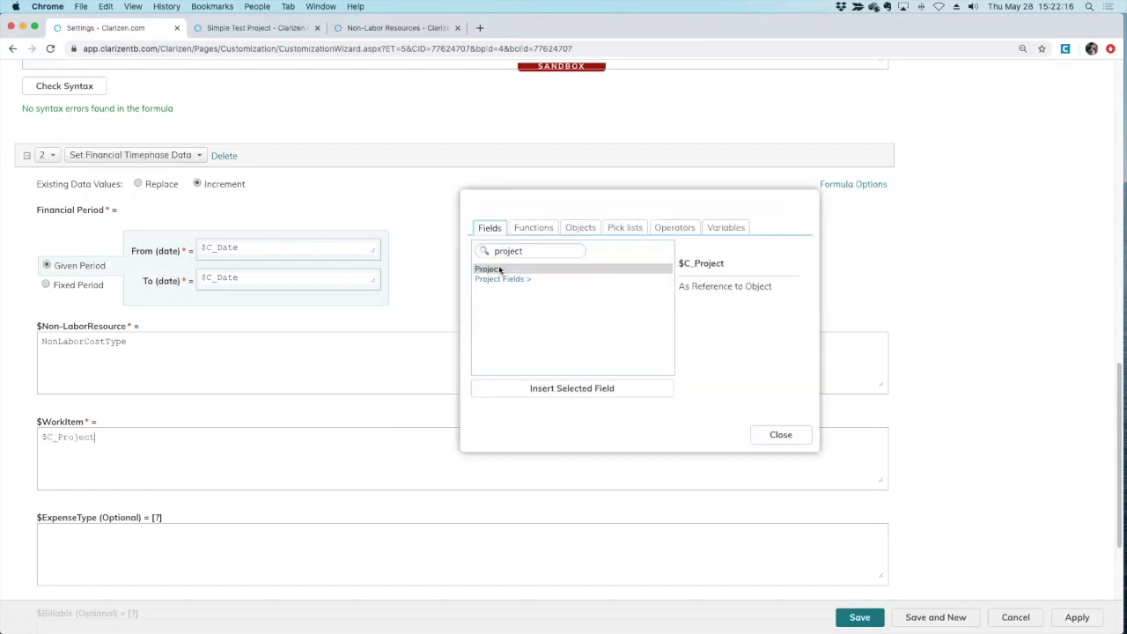
left_click(780, 435)
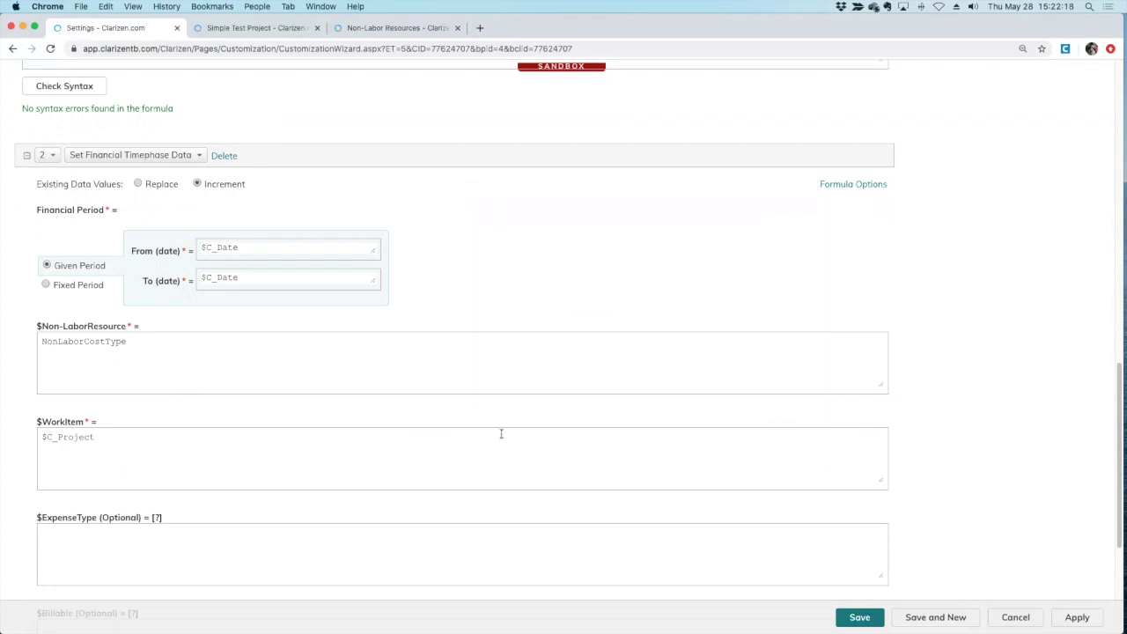
Leave Expense Type and Billable empty and add the Actual Cost field to the financial timephase action.
scroll(254, 433, "down", 4)
left_click(114, 391)
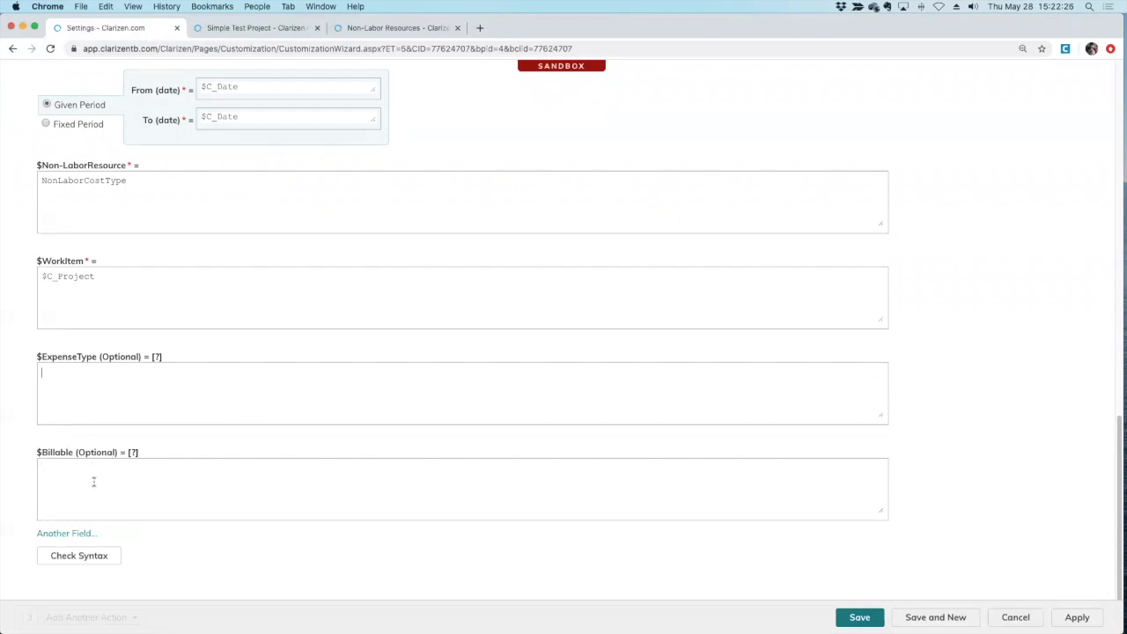
left_click(103, 387)
scroll(138, 394, "down", 1)
scroll(139, 393, "down", 3)
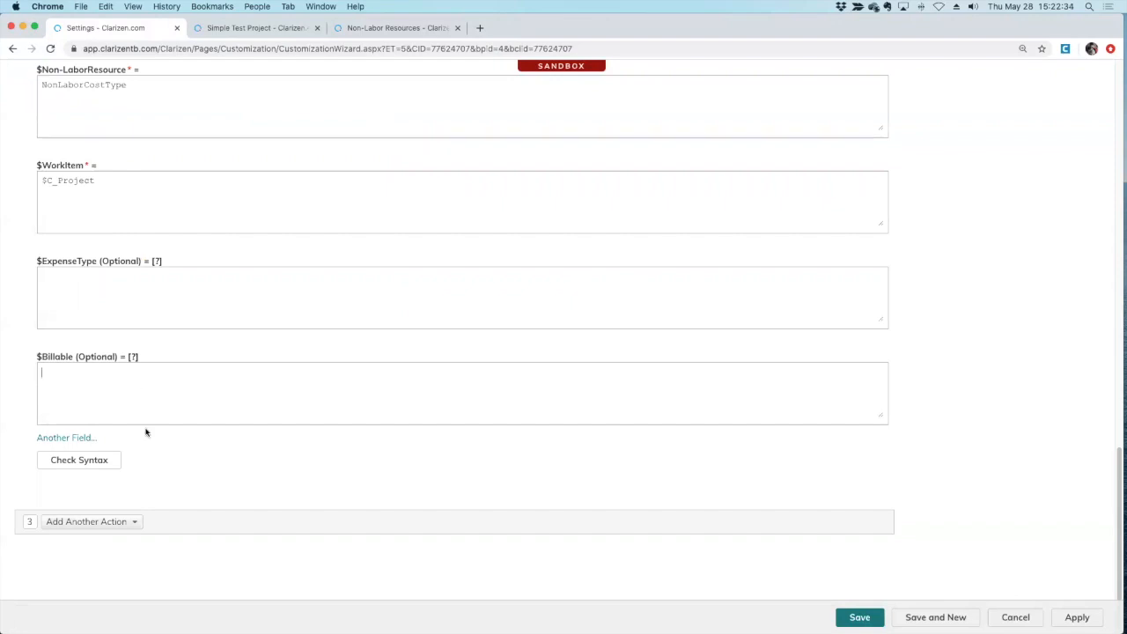
left_click(70, 440)
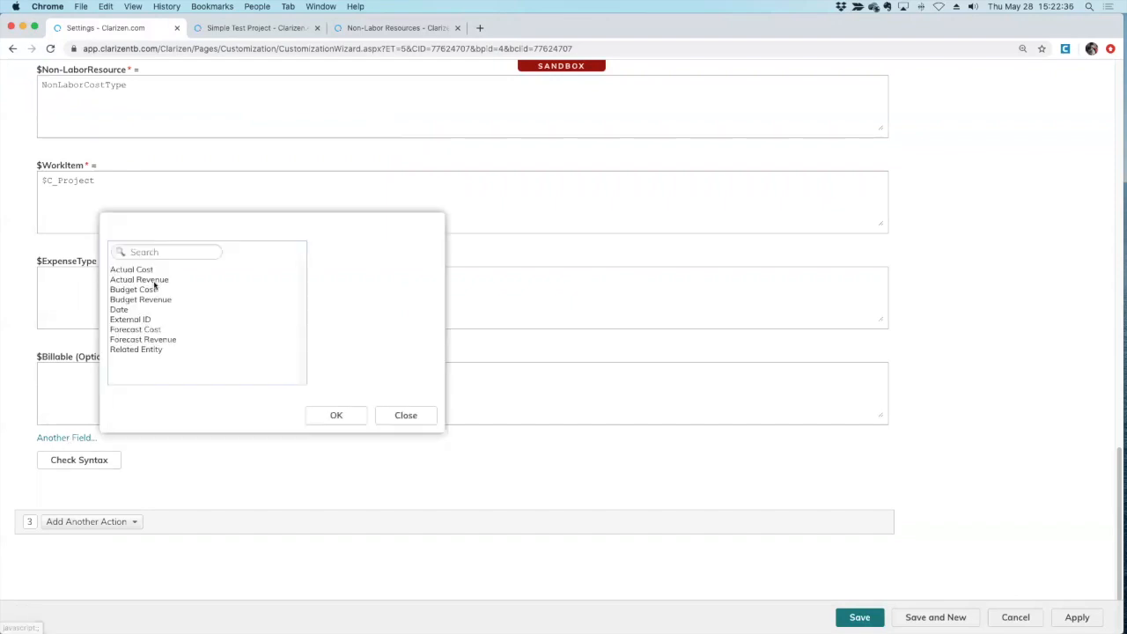
double_click(132, 270)
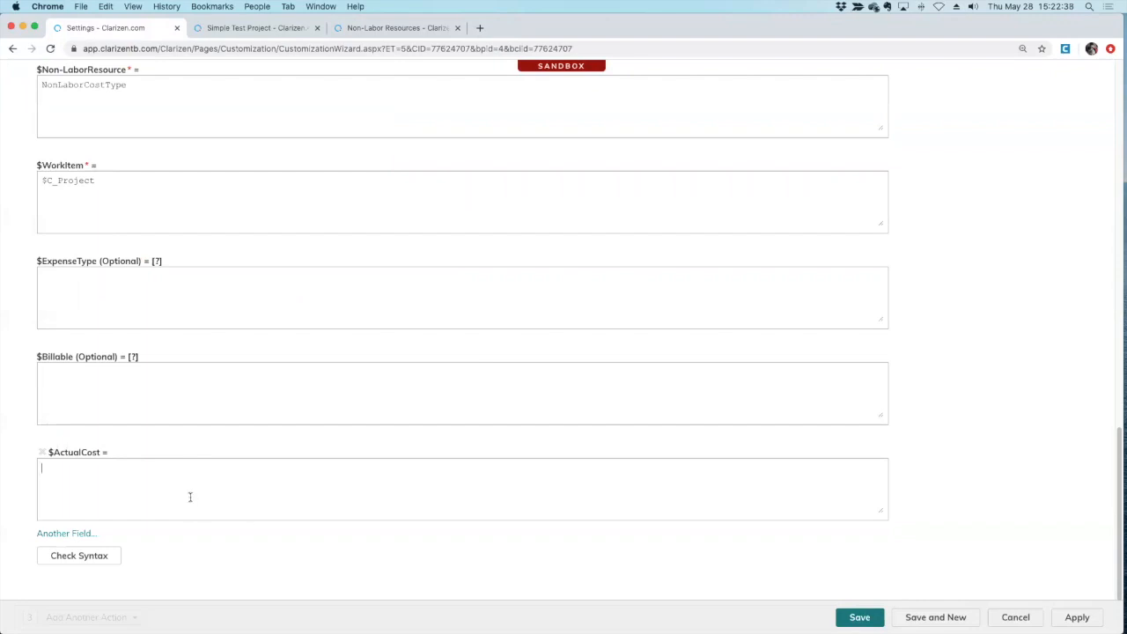
left_click(76, 534)
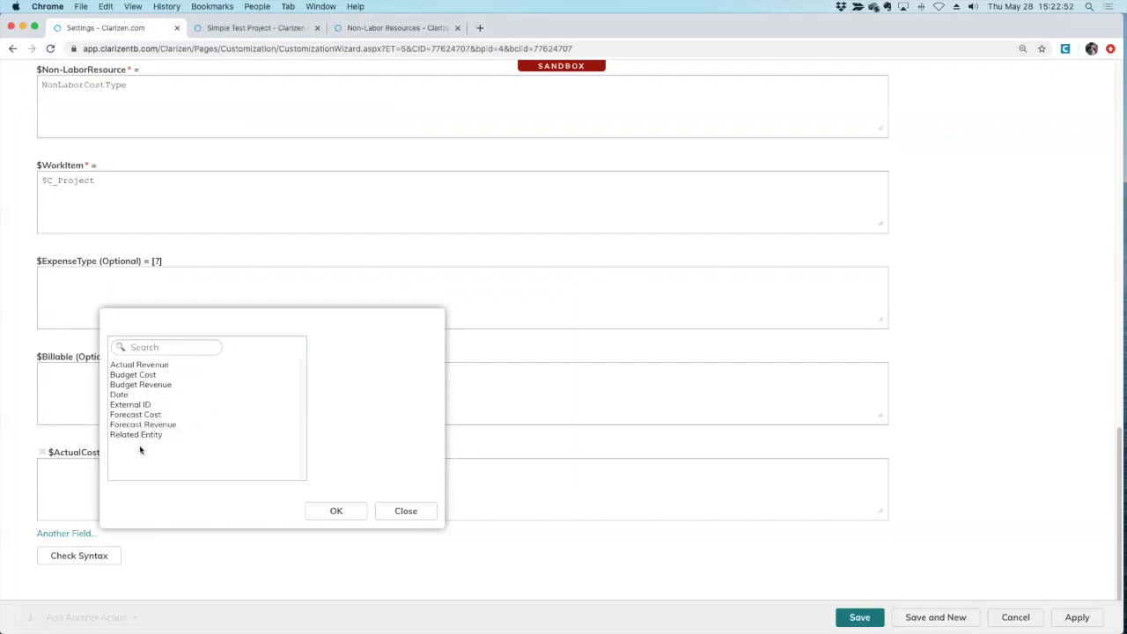
left_click(337, 512)
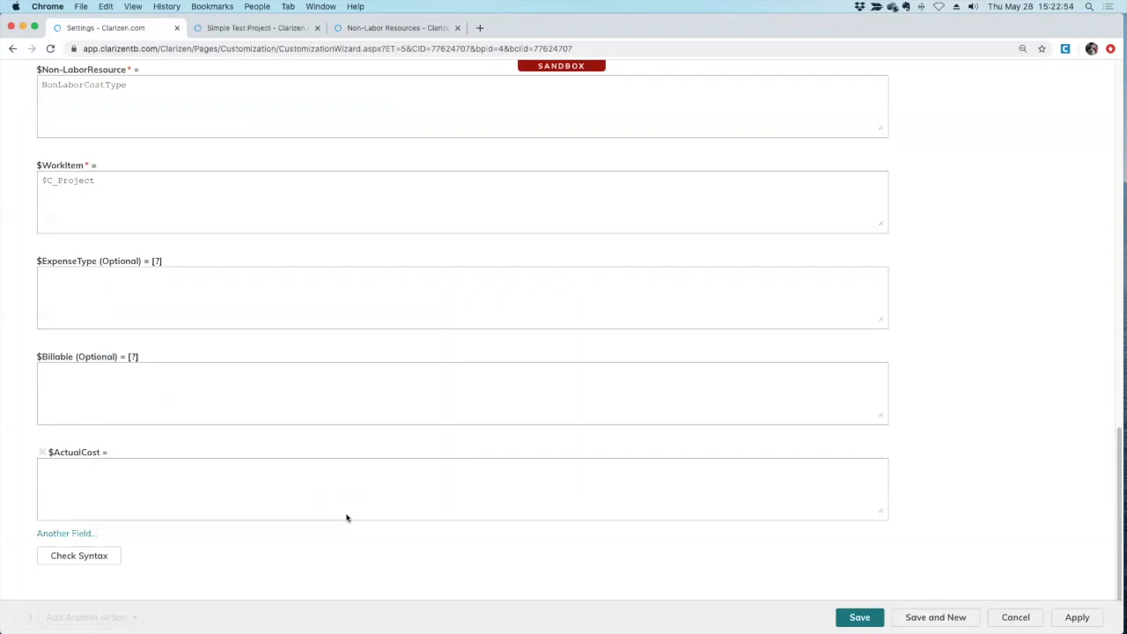
Set the ActualCost value to the invoice's Cost field, $C_Cost.
left_click(199, 492)
scroll(812, 216, "up", 5)
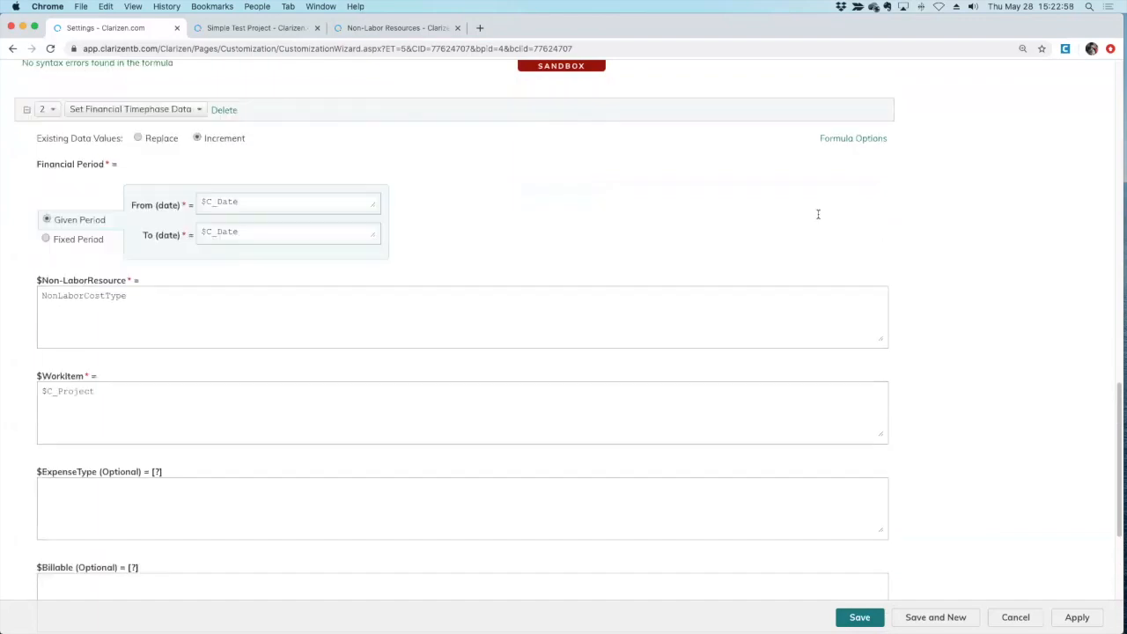
left_click(853, 241)
double_click(514, 308)
type("cost")
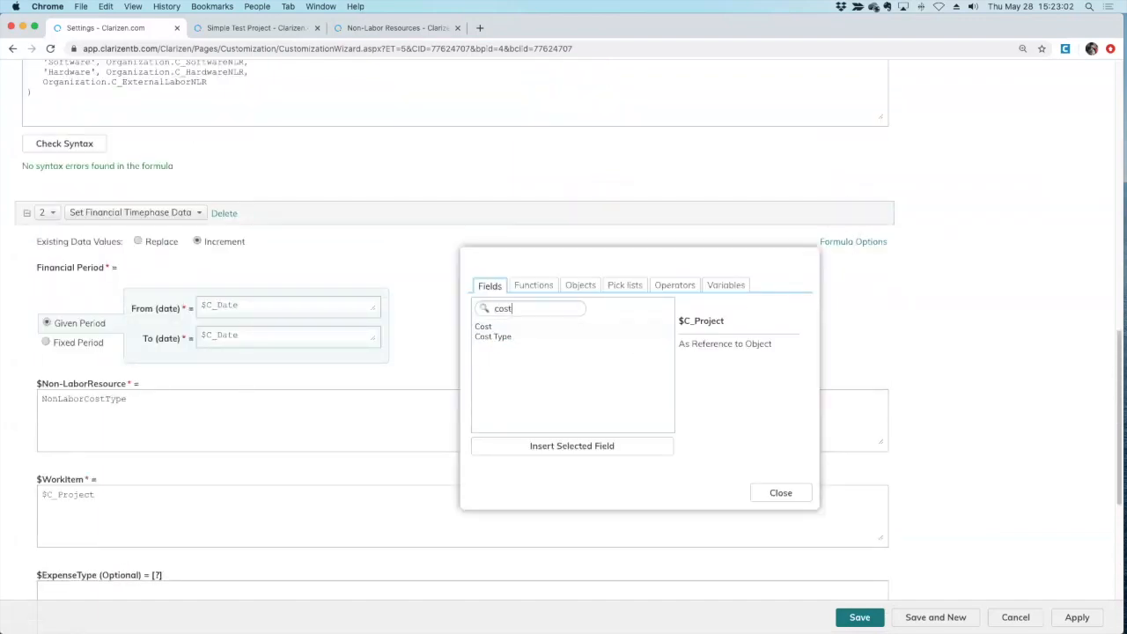
double_click(496, 328)
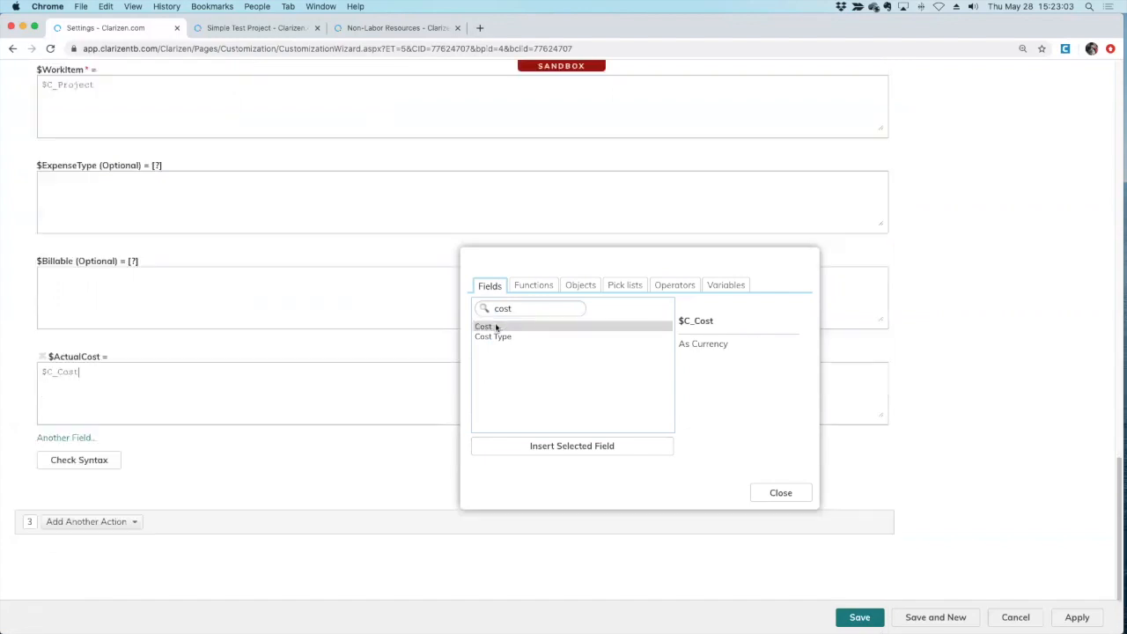
left_click(779, 493)
Review the timephase values and add a Calculate Project Financials action as the rule's third action.
scroll(120, 388, "up", 3)
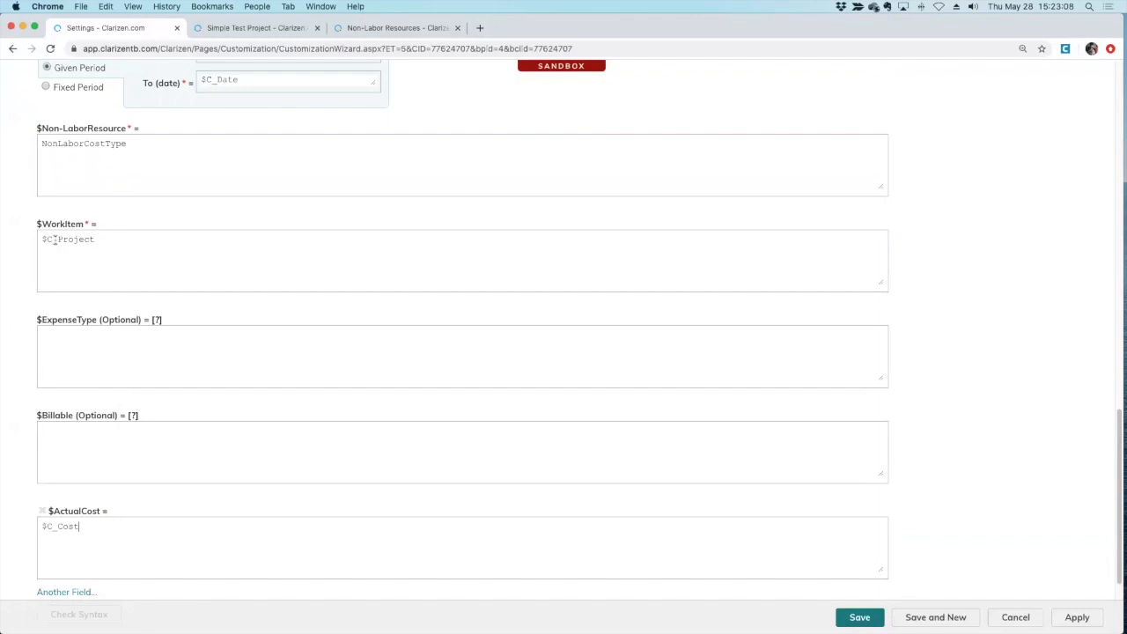
scroll(188, 300, "down", 3)
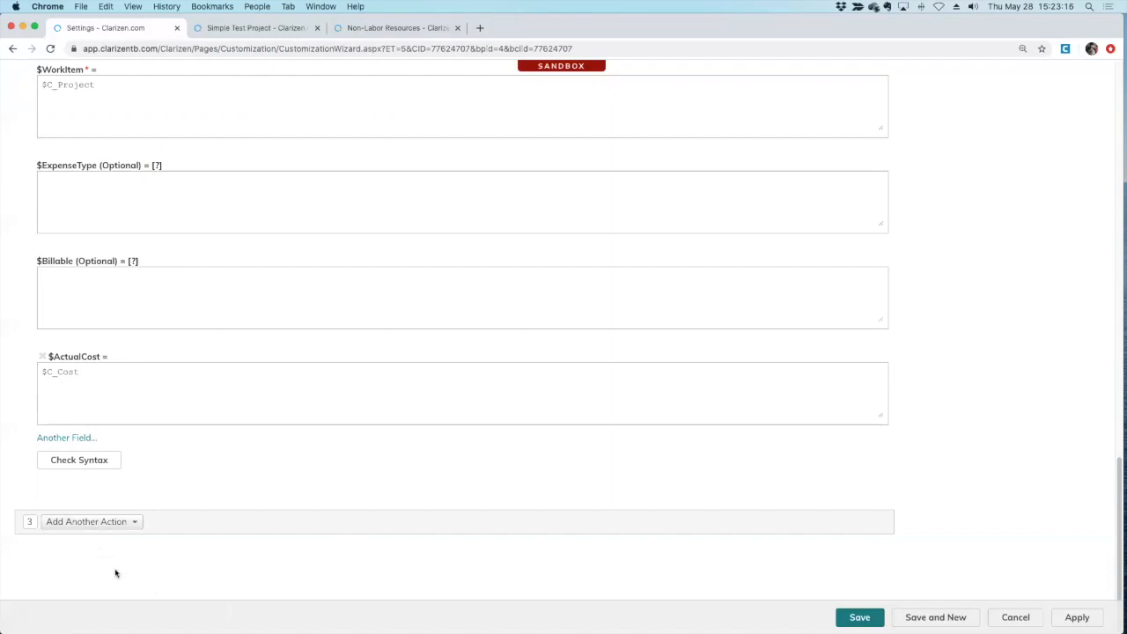
left_click(120, 523)
scroll(177, 490, "down", 5)
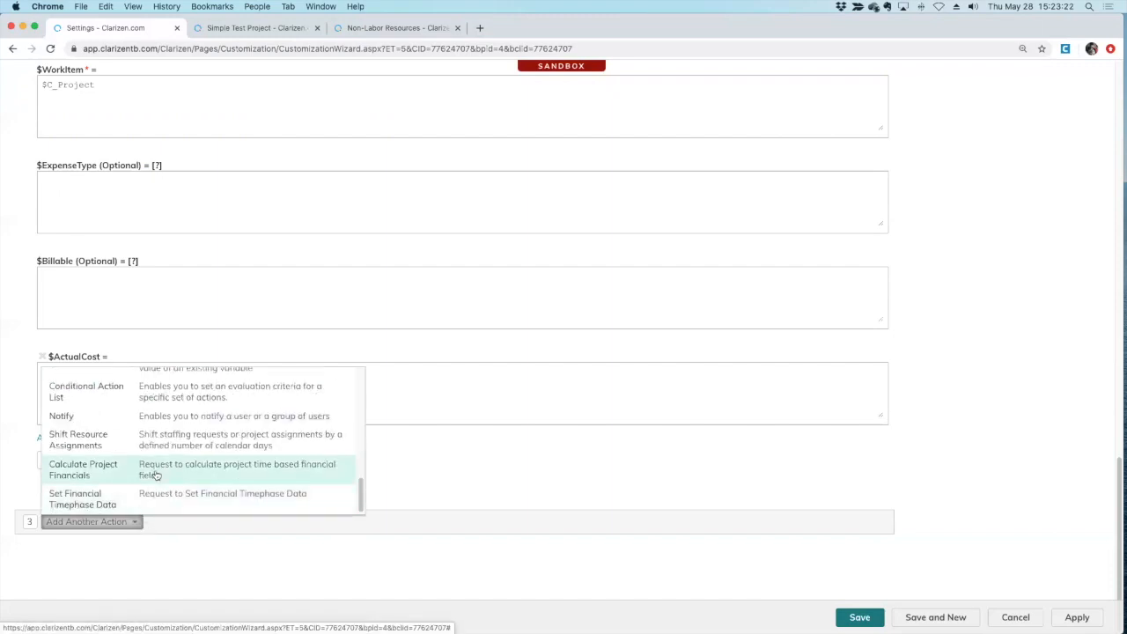
left_click(155, 475)
scroll(177, 532, "down", 2)
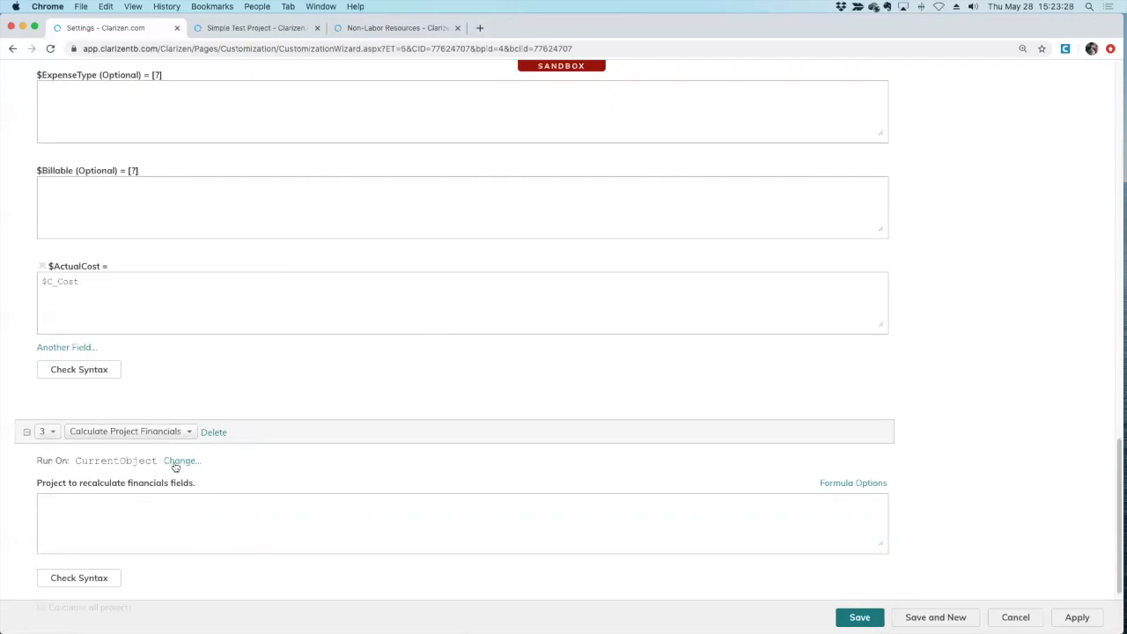
Set the project to recalculate to the invoice's Project field, $C_Project, and check the formula's syntax.
left_click(134, 514)
left_click(858, 483)
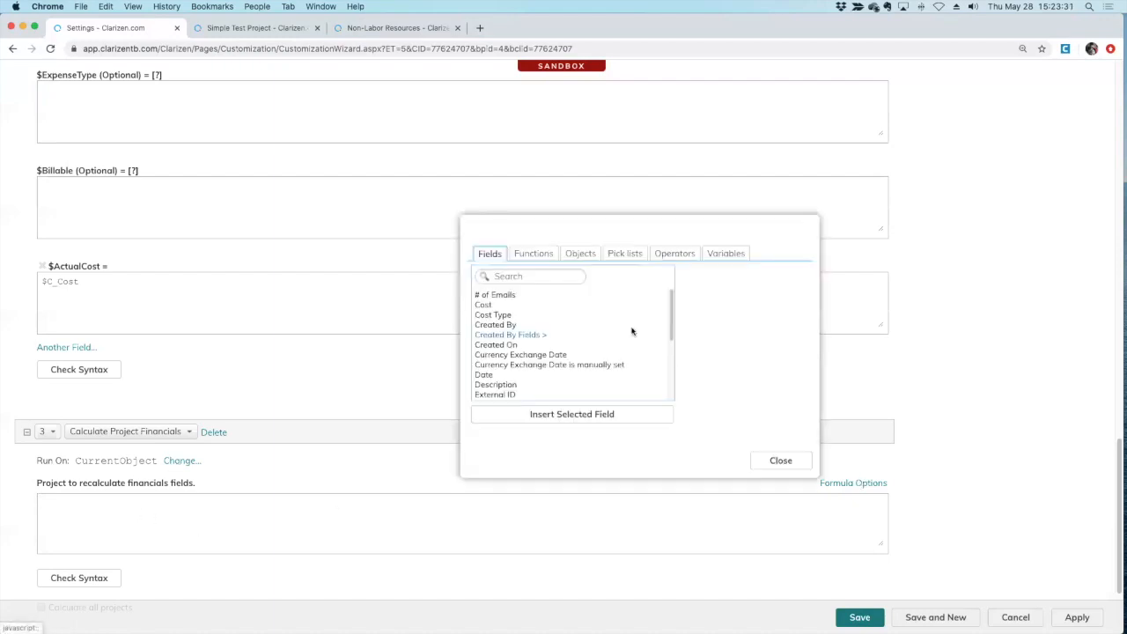
left_click(518, 277)
type("project")
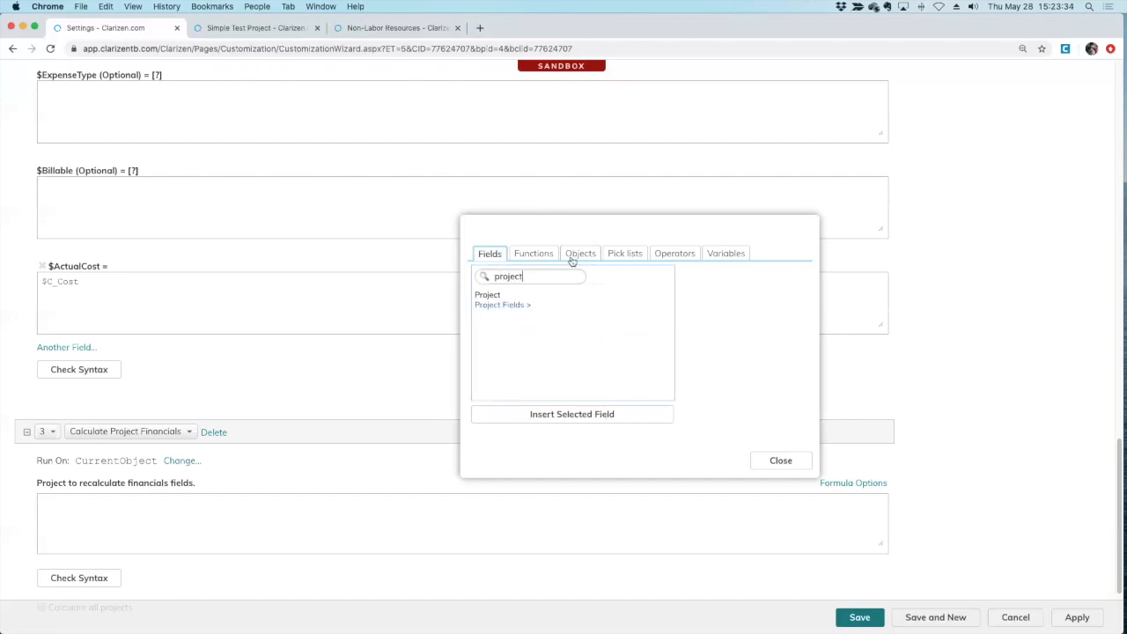
double_click(479, 297)
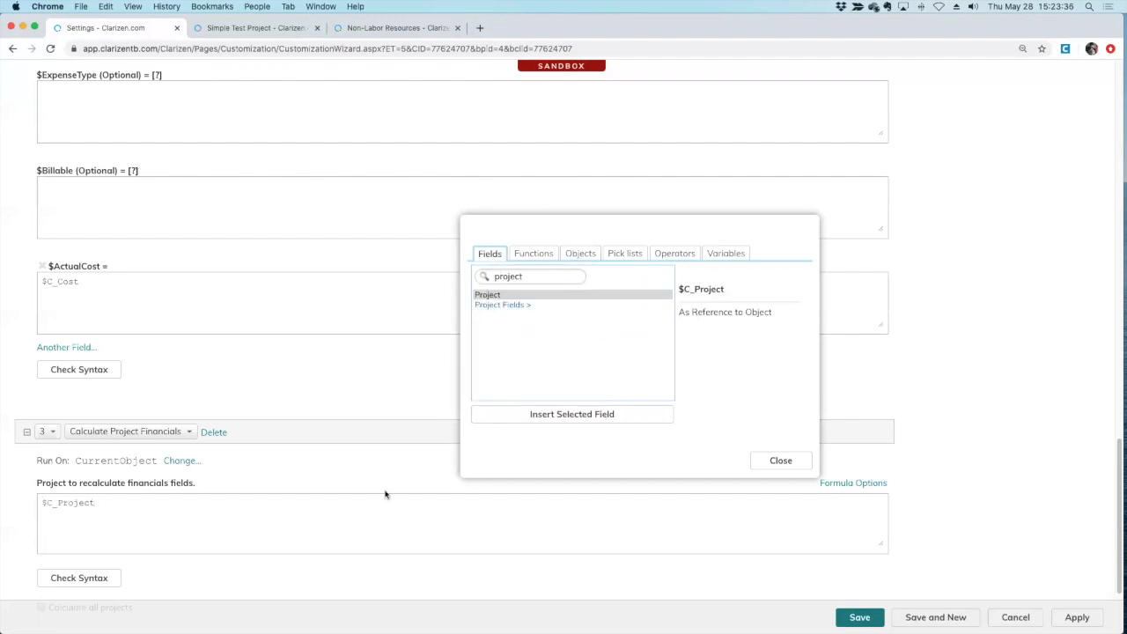
left_click(780, 461)
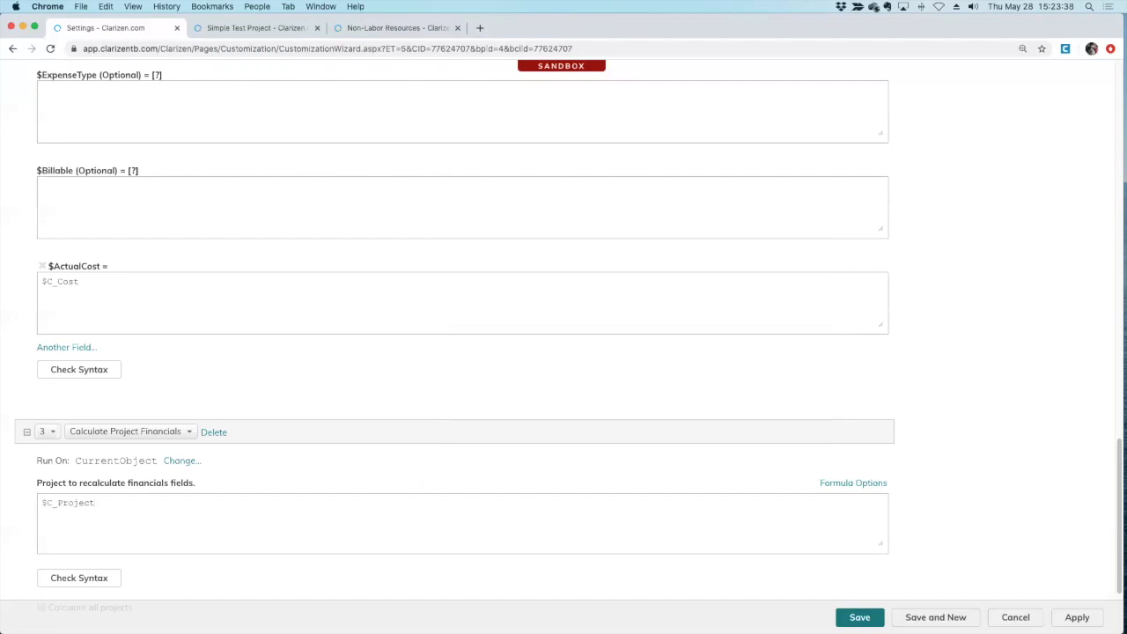
left_click(78, 579)
Save the workflow rule and enable Update Invoice timephase financials on the Invoice object.
scroll(211, 565, "down", 3)
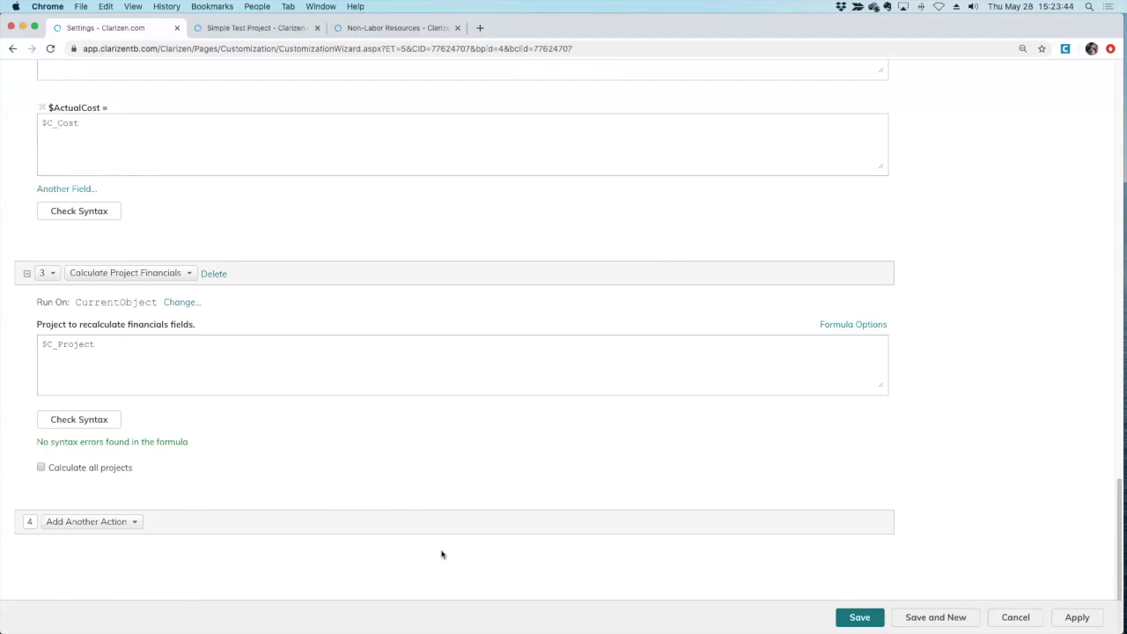
left_click(859, 618)
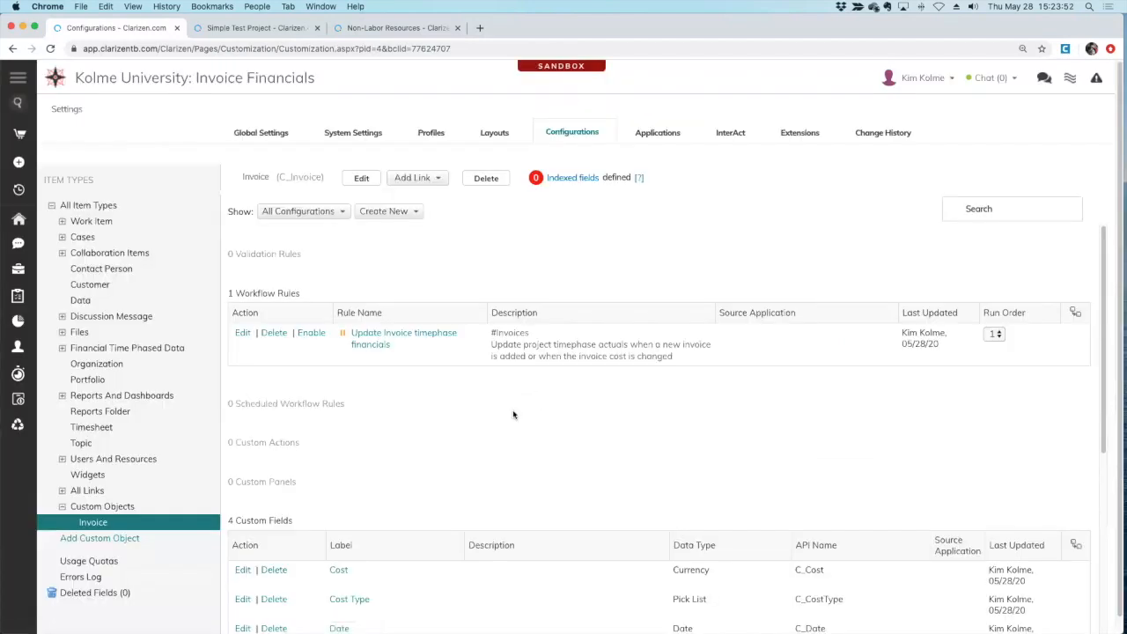
left_click(312, 333)
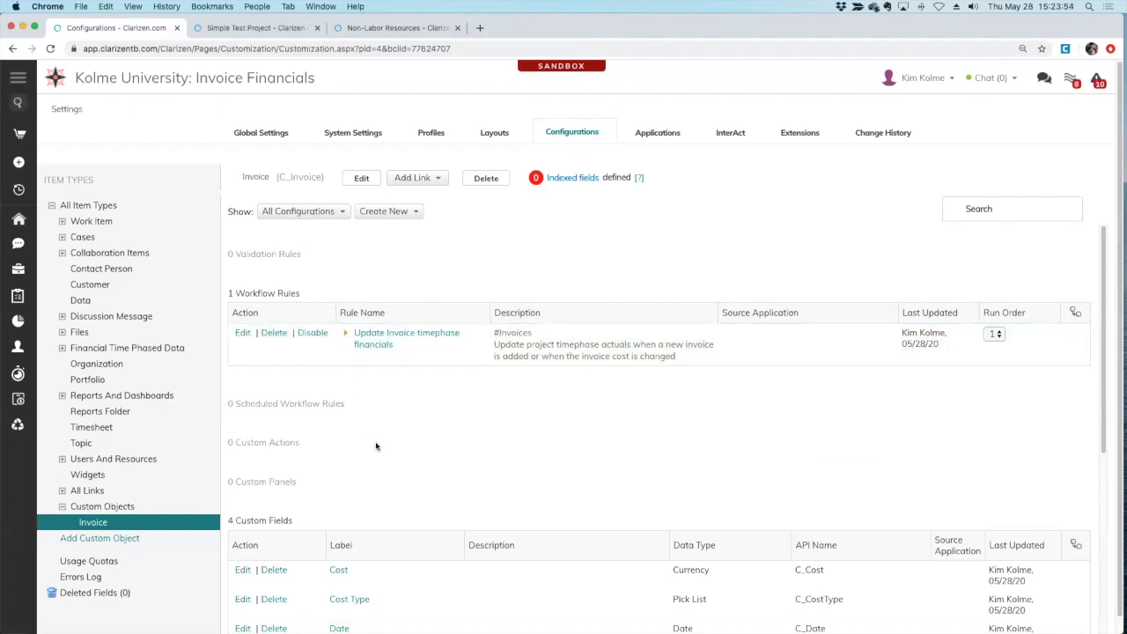
Delete Test Invoice 1 from the Invoices list on the Simple Test Project page.
left_click(274, 29)
scroll(395, 463, "down", 3)
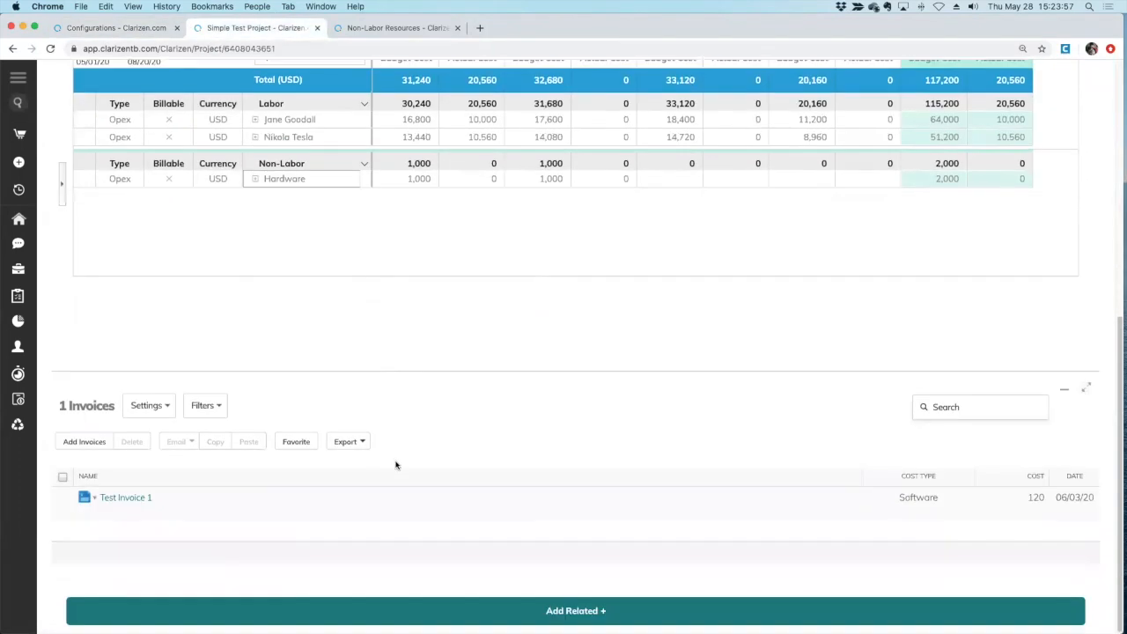
left_click(63, 498)
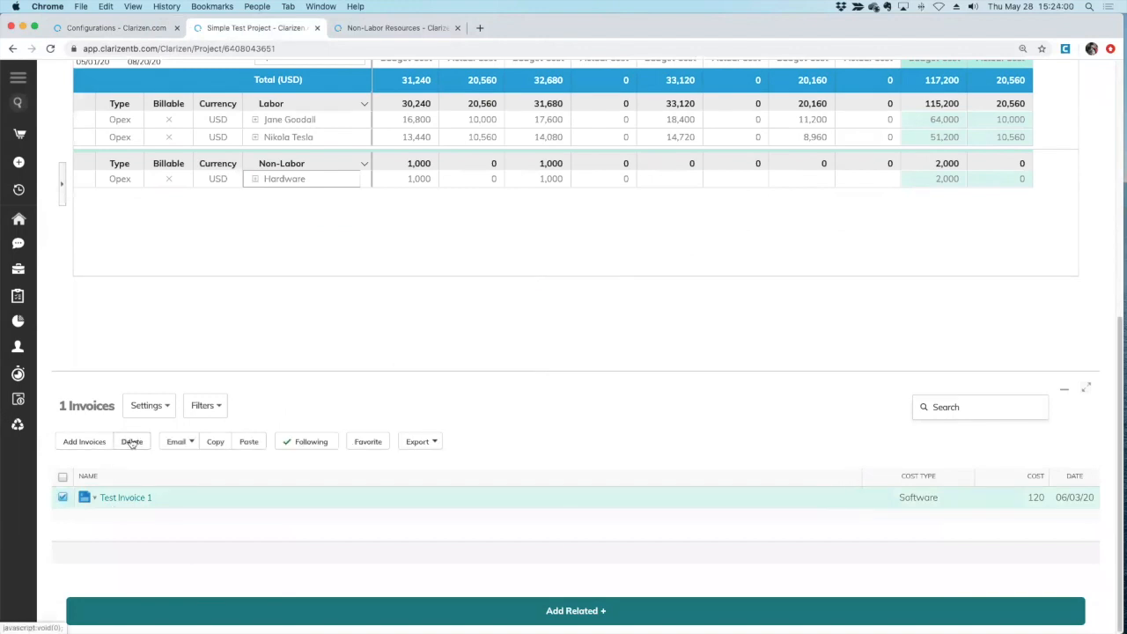
left_click(132, 443)
left_click(589, 407)
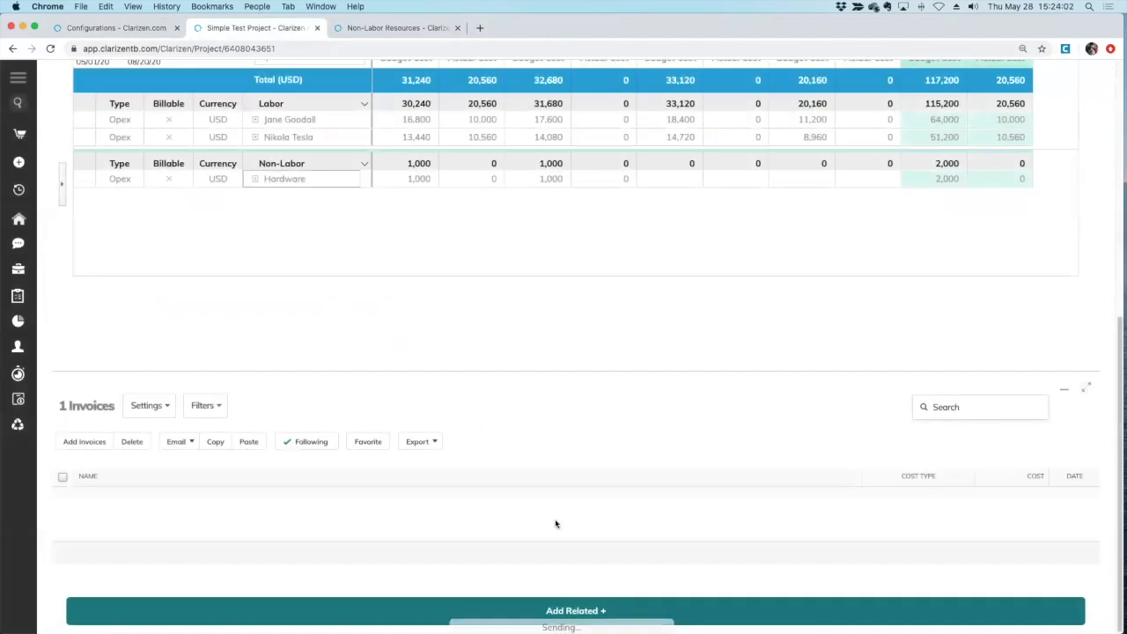
Start a new invoice for the project named Invoice 2 with cost type Software and a cost of 150 USD.
left_click(84, 441)
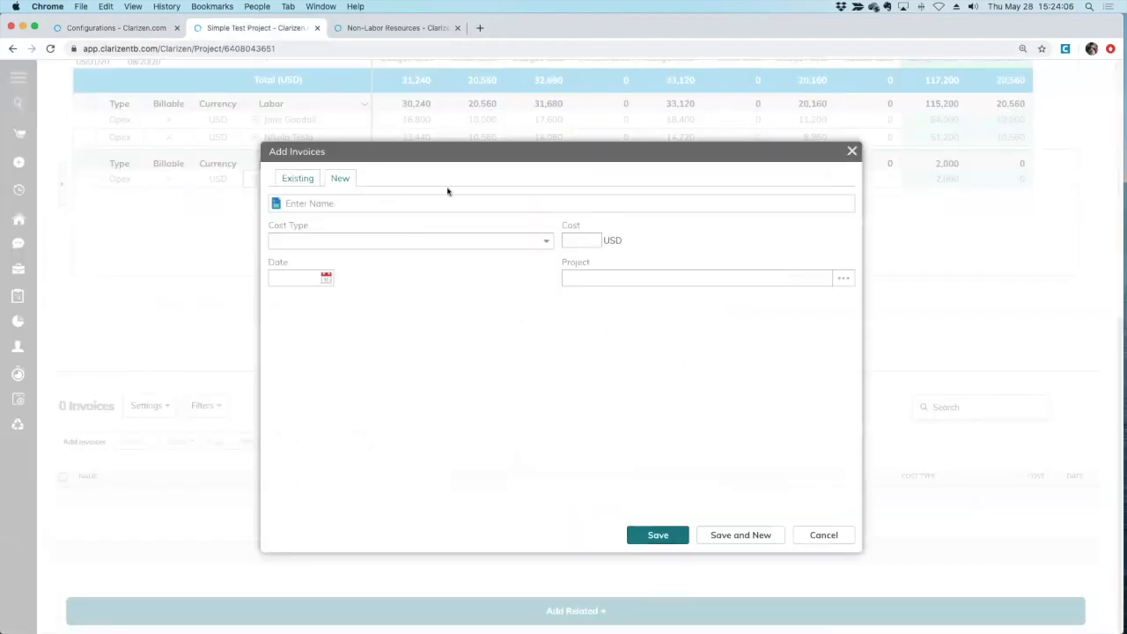
type("Invoice 2")
left_click(544, 240)
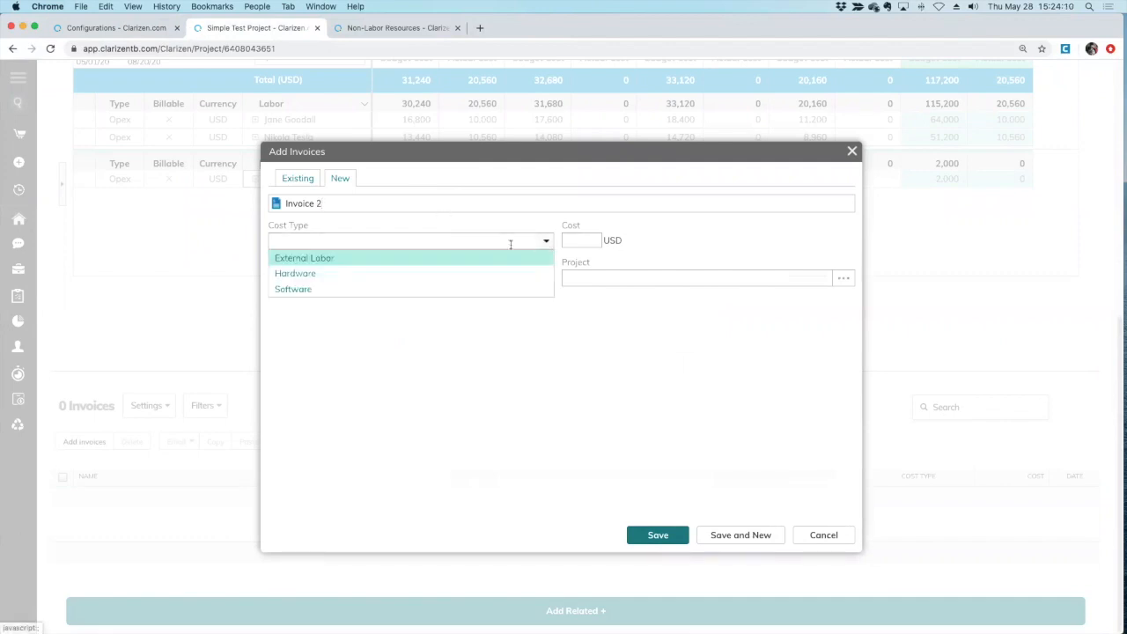
left_click(328, 290)
left_click_drag(363, 152, 398, 93)
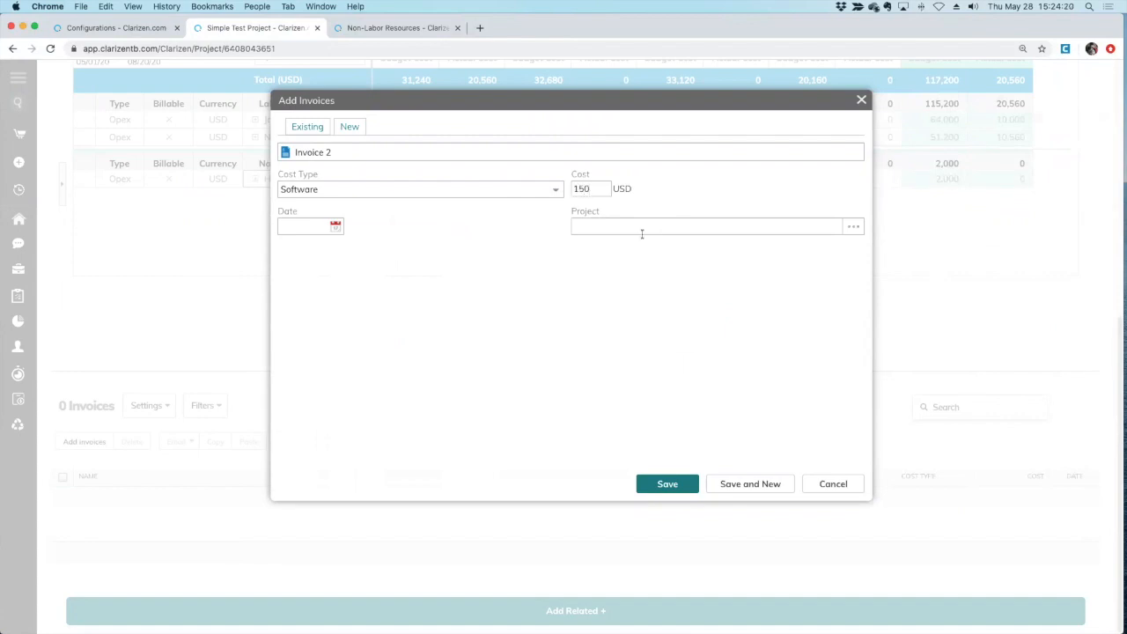
Set the date of Invoice 2 to 06/03/20 and save the invoice to the project.
left_click_drag(390, 108, 478, 132)
left_click(424, 251)
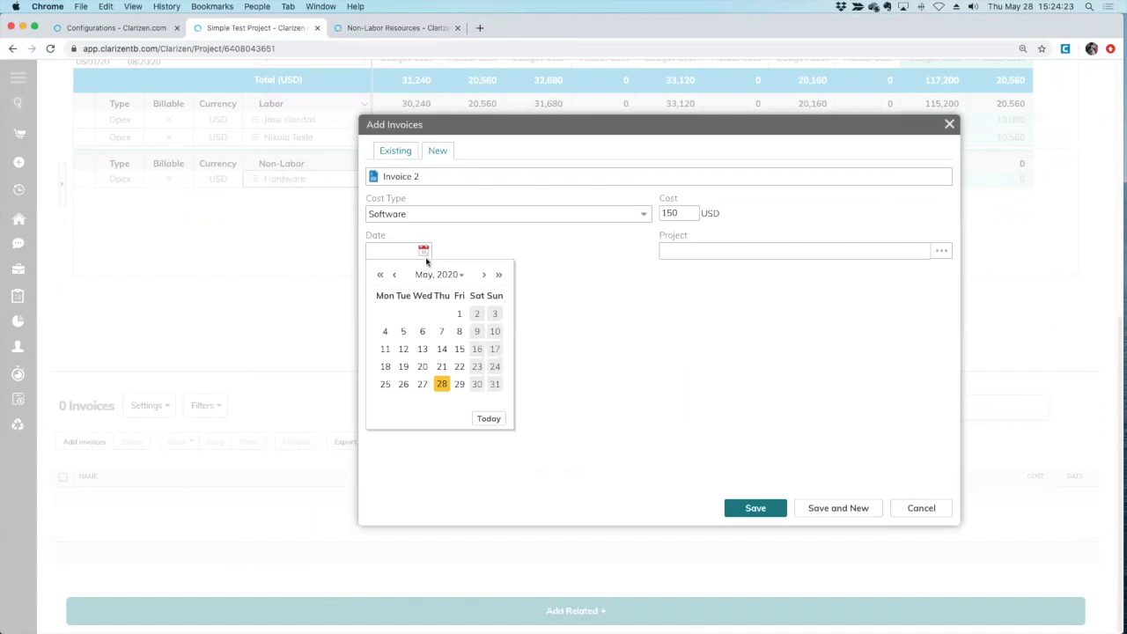
left_click(482, 276)
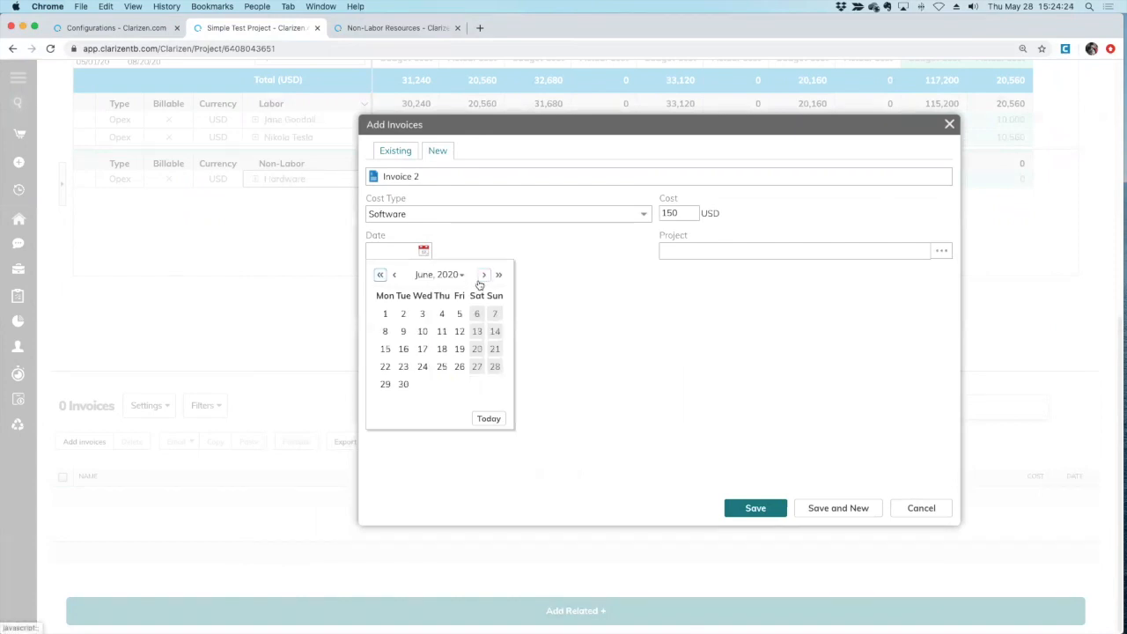
left_click(423, 314)
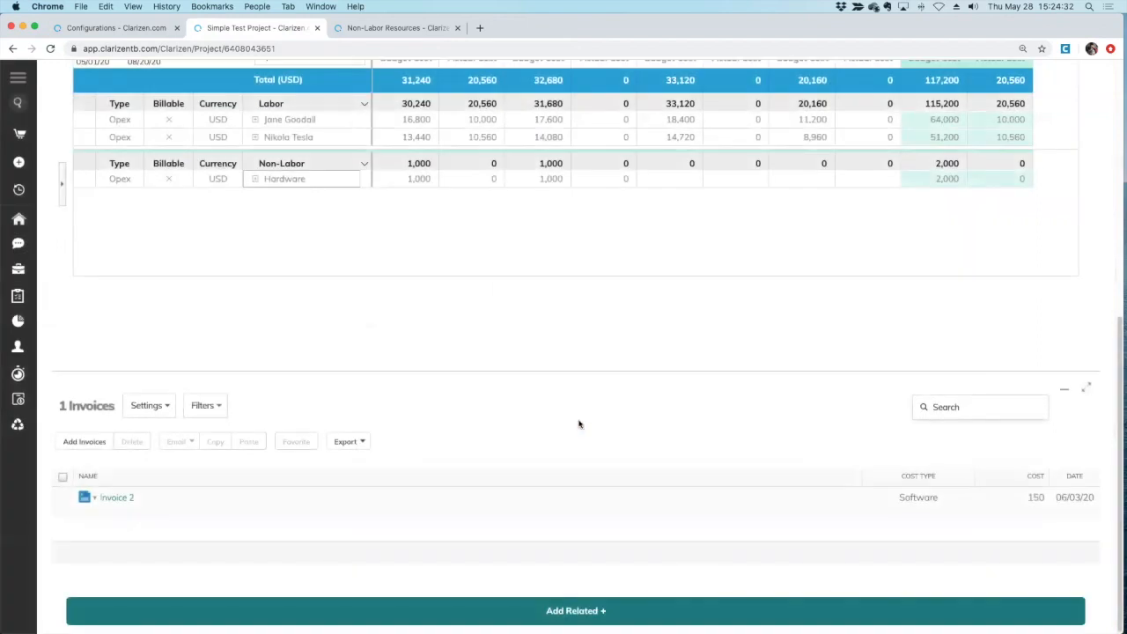
Refresh the Financial Panel and check the Software non-labor row's breakdown by project.
scroll(578, 425, "up", 5)
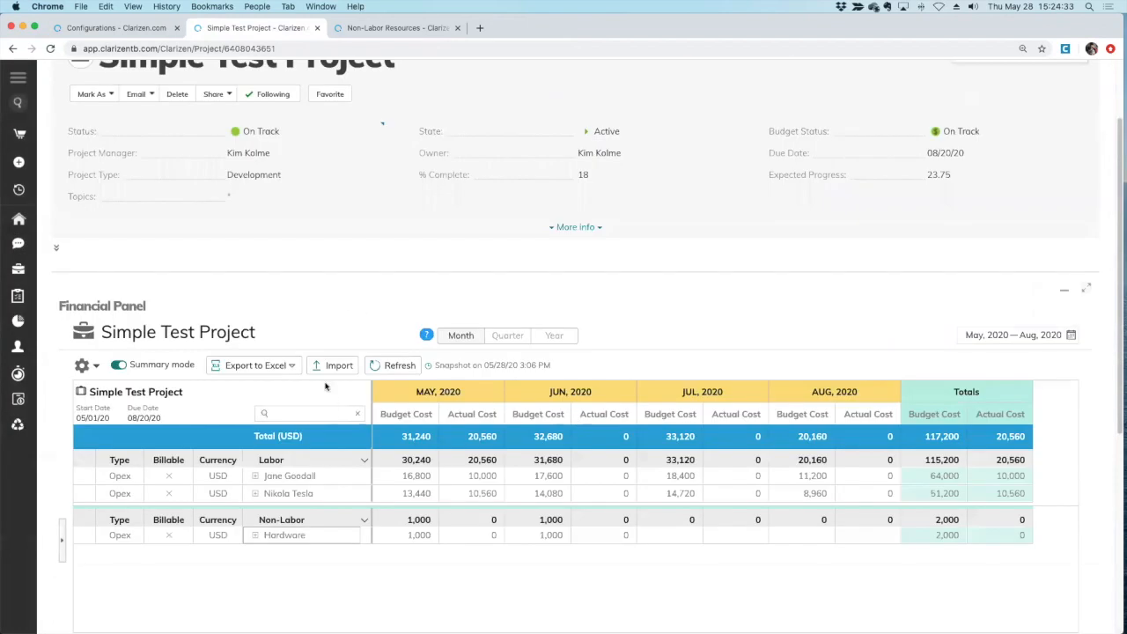
left_click(398, 365)
scroll(502, 470, "down", 3)
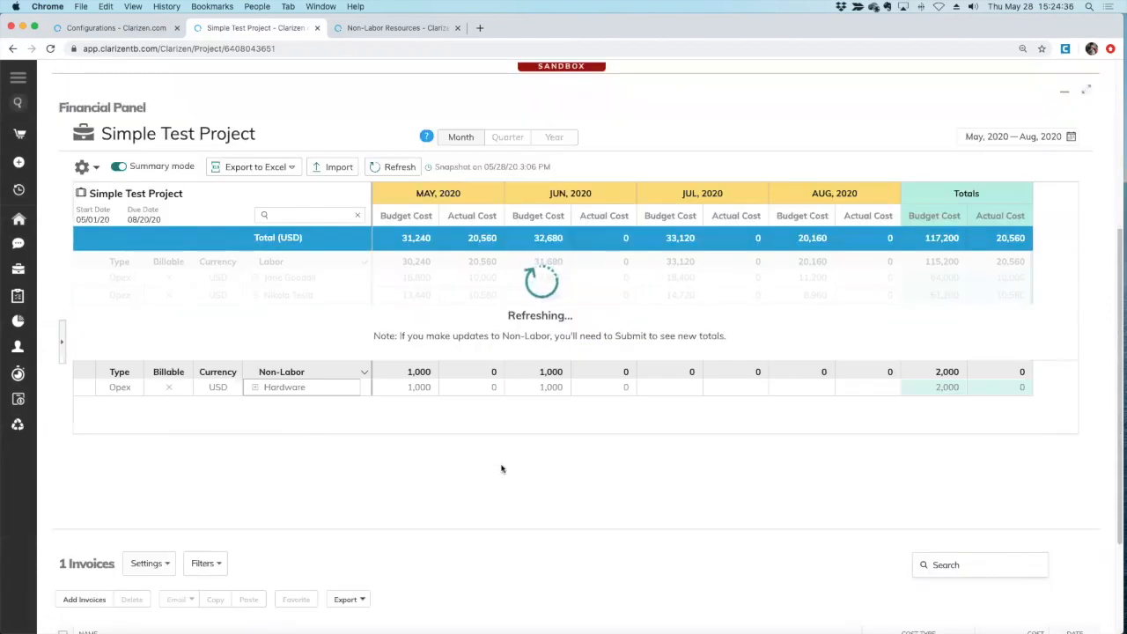
left_click(391, 167)
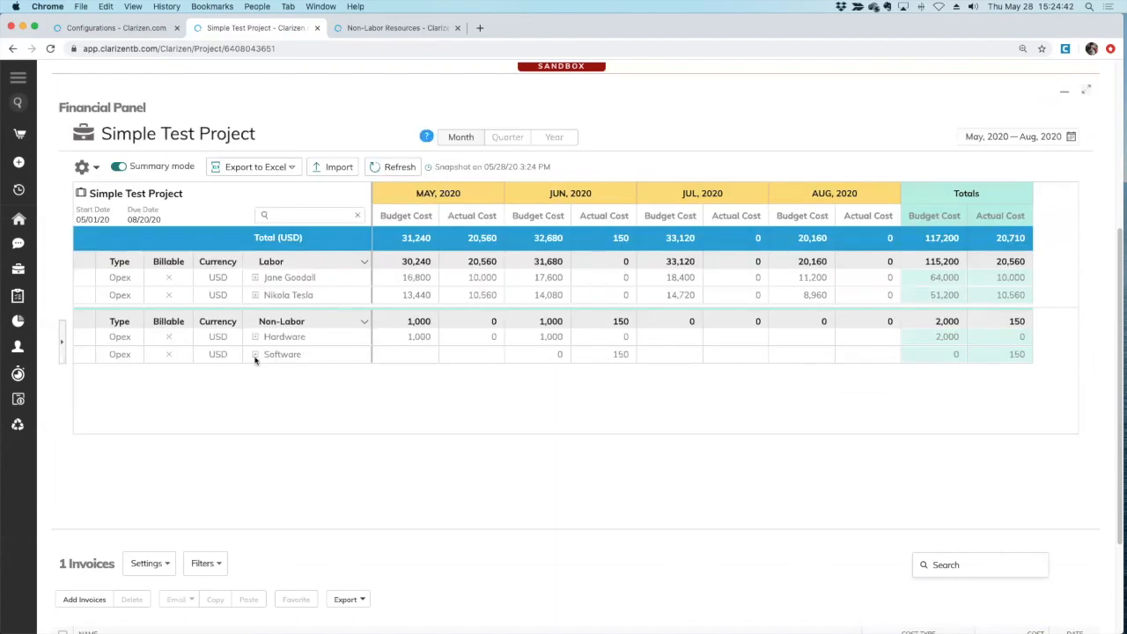
left_click(255, 355)
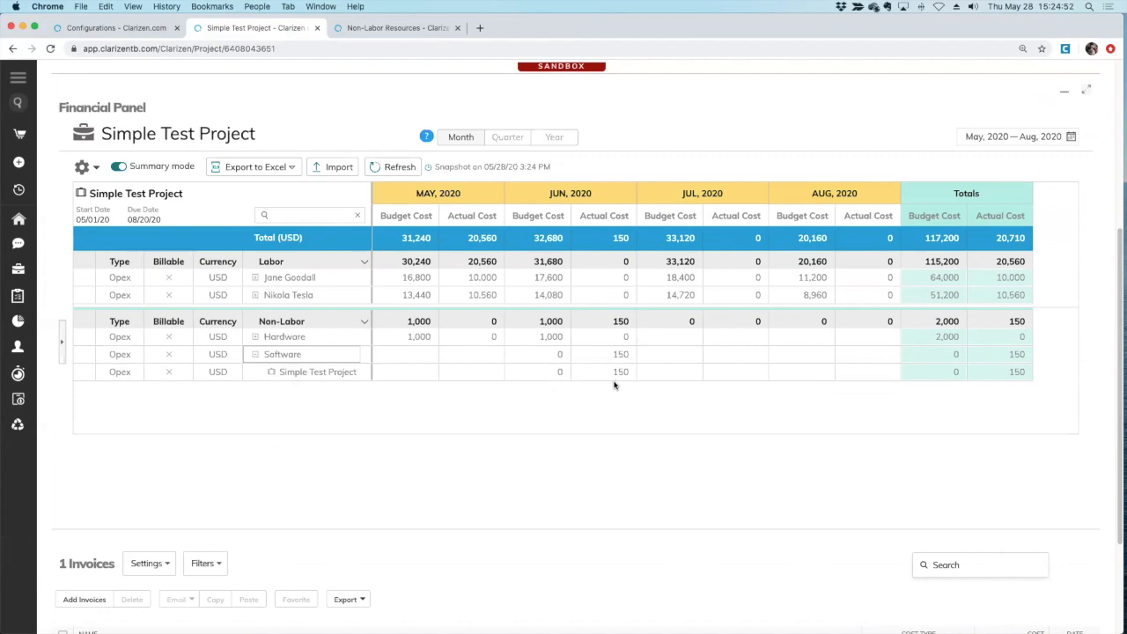
scroll(613, 383, "down", 3)
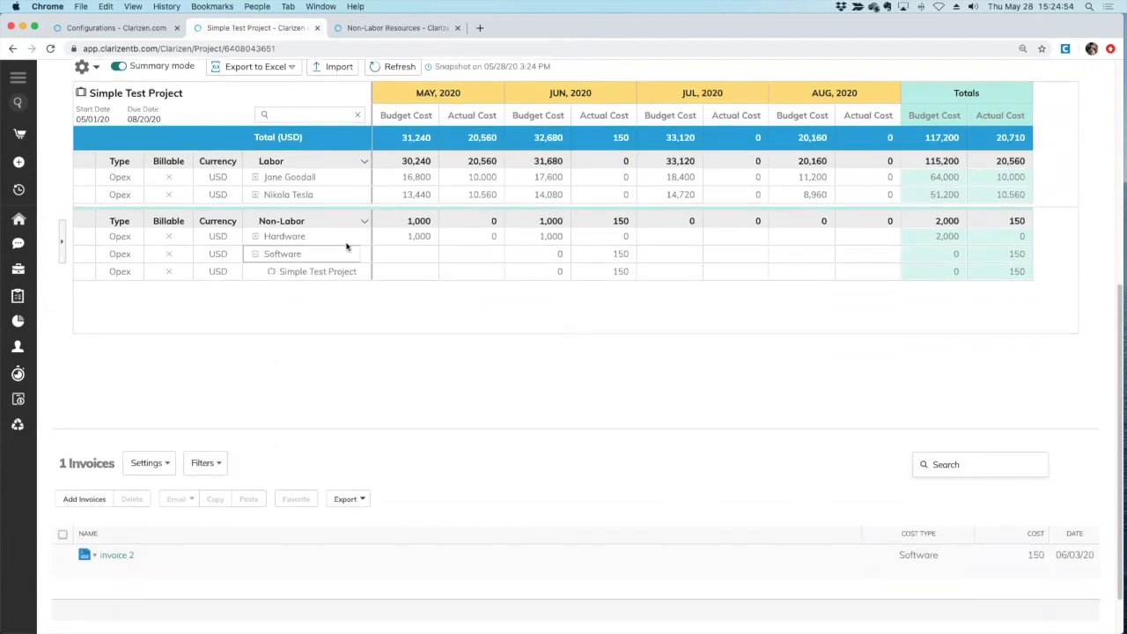
left_click(254, 254)
Add an invoice named Invoice 2 for Consultants with cost type External Labor, date 05/20/20 and cost 500 USD.
left_click(72, 500)
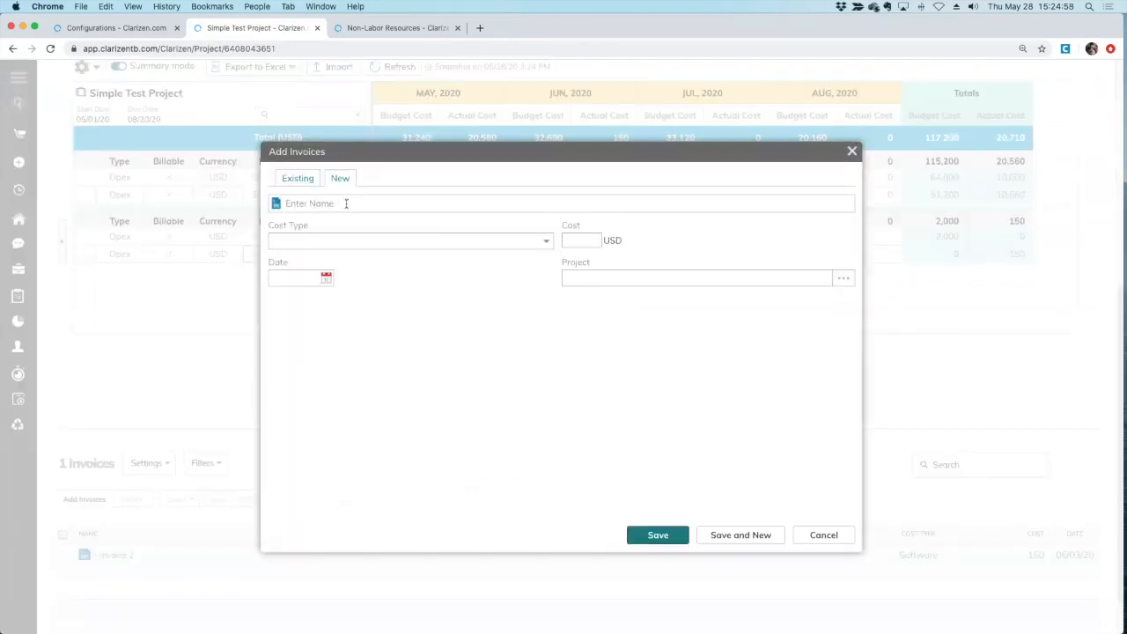
type("Invoice 2 for Consultants")
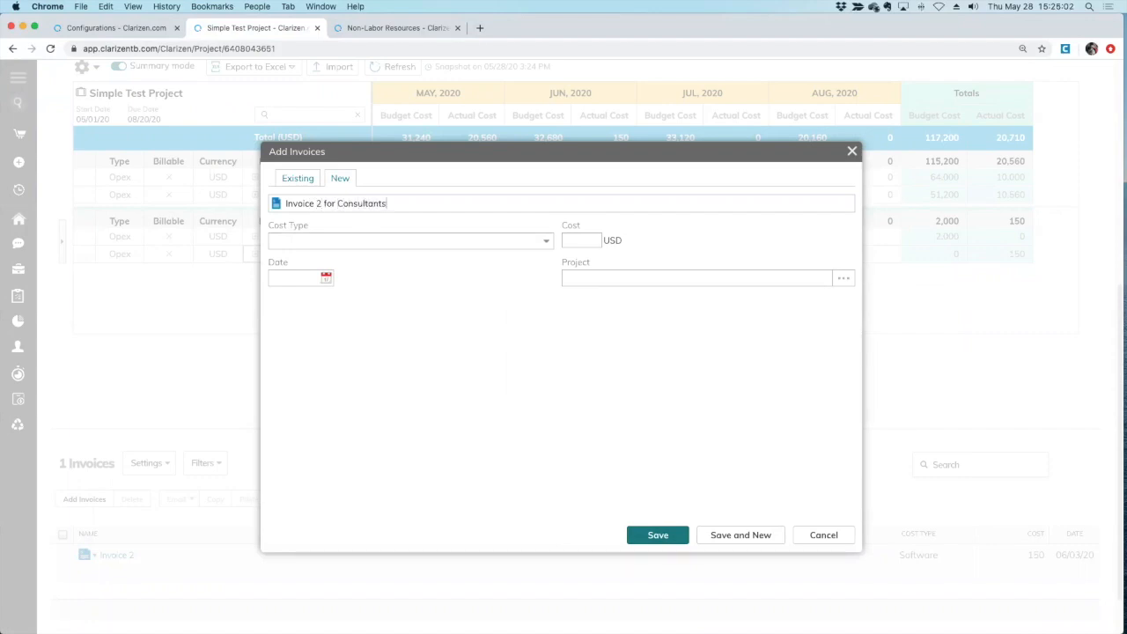
left_click(546, 241)
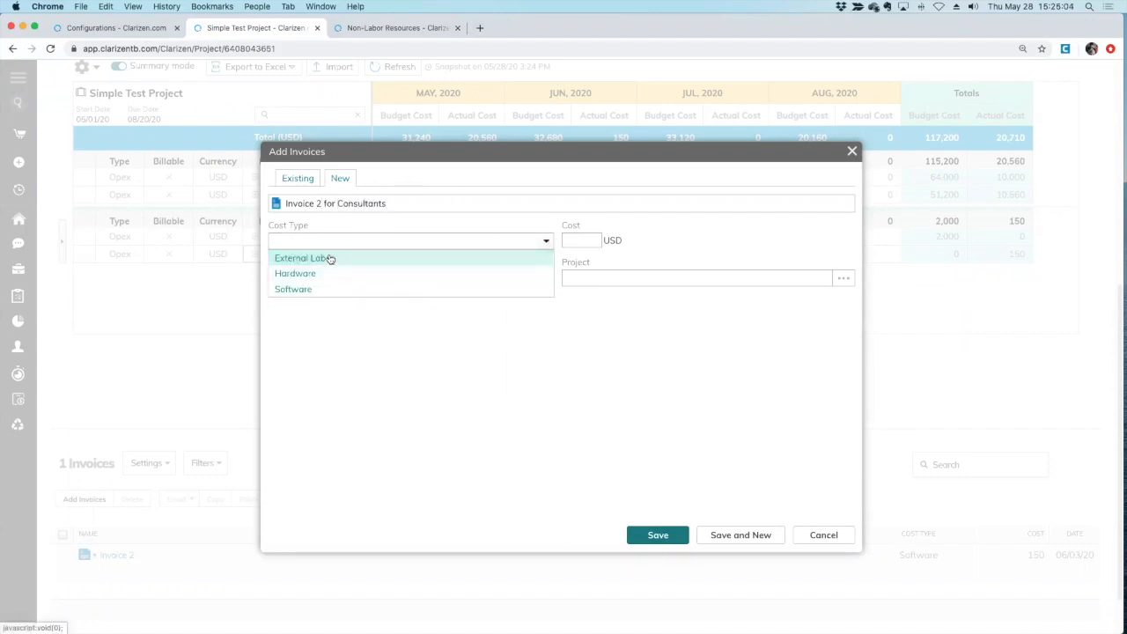
left_click(327, 256)
left_click(325, 279)
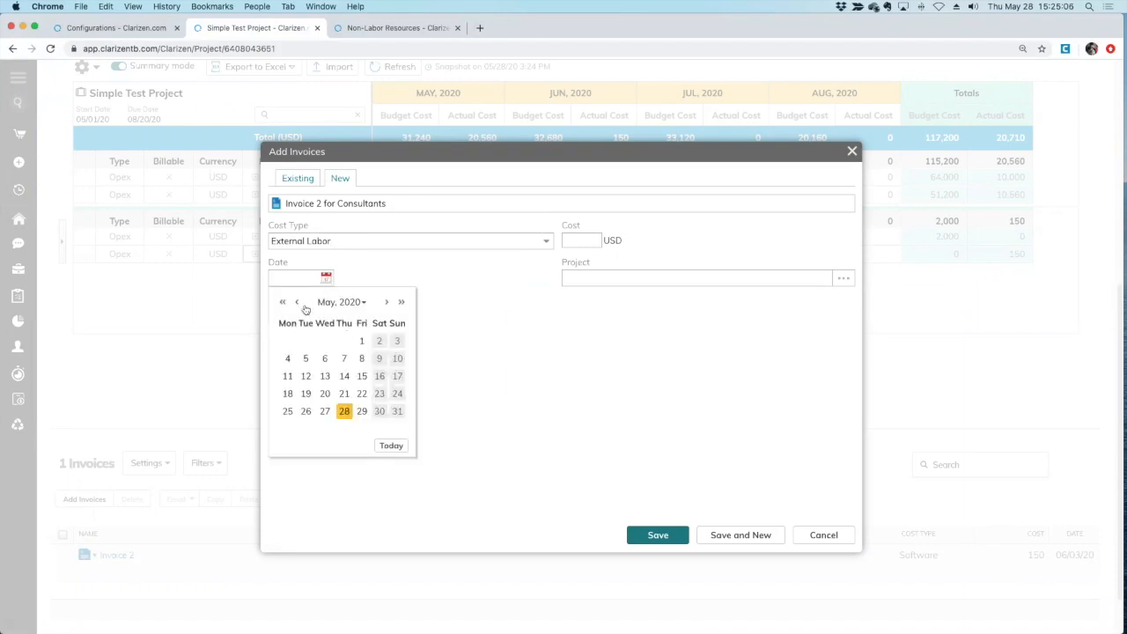
left_click(326, 393)
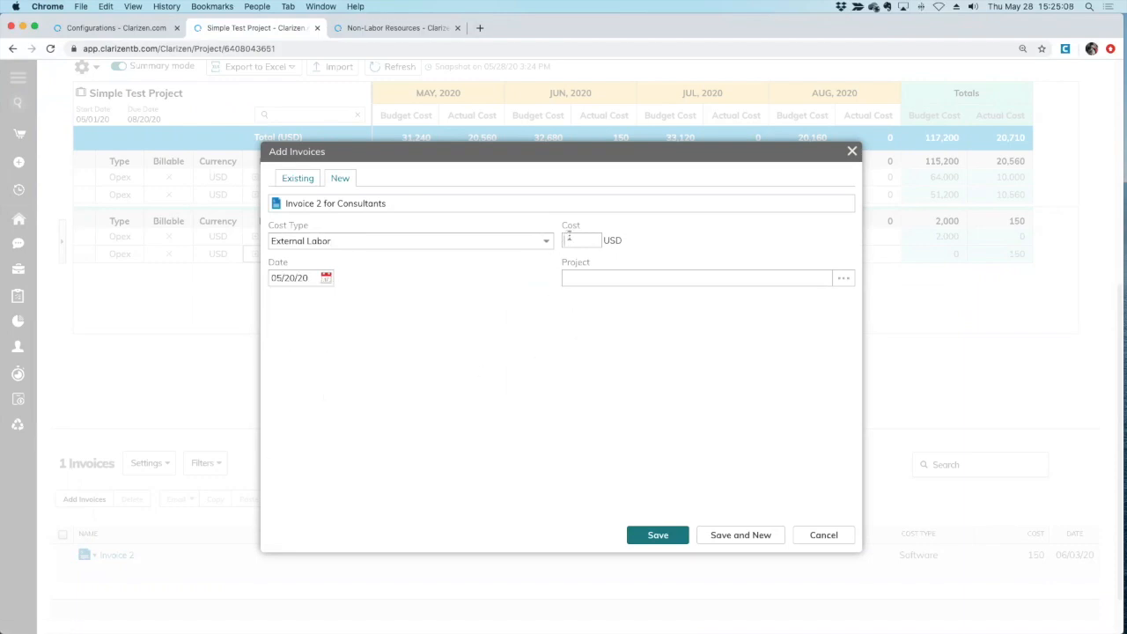
type("500")
left_click(659, 536)
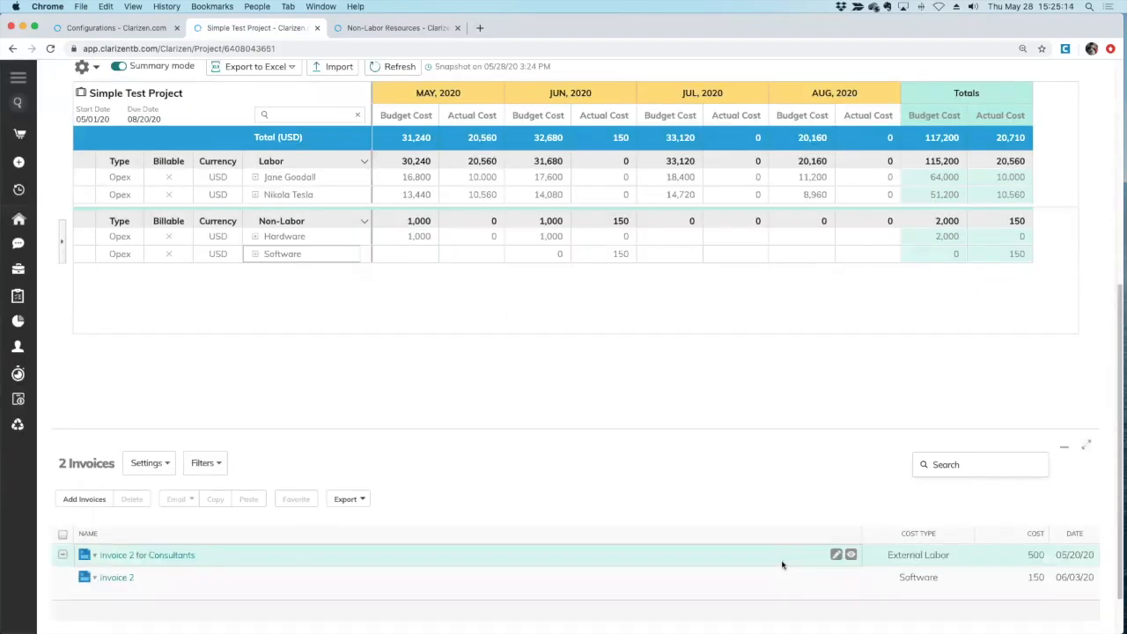
Reload the project page and check the External Labor row's breakdown against the Invoices list.
left_click(51, 49)
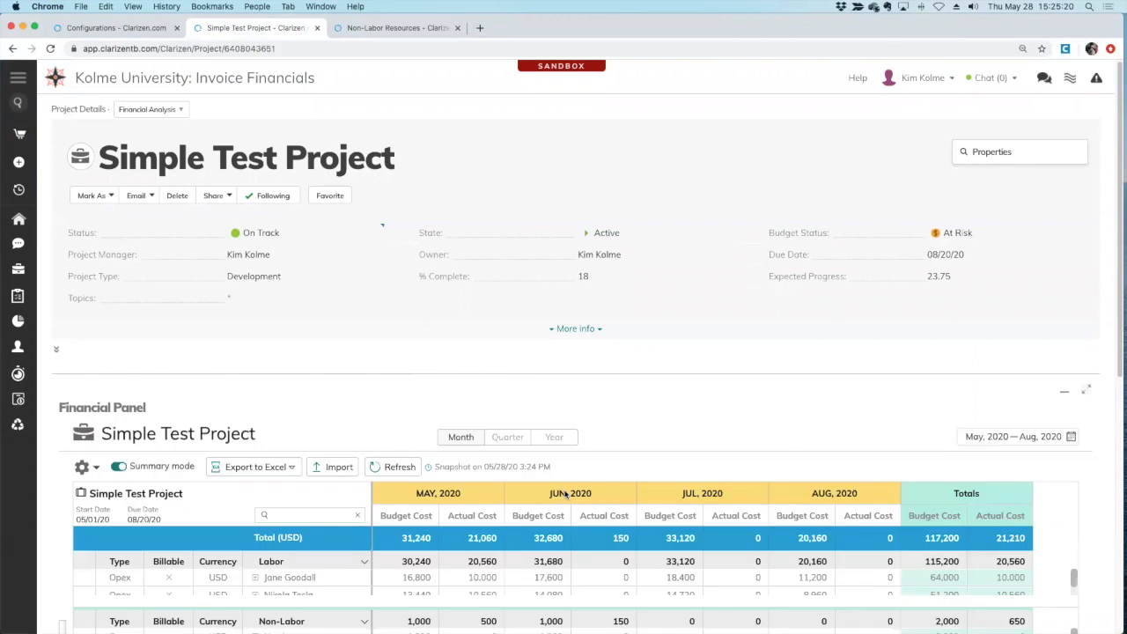
scroll(566, 494, "down", 5)
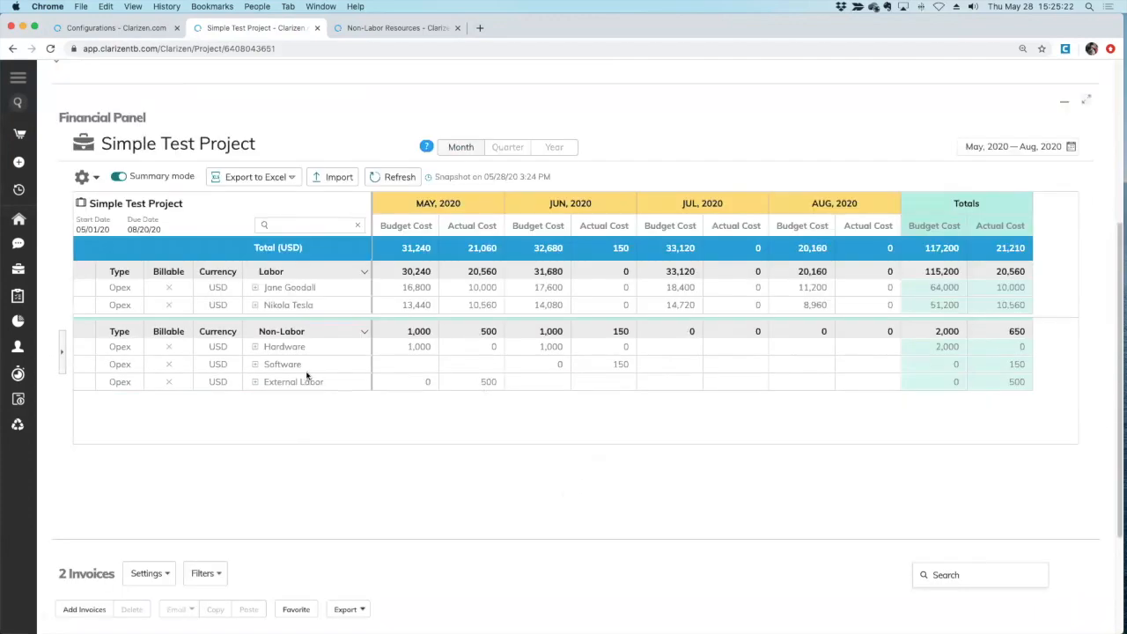
left_click(255, 382)
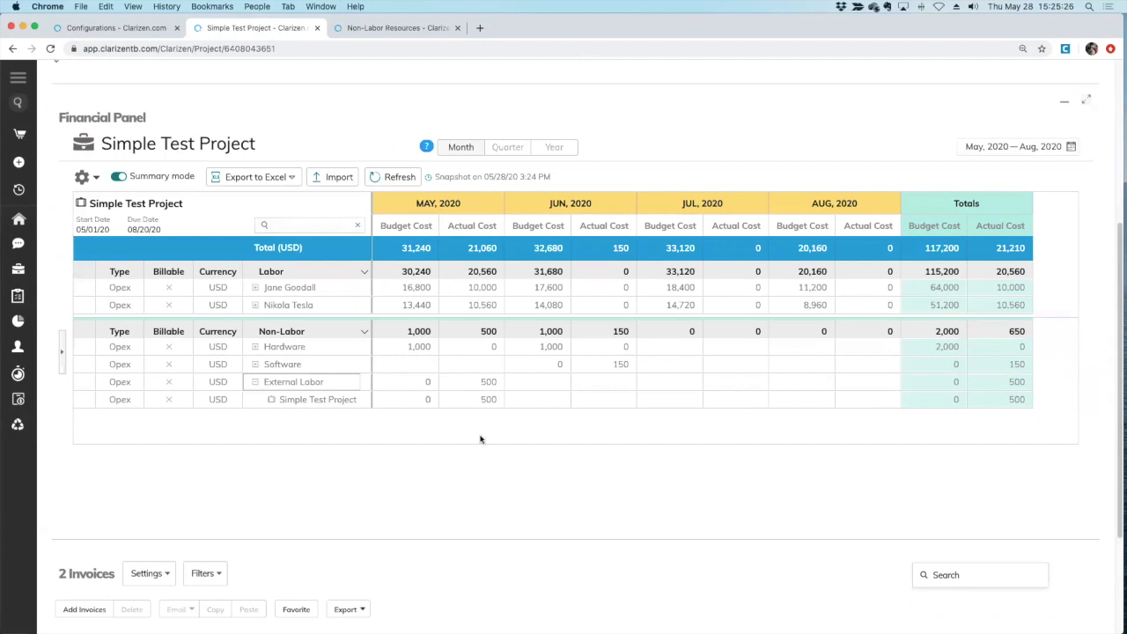
scroll(506, 511, "down", 2)
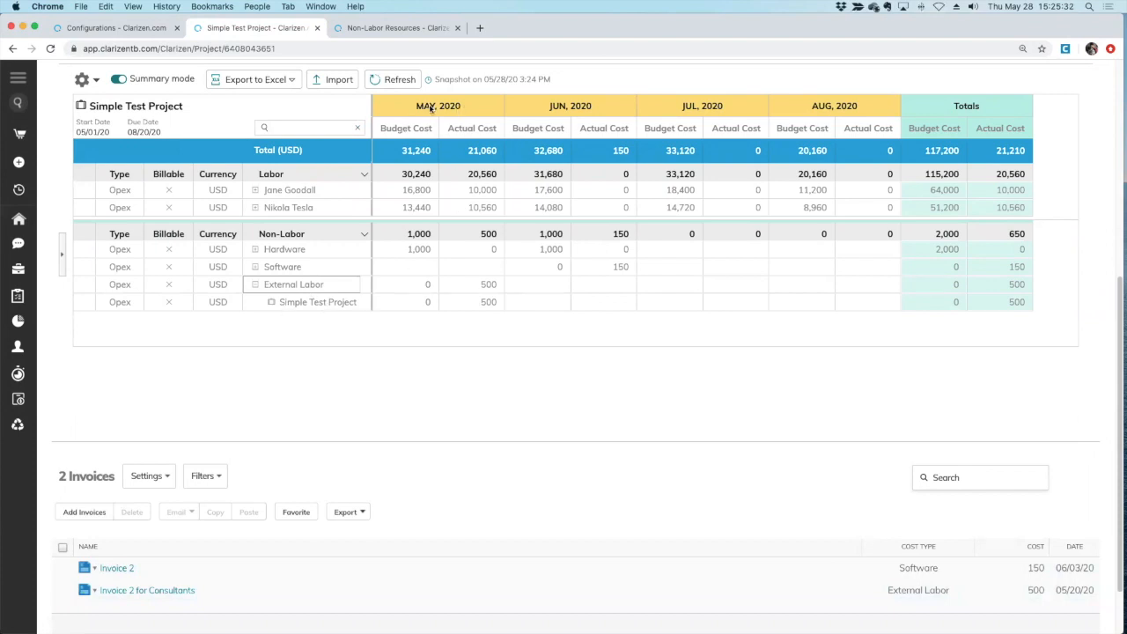
Add an invoice named Invoice 3 with cost type External Labor, date 05/27/20 and cost 250 USD.
left_click(84, 512)
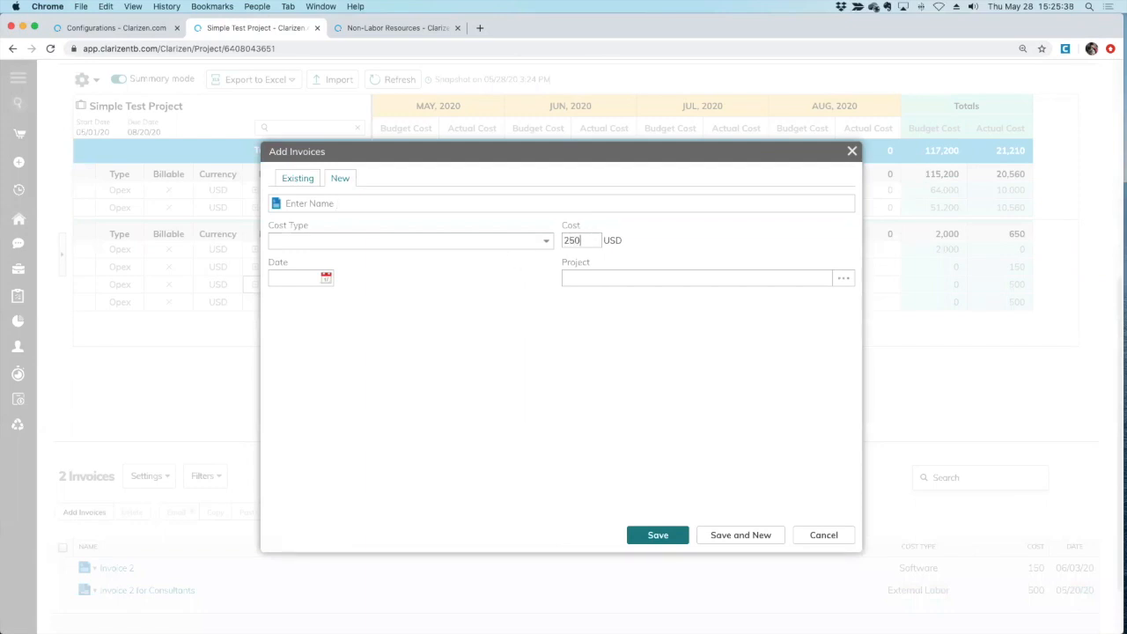
left_click(367, 203)
left_click(539, 241)
left_click_drag(413, 151, 838, 326)
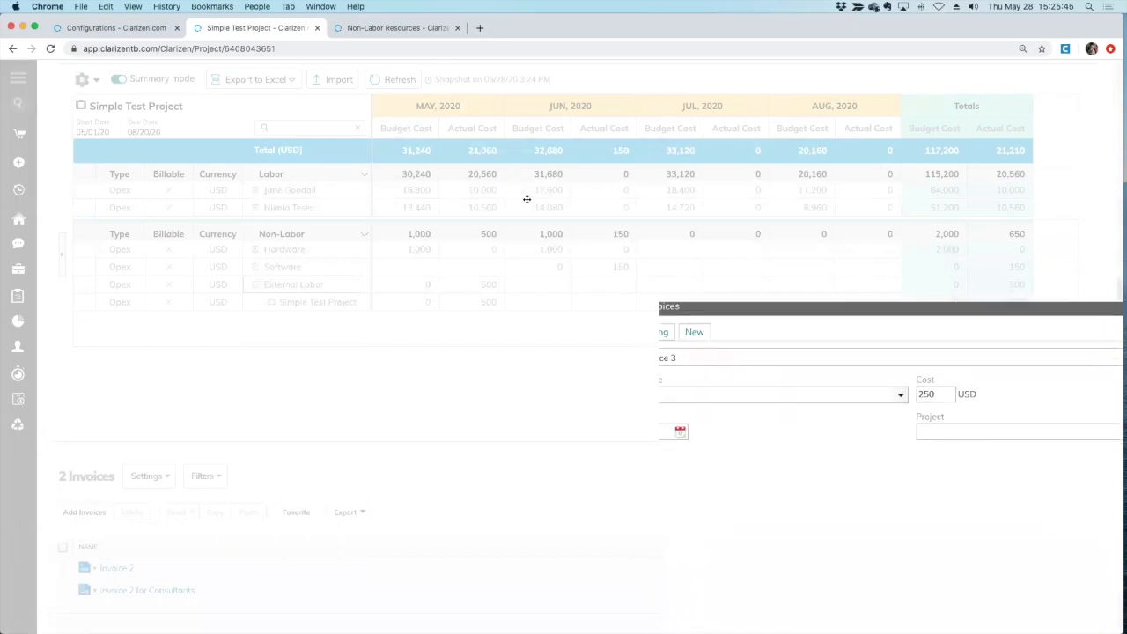
left_click(572, 238)
left_click(402, 253)
left_click(353, 273)
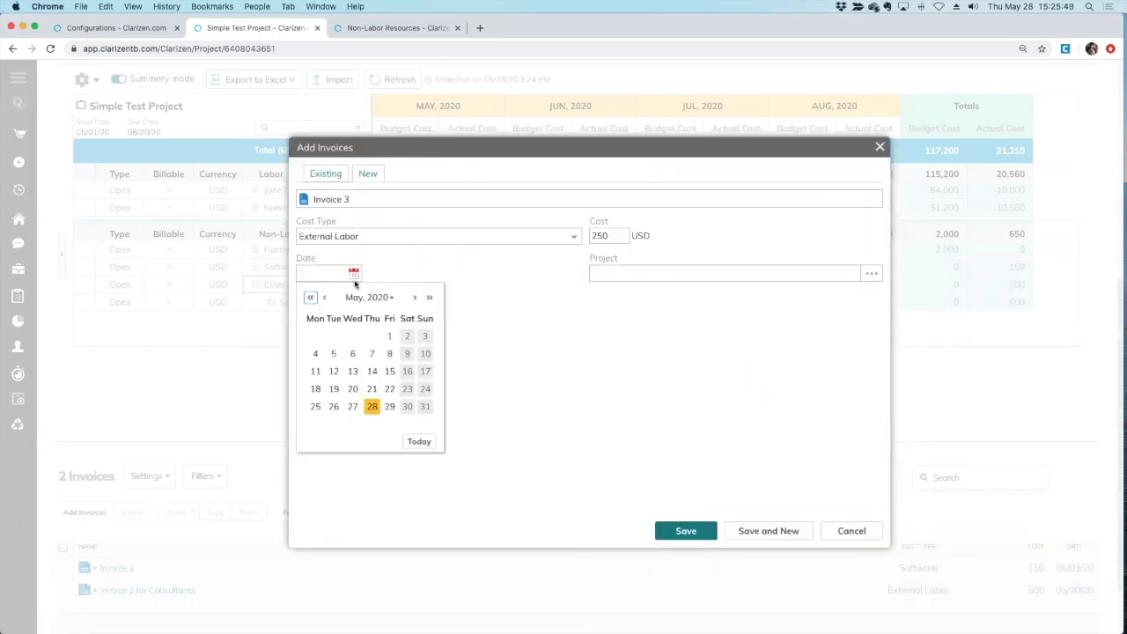
left_click(353, 407)
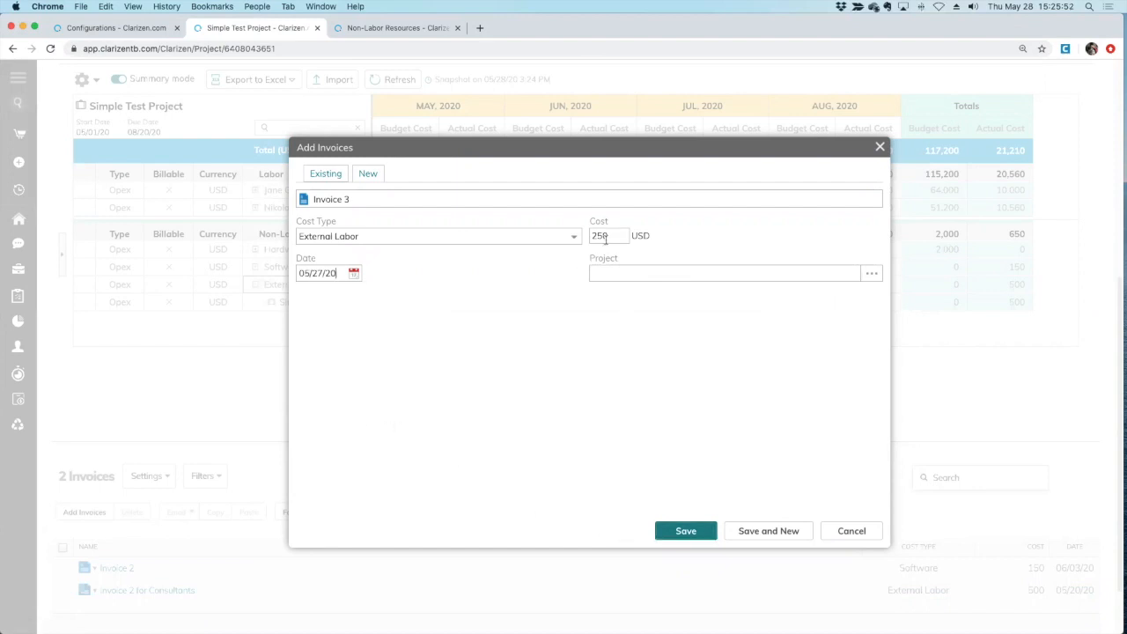
left_click(677, 533)
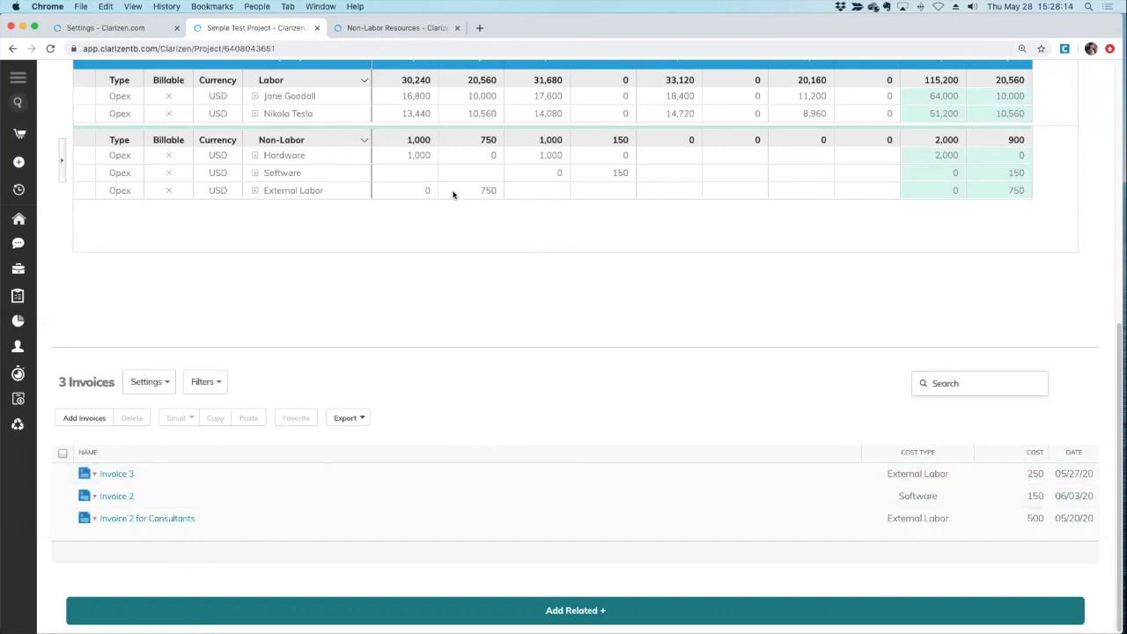
Review the workflow rule's Set Financial Timephase Data action through its $ActualCost formula, comparing it with the project's financials and invoices.
left_click(98, 26)
scroll(245, 334, "down", 5)
scroll(245, 334, "down", 10)
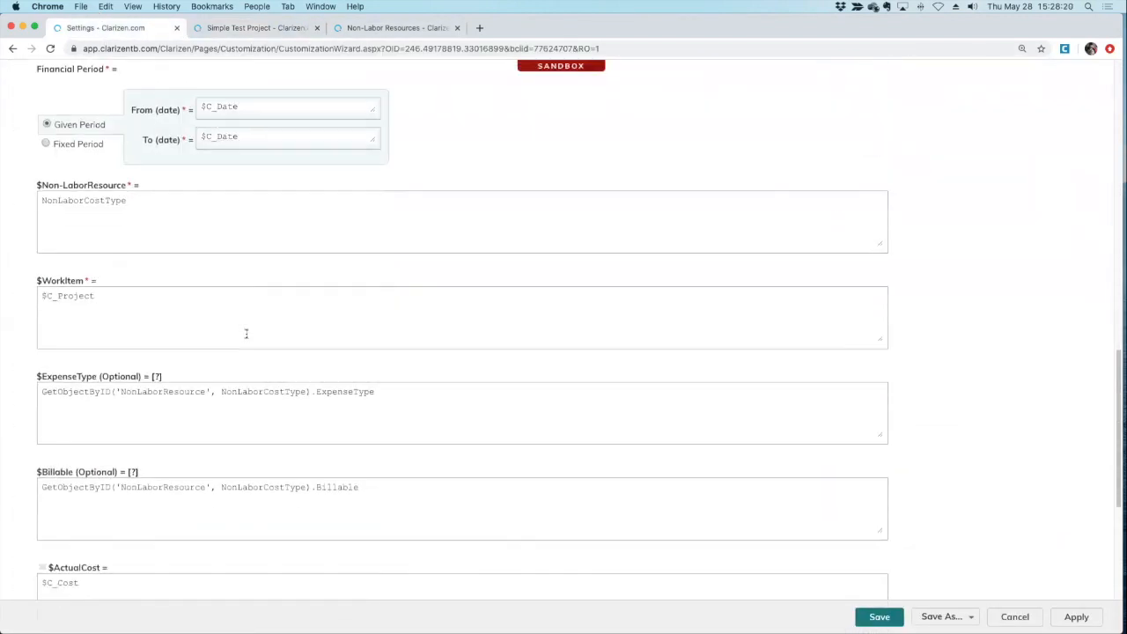
scroll(247, 334, "up", 3)
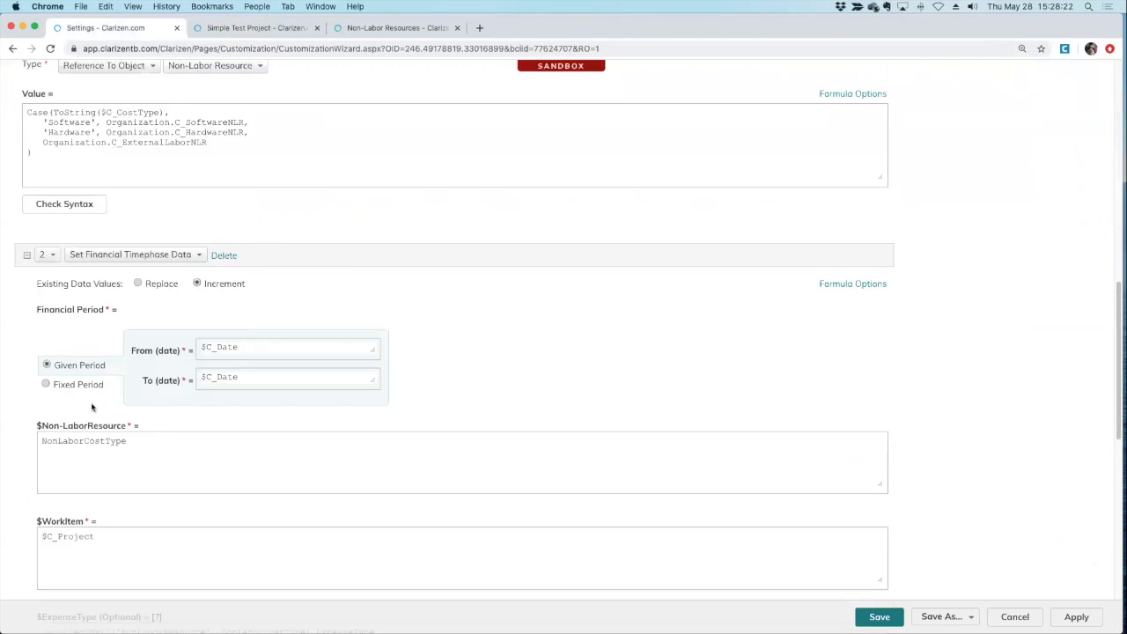
scroll(101, 433, "down", 10)
scroll(103, 435, "down", 1)
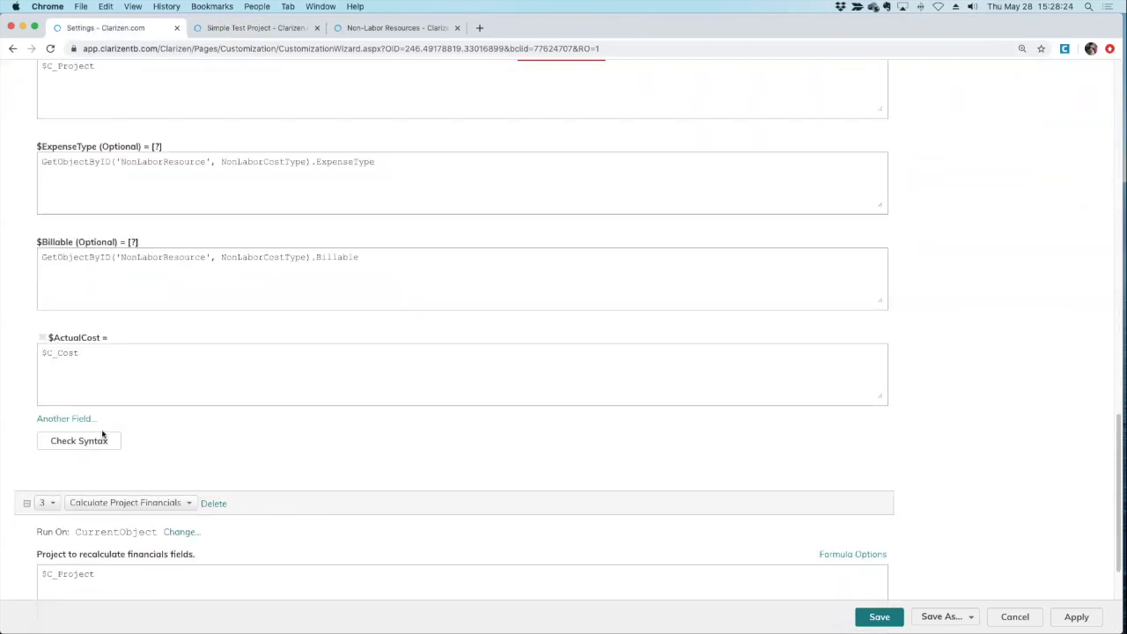
left_click(86, 353)
left_click(227, 27)
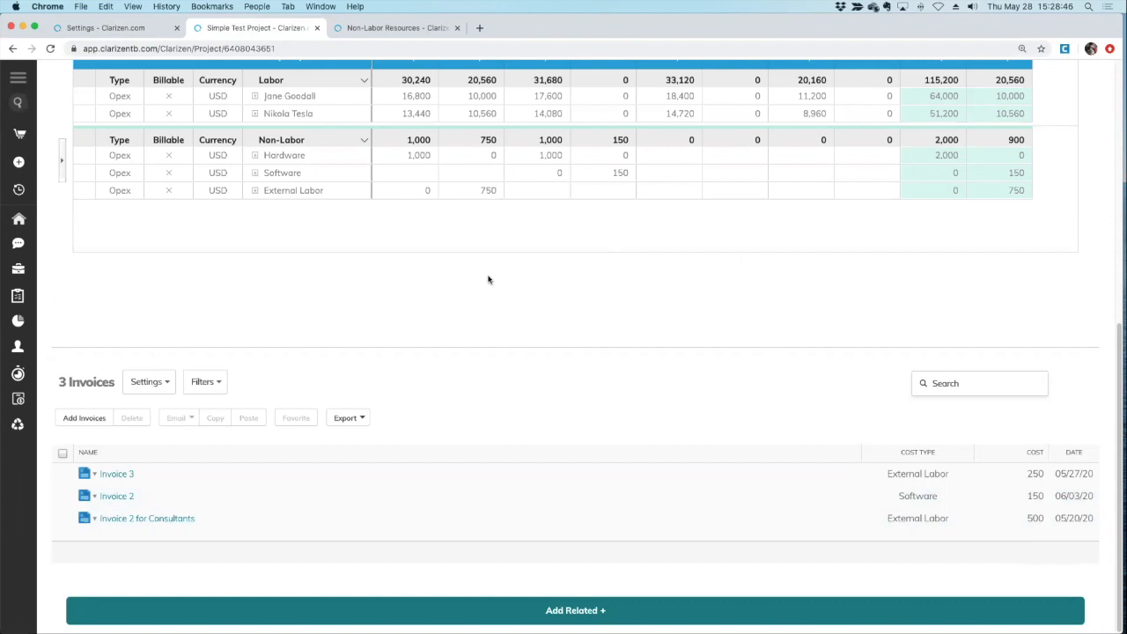
left_click(145, 34)
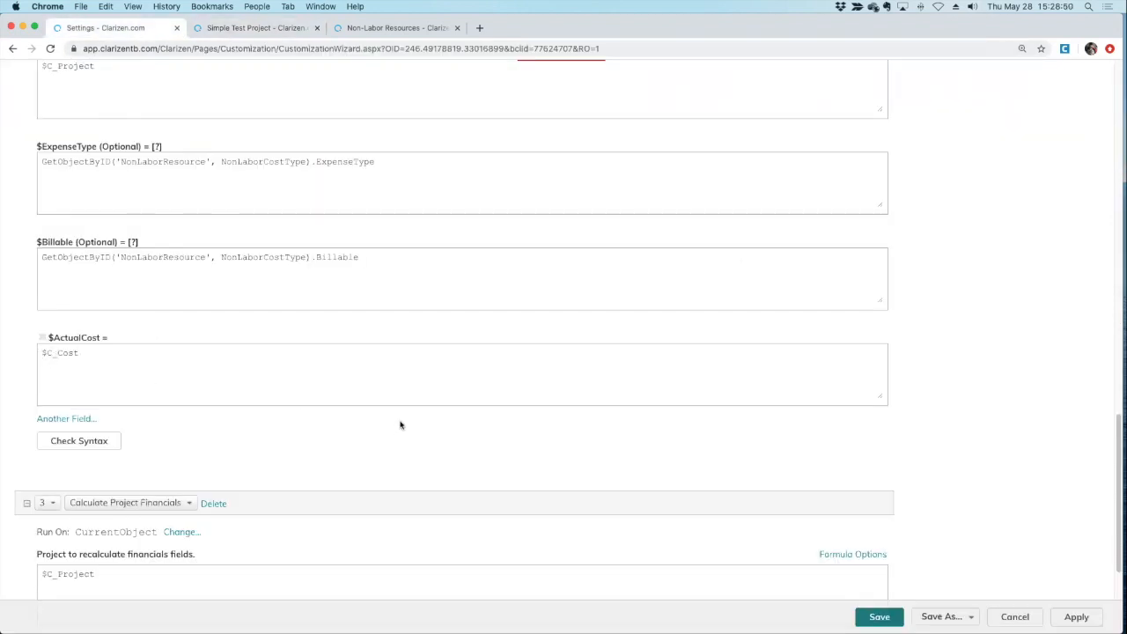
Insert an empty line above $C_Cost in the $ActualCost formula and review the IsChanged($C_Project) condition in the evaluation criteria.
left_click(41, 356)
left_click(291, 37)
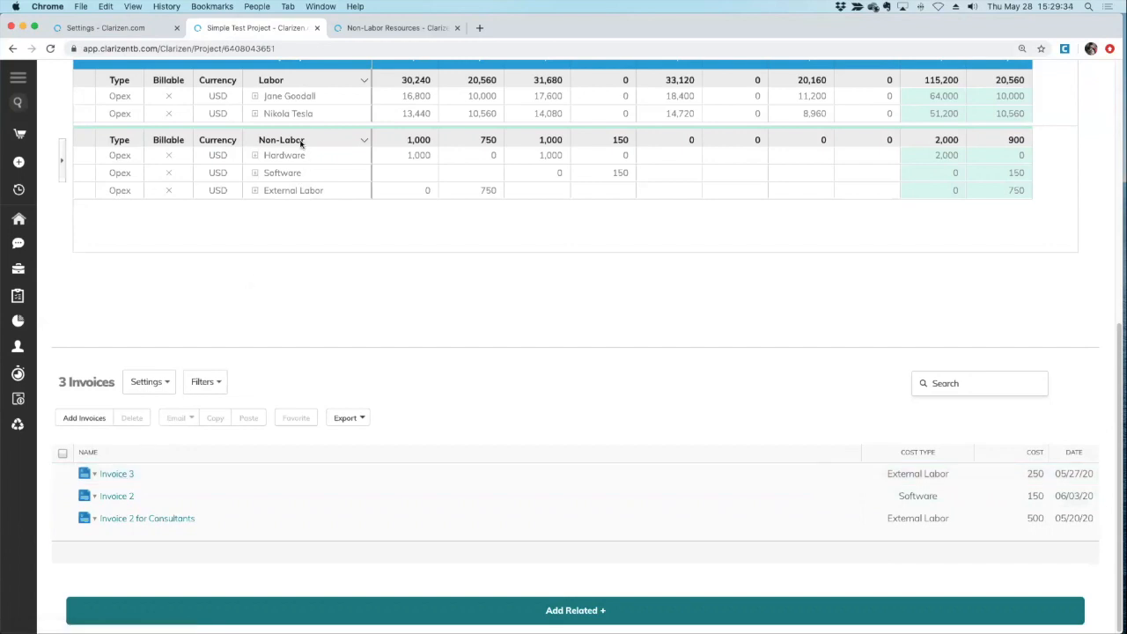
left_click(124, 28)
scroll(220, 282, "up", 15)
scroll(23, 536, "down", 2)
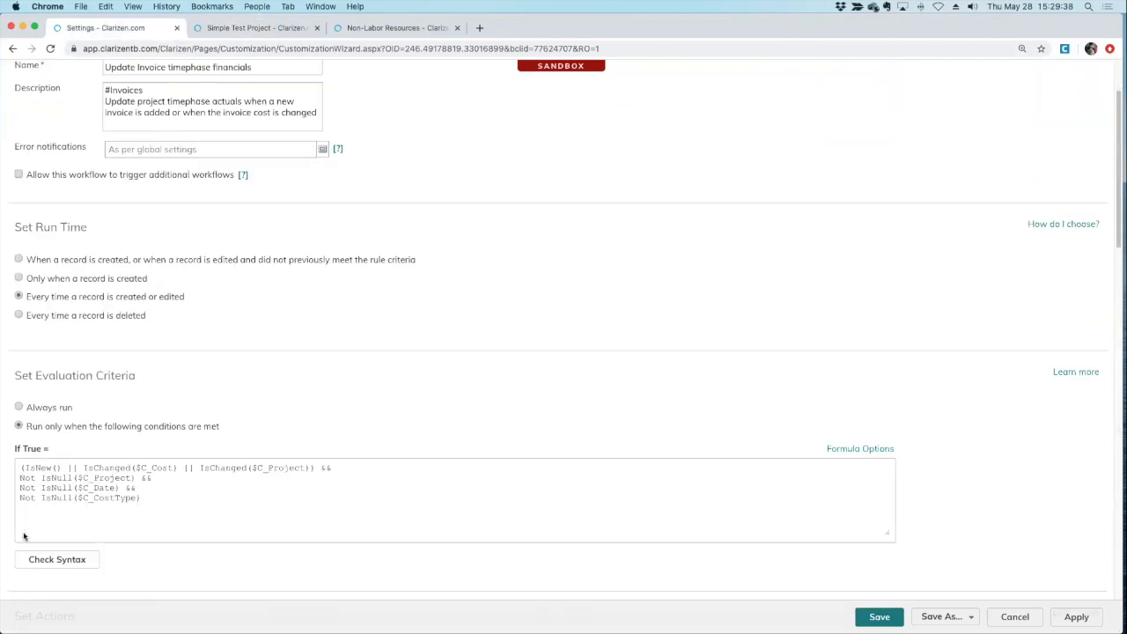
left_click_drag(19, 468, 308, 467)
left_click(77, 478)
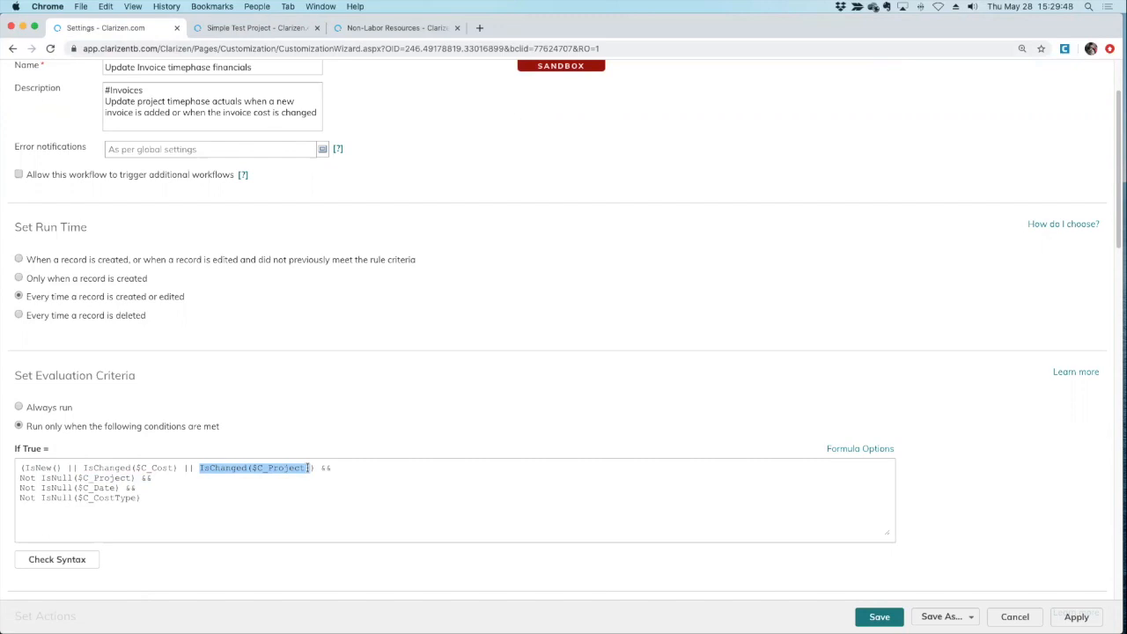
left_click(224, 472)
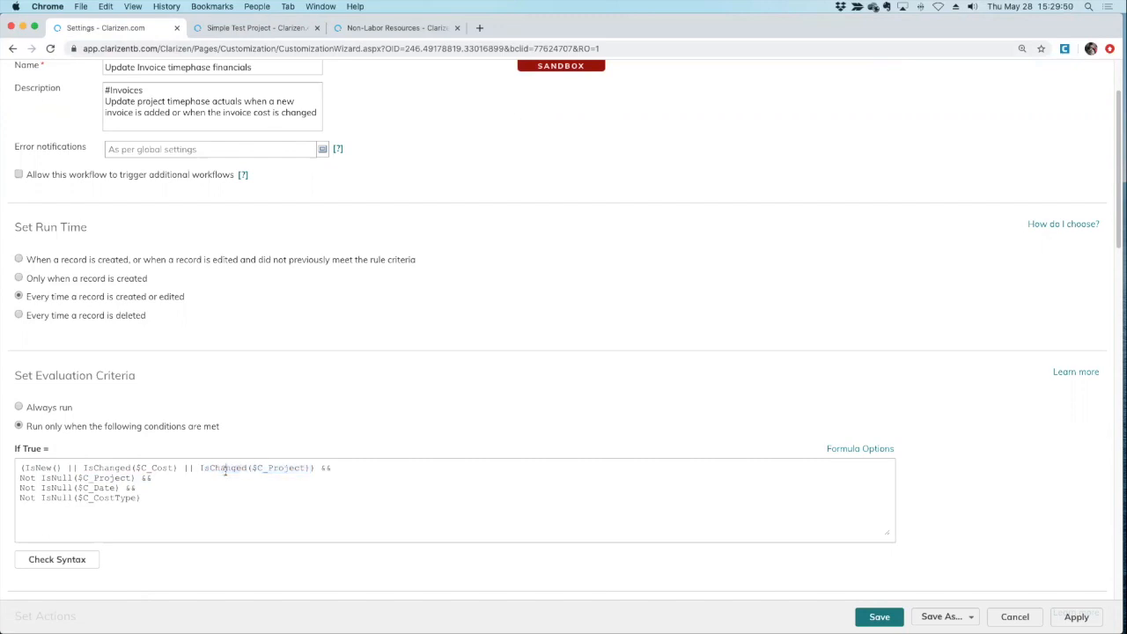
Start the $ActualCost formula with If(IsChanged($C_Project) on the empty line above $C_Cost.
scroll(225, 473, "down", 15)
scroll(227, 473, "down", 5)
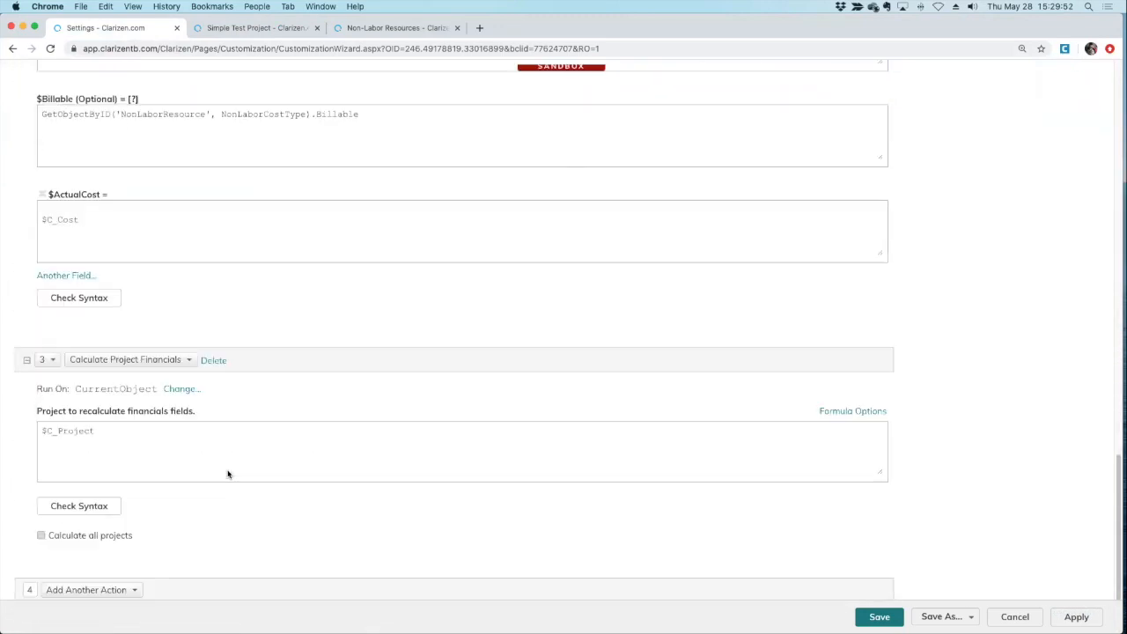
scroll(226, 471, "up", 3)
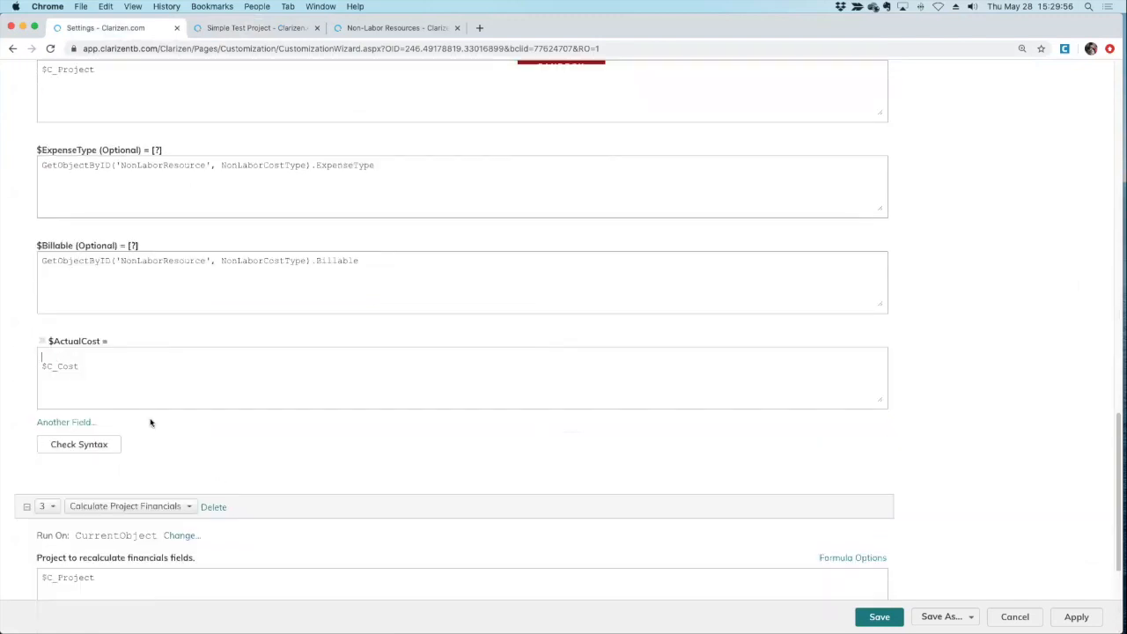
type("If(IsChanged($C_Project)")
left_click_drag(56, 356, 171, 355)
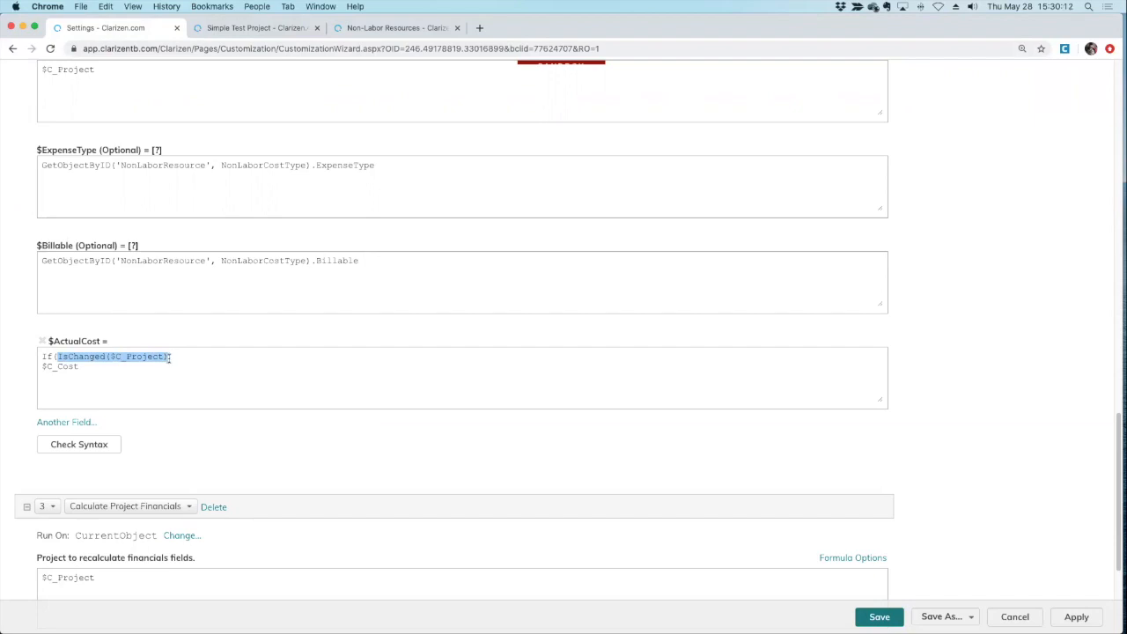
left_click(176, 357)
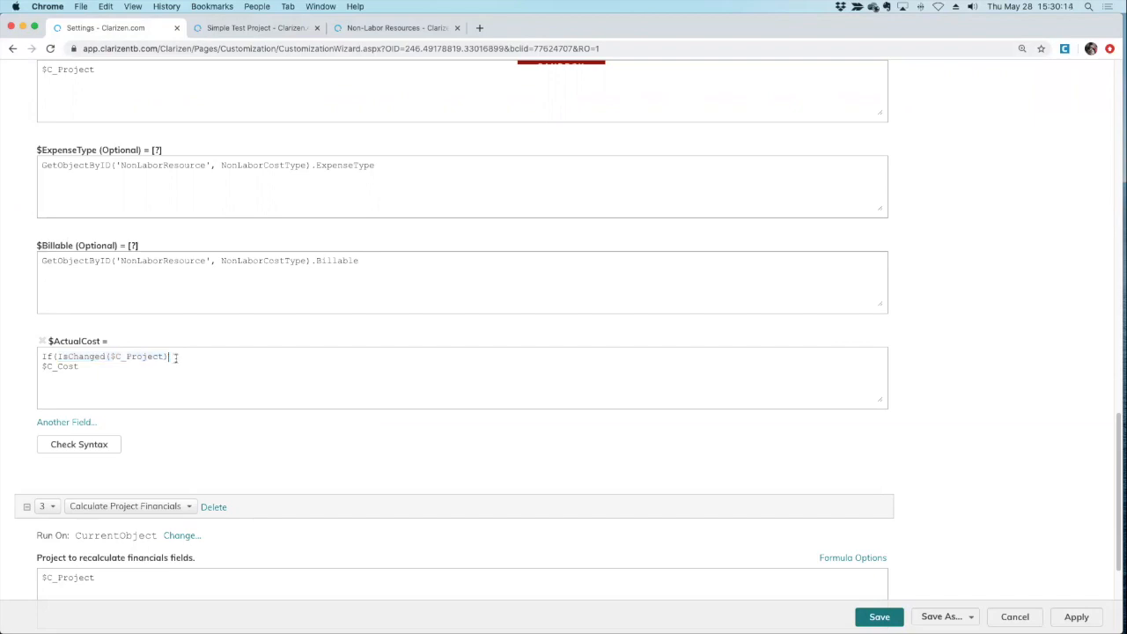
Continue the $ActualCost formula on one line so it reads If(IsChanged($C_Project), $C_Cost, $C_Cost-.
type(",")
key("Delete")
left_click(228, 357)
left_click_drag(110, 357, 164, 355)
left_click(250, 357)
type("C_Cost, $C_Cost-")
Insert the GetPreviousValue(field) function at the end of the $ActualCost formula from the formula options.
scroll(714, 143, "up", 5)
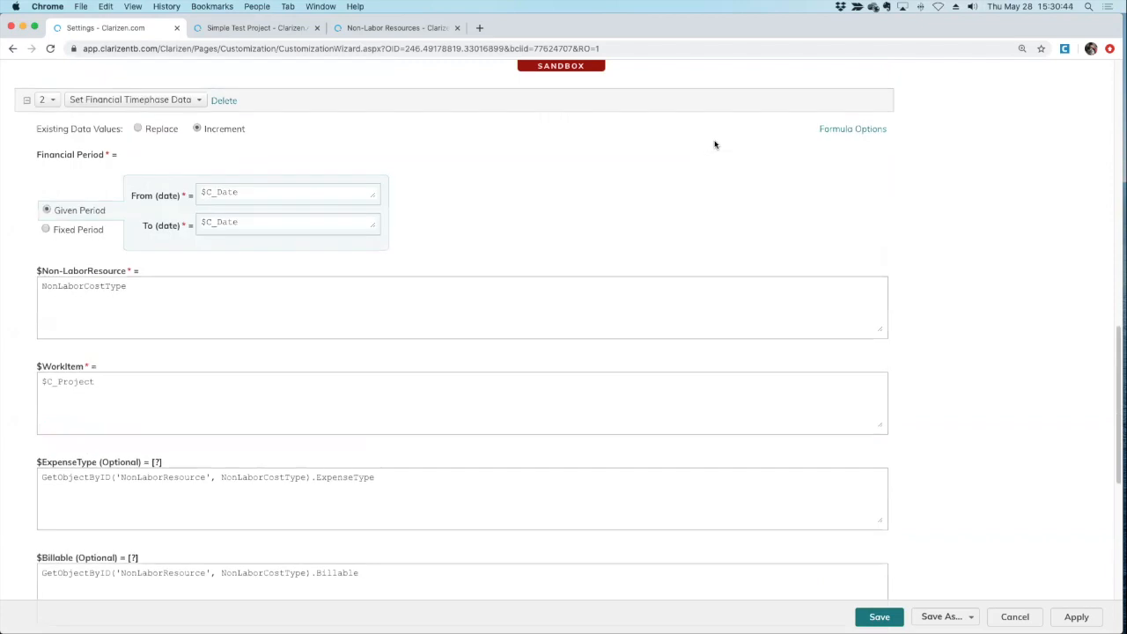
left_click(830, 130)
left_click(533, 173)
scroll(561, 282, "down", 5)
scroll(561, 282, "down", 5)
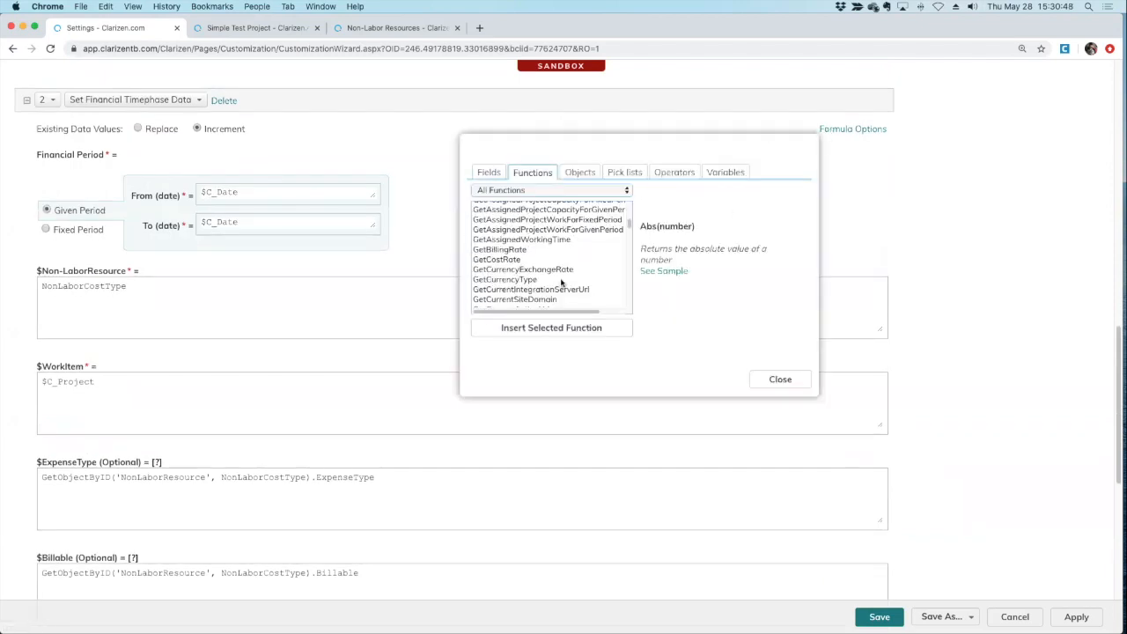
scroll(563, 283, "down", 5)
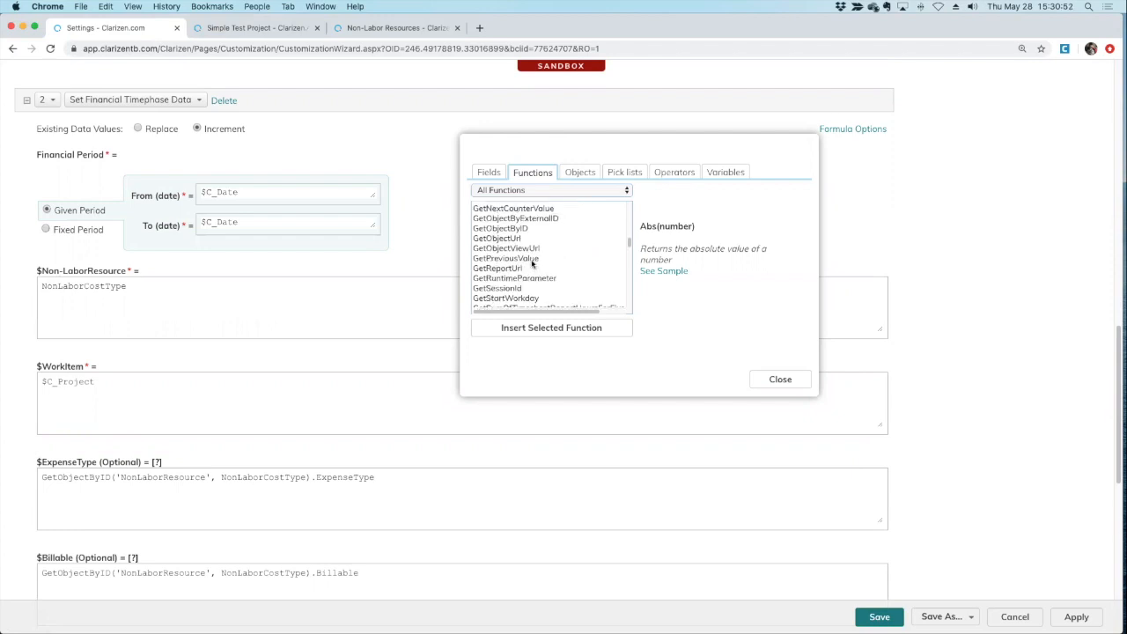
left_click(533, 261)
double_click(533, 261)
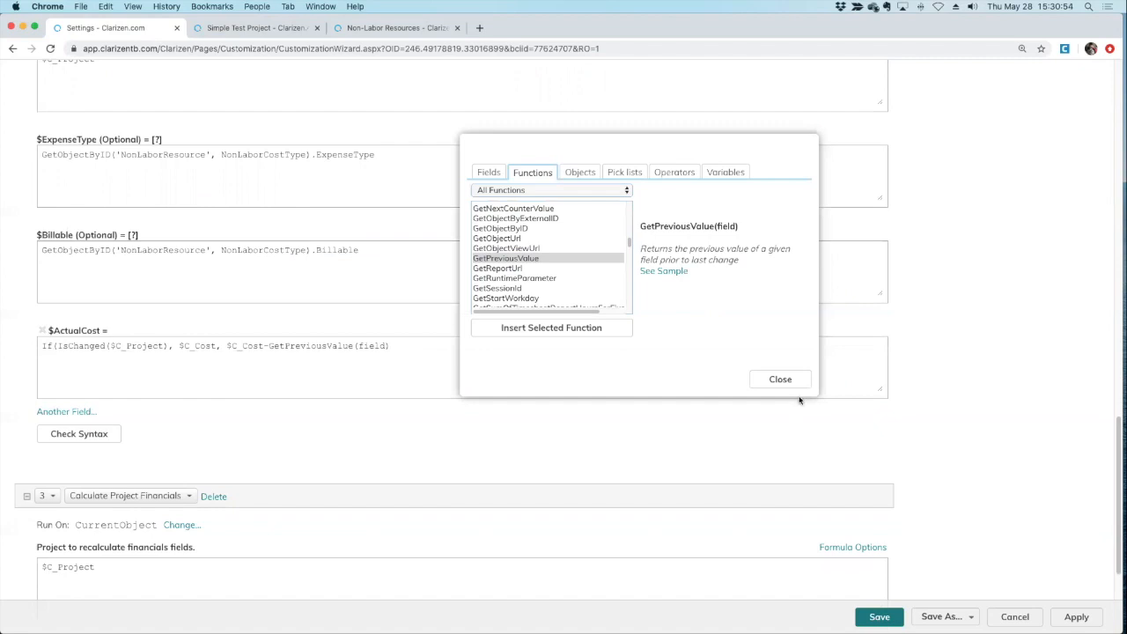
left_click(780, 379)
Replace the field placeholder inside GetPreviousValue with $C_Cost copied from the same $ActualCost formula.
scroll(276, 531, "down", 3)
scroll(276, 531, "down", 1)
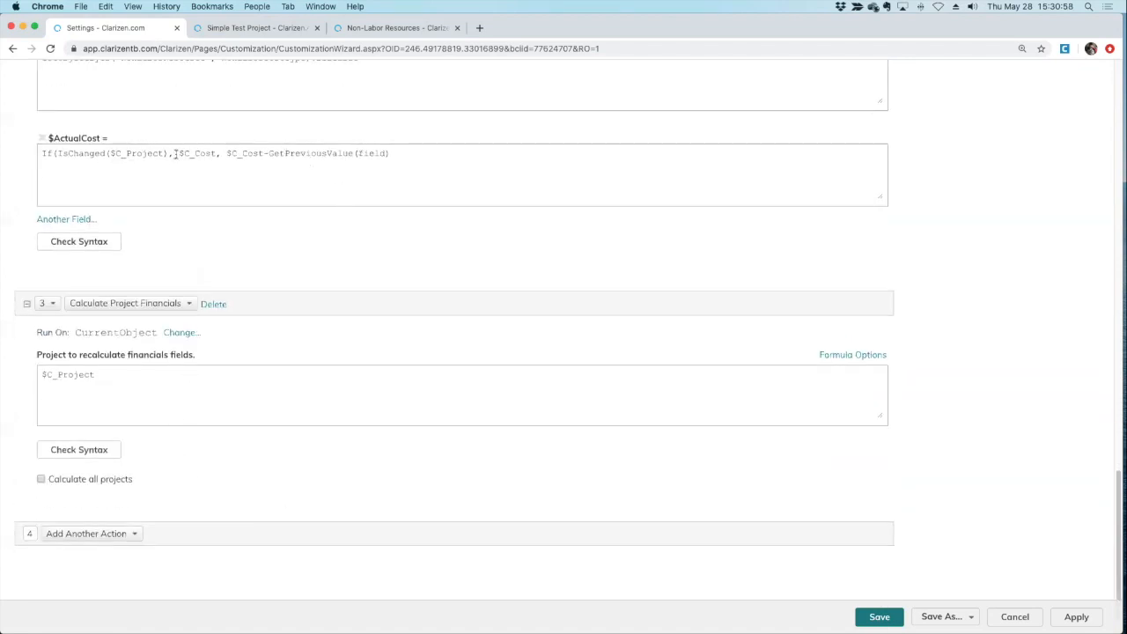
left_click_drag(179, 153, 217, 155)
key("super+c")
left_click_drag(358, 153, 387, 154)
key("super+v")
Review the $ActualCost formula's IsChanged condition, its $C_Cost result and the $C_Cost-GetPreviousValue($C_Cost) difference.
left_click_drag(58, 153, 171, 155)
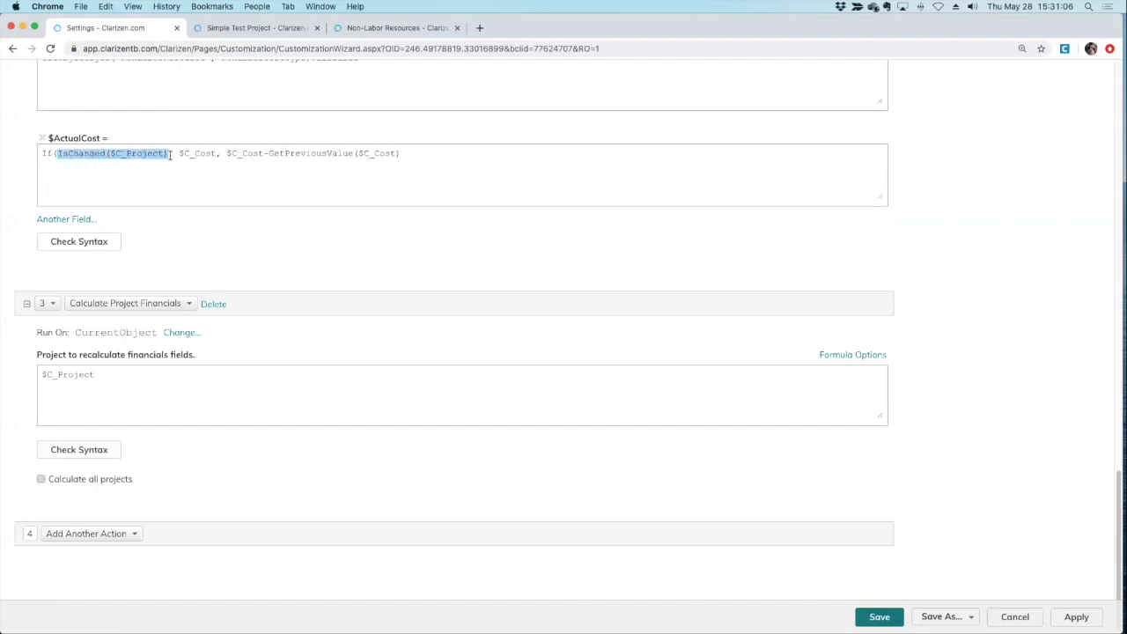
triple_click(196, 153)
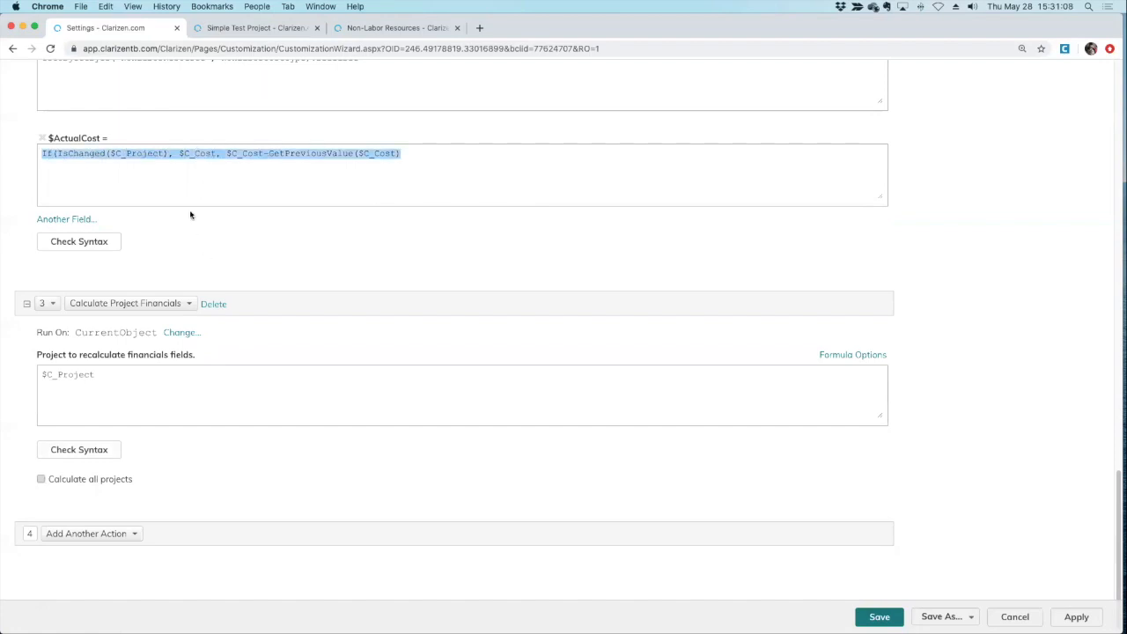
left_click(179, 153)
left_click_drag(178, 153, 217, 153)
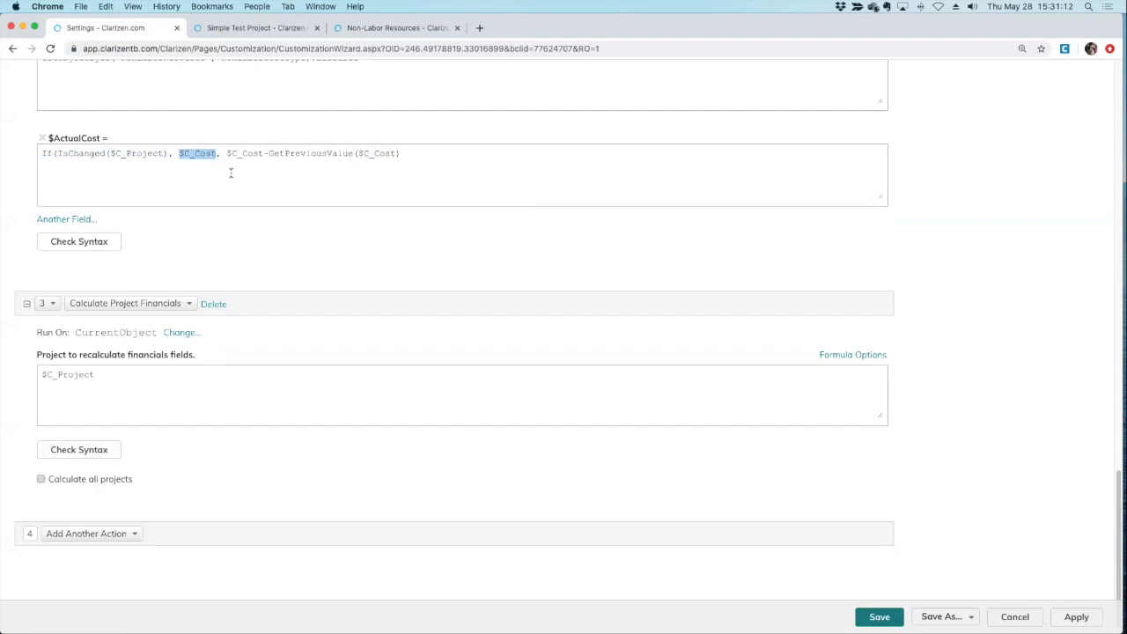
left_click(220, 154)
left_click_drag(79, 154, 406, 153)
left_click(250, 152)
left_click(266, 153)
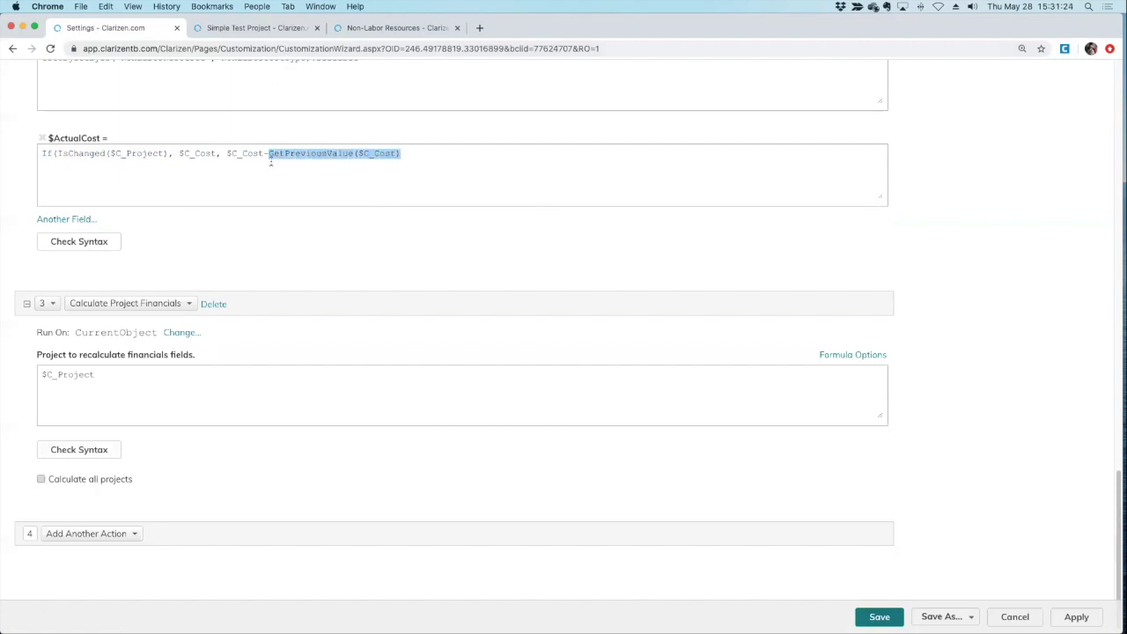
Add the missing closing parenthesis to the $ActualCost formula and save the workflow rule.
left_click(1076, 617)
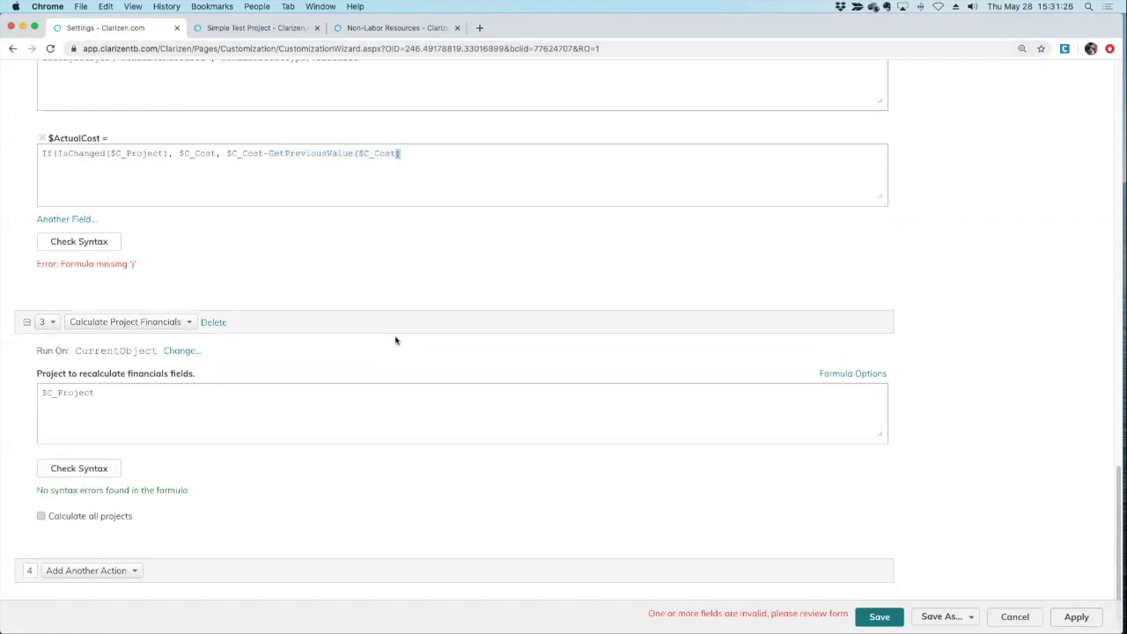
left_click(414, 153)
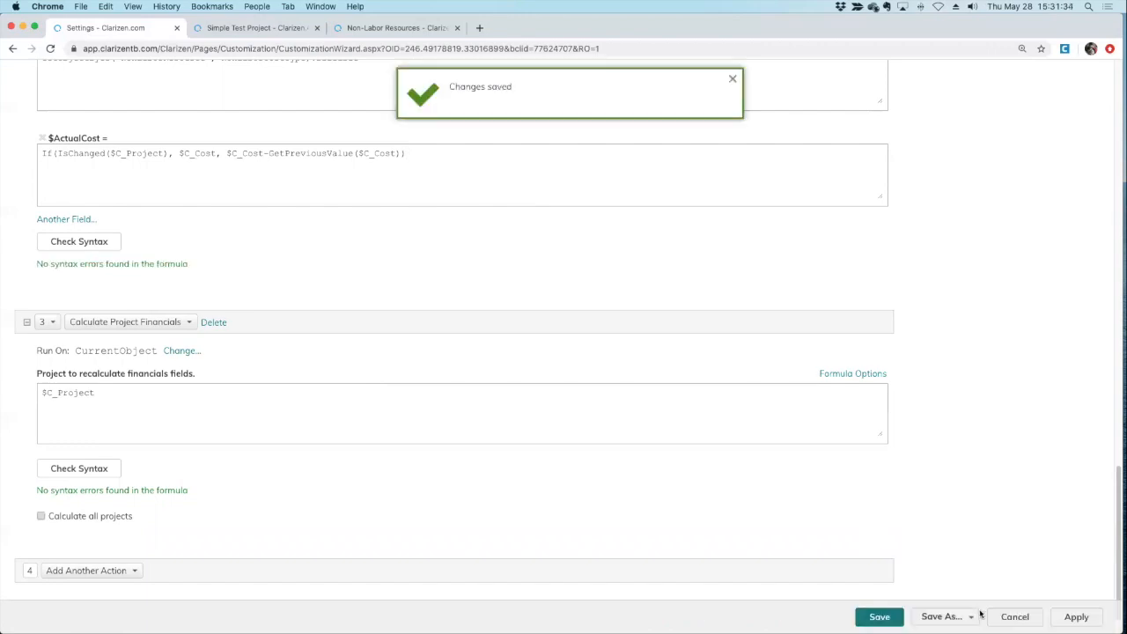
left_click(888, 616)
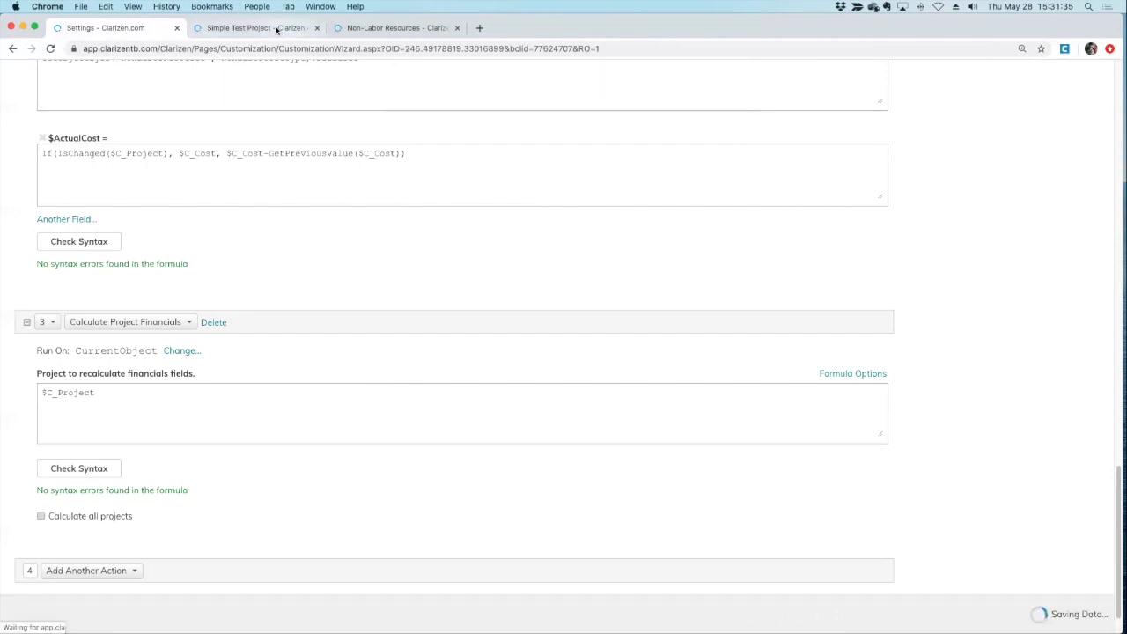
In Simple Test Project's Invoices list, set the cost of Invoice 2 for Consultants to 750 USD.
left_click(276, 29)
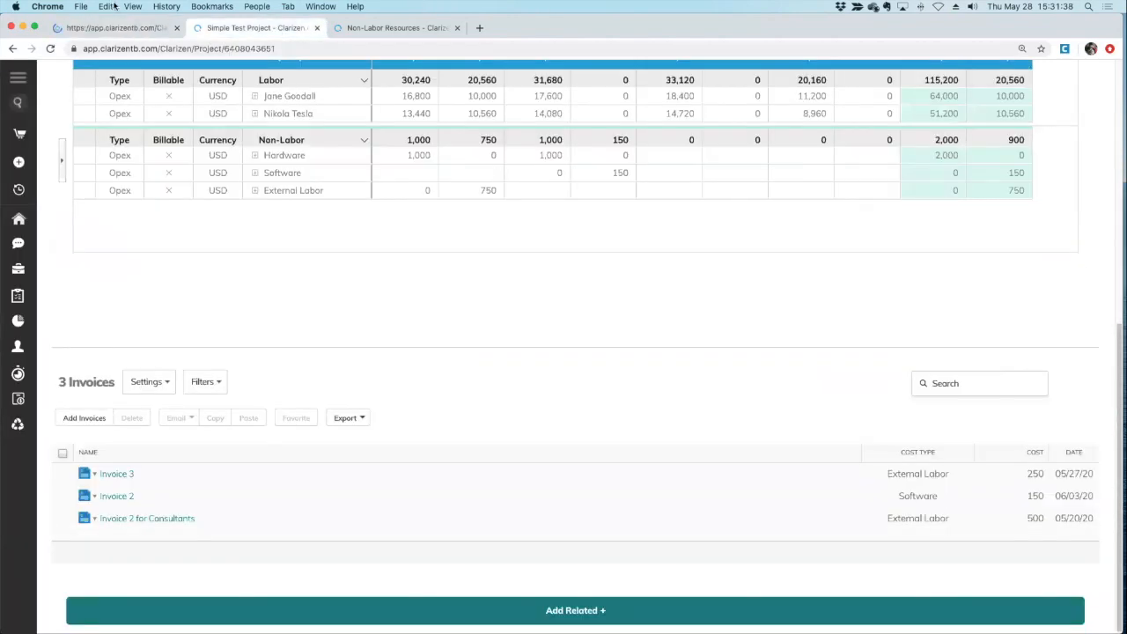
left_click(134, 29)
left_click(231, 29)
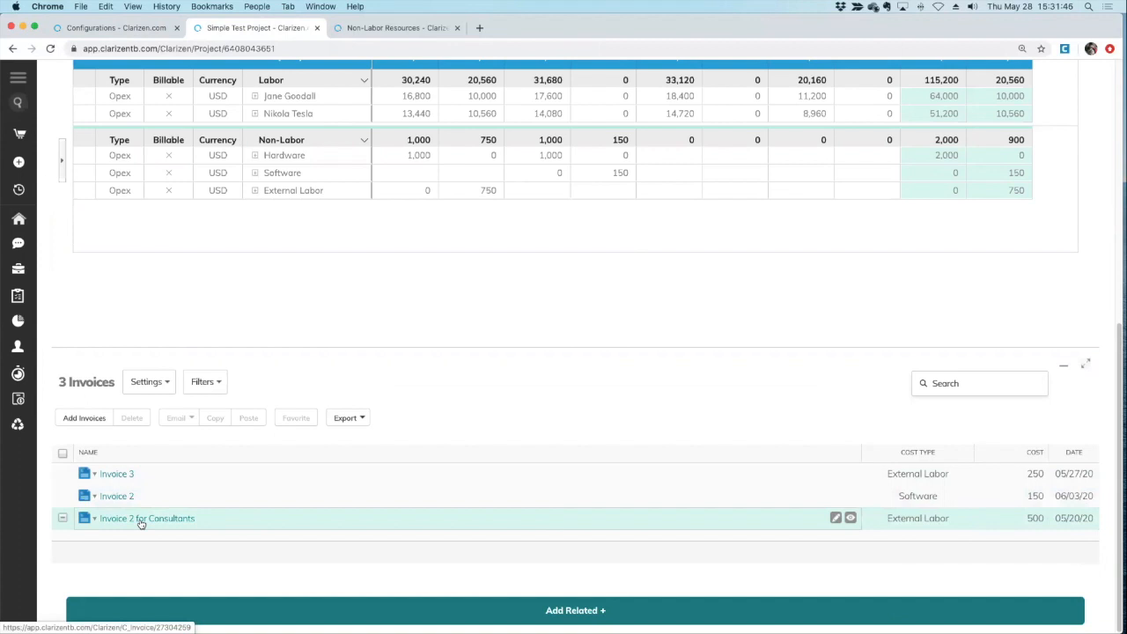
left_click(1038, 520)
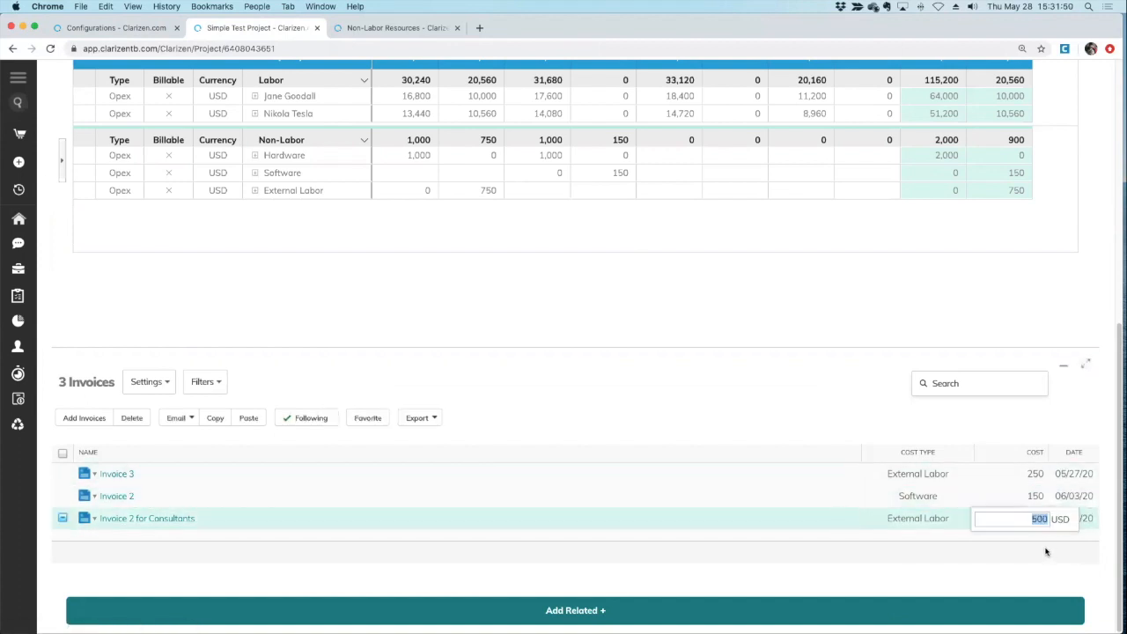
type("7")
key("Return")
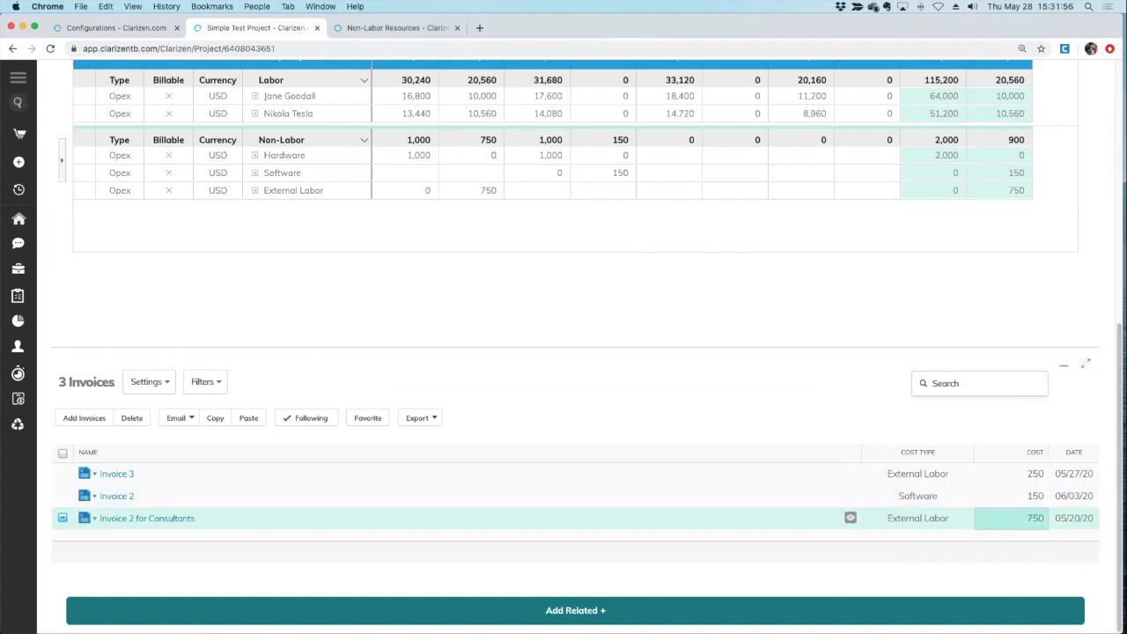
Refresh the Financial Panel and expand the External Labor row to check its actual cost.
scroll(486, 221, "up", 3)
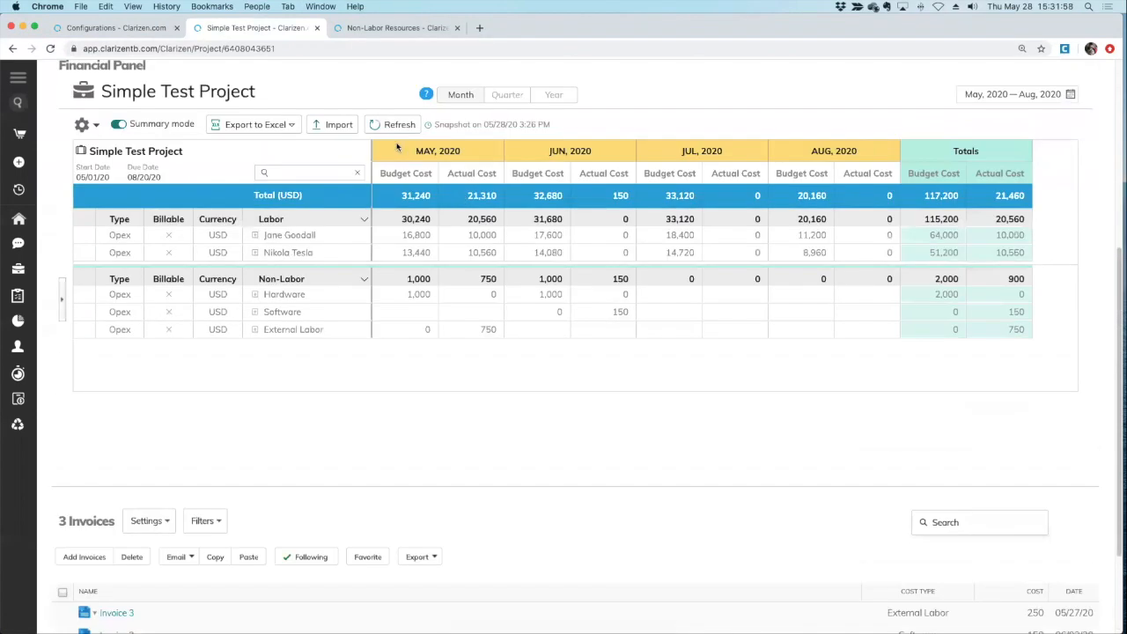
left_click(396, 124)
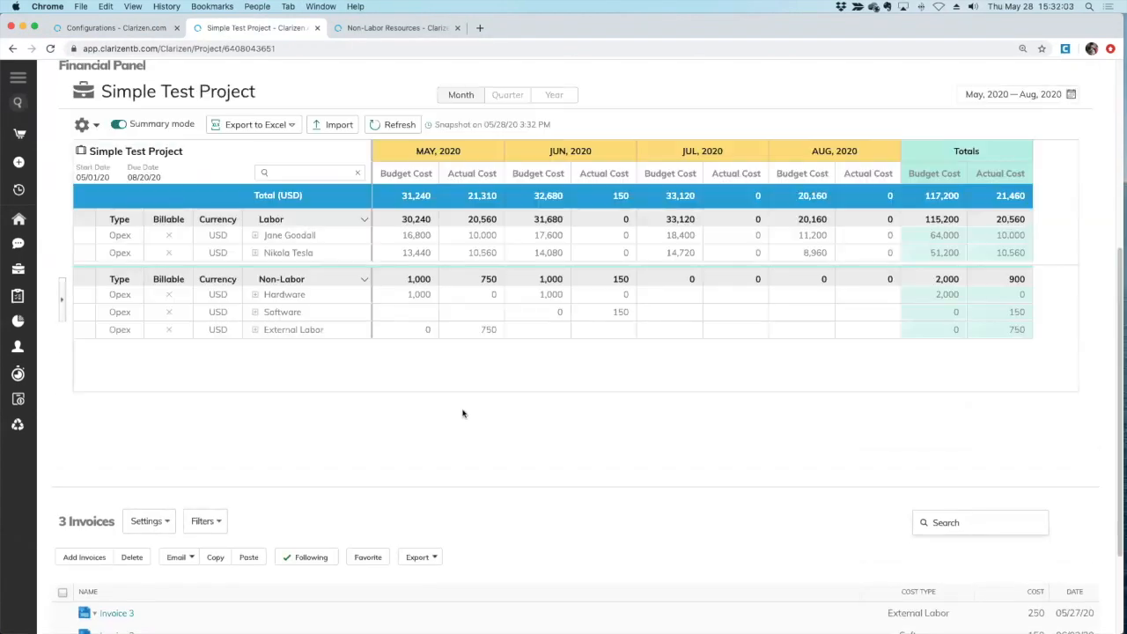
left_click(254, 329)
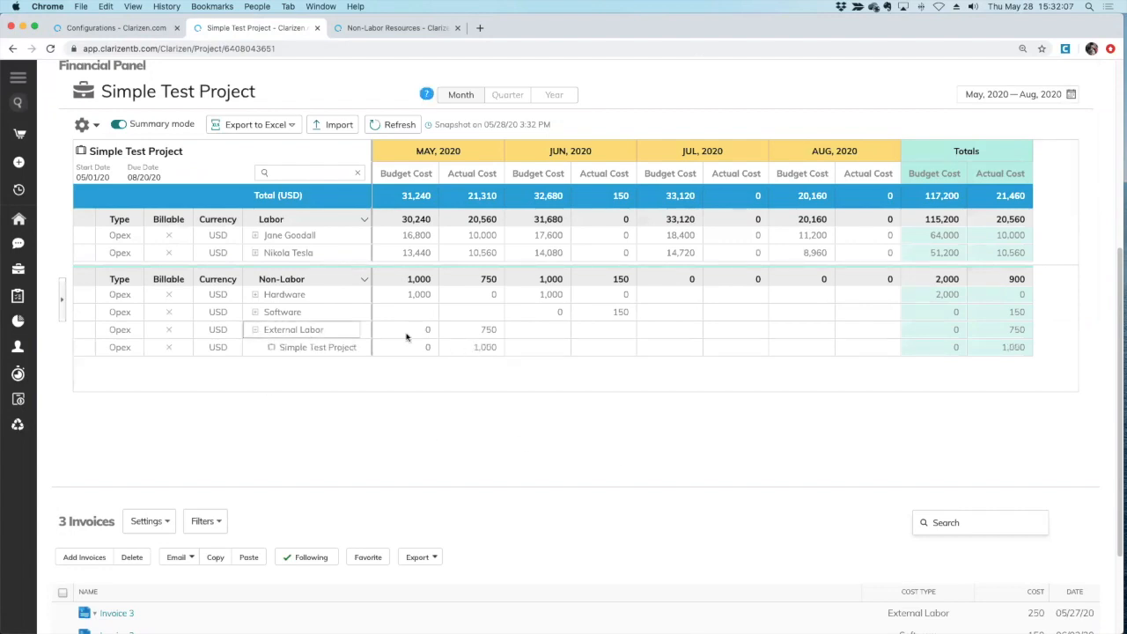
Reload the project page and compare the expanded External Labor row with the costs in the Invoices list.
left_click(50, 48)
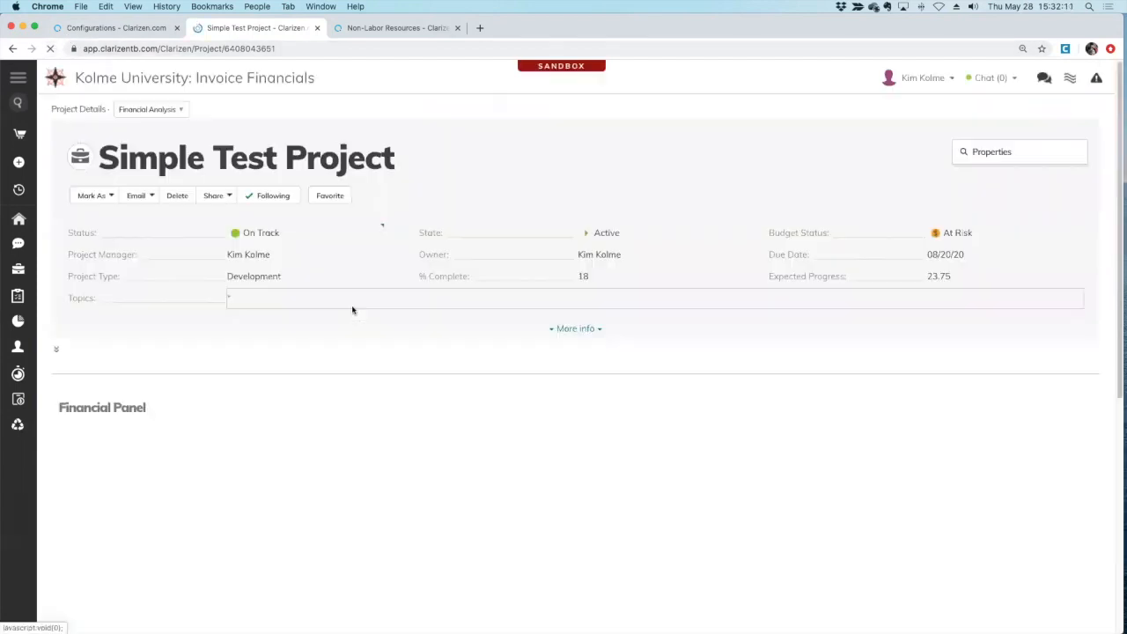
scroll(355, 350, "down", 3)
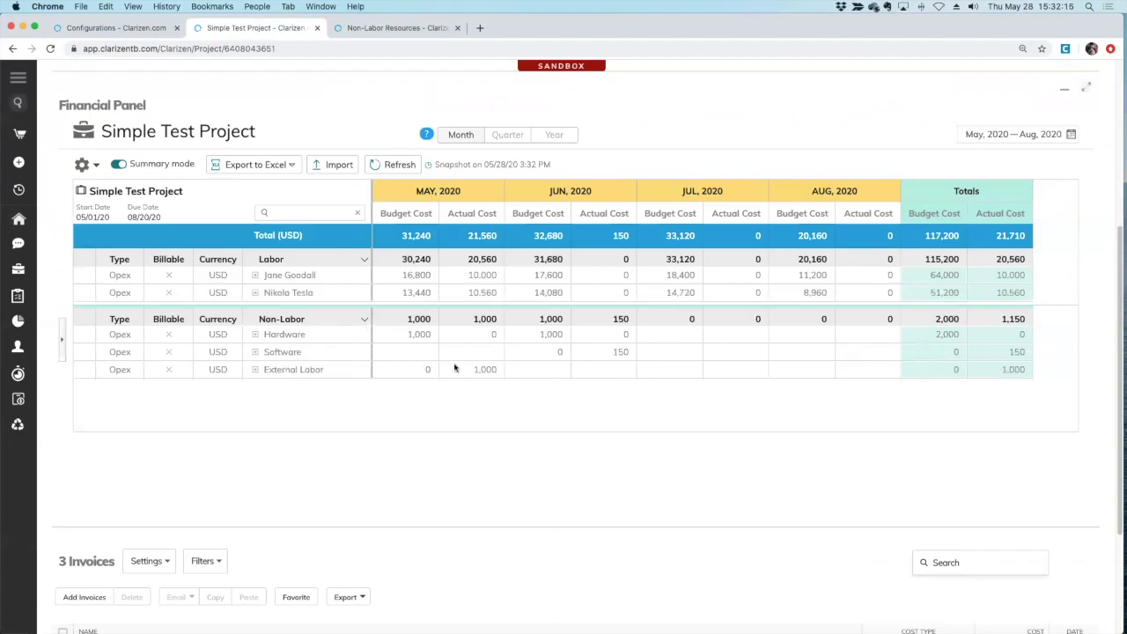
left_click(254, 370)
scroll(537, 423, "down", 1)
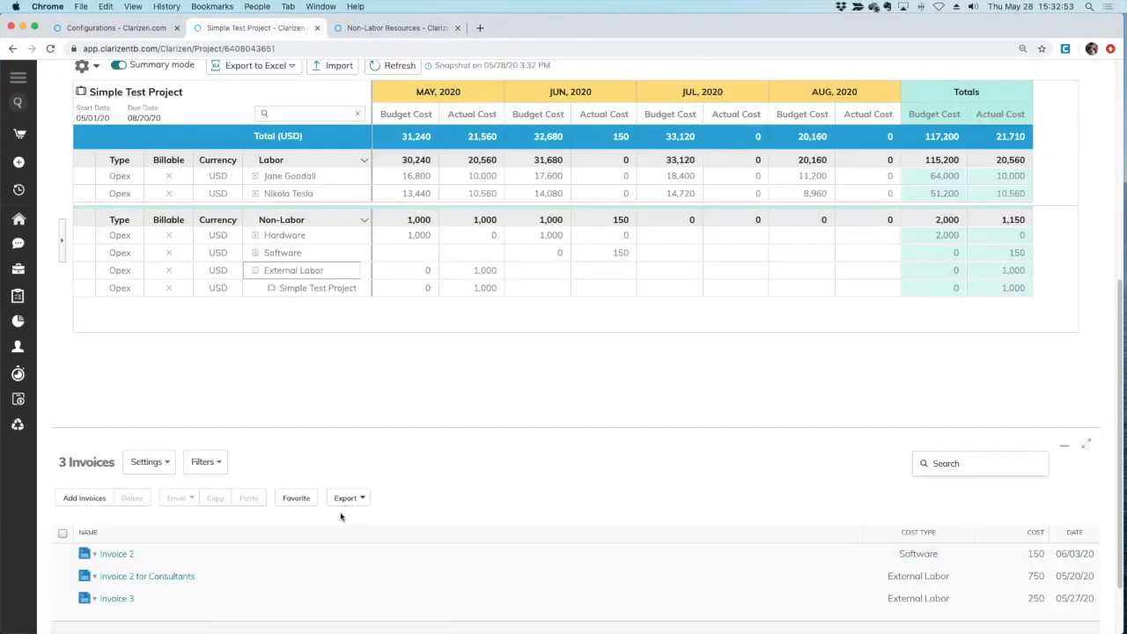
scroll(340, 517, "down", 2)
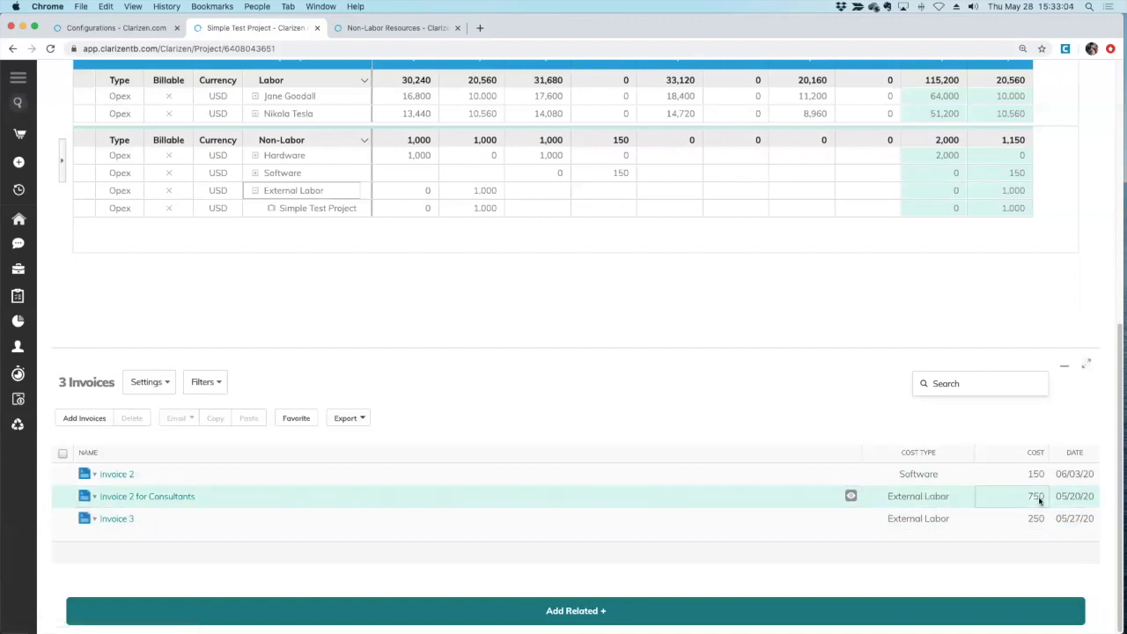
Delete Invoice 2 for Consultants entirely and refresh the Financial Panel to check the External Labor actual cost.
left_click(63, 497)
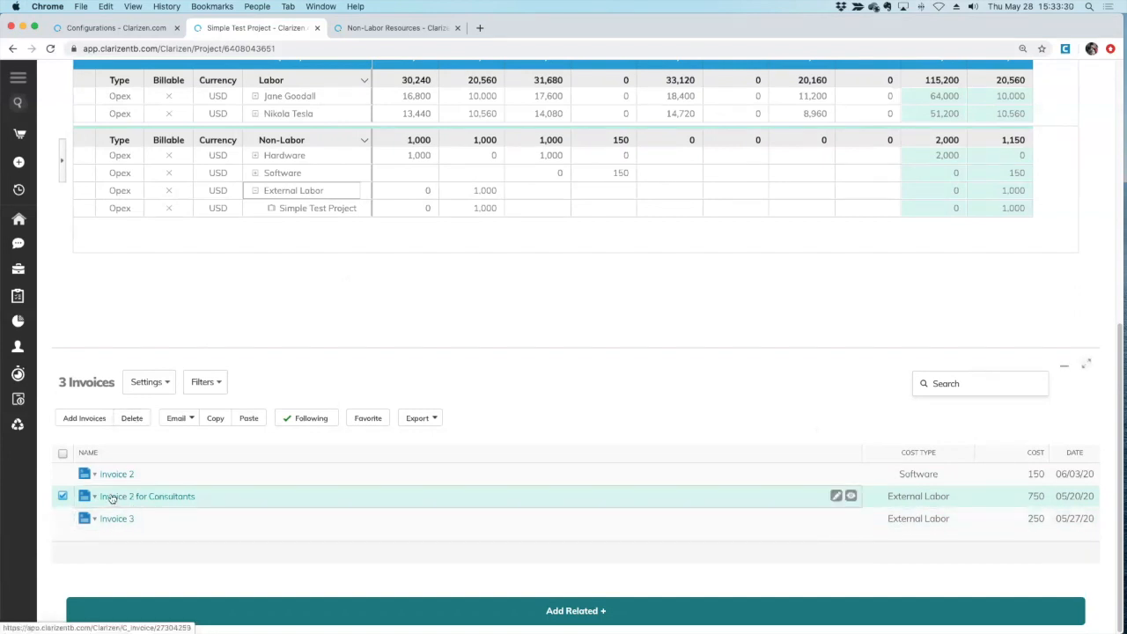
left_click(132, 425)
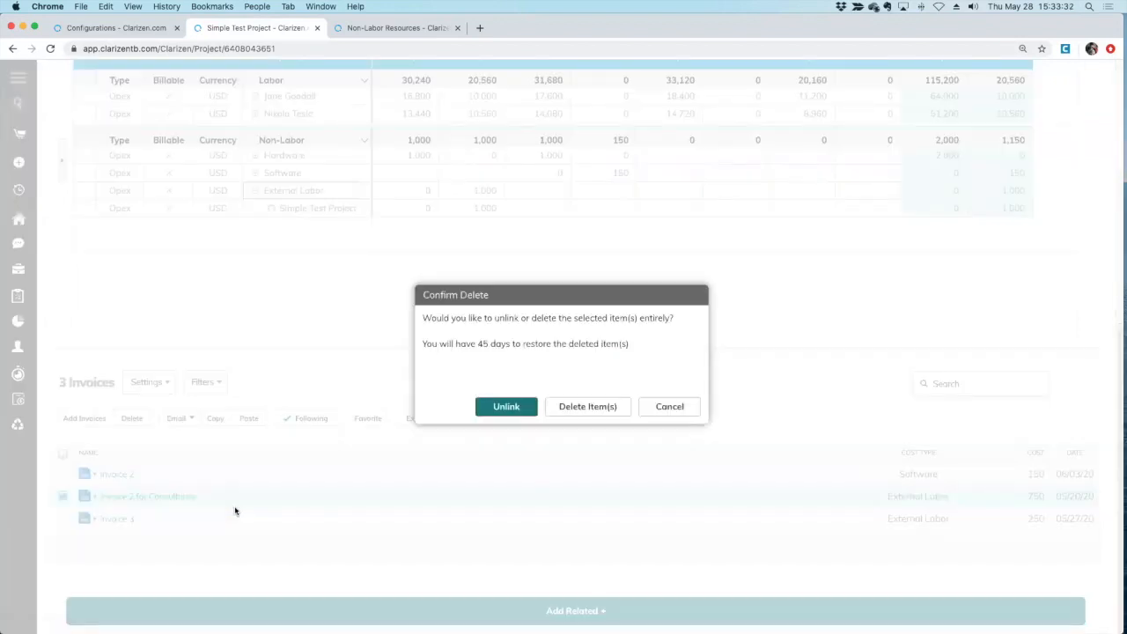
left_click(602, 406)
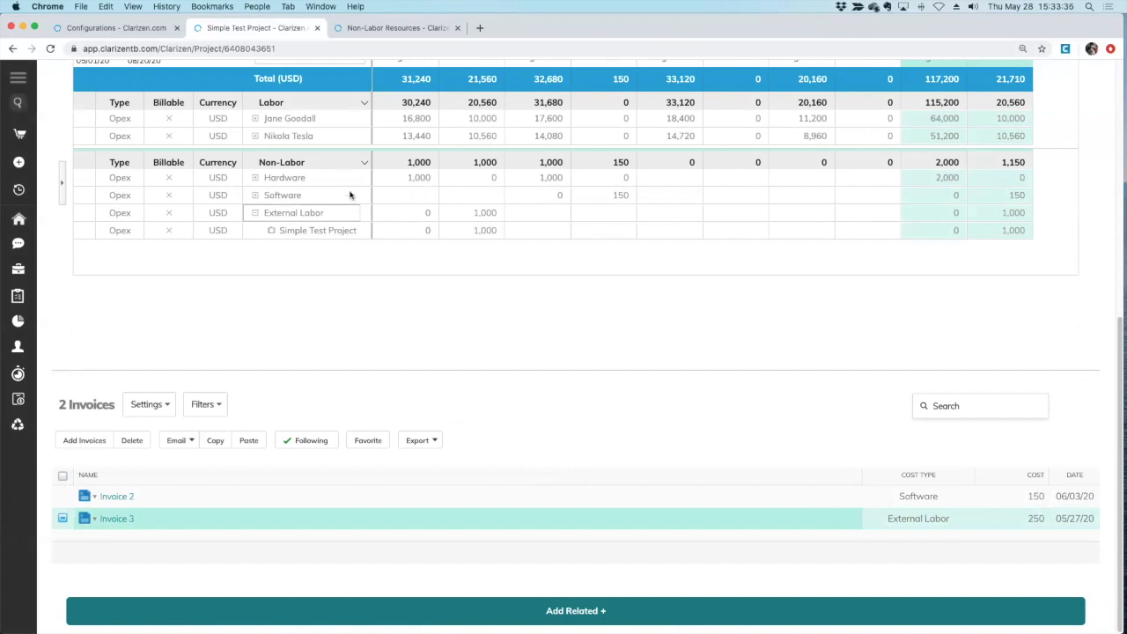
scroll(461, 315, "up", 2)
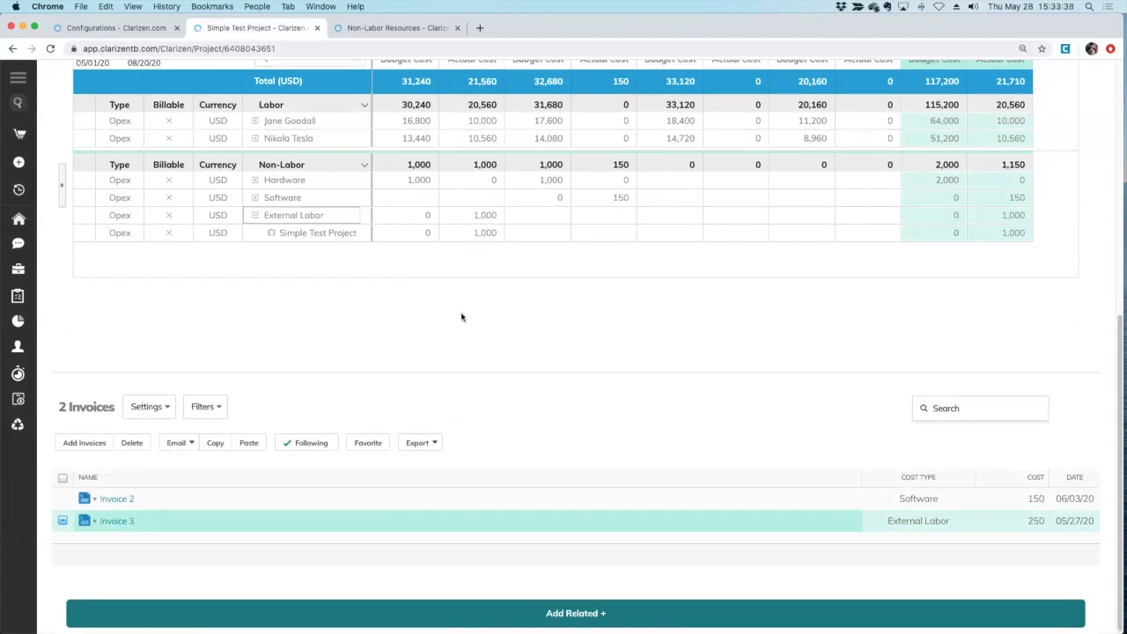
left_click(393, 89)
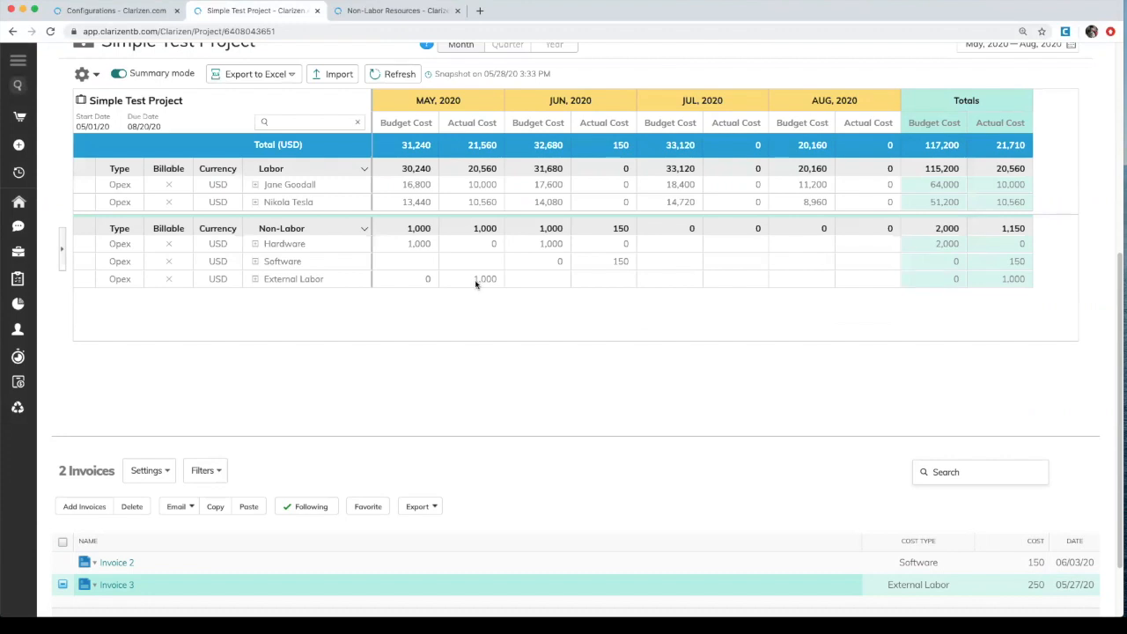
Restore the deleted Invoice 2 for Consultants from the Recycle Bin.
left_click(18, 406)
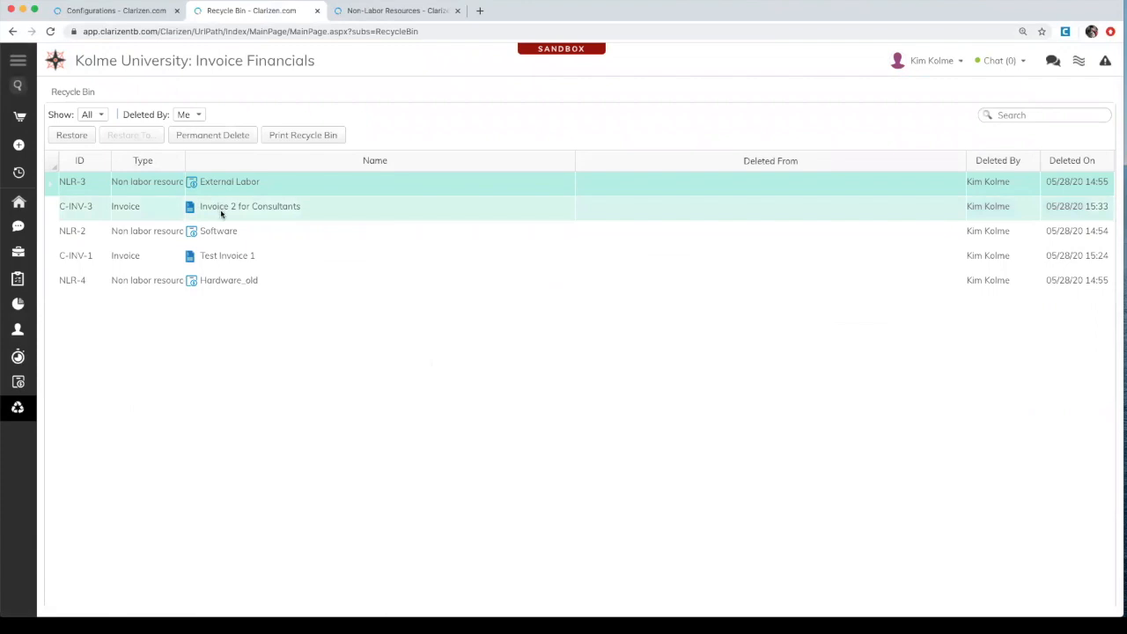
left_click(259, 215)
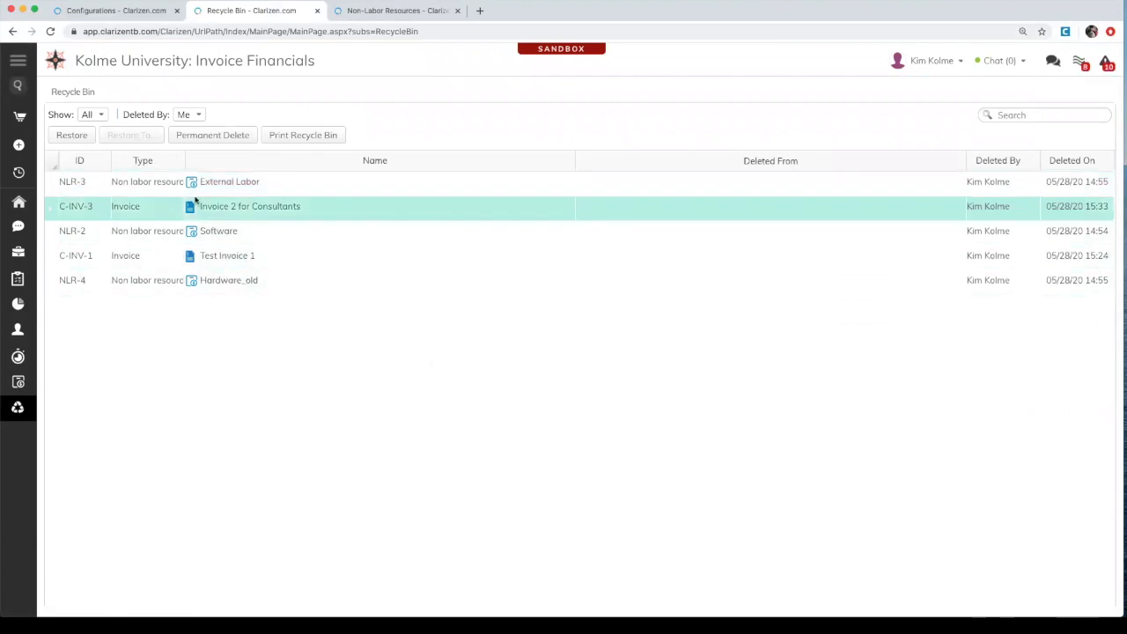
left_click(72, 135)
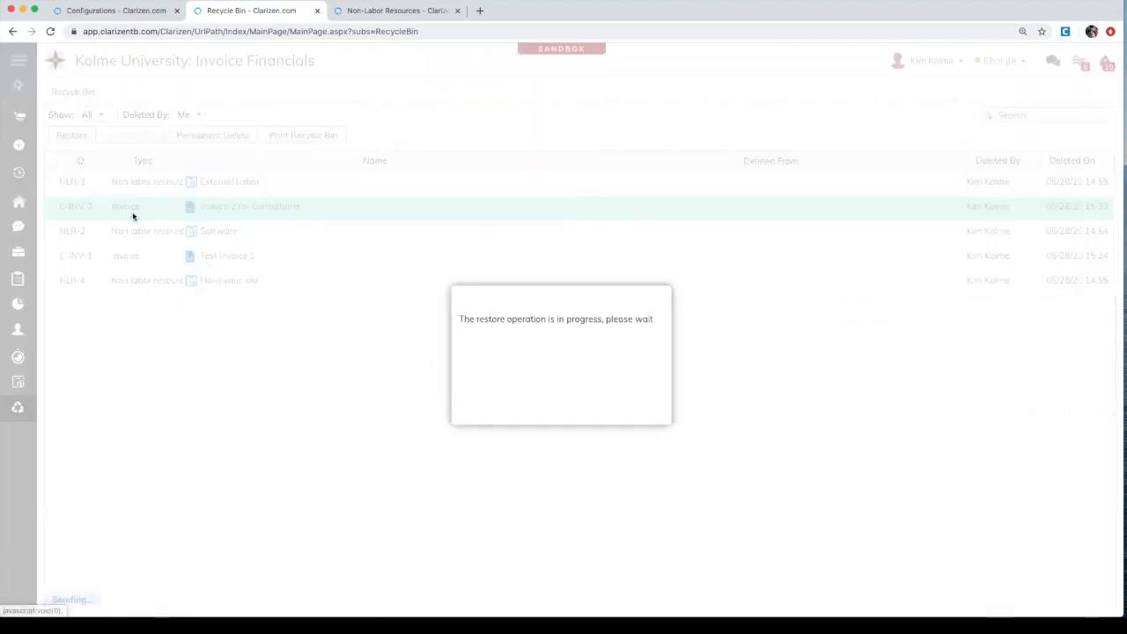
Return to the Simple Test Project page and compare the Financial Panel's External Labor actual cost with the restored entries in the Invoices list.
left_click(14, 32)
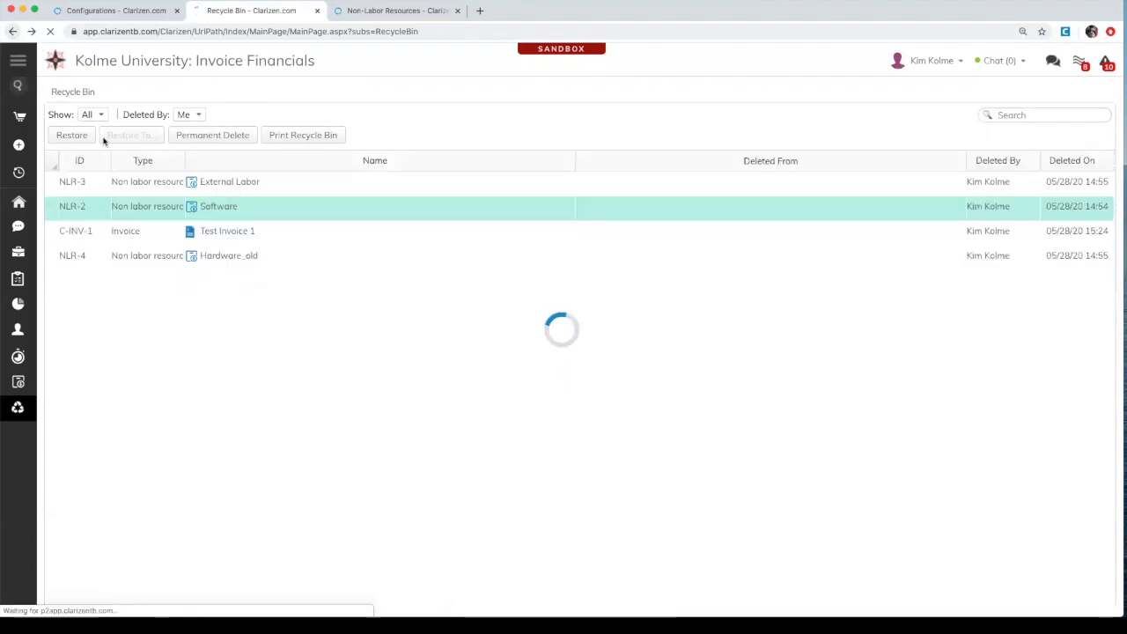
left_click(124, 10)
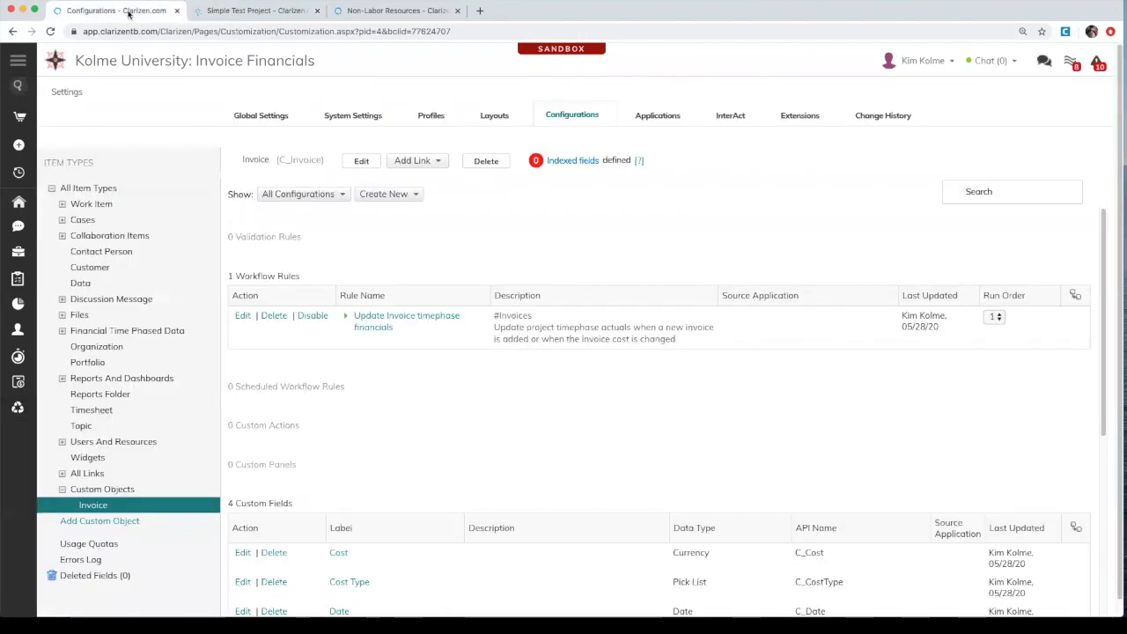
left_click(255, 10)
scroll(284, 479, "down", 3)
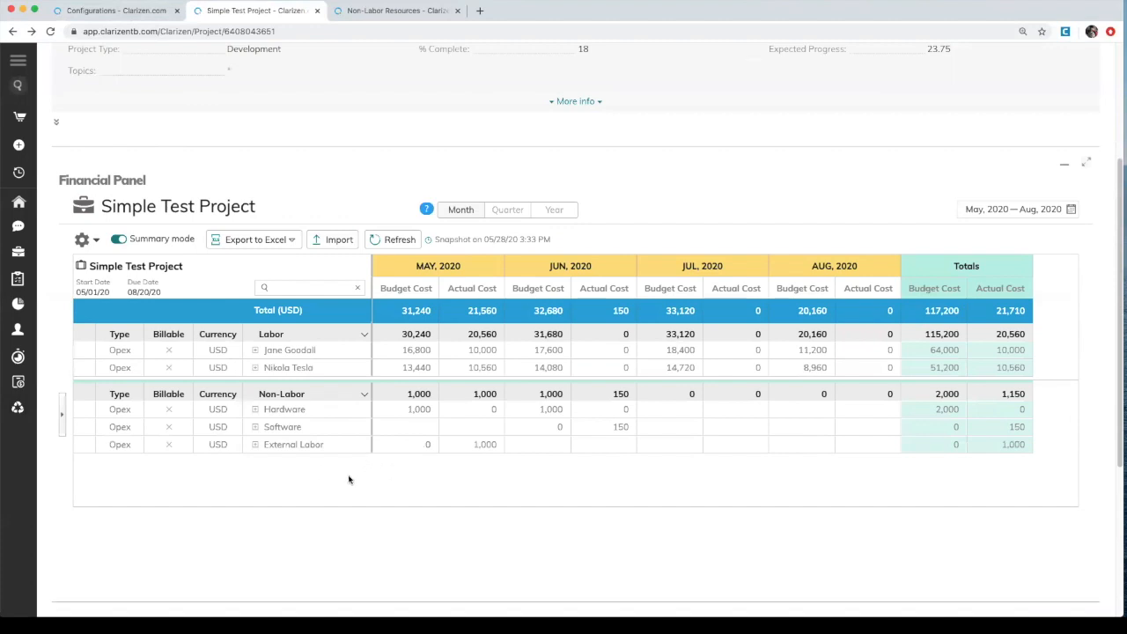
left_click_drag(1121, 304, 1113, 463)
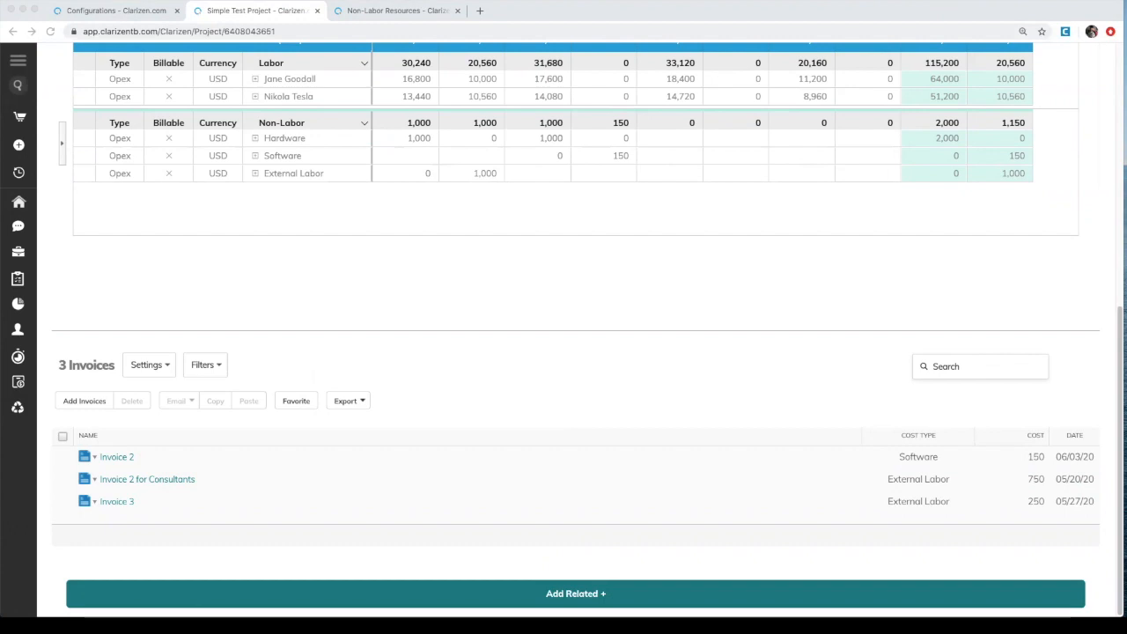
scroll(463, 206, "up", 5)
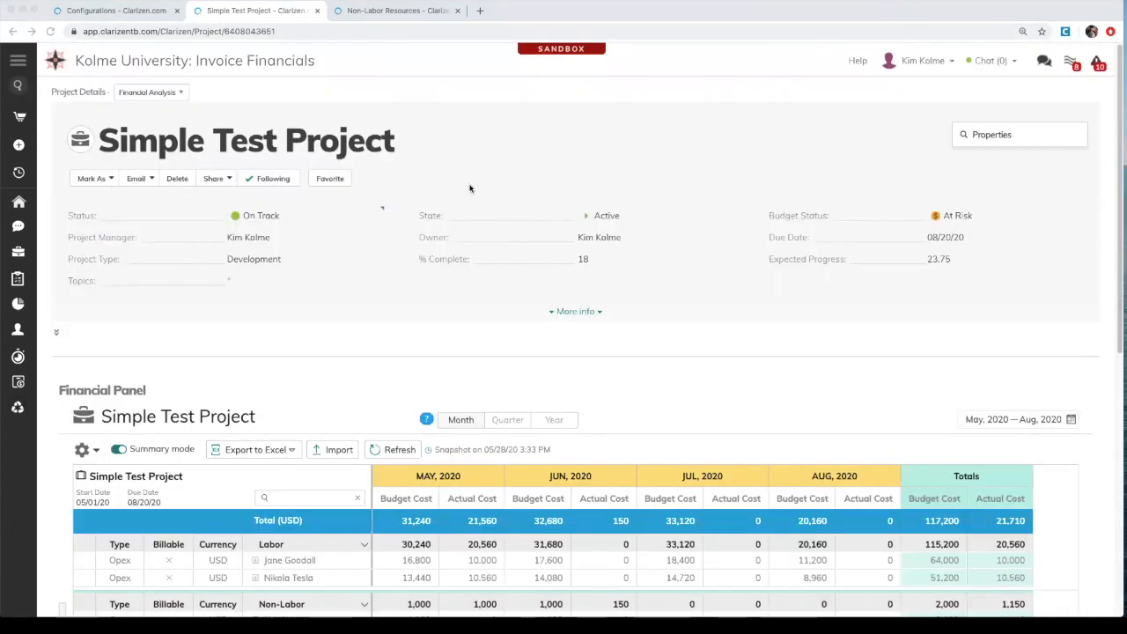
Open the configurations of the Invoice custom object in the system settings.
left_click(921, 61)
left_click(905, 100)
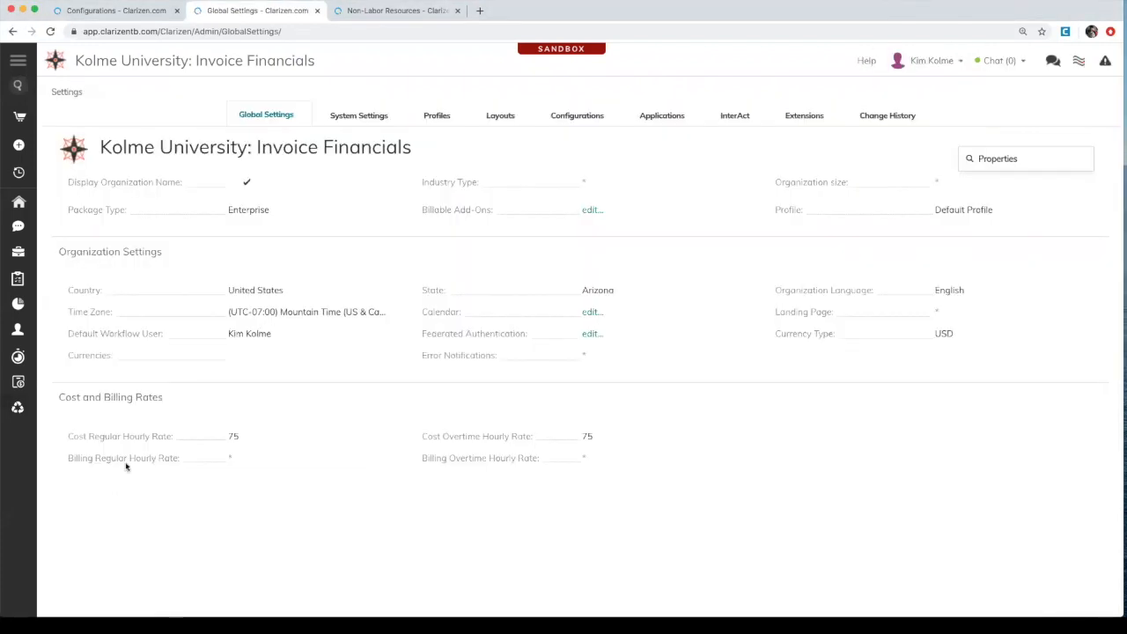
left_click(578, 115)
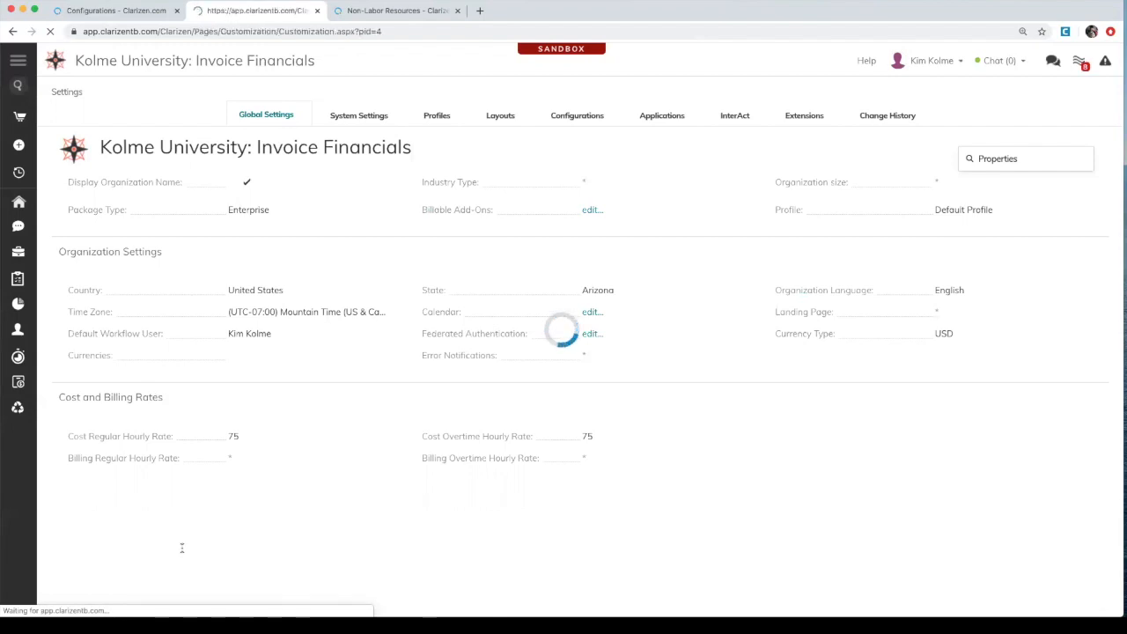
left_click(61, 489)
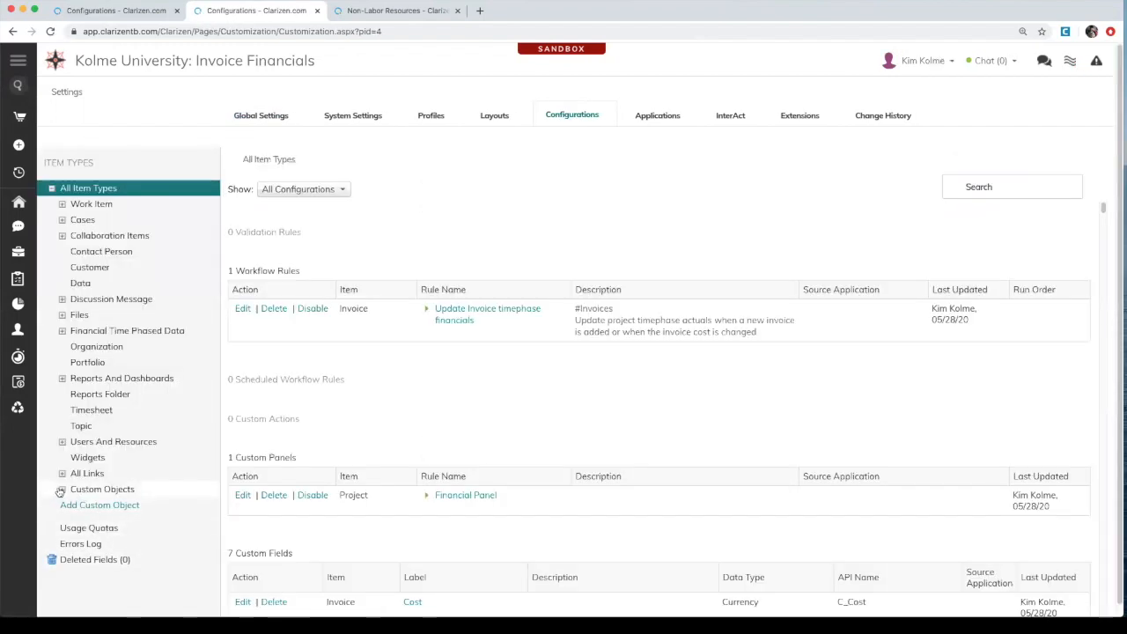
left_click(93, 505)
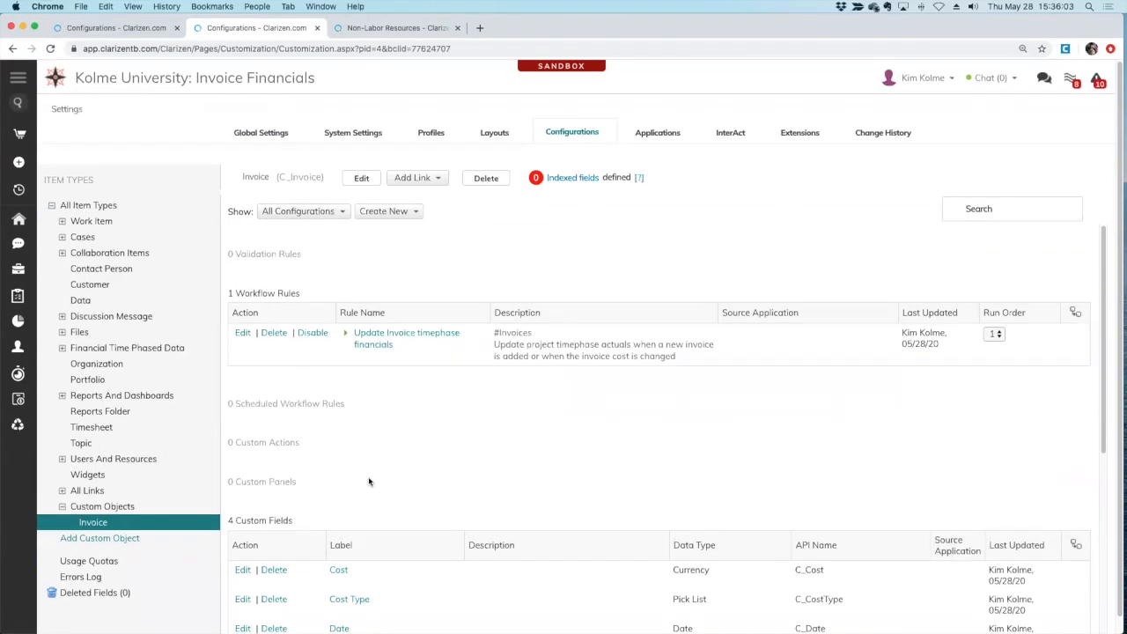
Open the Update Invoice timephase financials rule for editing and save it as a new Workflow Rule.
left_click(381, 341)
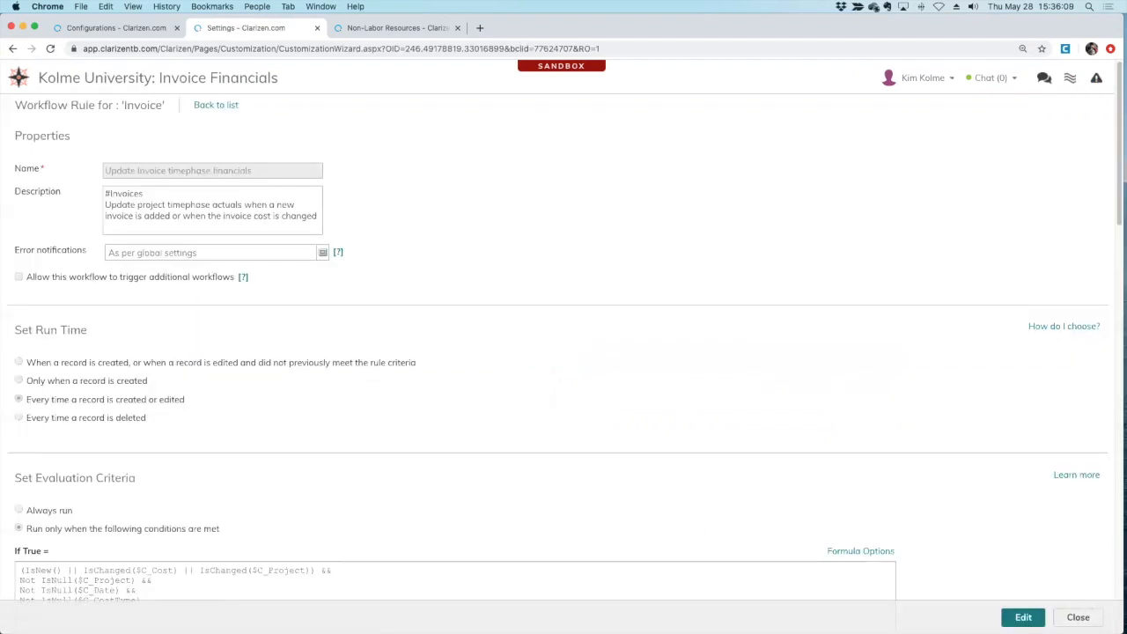
left_click(1024, 617)
left_click(944, 618)
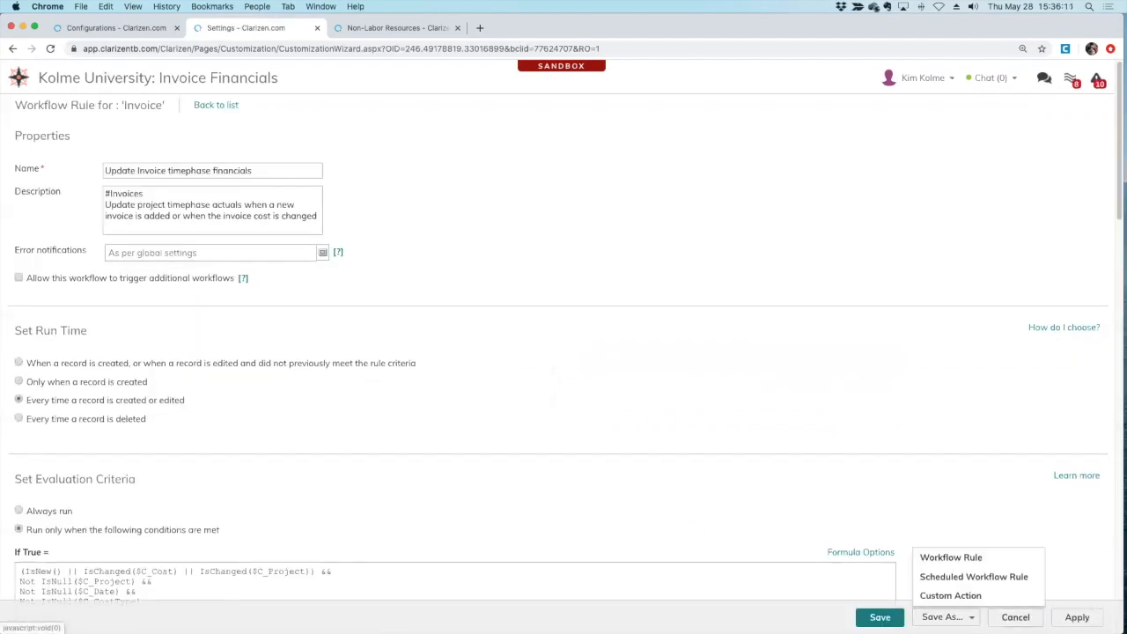
left_click(940, 558)
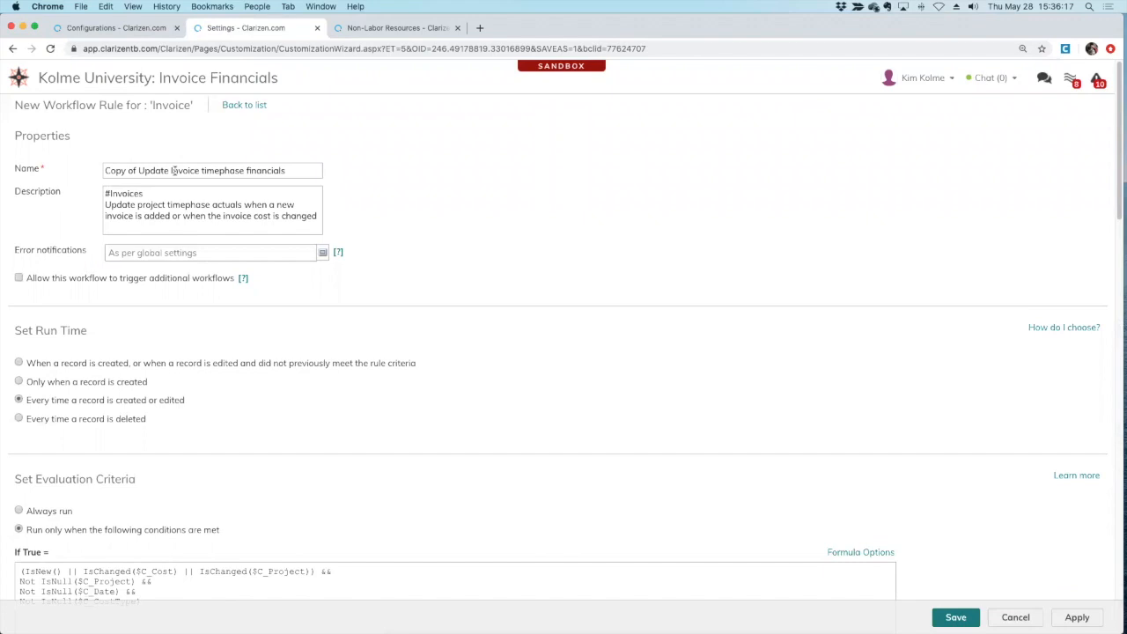
Name the copied workflow rule "Remove Invoice Timephase Financials on Deletion".
left_click_drag(107, 171, 298, 174)
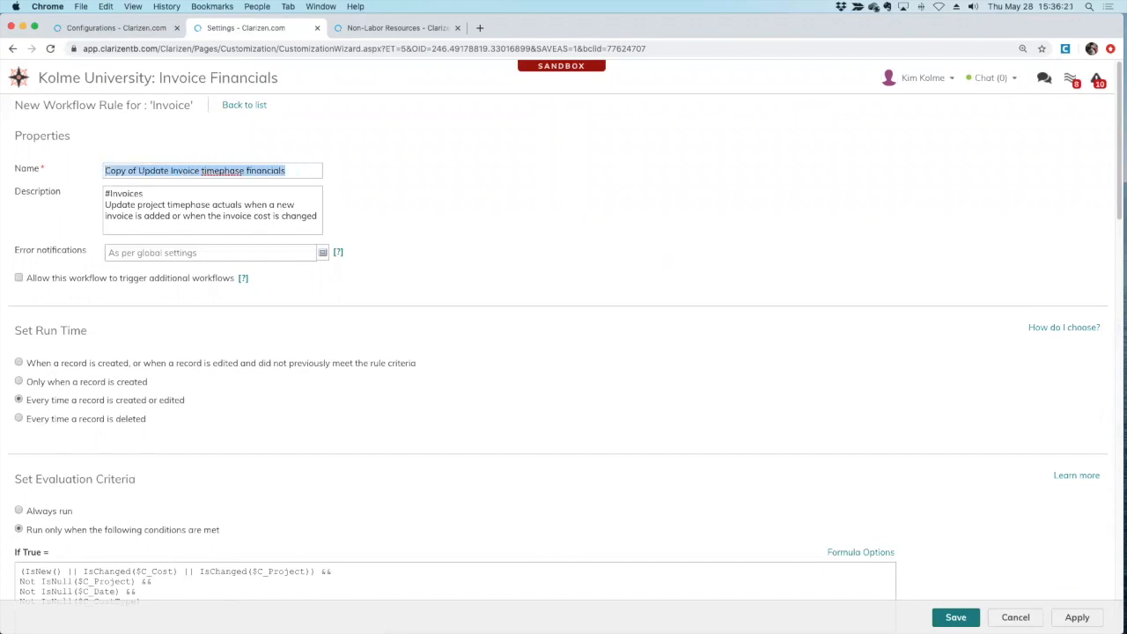
left_click(202, 174)
type("Re")
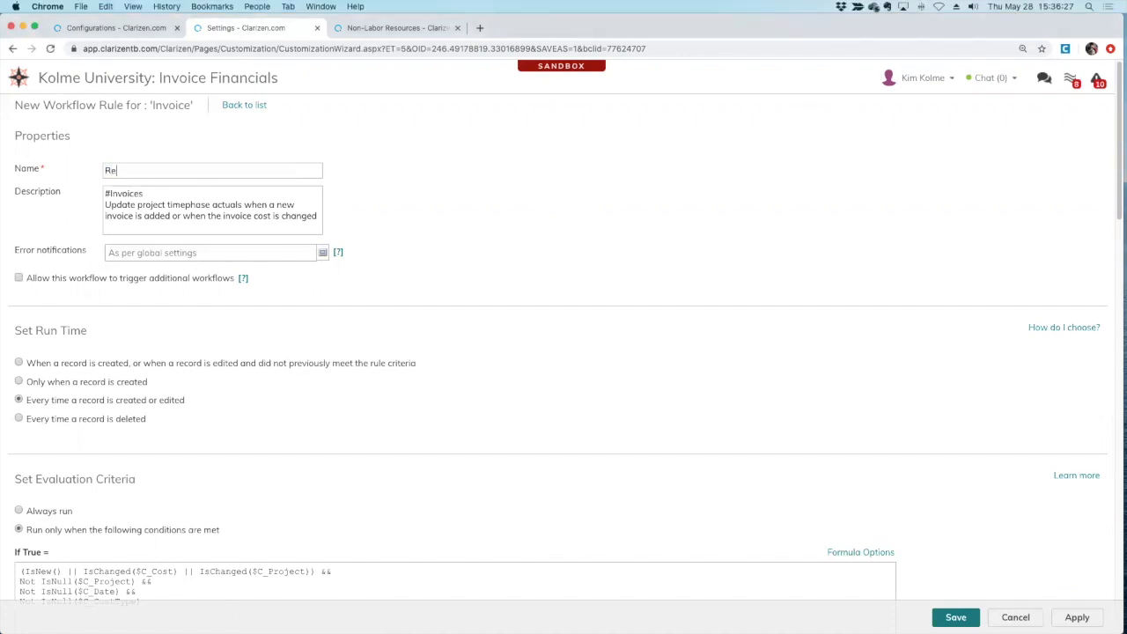
type("move Invoice Timephase Financials on Deletion")
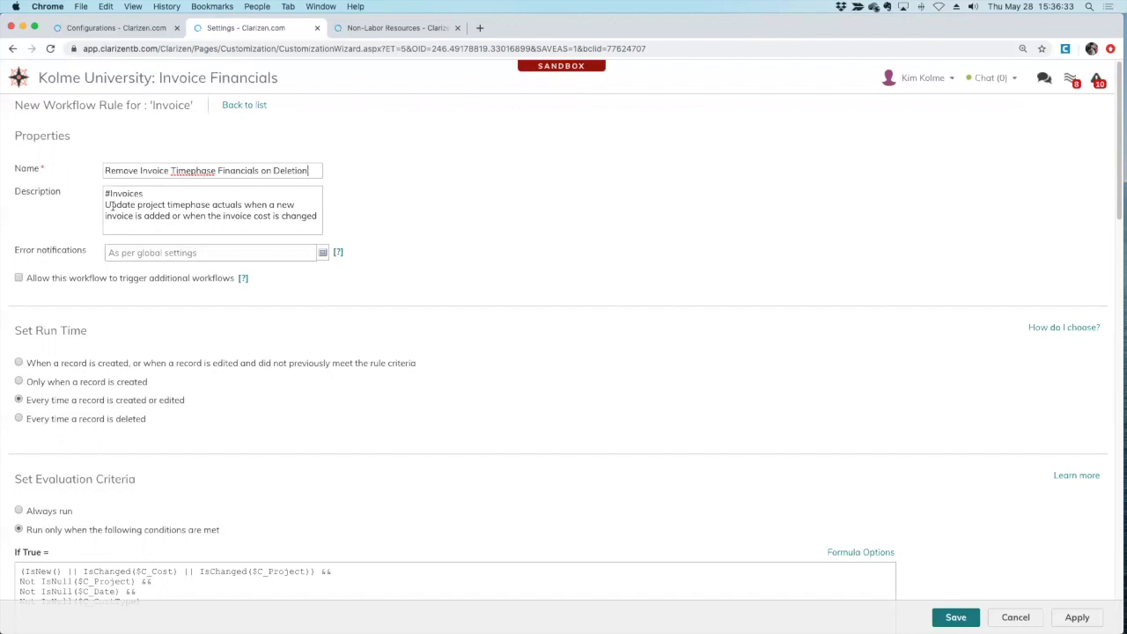
Replace the description text below #Invoices with "Delete project timephase data when an invoice is deleted".
left_click_drag(105, 204, 340, 227)
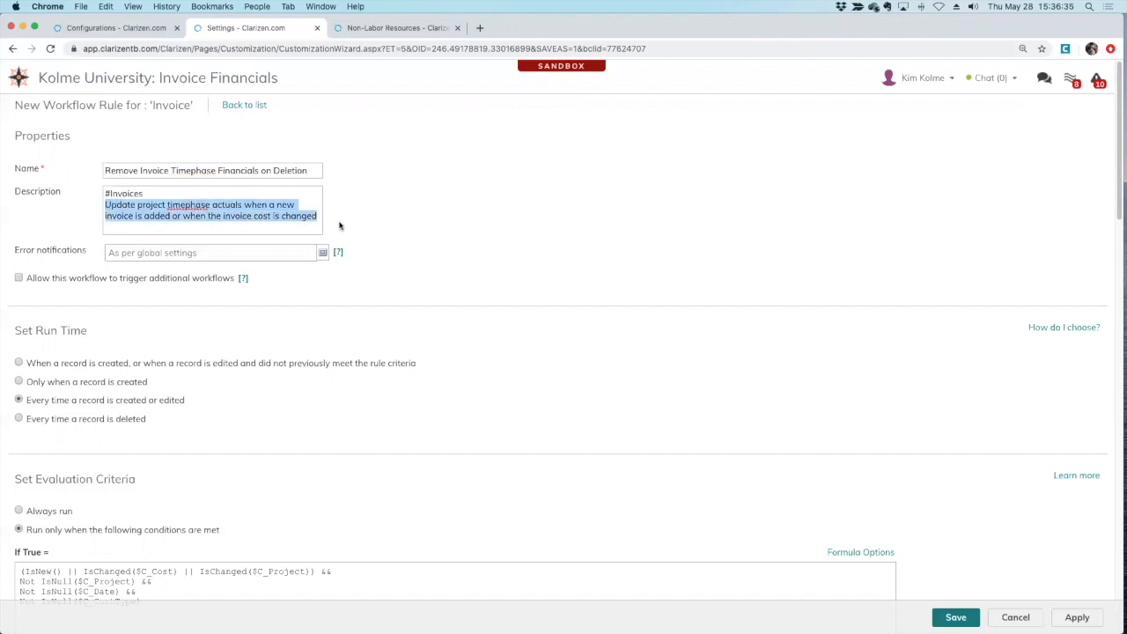
type("Deltte project timephase")
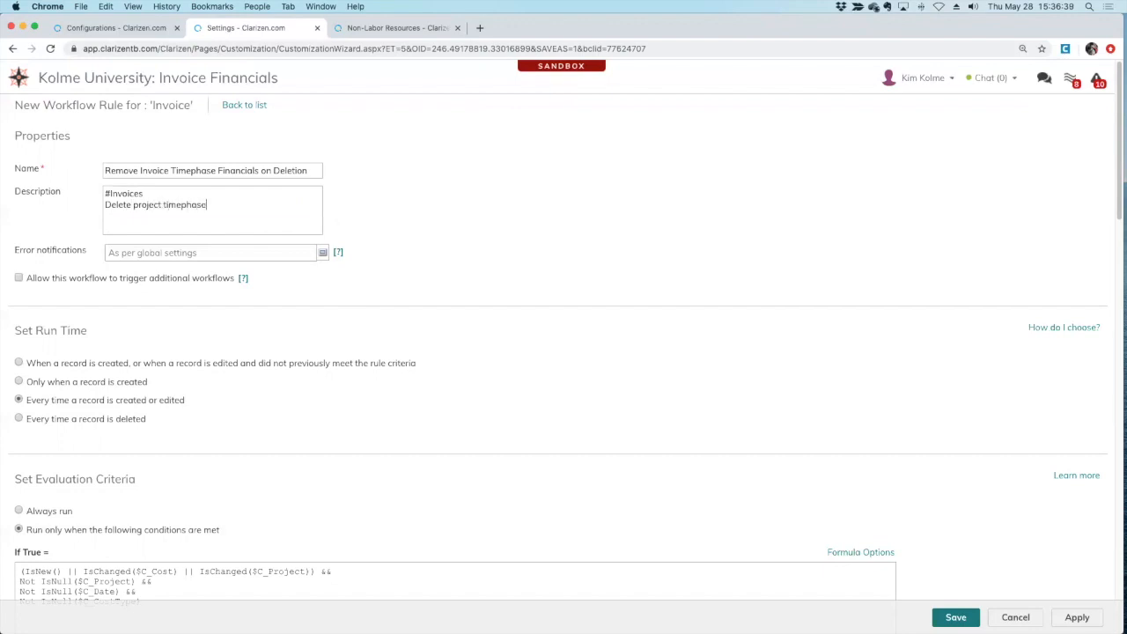
type(" data when an invoice is deleted")
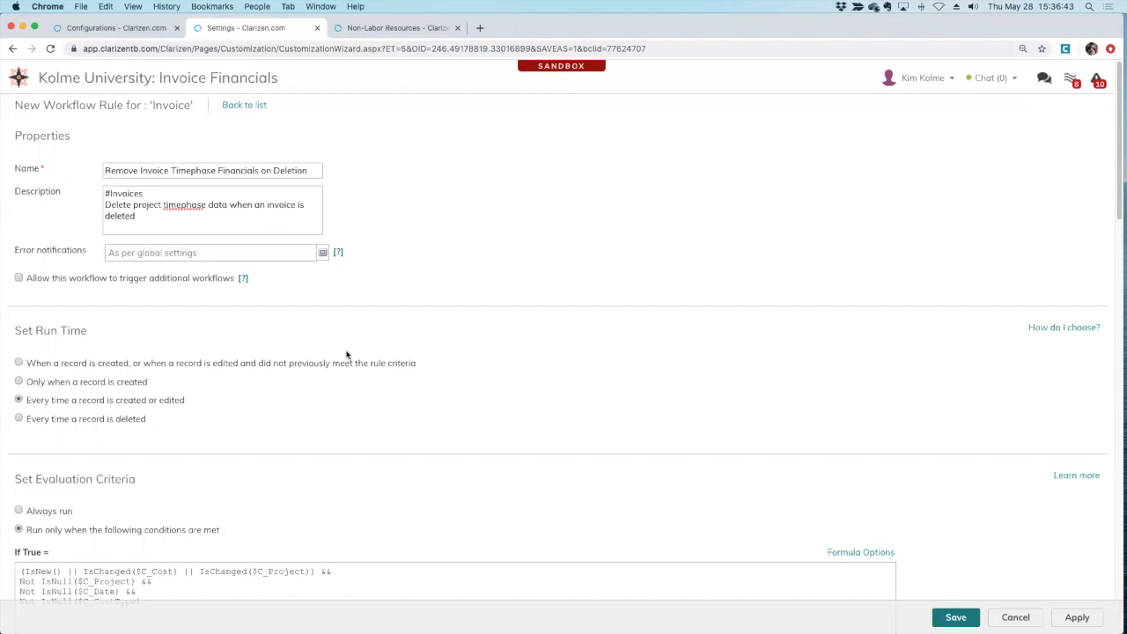
Set the rule to run every time a record is deleted and accept that existing actions may need modifying.
scroll(206, 390, "down", 5)
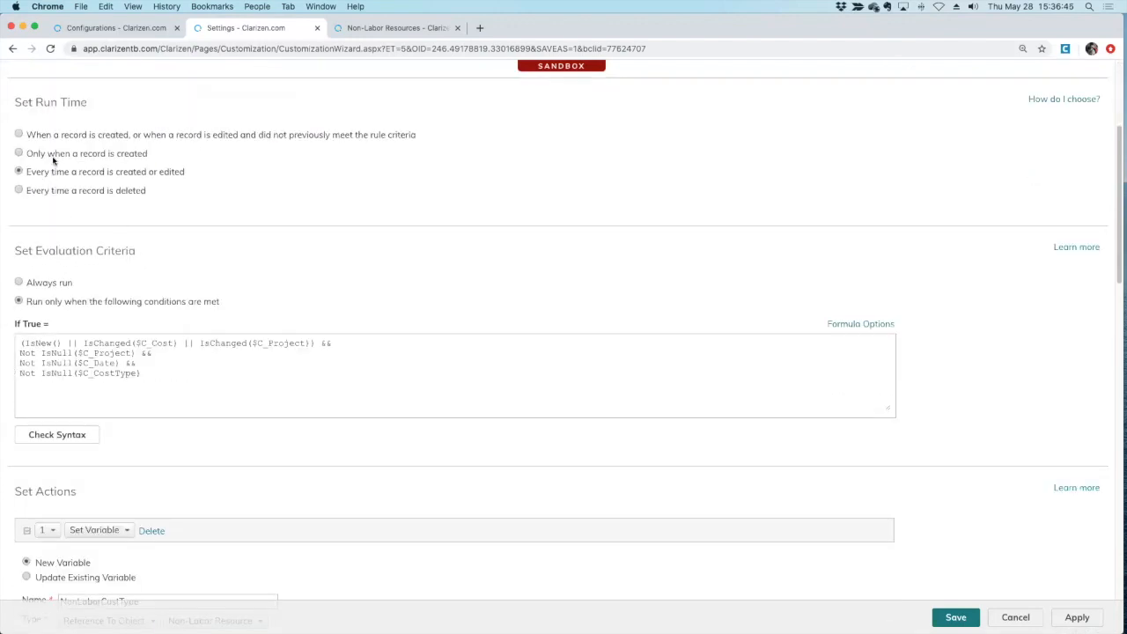
left_click(19, 191)
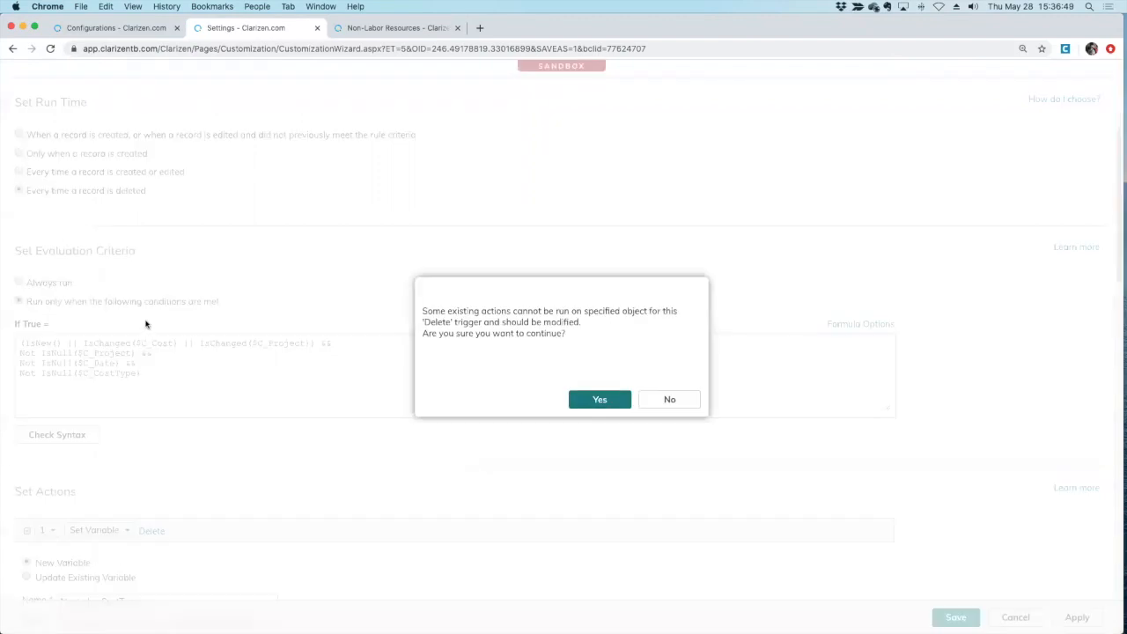
left_click_drag(423, 311, 592, 333)
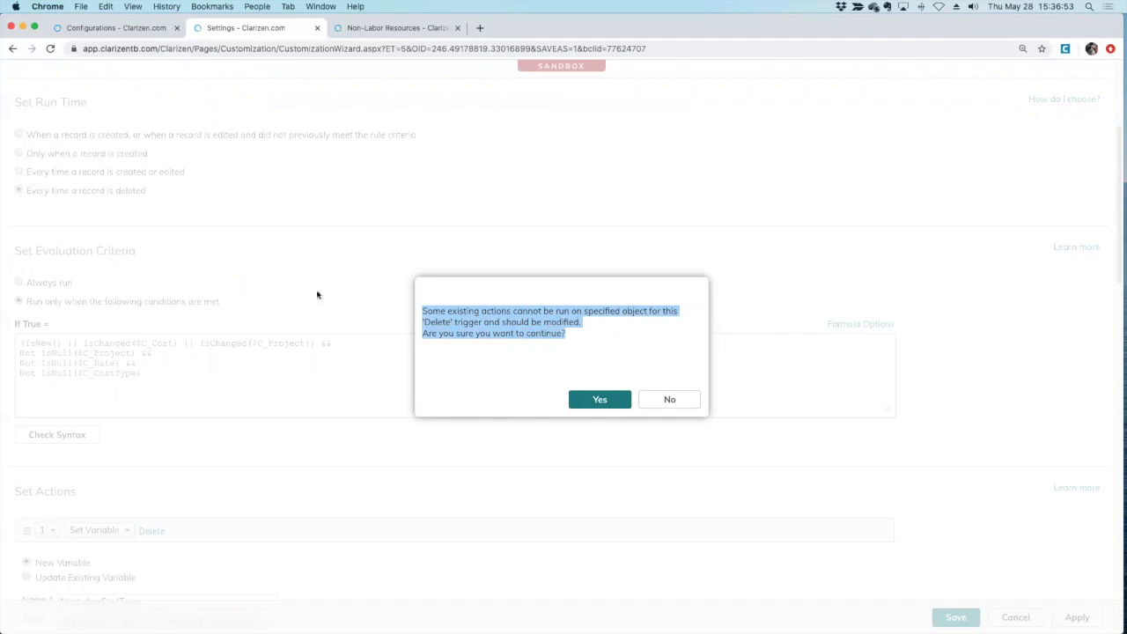
left_click(595, 400)
Remove the IsNew/IsChanged line from the evaluation criteria, keeping the Project, Date and CostType null checks, and check the syntax.
scroll(181, 416, "down", 2)
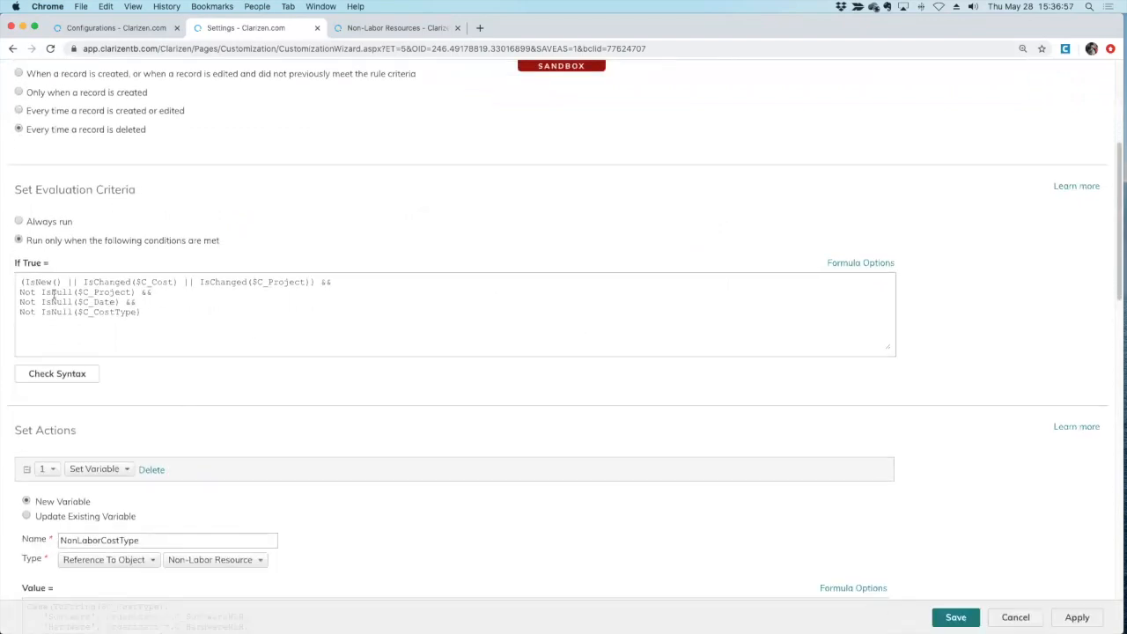
left_click_drag(343, 282, 19, 282)
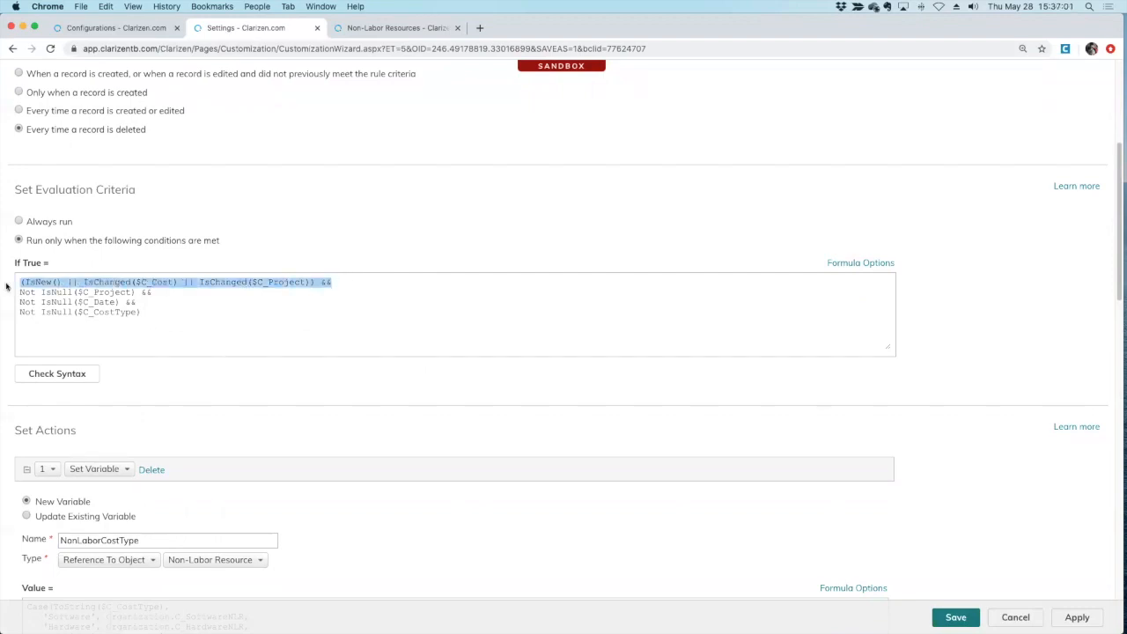
key("BackSpace")
key("BackSpace")
double_click(98, 282)
double_click(104, 291)
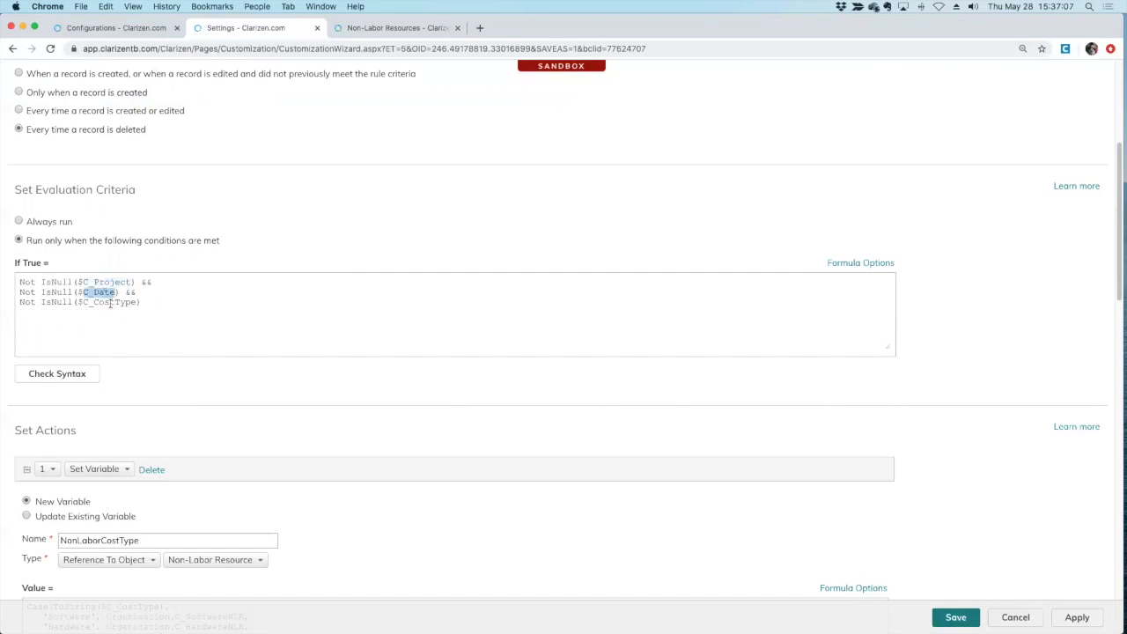
double_click(110, 302)
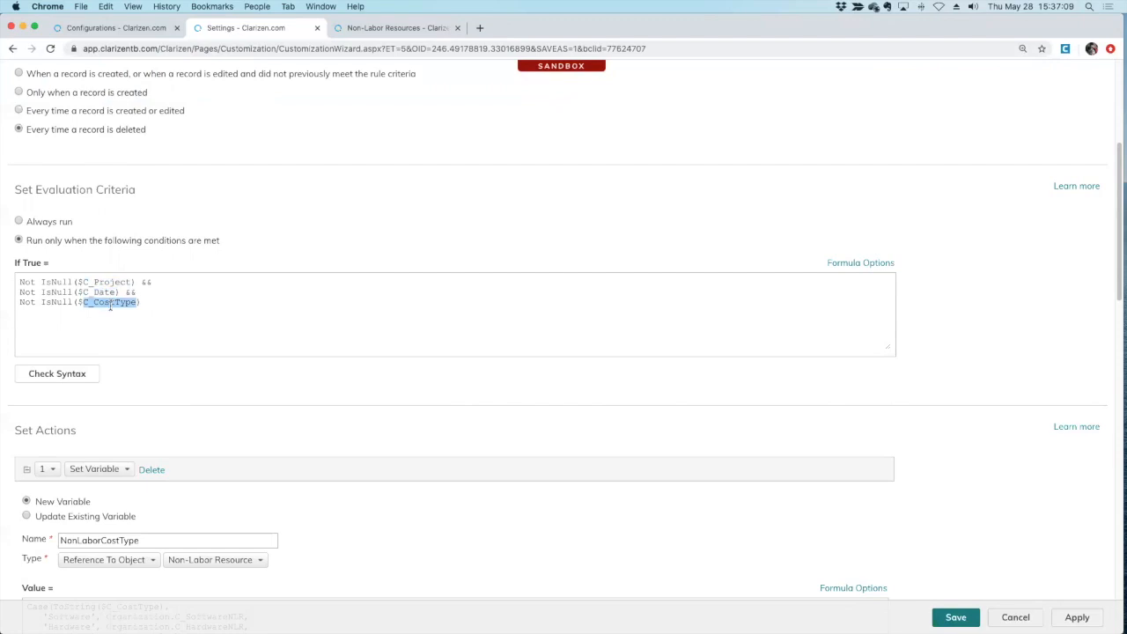
left_click(176, 294)
Review the copied NonLaborCostType variable and the timephase action's dates, resource, work item, expense type and billable formulas.
scroll(185, 365, "down", 5)
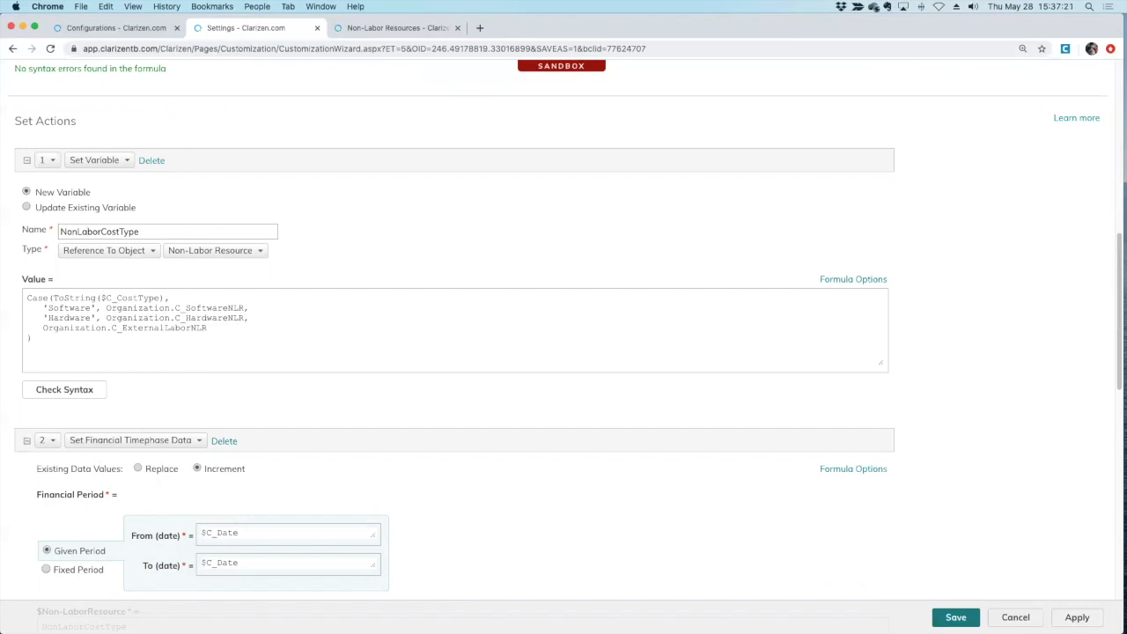
scroll(161, 581, "down", 3)
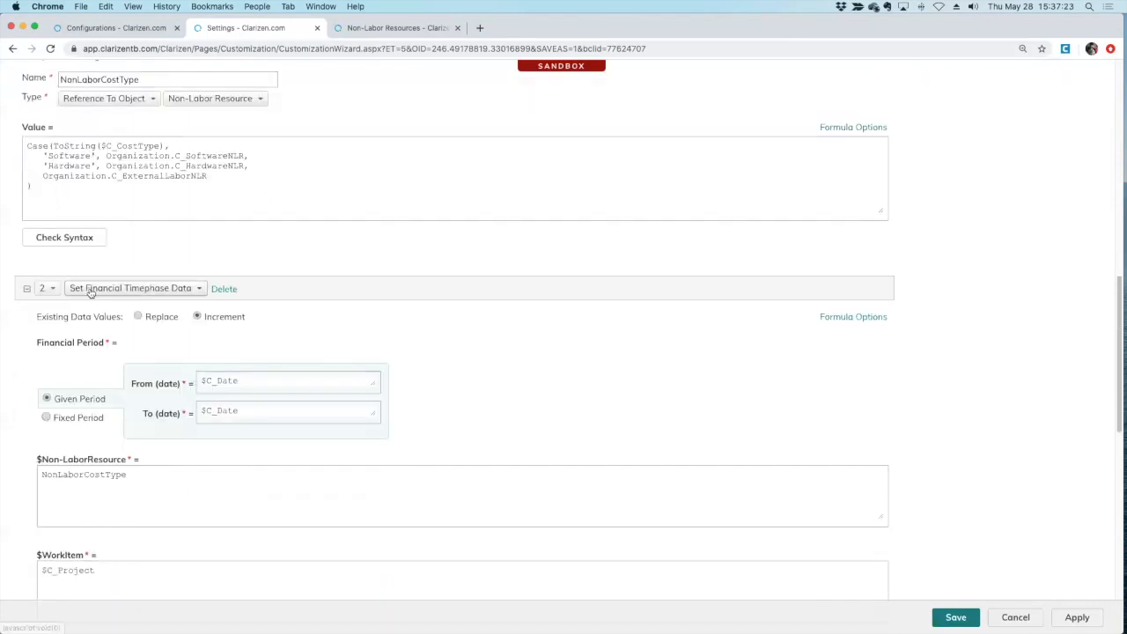
scroll(205, 478, "down", 2)
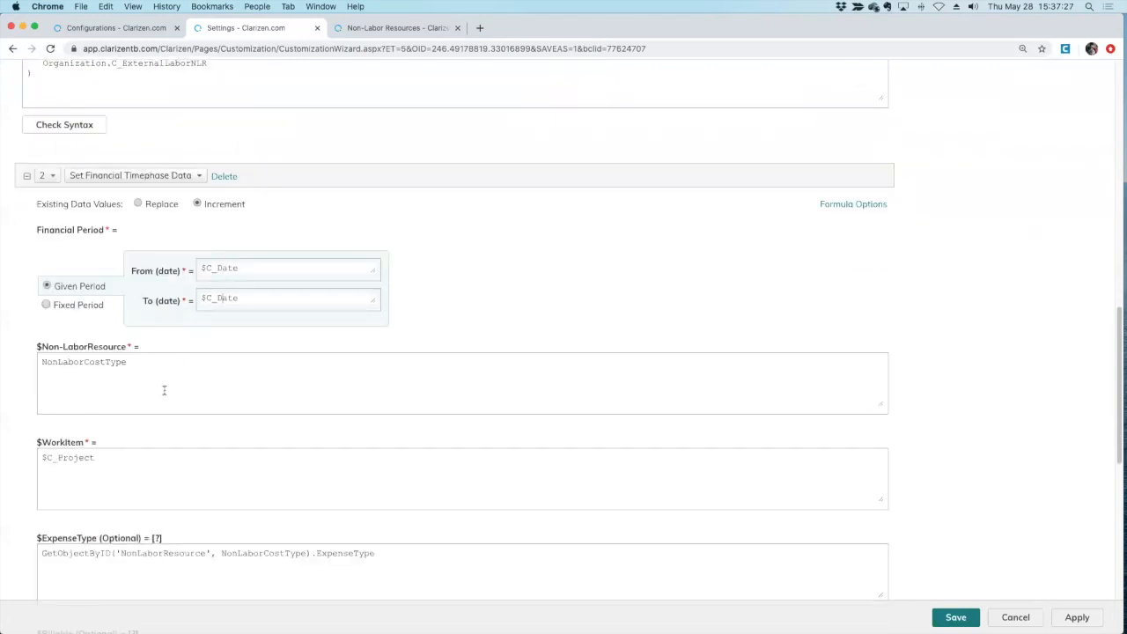
scroll(156, 427, "down", 2)
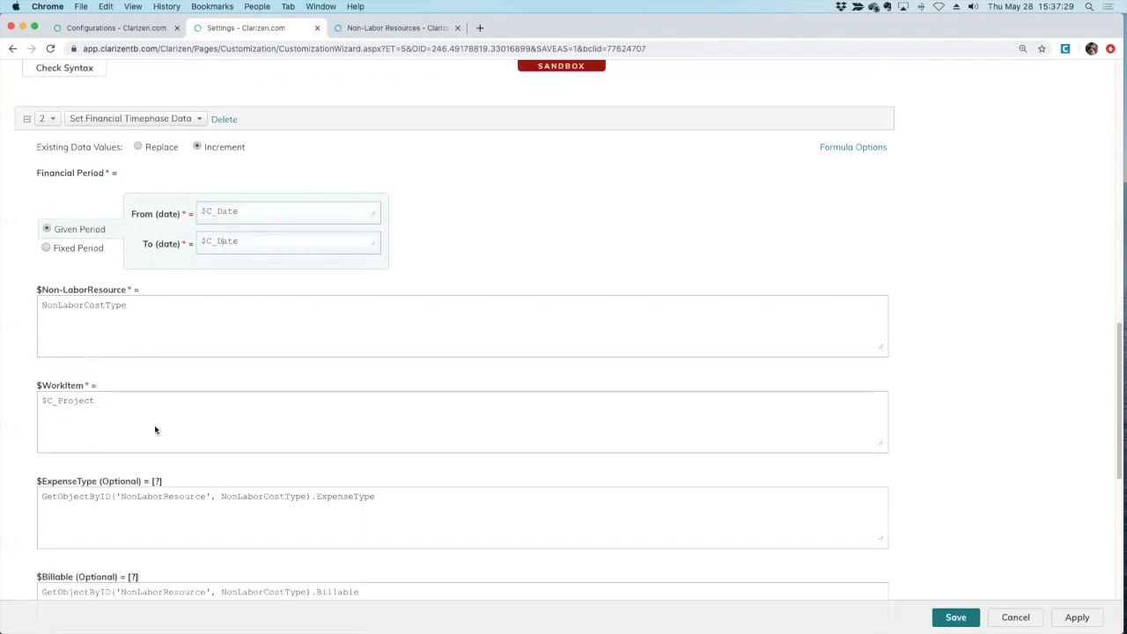
double_click(103, 252)
scroll(98, 378, "down", 2)
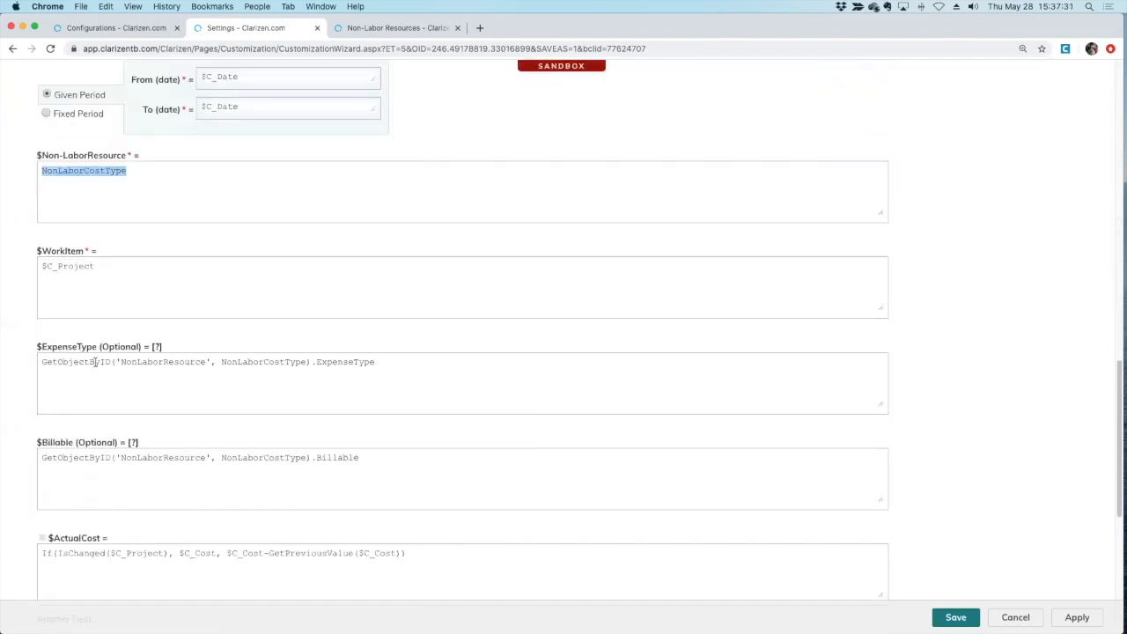
double_click(89, 264)
scroll(75, 440, "down", 3)
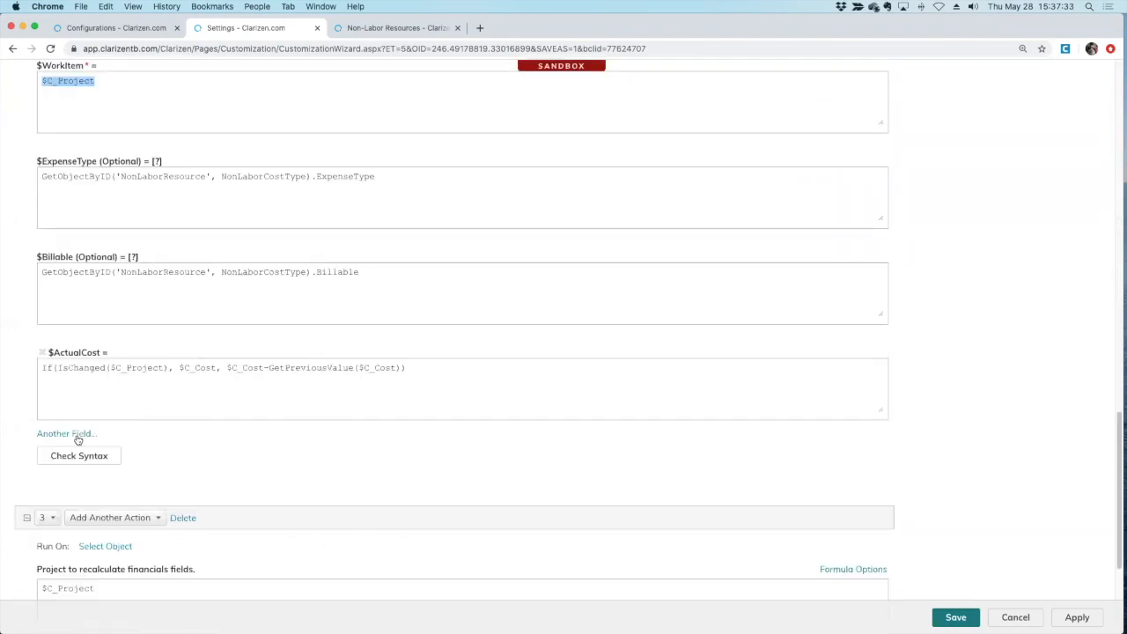
left_click(79, 176)
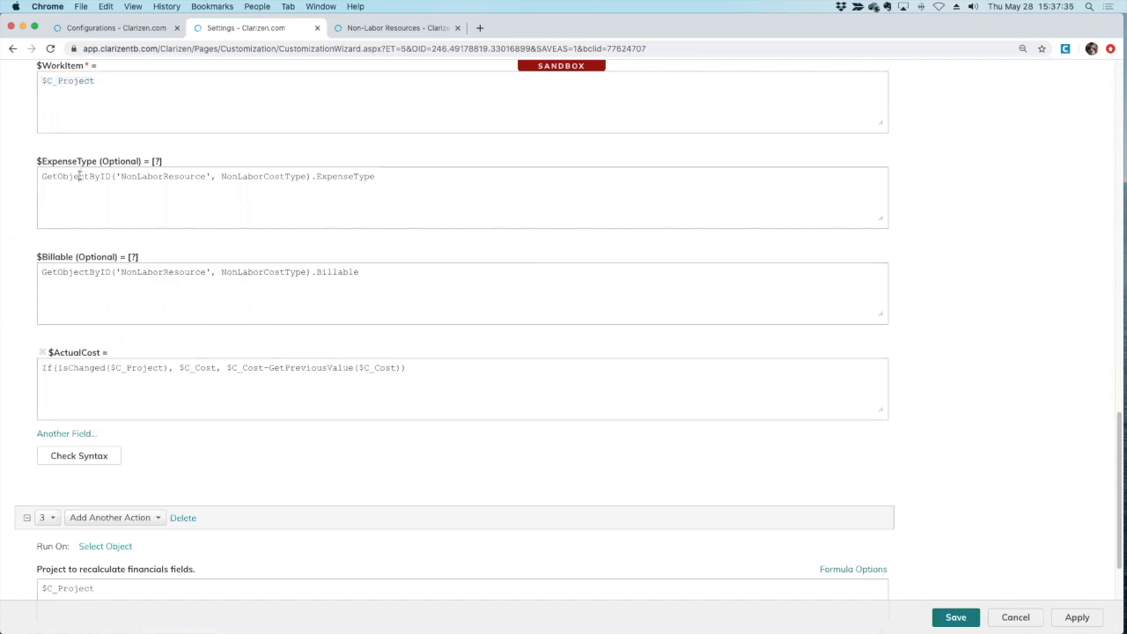
left_click(84, 273)
scroll(78, 345, "down", 1)
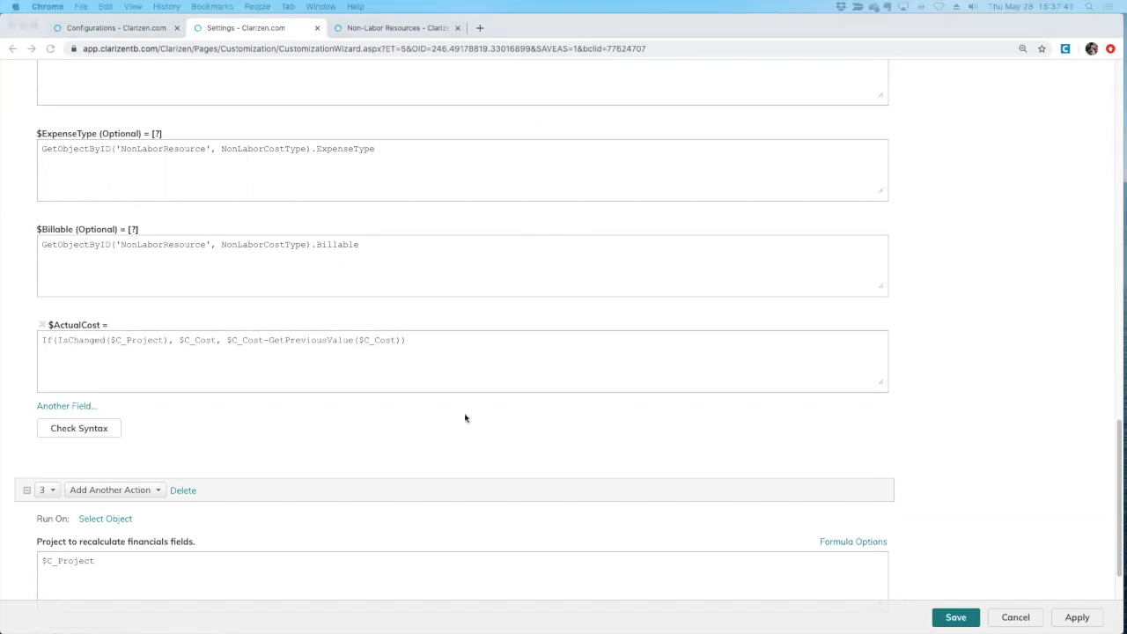
Reduce the timephase action's ActualCost formula to -$C_Cost and check its syntax.
left_click(428, 347)
triple_click(63, 341)
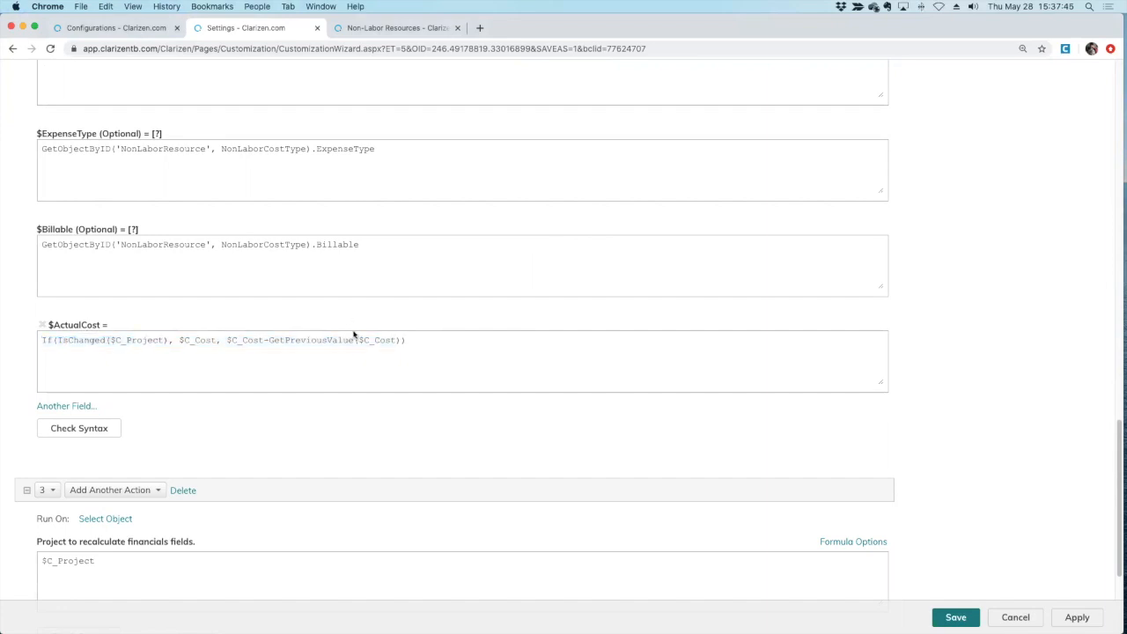
left_click_drag(357, 342, 39, 340)
key("BackSpace")
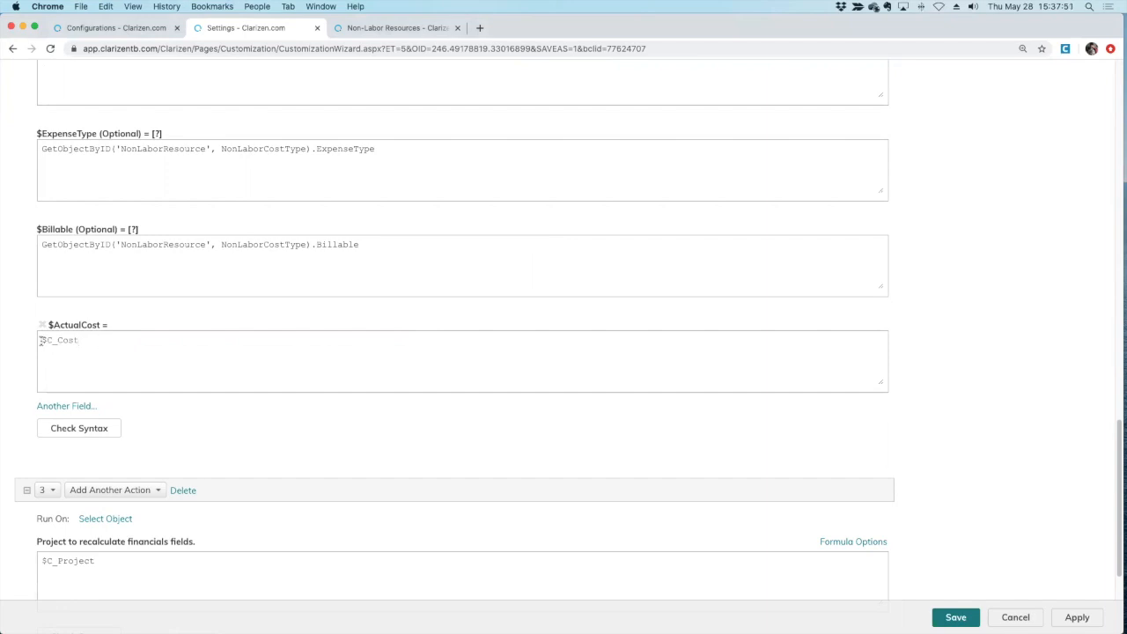
type("-")
left_click(67, 430)
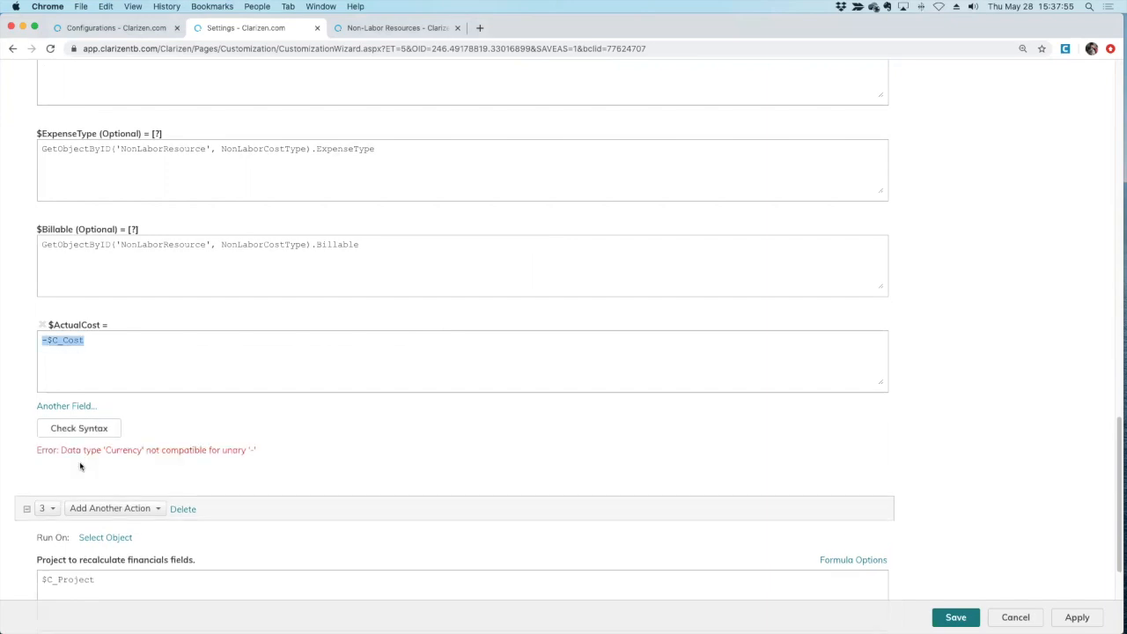
Rewrite the ActualCost formula as $C_Cost * (-1) and check its syntax.
left_click(46, 339)
key("BackSpace")
left_click(88, 431)
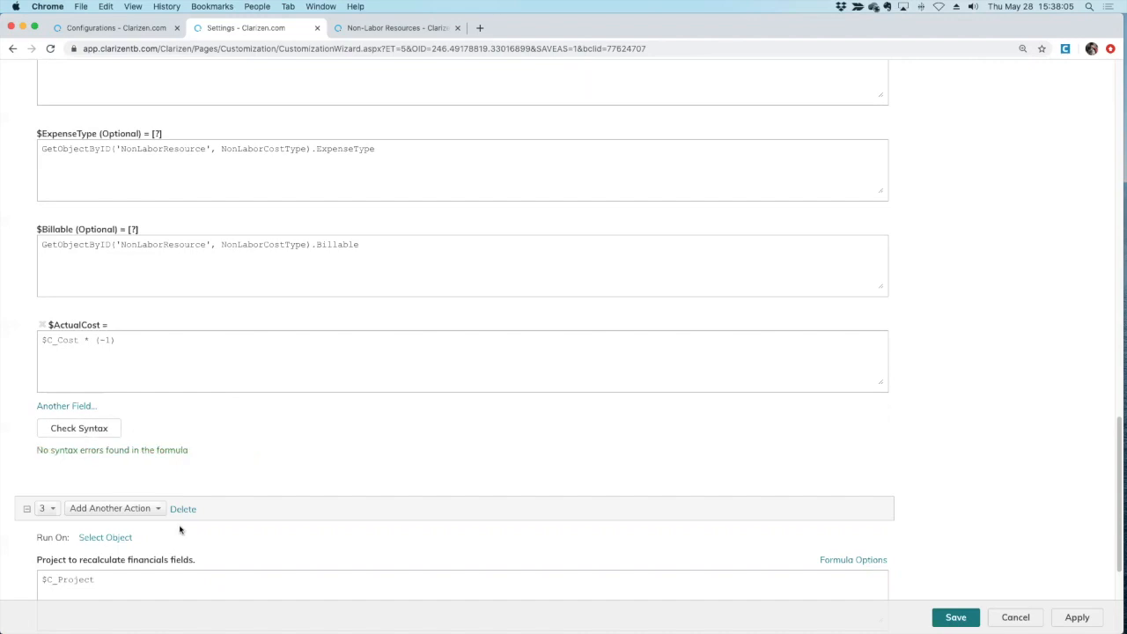
Delete the third action, which recalculates the financials fields of $C_Project.
scroll(253, 483, "down", 5)
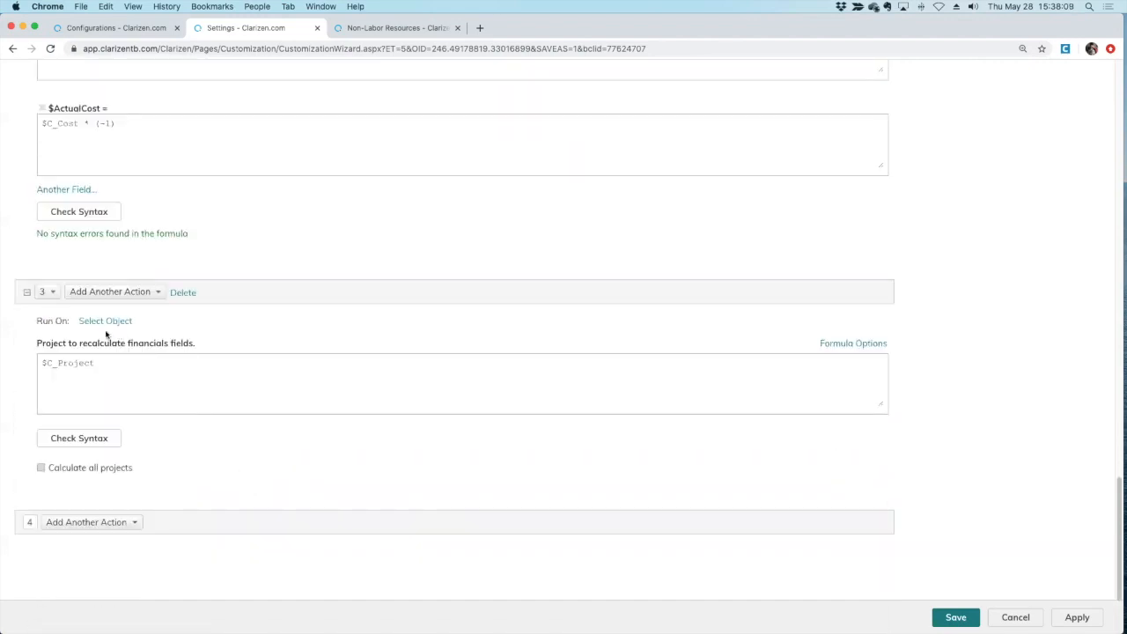
scroll(233, 379, "up", 2)
scroll(233, 377, "down", 2)
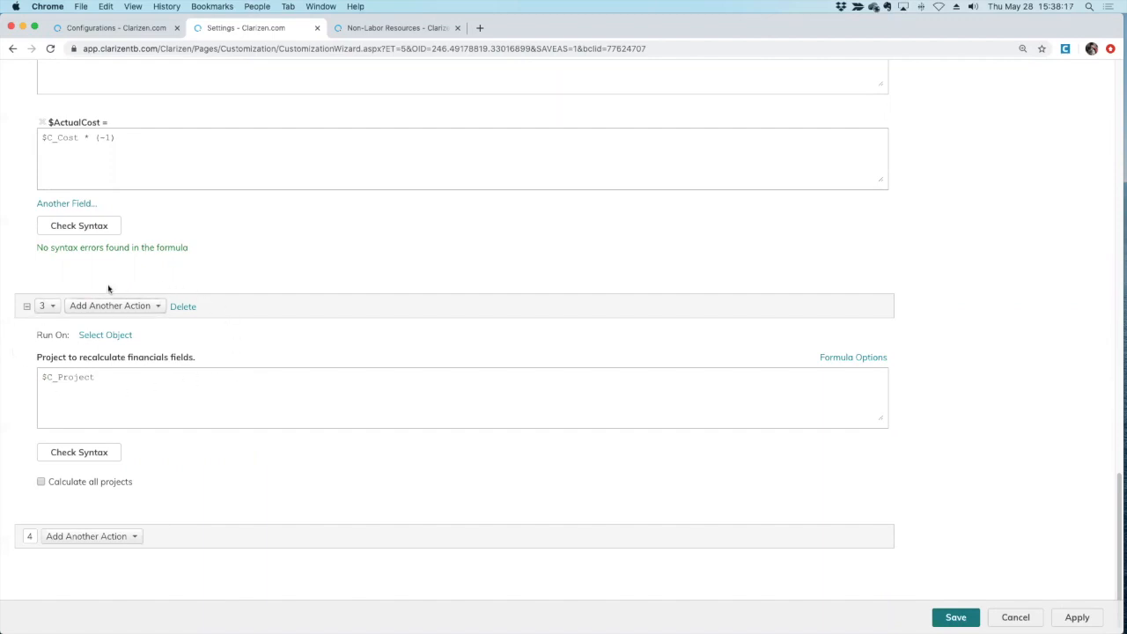
left_click(183, 306)
Review the deletion rule's name, run time, evaluation criteria, NonLaborCostType variable and timephase action formulas, including ActualCost.
scroll(173, 458, "up", 15)
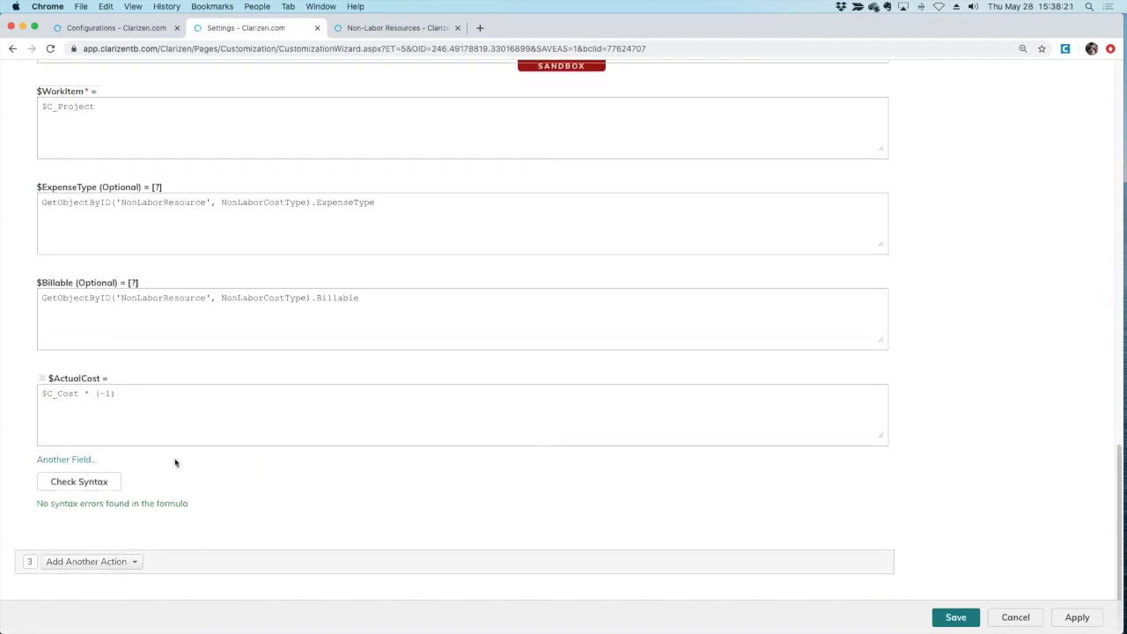
scroll(177, 465, "up", 5)
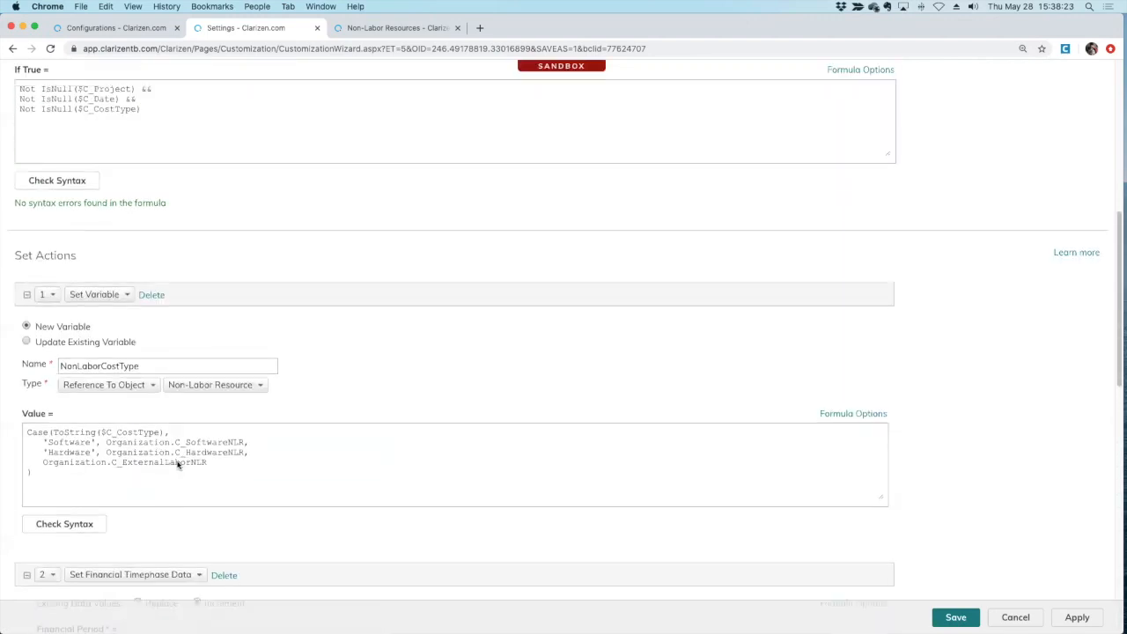
scroll(177, 461, "up", 2)
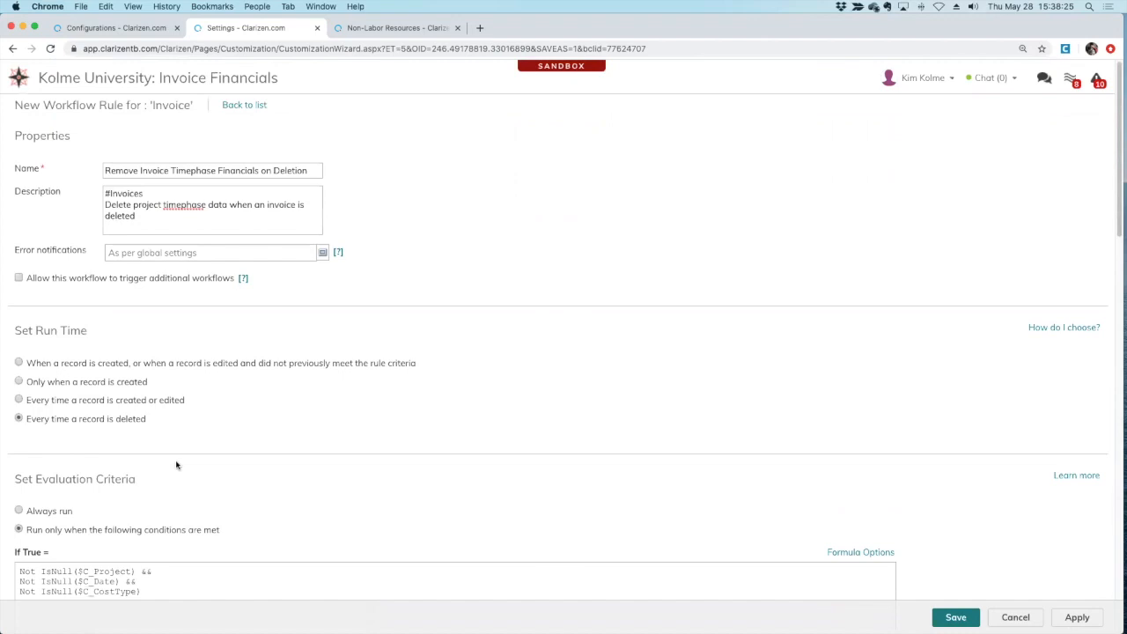
scroll(132, 414, "down", 2)
scroll(248, 435, "down", 4)
scroll(247, 435, "down", 5)
scroll(202, 269, "up", 1)
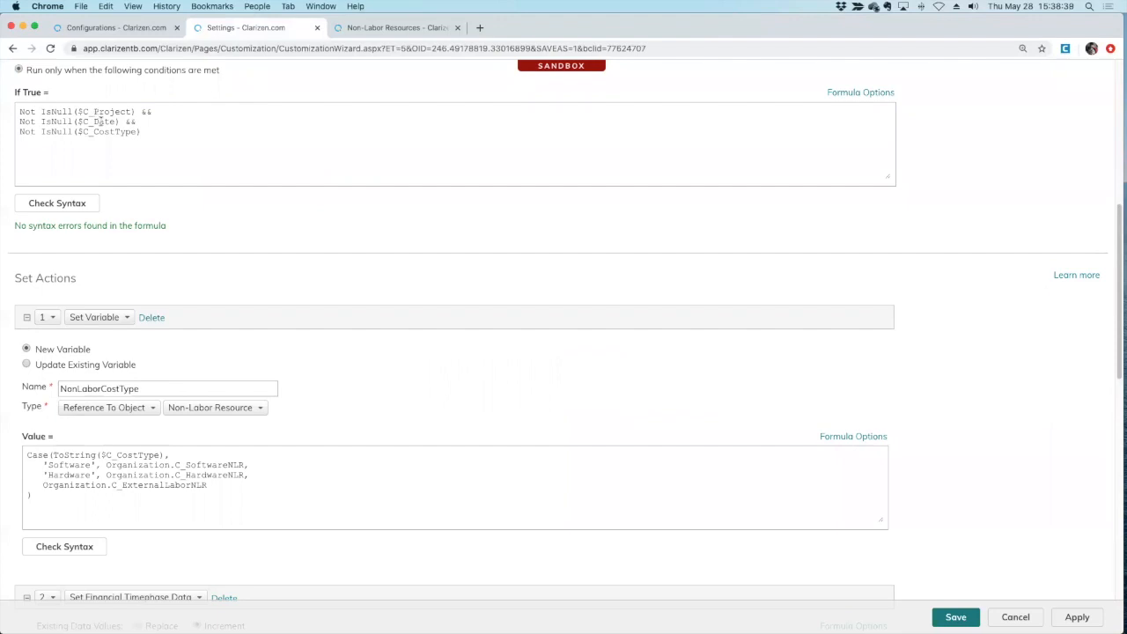
scroll(239, 383, "down", 2)
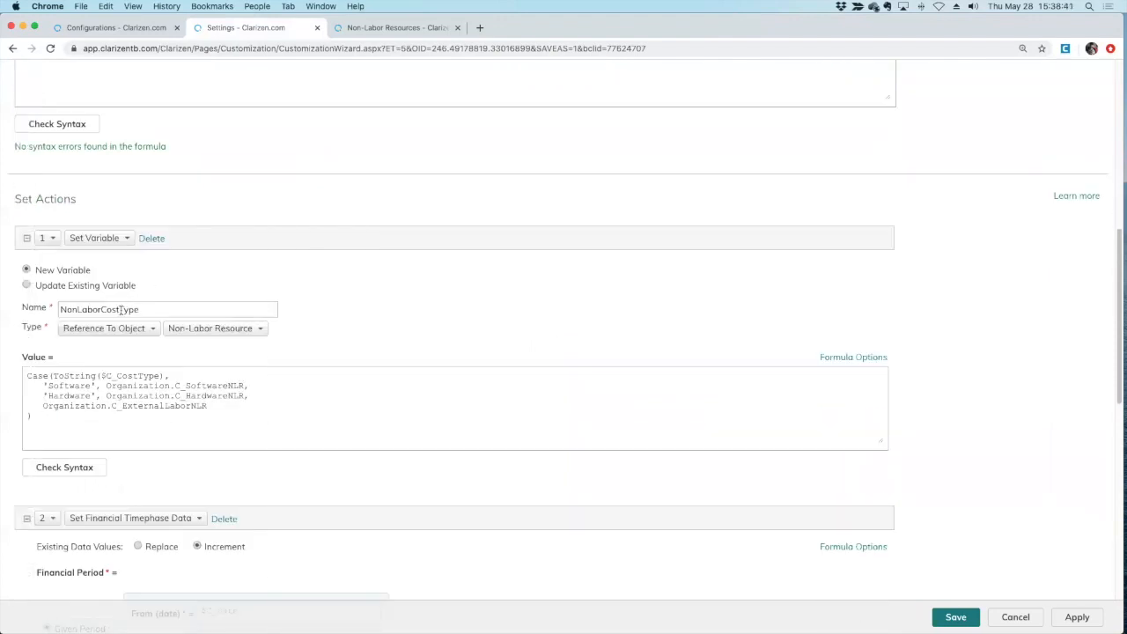
scroll(172, 437, "down", 8)
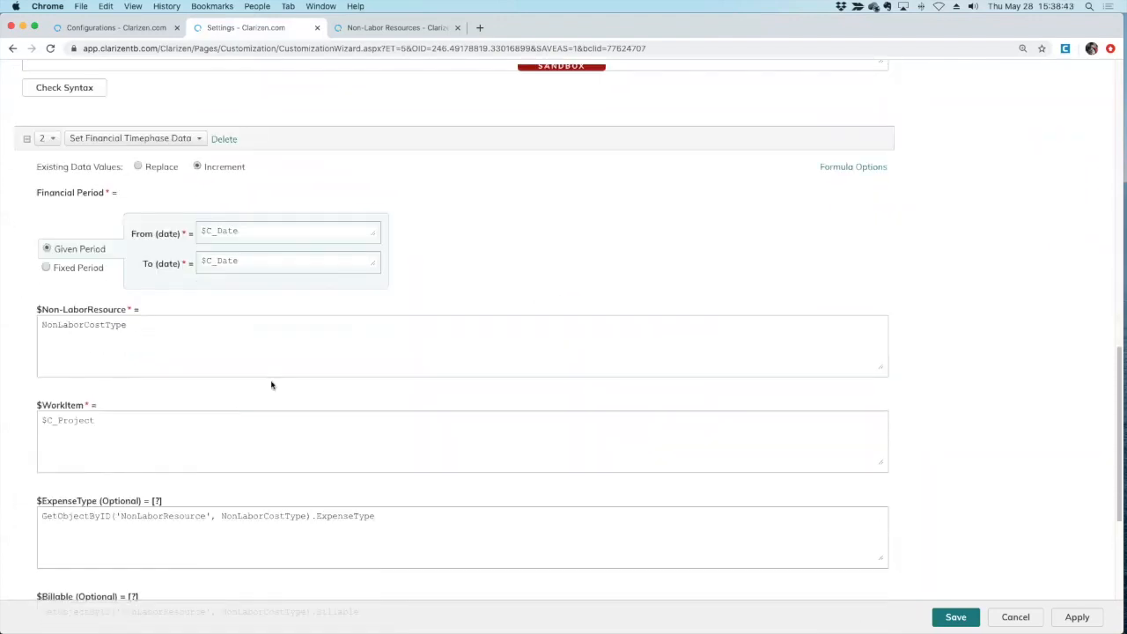
scroll(200, 478, "down", 7)
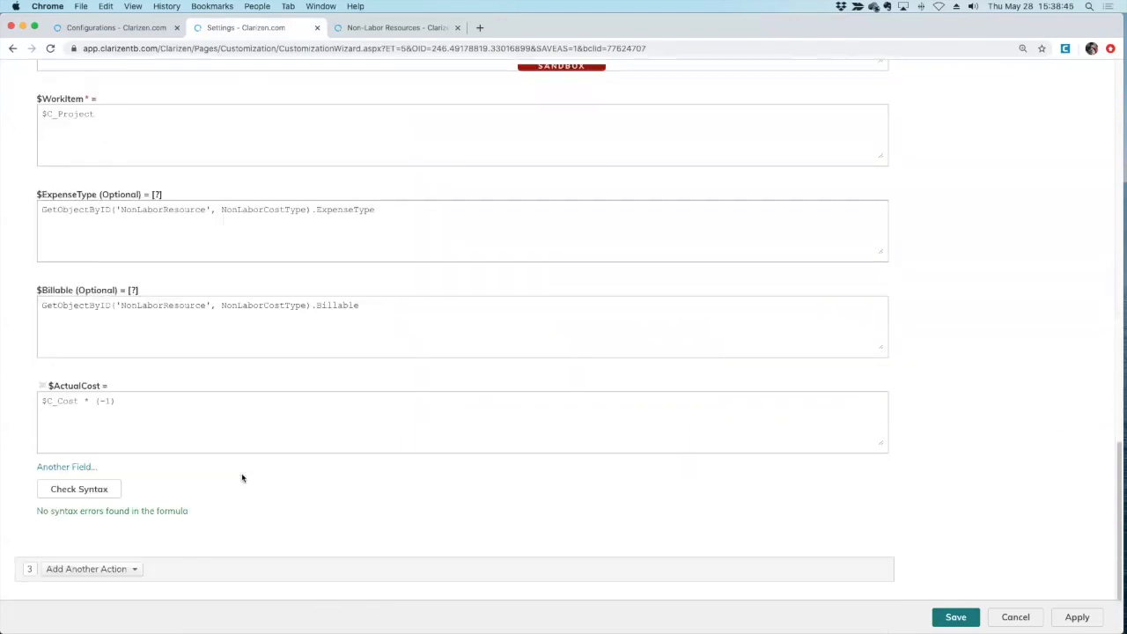
left_click_drag(141, 397, 26, 401)
left_click(286, 497)
Save the workflow rule and enable Remove Invoice Timephase Financials on Deletion.
scroll(286, 499, "down", 1)
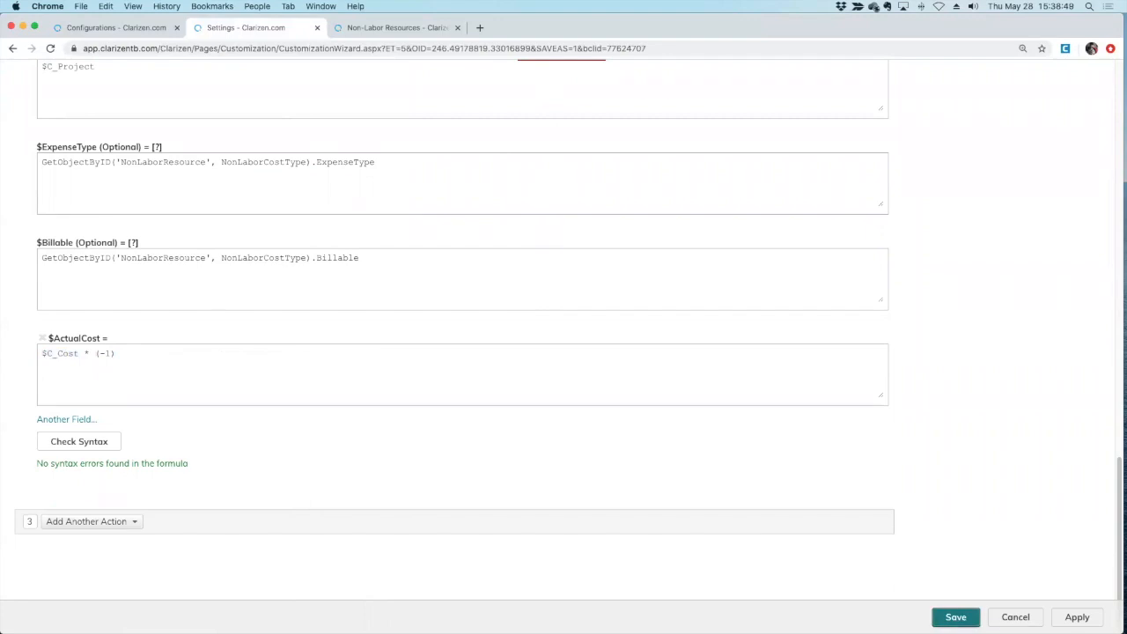
left_click(956, 617)
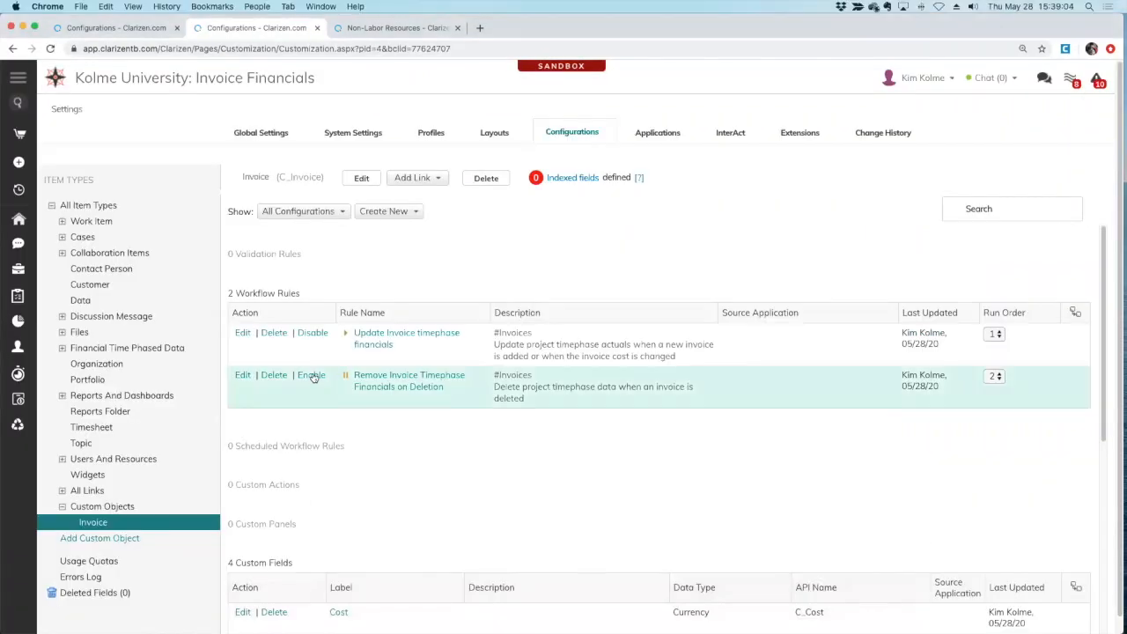
left_click(311, 376)
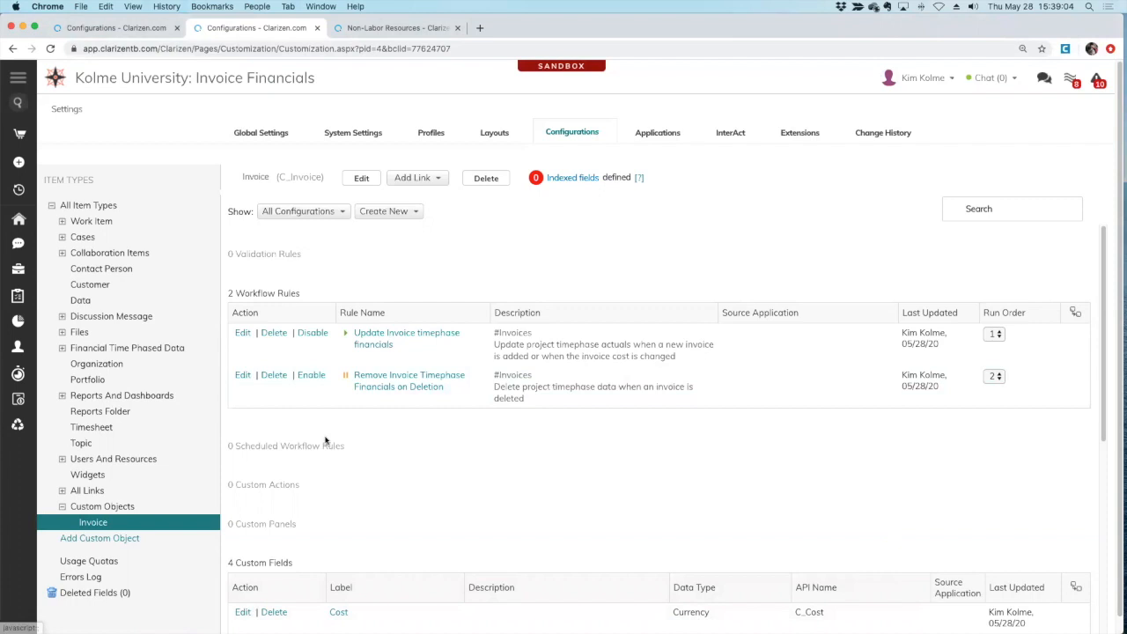
Return to Simple Test Project and delete the invoice named Invoice 2 for Consultants, confirming the deletion.
left_click(103, 32)
left_click(251, 27)
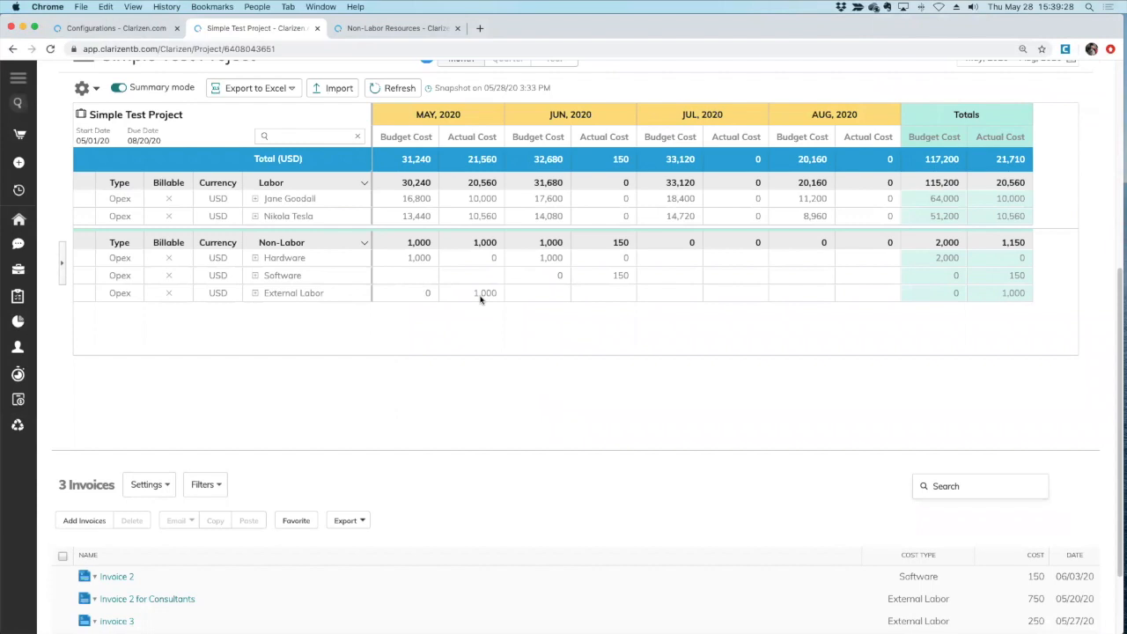
scroll(528, 453, "down", 2)
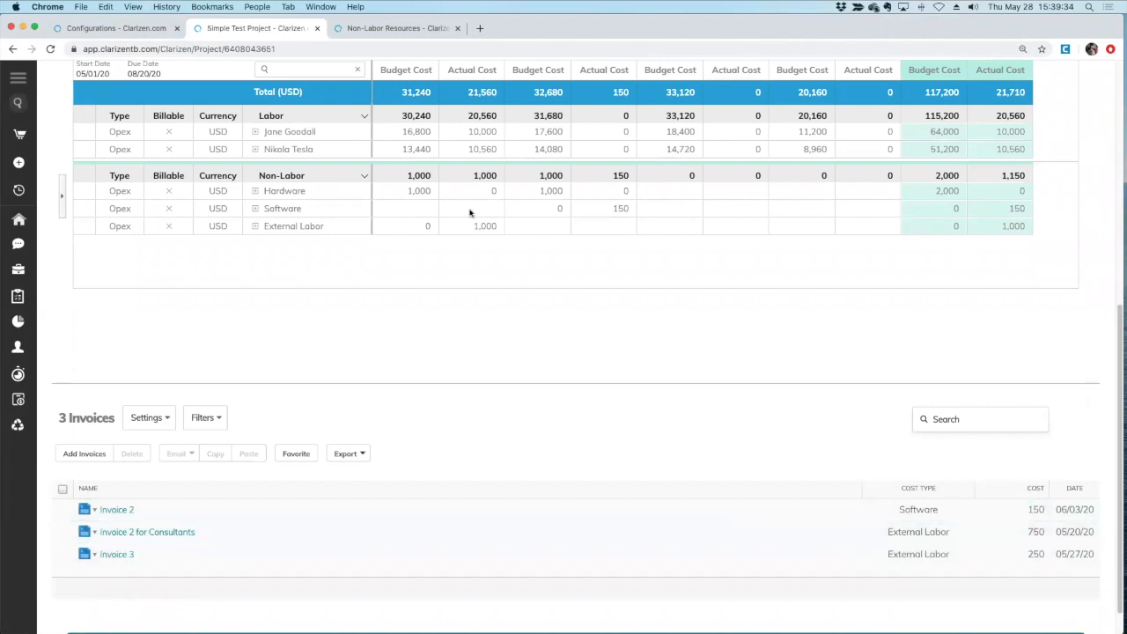
left_click(63, 532)
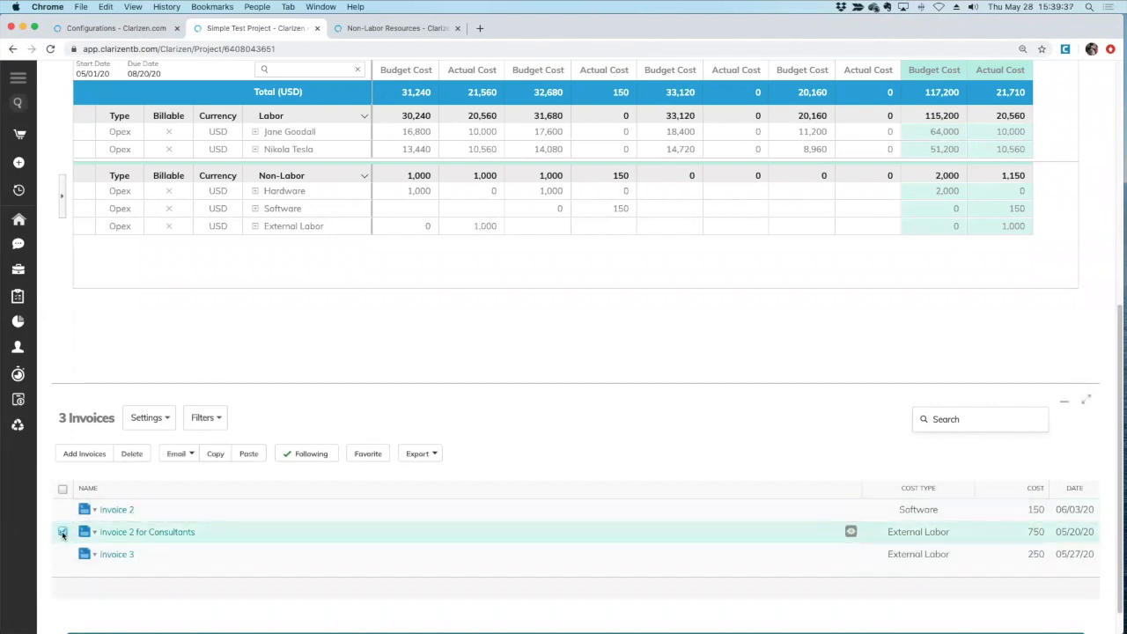
left_click(131, 454)
left_click(583, 408)
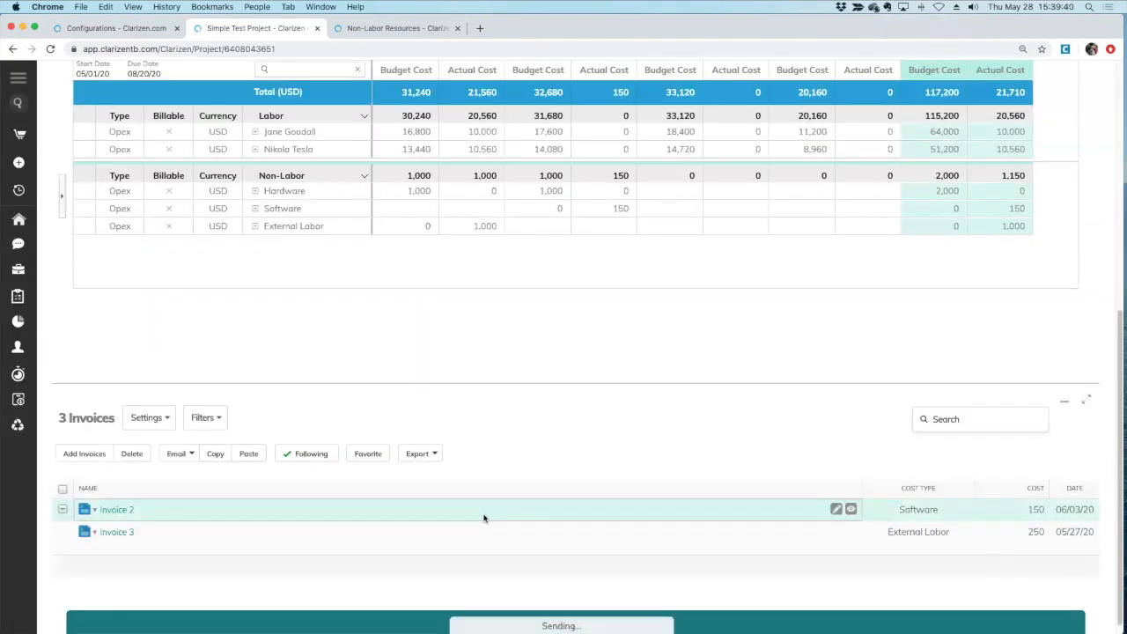
Expand External Labor, reload the project page, and compare its May 2020 actual cost with the remaining invoices.
scroll(464, 432, "up", 3)
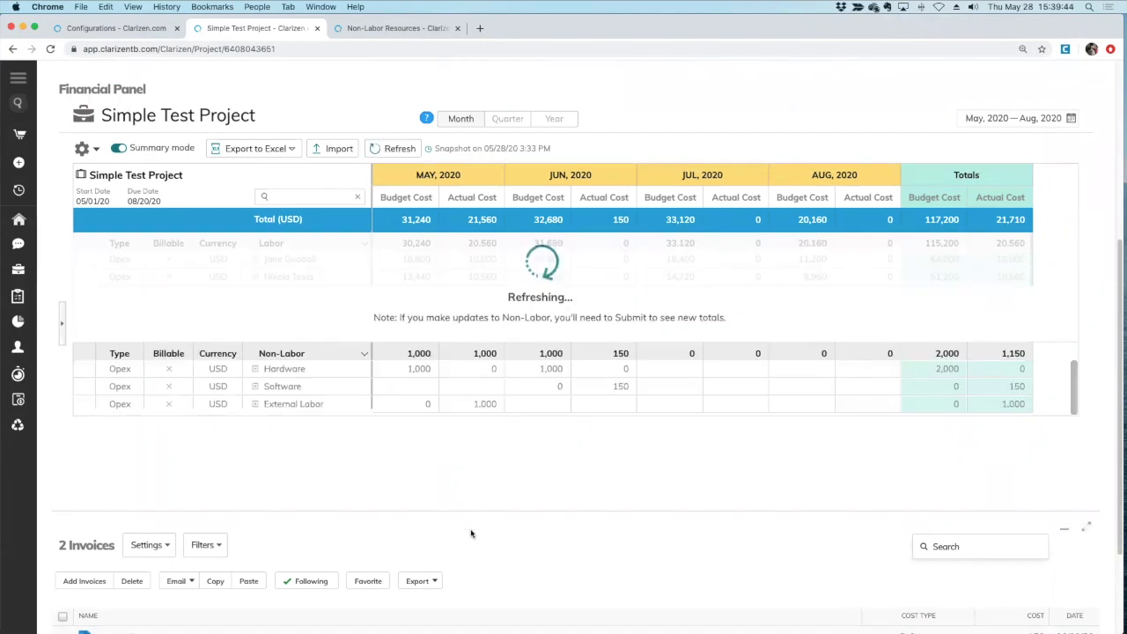
left_click(255, 353)
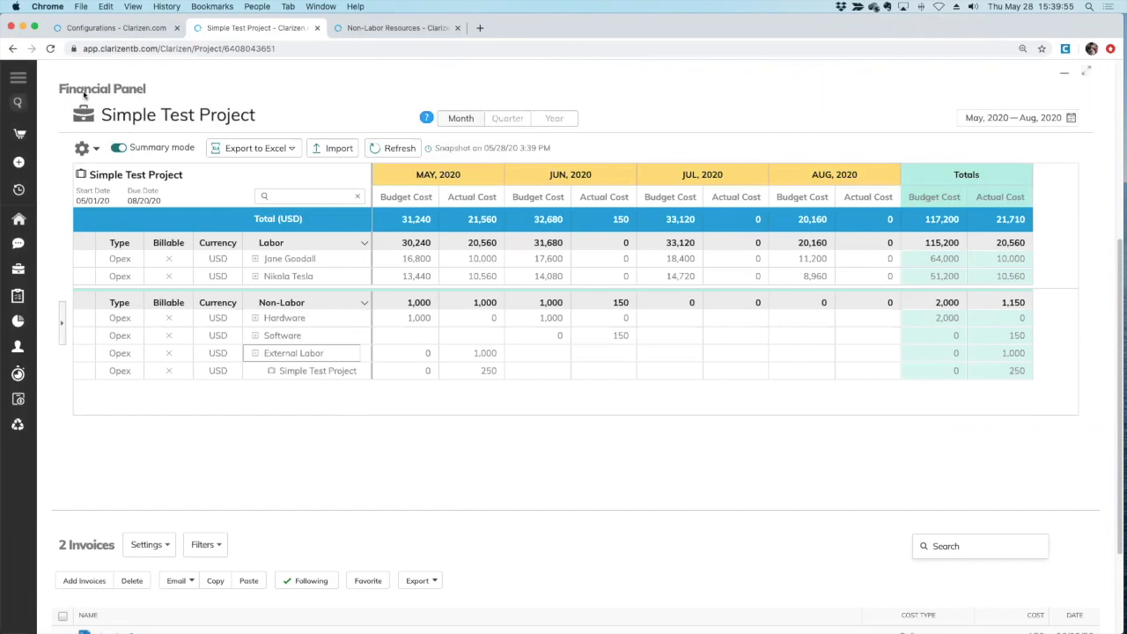
left_click(50, 49)
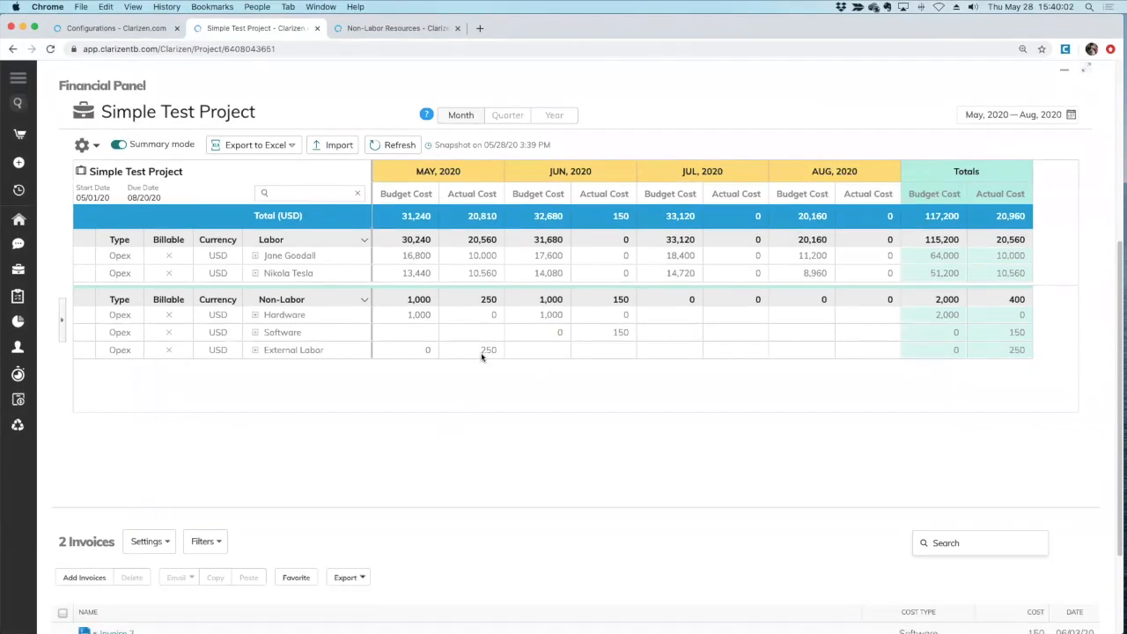
scroll(433, 426, "down", 2)
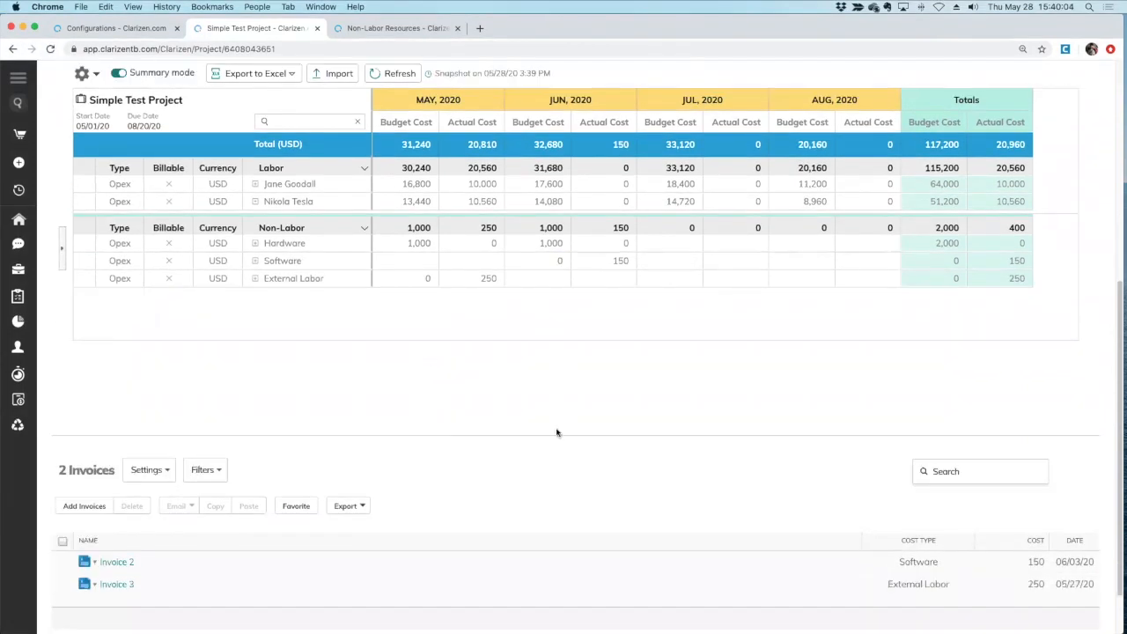